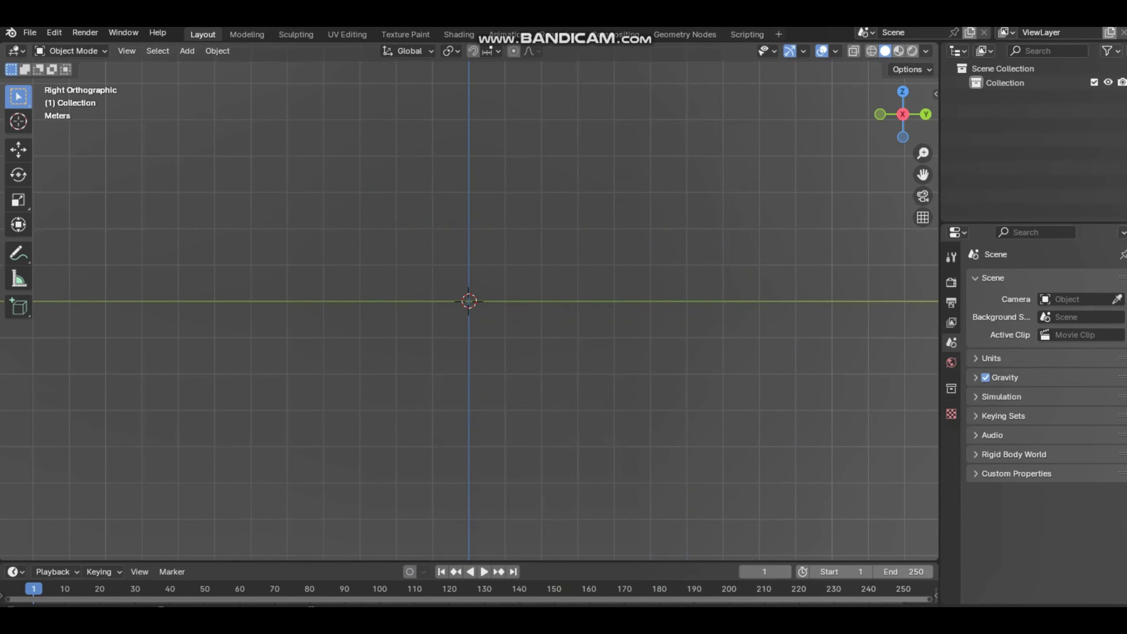
# - Add a mesh cylinder at the origin with 14 vertices
pyautogui.hotkey('shift', 'a')
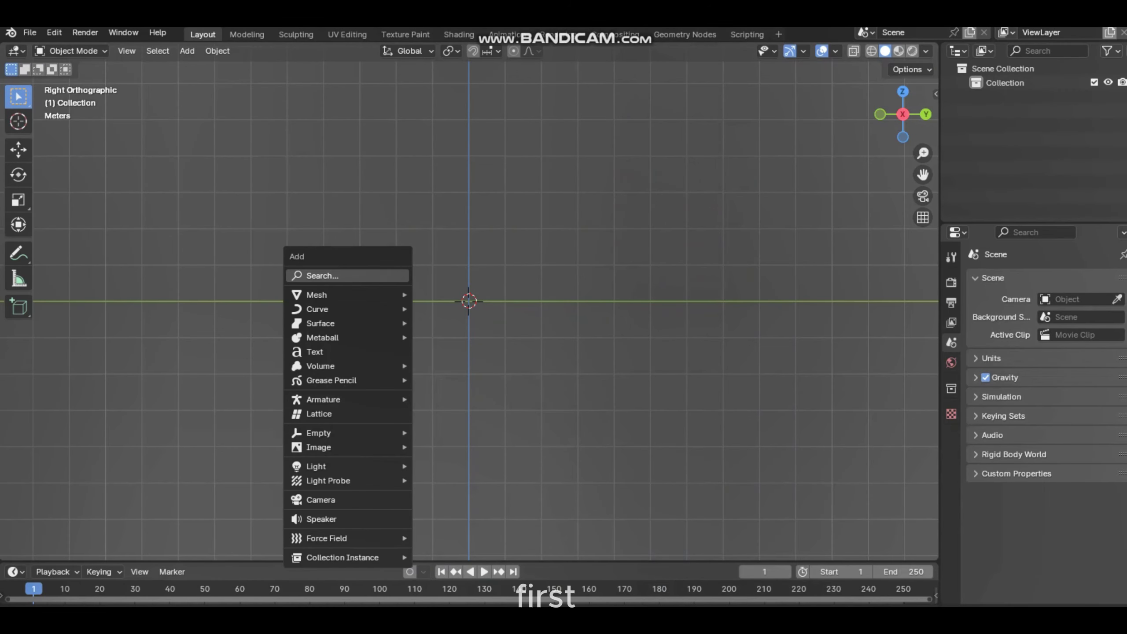
pyautogui.moveTo(316, 295)
pyautogui.click(450, 365)
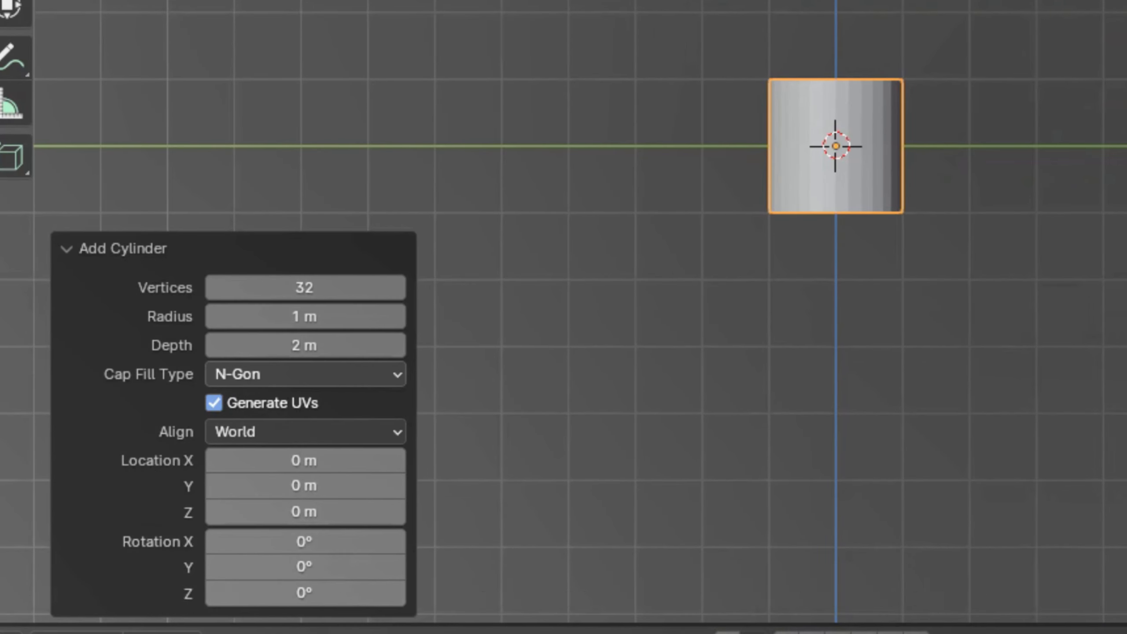
pyautogui.click(305, 288)
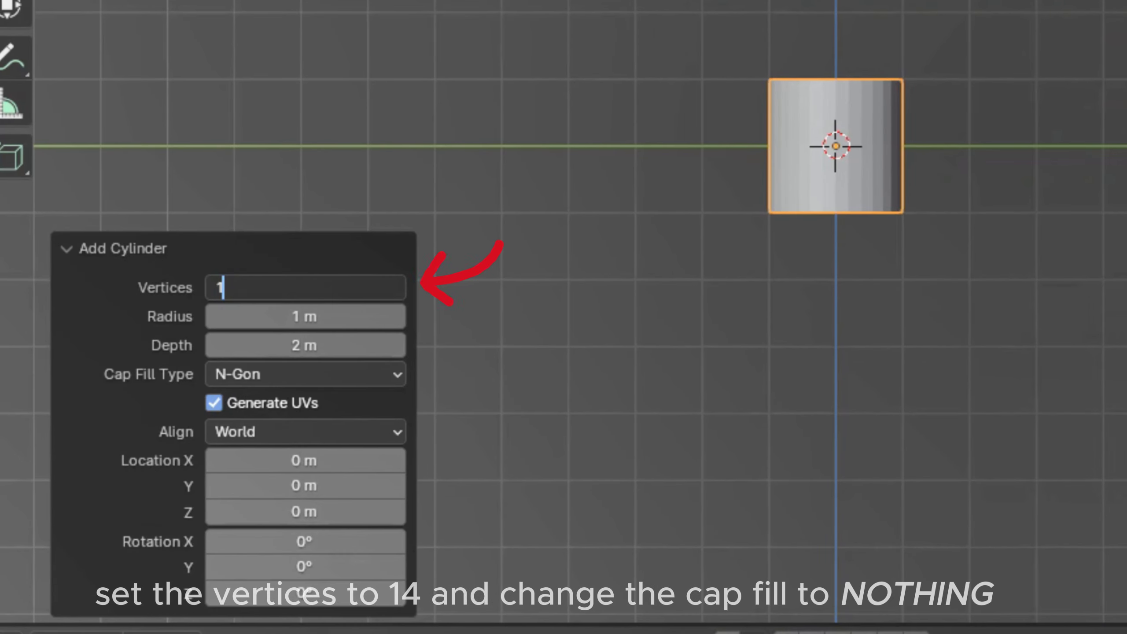
pyautogui.press('Return')
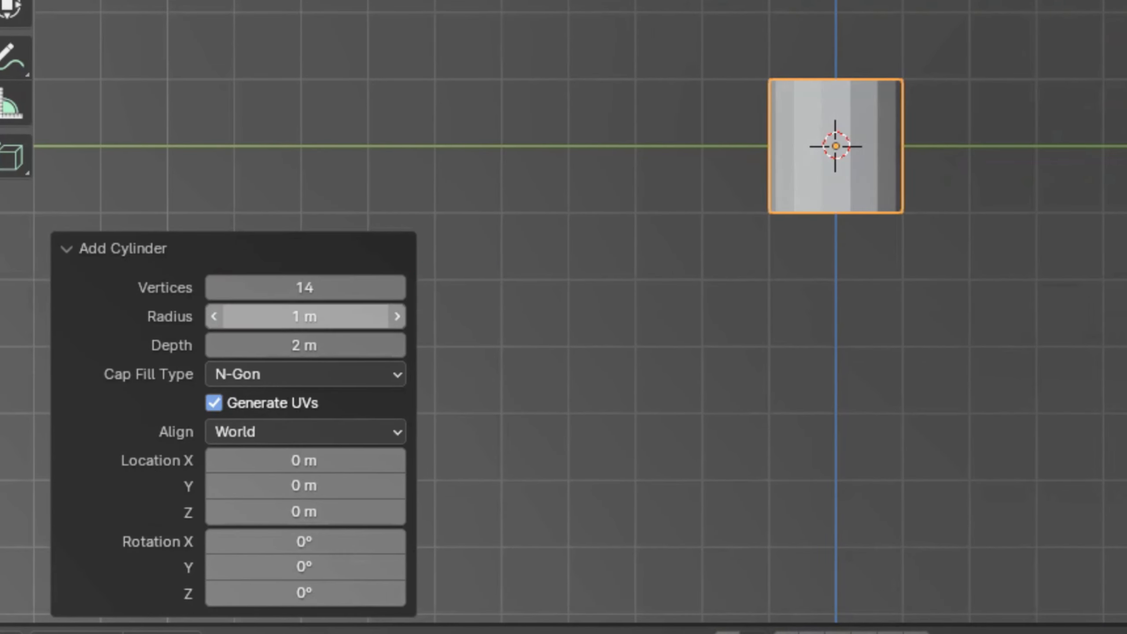
# - Remove the new cylinder's end caps by setting its cap fill type to Nothing
pyautogui.moveTo(576, 356); pyautogui.dragTo(480, 426, button='middle')
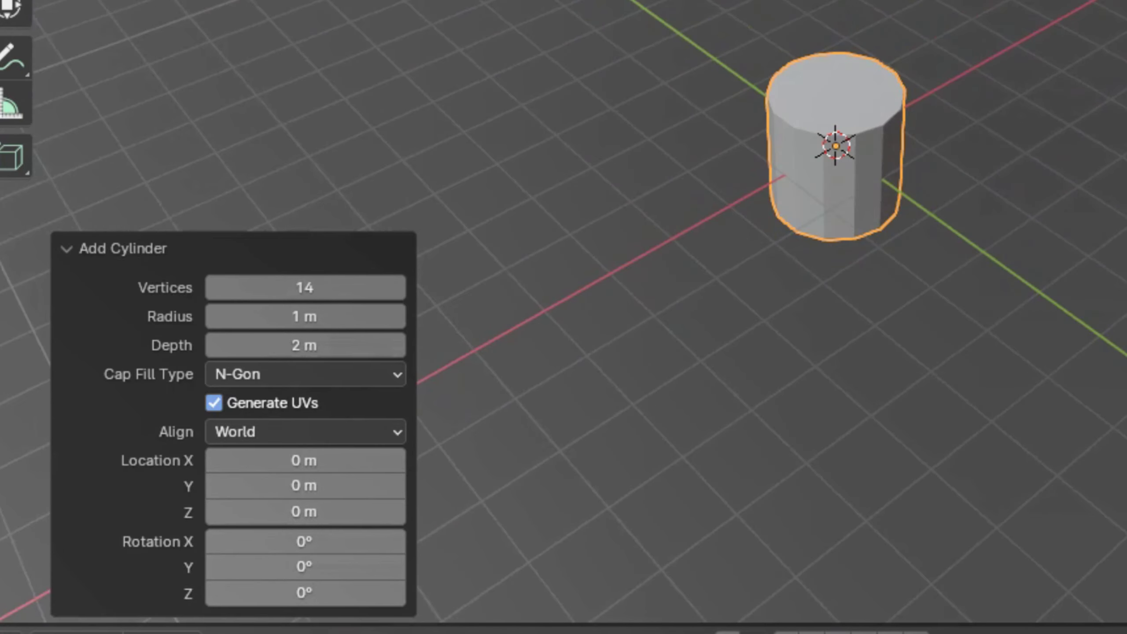
pyautogui.click(305, 375)
pyautogui.click(305, 403)
pyautogui.moveTo(577, 355); pyautogui.dragTo(519, 409, button='middle')
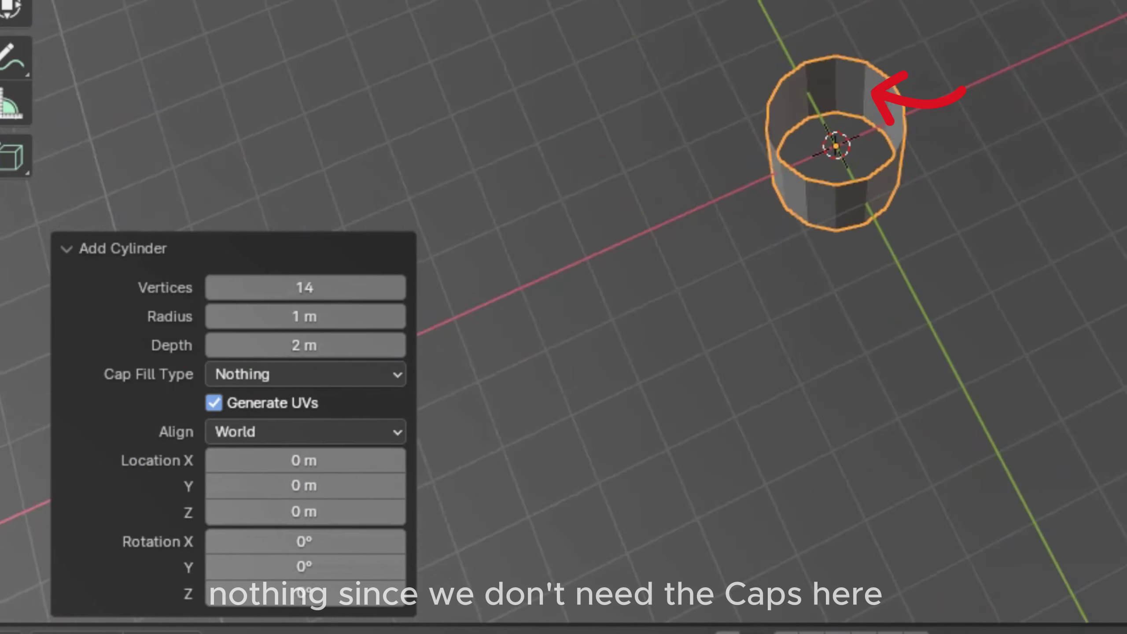
pyautogui.press('KP_1')
pyautogui.press('KP_3')
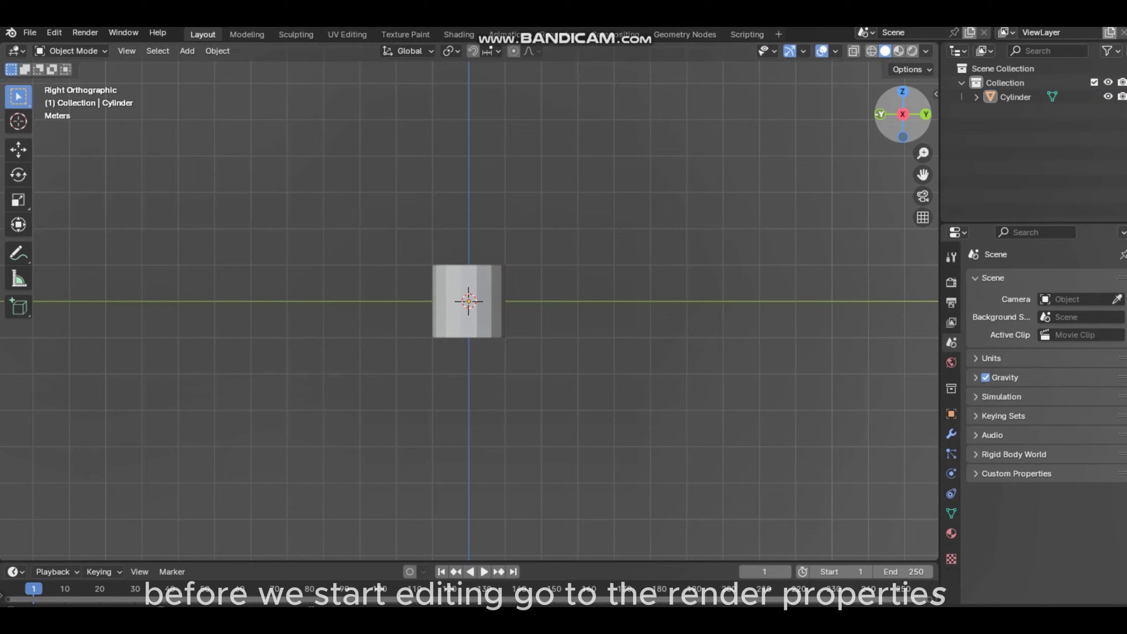
# - Set the view transform to Standard in the render color management settings
pyautogui.click(469, 302)
pyautogui.scroll(1, 469, 302)
pyautogui.click(951, 282)
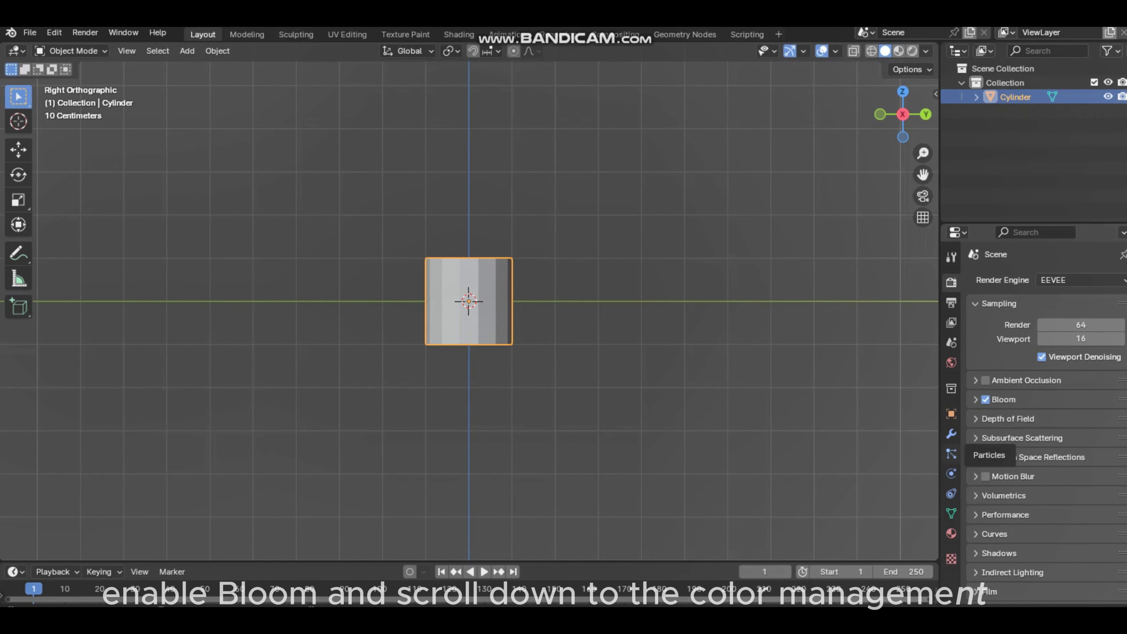
pyautogui.scroll(-4, 1047, 426)
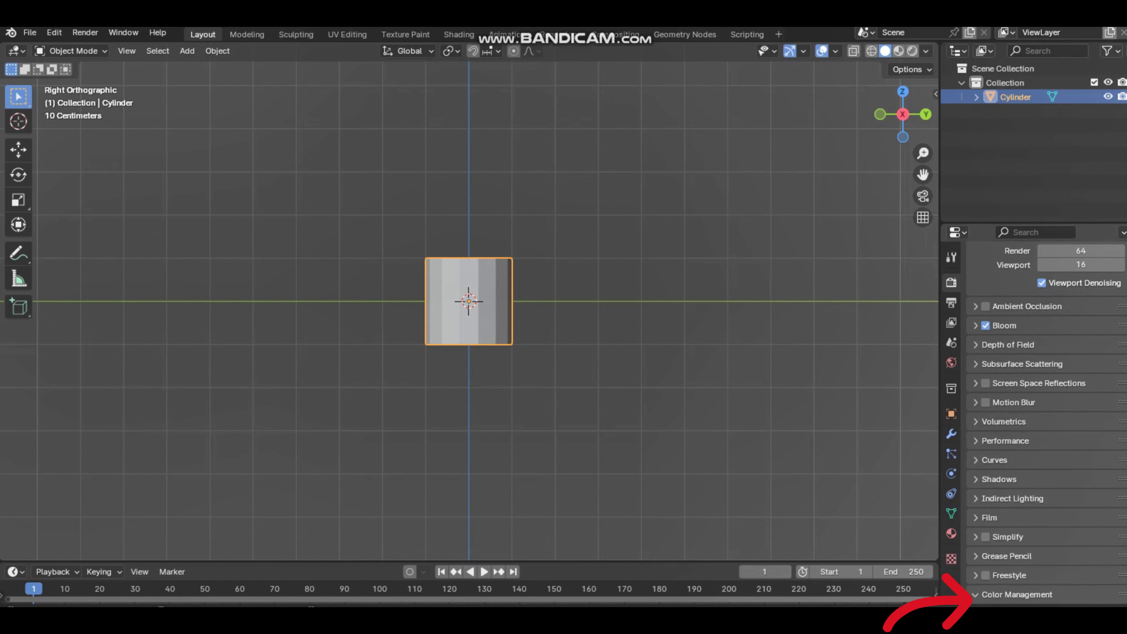
pyautogui.scroll(-8, 1078, 486)
pyautogui.click(1080, 486)
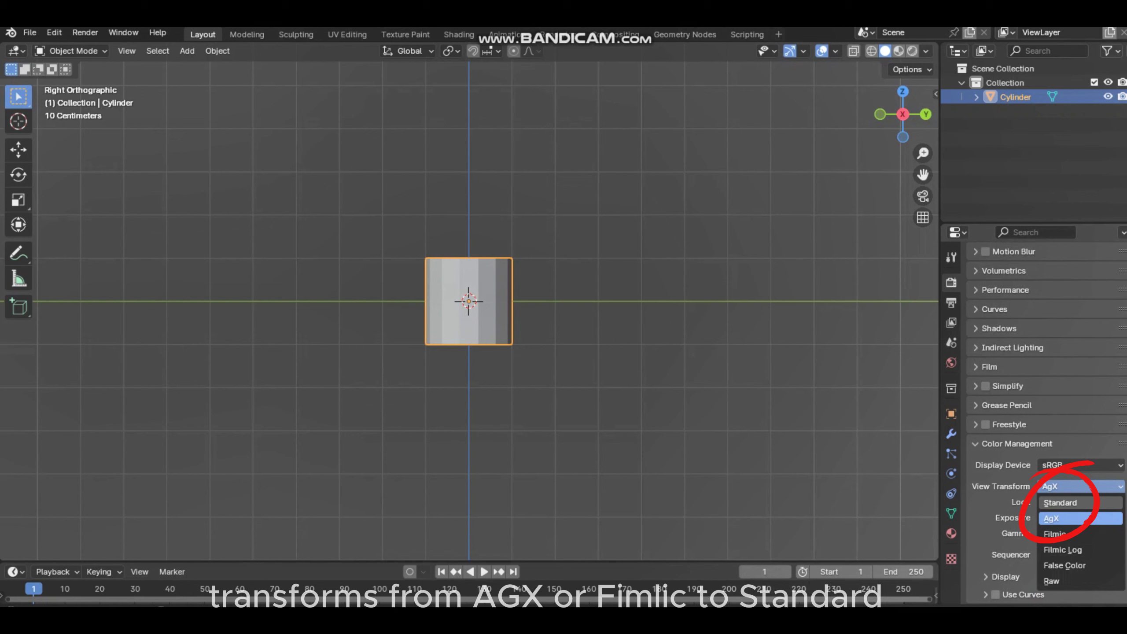
pyautogui.click(1080, 503)
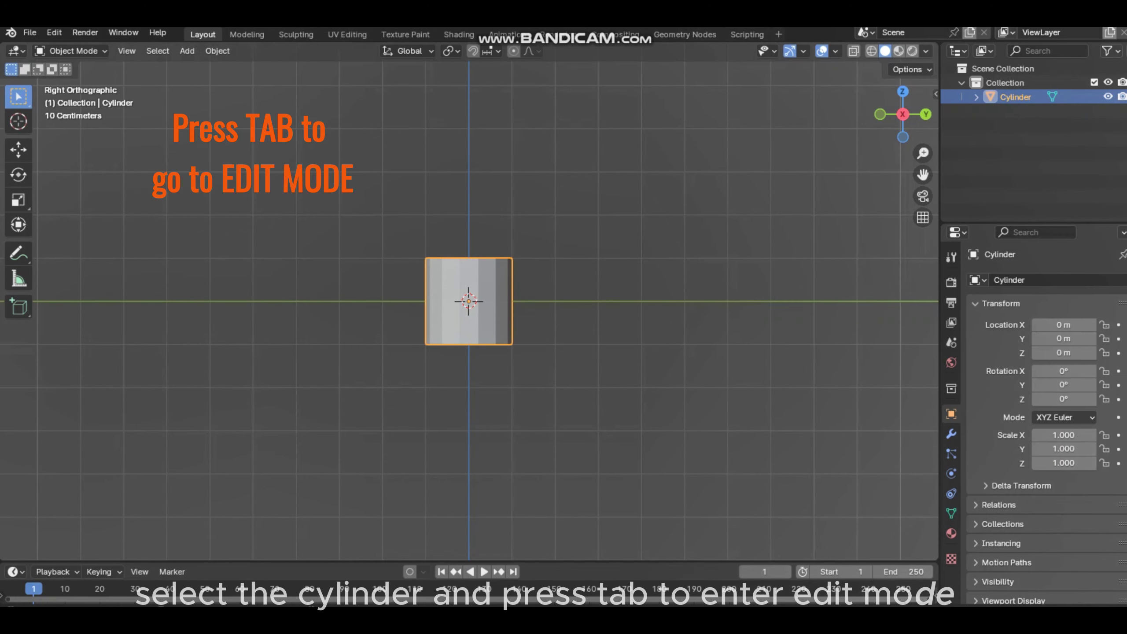
# - Mark seams on the cylinder's top and bottom edge loops and on one vertical edge in edit mode
pyautogui.press('Tab')
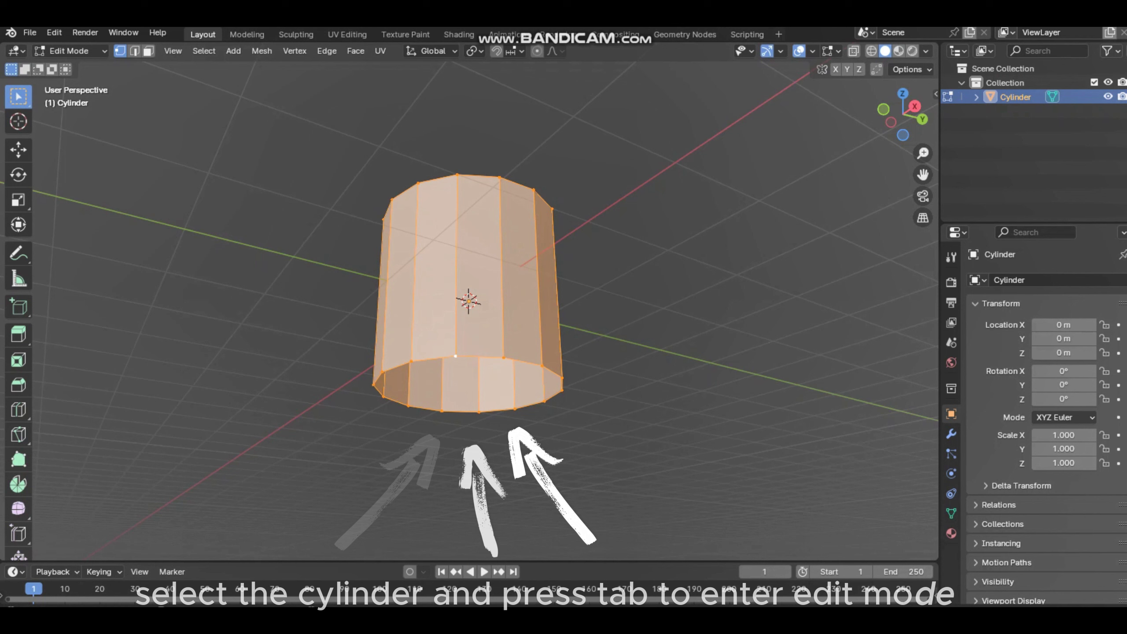
pyautogui.hotkey('alt', 'a')
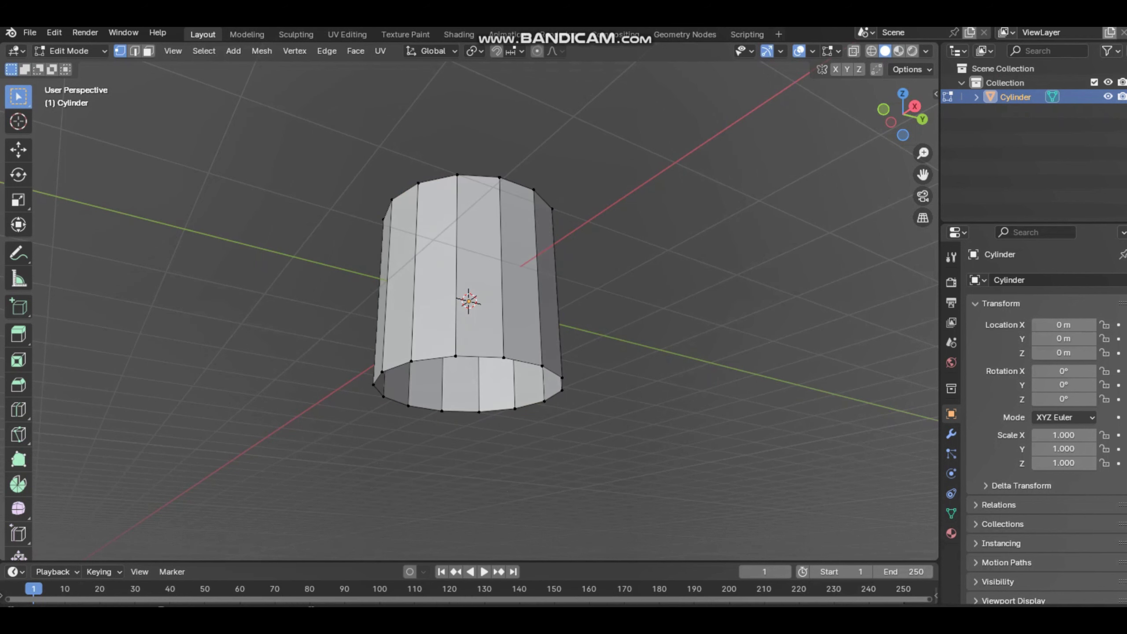
pyautogui.press('2')
pyautogui.keyDown('alt'); pyautogui.keyDown('shift'); pyautogui.click(480, 357); pyautogui.keyUp('shift'); pyautogui.keyUp('alt')
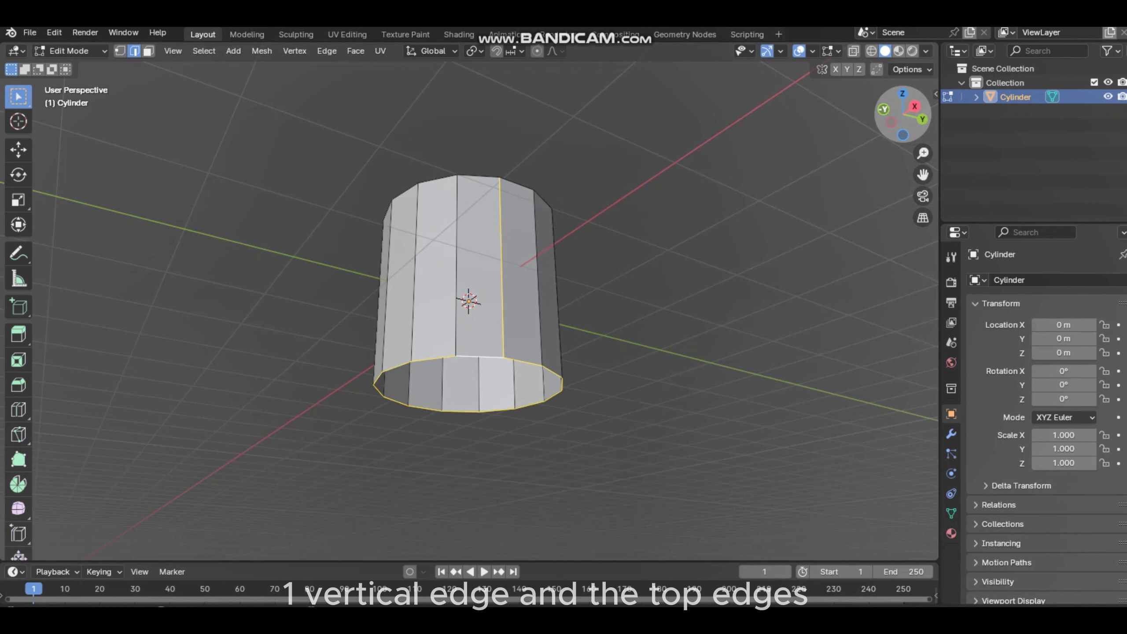
pyautogui.moveTo(903, 113); pyautogui.dragTo(857, 178)
pyautogui.moveTo(903, 114); pyautogui.dragTo(871, 125)
pyautogui.press('u')
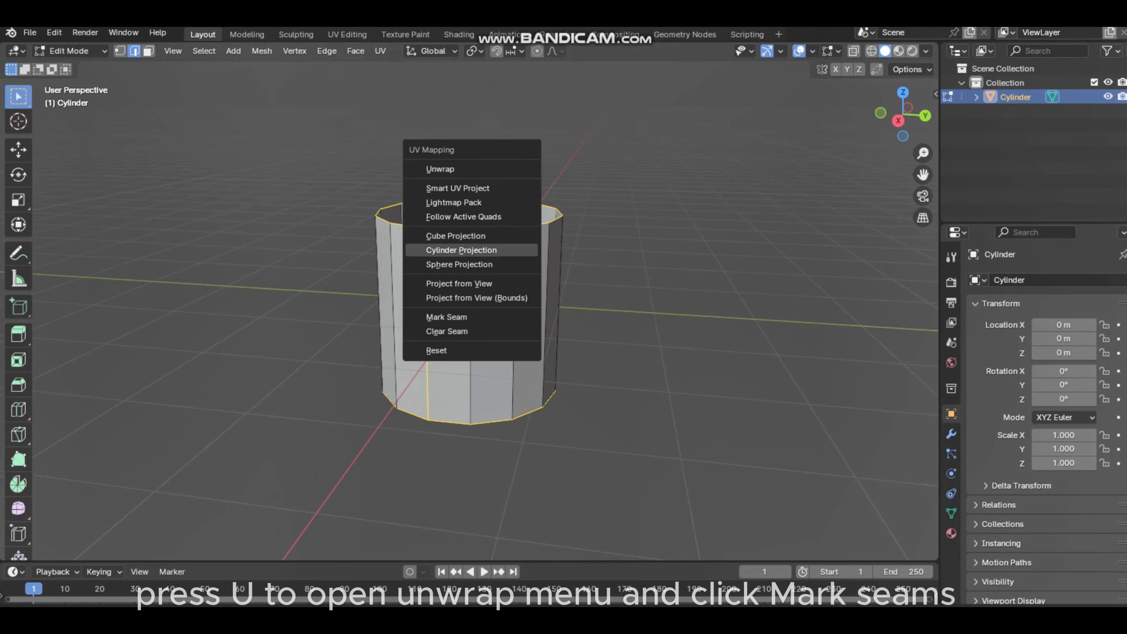
pyautogui.click(447, 317)
pyautogui.hotkey('alt', 'a')
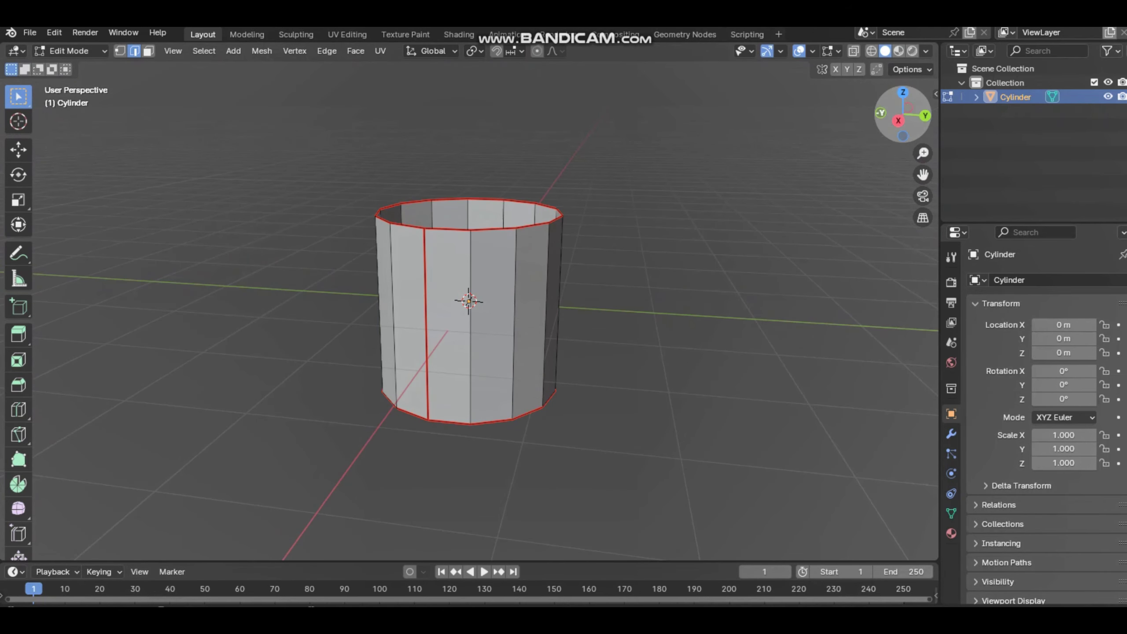
# - Select the whole cylinder mesh and unwrap it along the marked seams
pyautogui.moveTo(881, 112)
pyautogui.mouseDown()
pyautogui.moveTo(1020, 77)
pyautogui.moveTo(929, 142)
pyautogui.moveTo(879, 110)
pyautogui.mouseUp()
pyautogui.press('a')
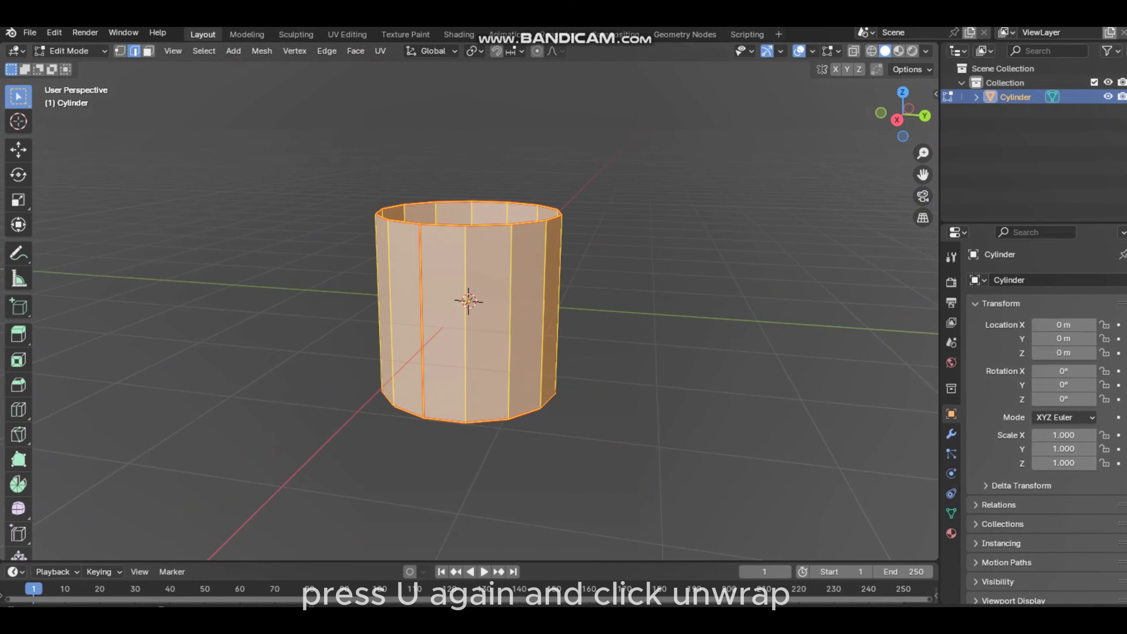
pyautogui.press('u')
pyautogui.click(530, 58)
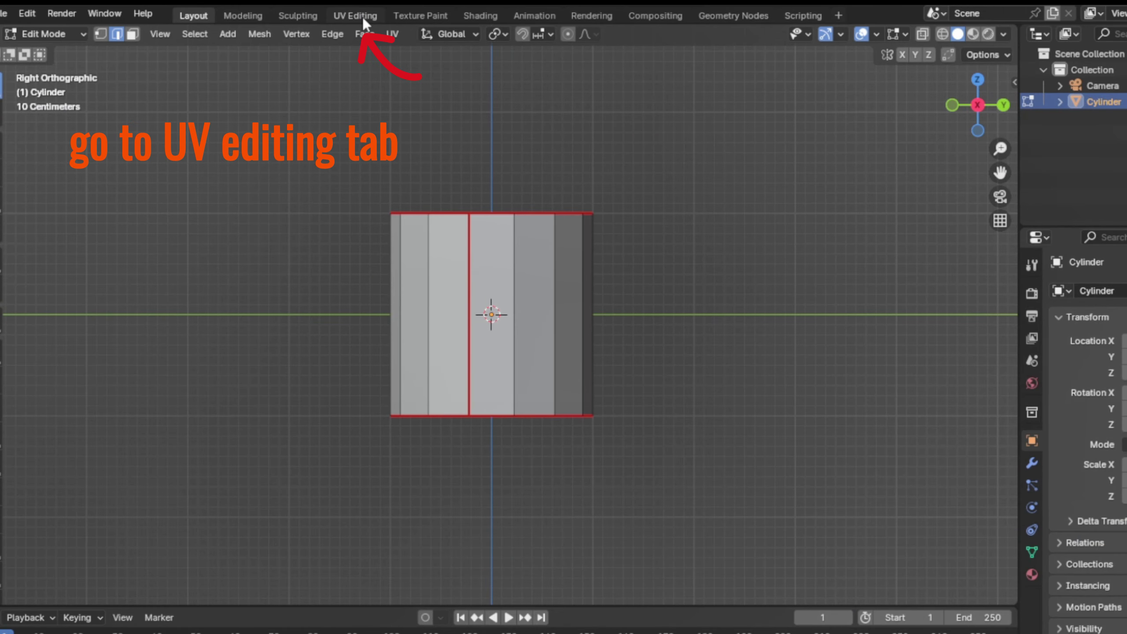
# - Display the cylinder's UV layout in the UV Editing workspace and select the right-hand column of vertices of the UV strip
pyautogui.click(362, 16)
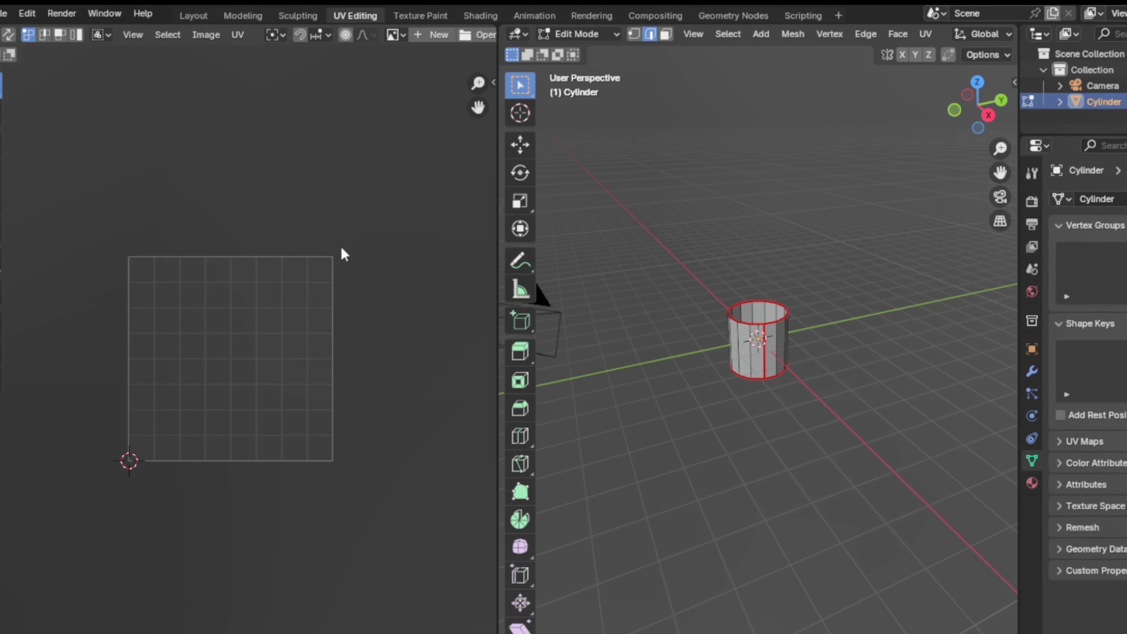
pyautogui.press('a')
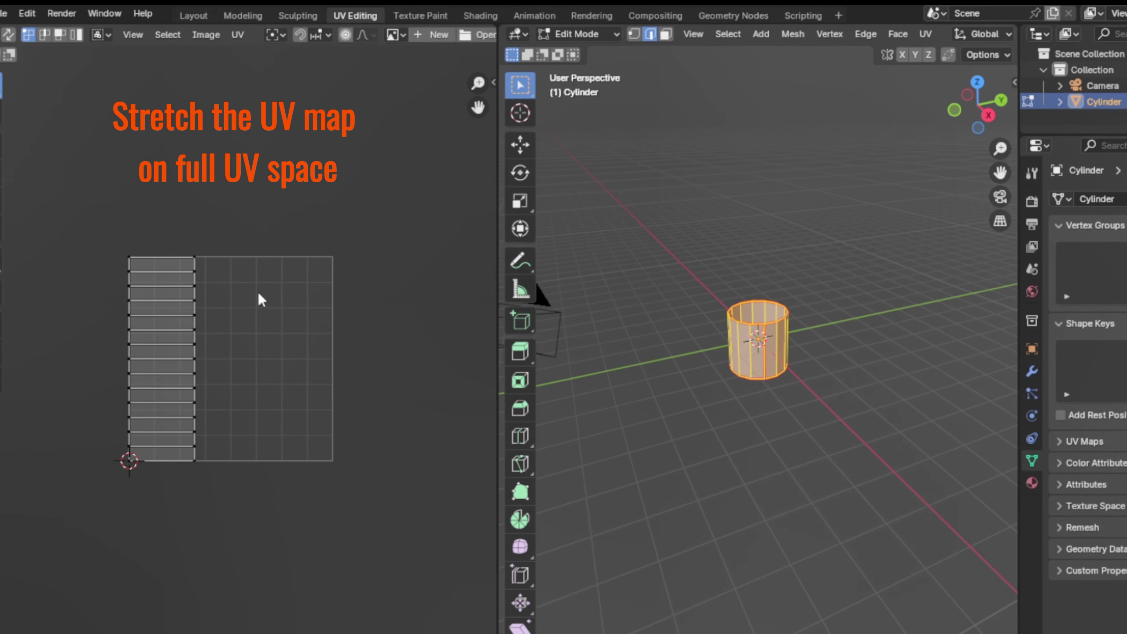
pyautogui.moveTo(246, 263); pyautogui.dragTo(119, 506)
pyautogui.scroll(1, 184, 321)
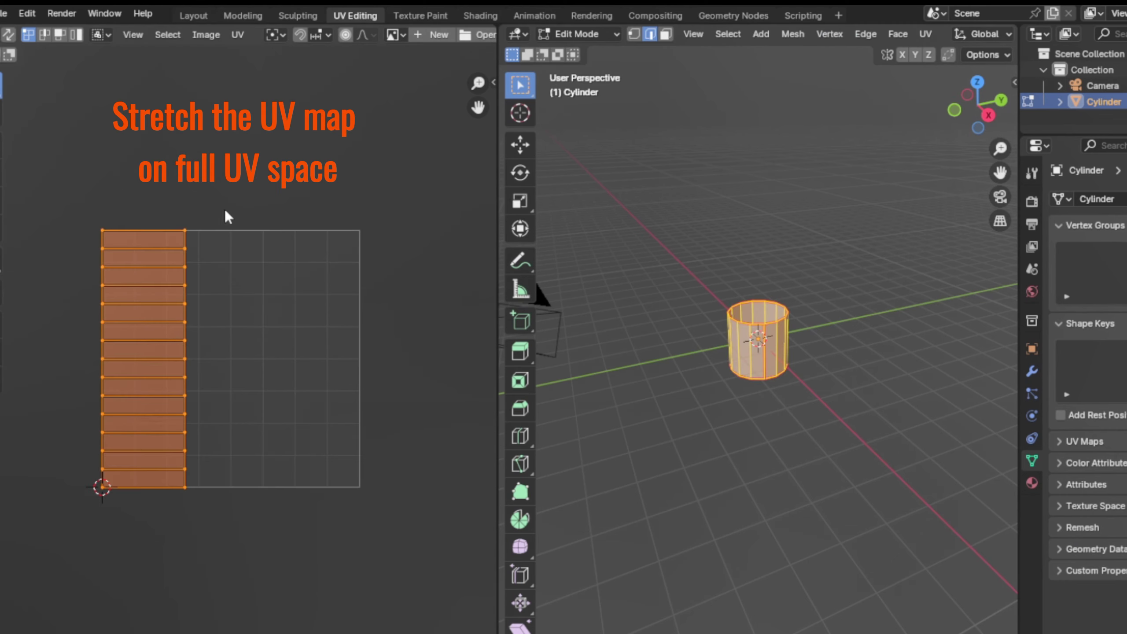
pyautogui.moveTo(224, 207); pyautogui.dragTo(112, 532)
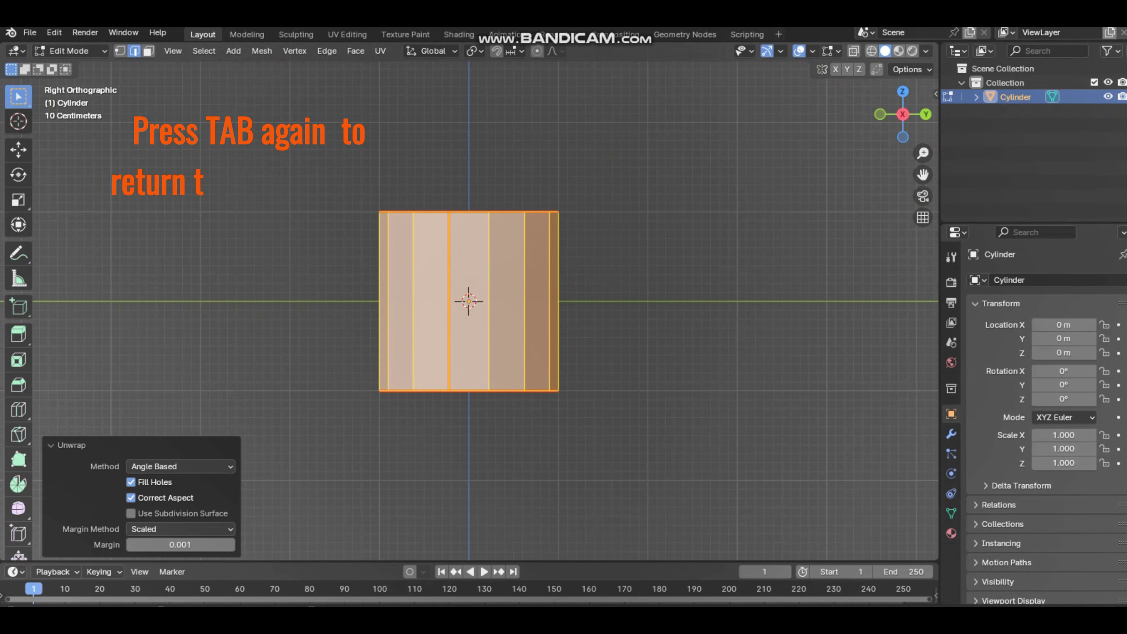
# - Return to object mode and rotate the cylinder 90° about the X axis
pyautogui.press('Tab')
pyautogui.write('r90')
pyautogui.press('Return')
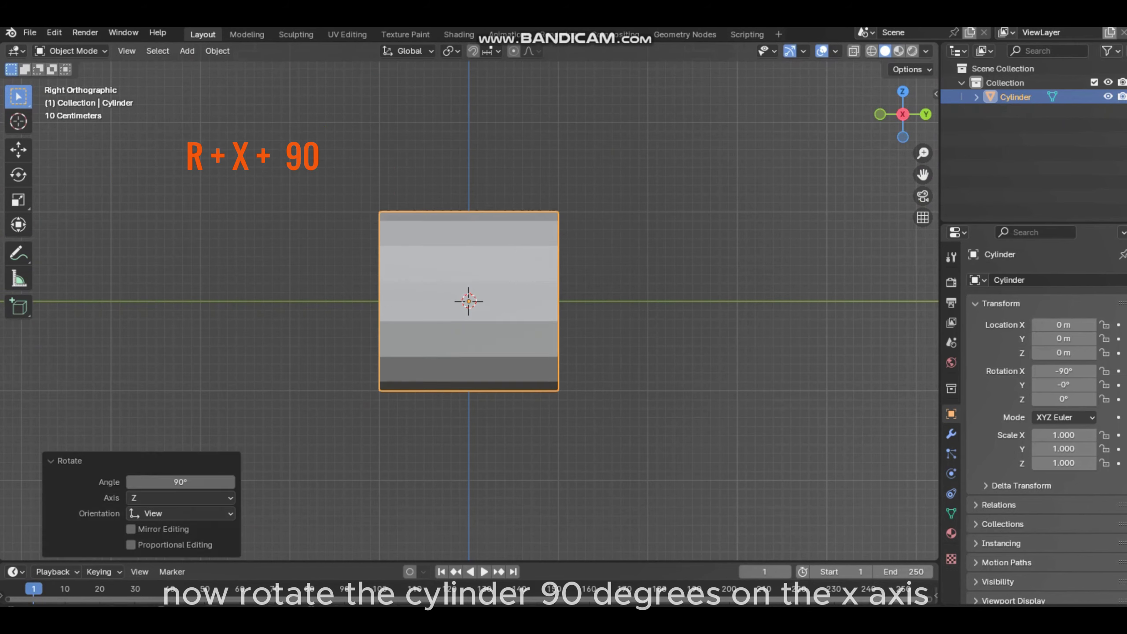
# - Scale the cylinder up along the global Y axis by a factor of about 7.1, working from the top view
pyautogui.scroll(-5, 469, 302)
pyautogui.moveTo(469, 301); pyautogui.dragTo(439, 373, button='middle')
pyautogui.press('KP_3')
pyautogui.scroll(-5, 469, 302)
pyautogui.press('KP_7')
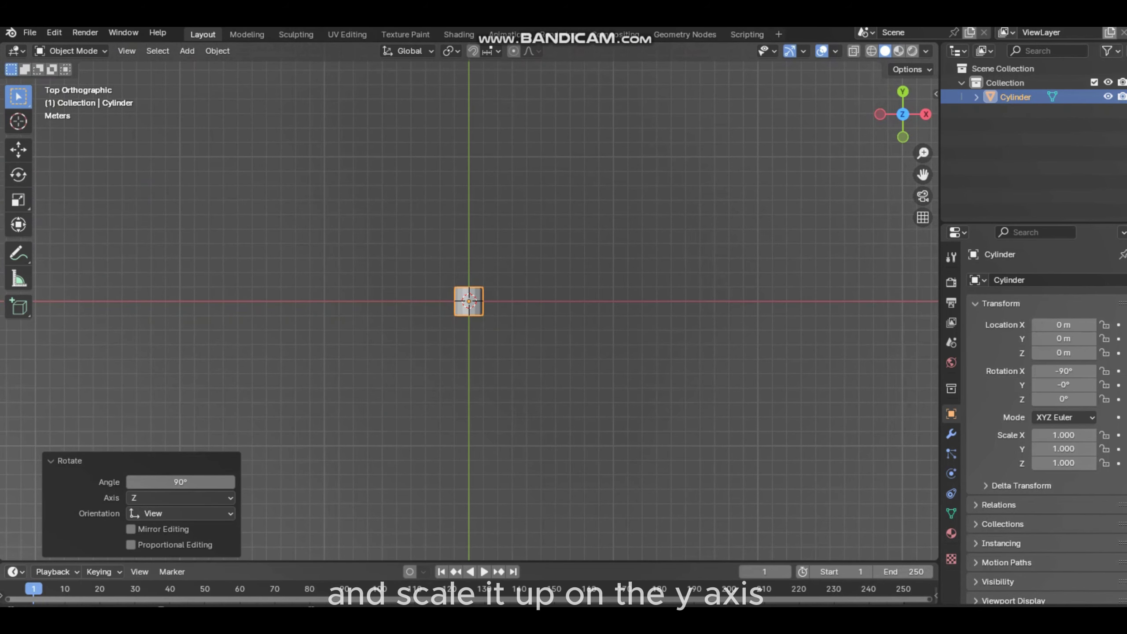
pyautogui.press('s')
pyautogui.press('Return')
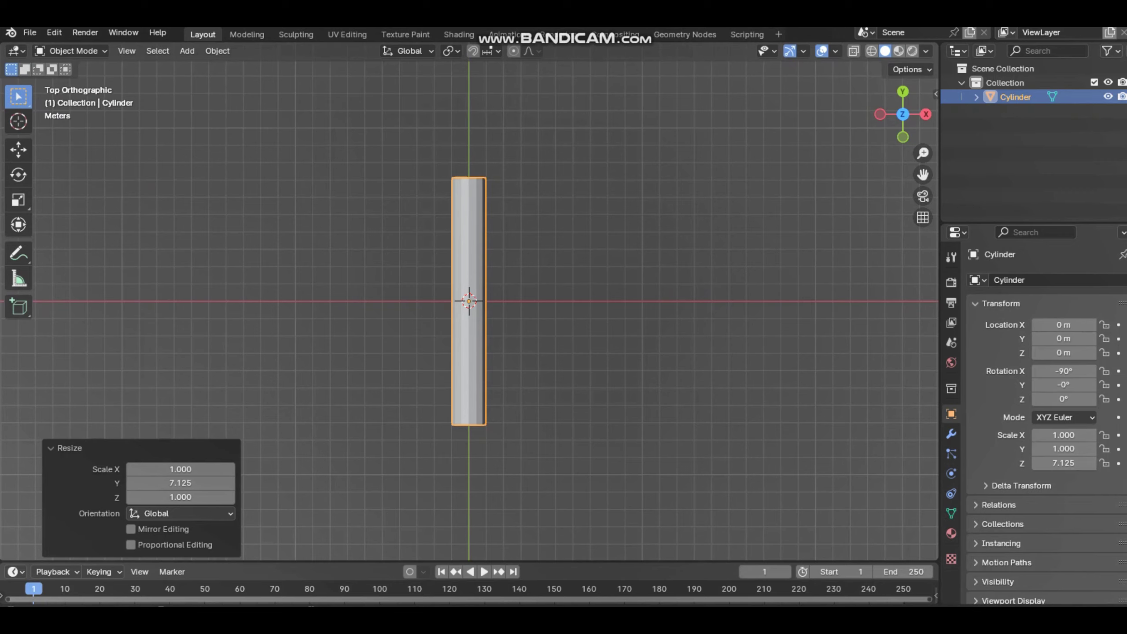
# - Thin the cylinder by scaling it down on global X and Z with Y locked, to about 0.27
pyautogui.press('KP_3')
pyautogui.hotkey('shift', 'y')
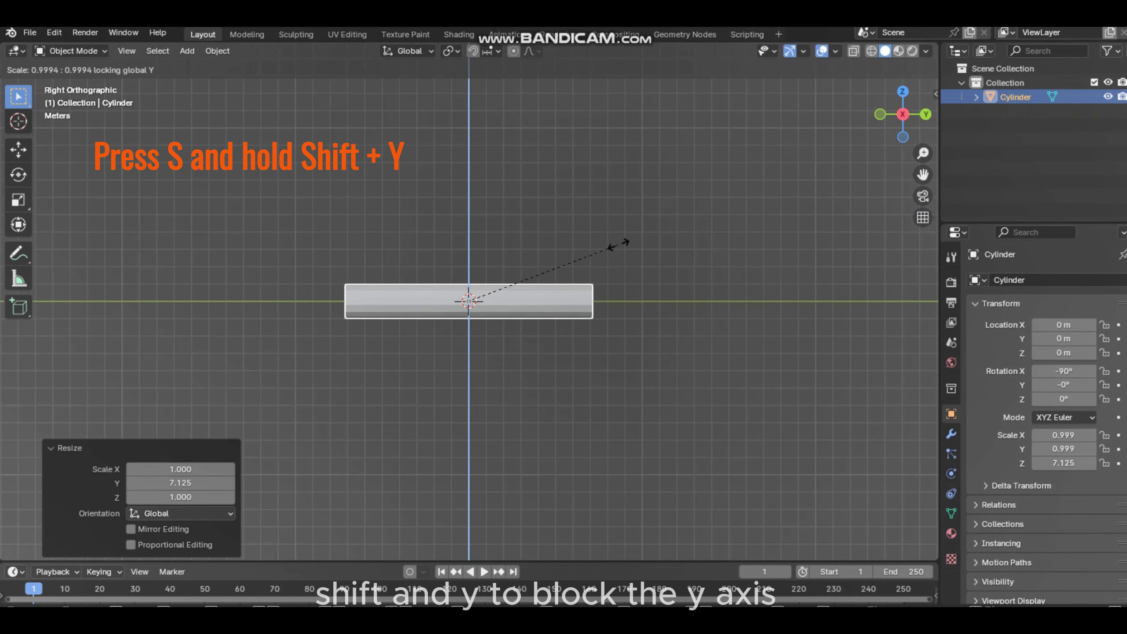
pyautogui.click(549, 272)
pyautogui.moveTo(903, 137); pyautogui.dragTo(1030, 171)
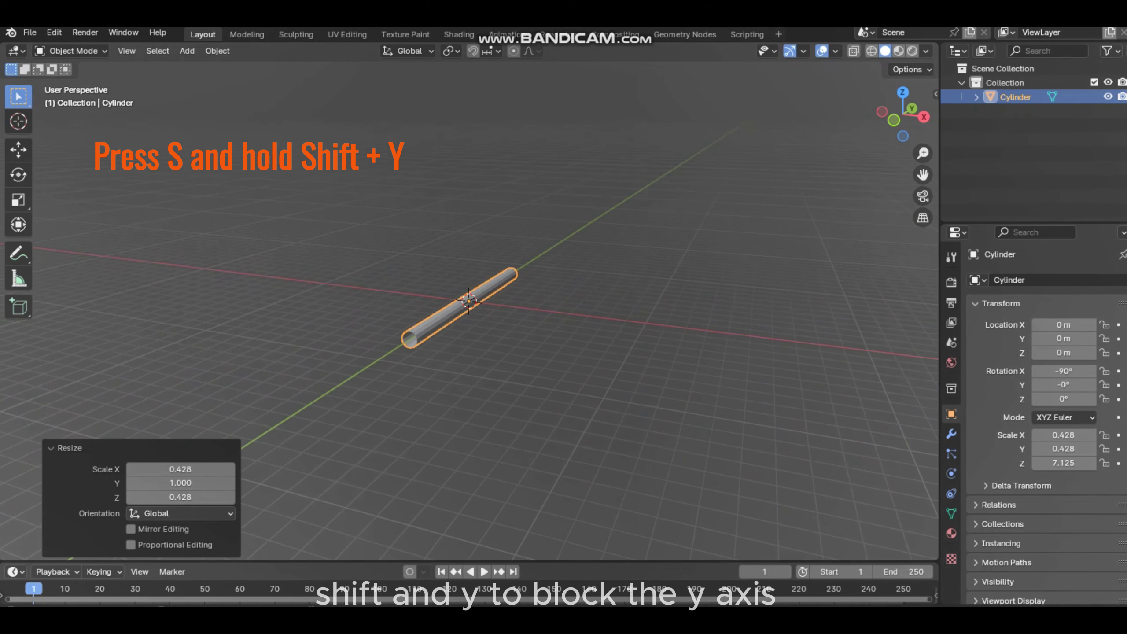
pyautogui.scroll(3, 615, 251)
pyautogui.press('s')
pyautogui.hotkey('shift', 'y')
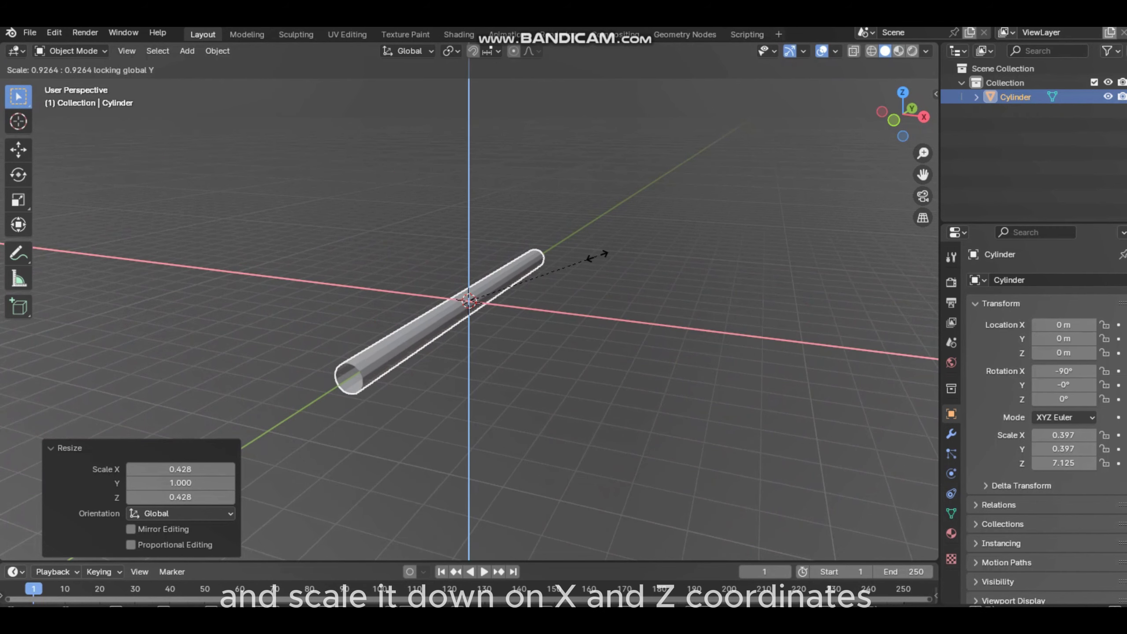
pyautogui.click(555, 265)
# - Lengthen the cylinder further along the global Y axis, to a lengthwise scale of about 12.05
pyautogui.press('KP_3')
pyautogui.press('s')
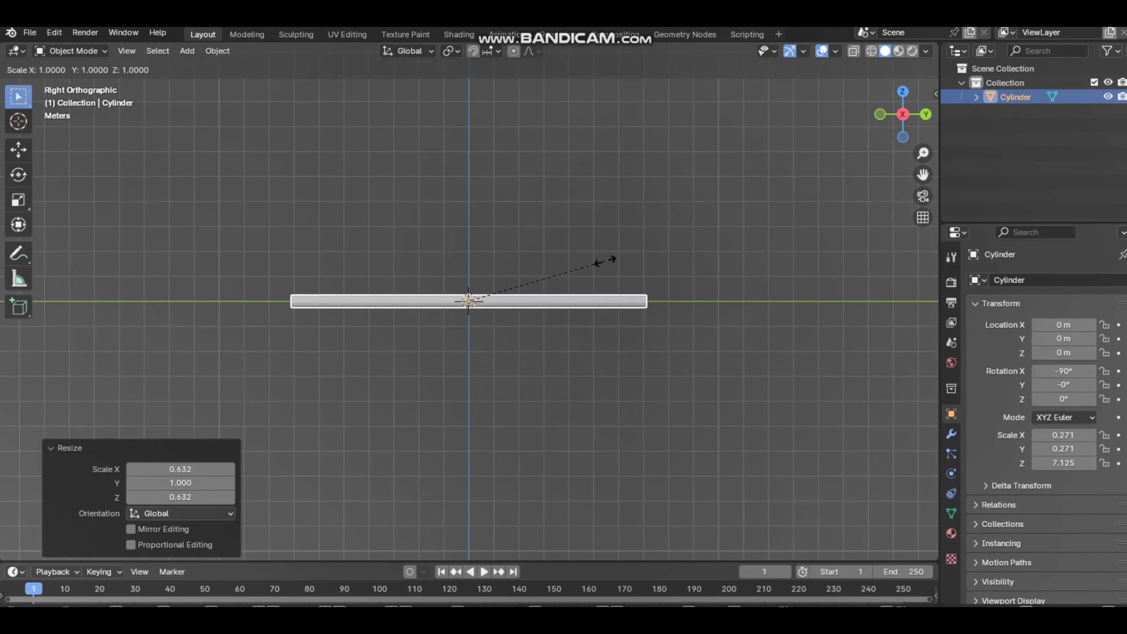
pyautogui.click(707, 271)
pyautogui.press('g')
pyautogui.rightClick(708, 271)
# - Taper the cylinder by scaling its end loop on the negative Y side down to about 0.21 in edit mode with X-ray on
pyautogui.press('Tab')
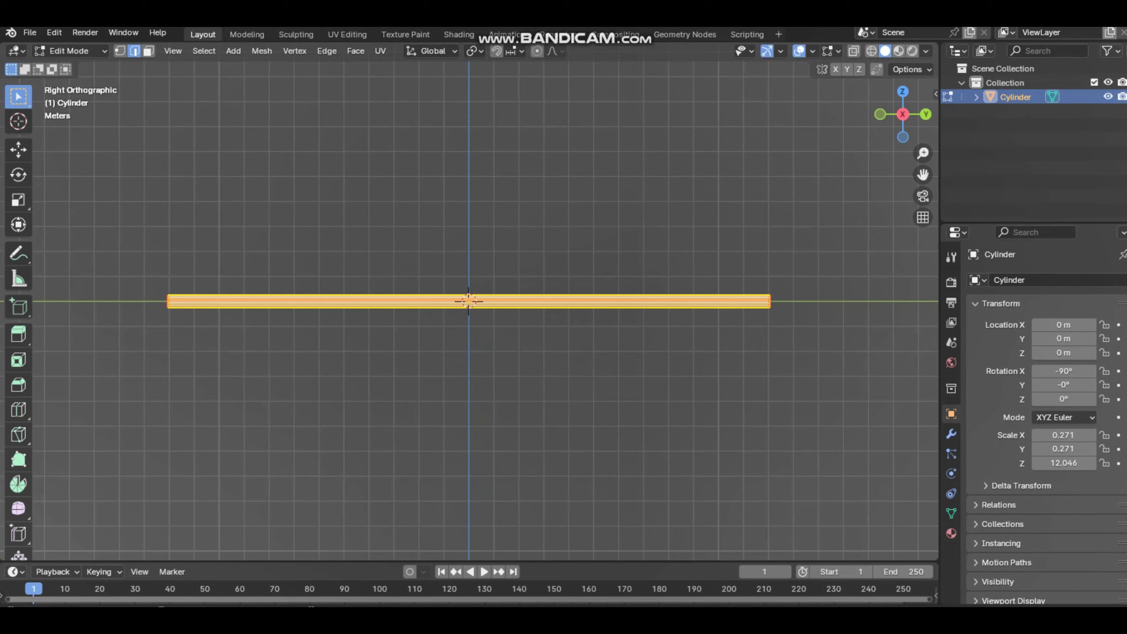
pyautogui.hotkey('alt', 'a')
pyautogui.click(854, 51)
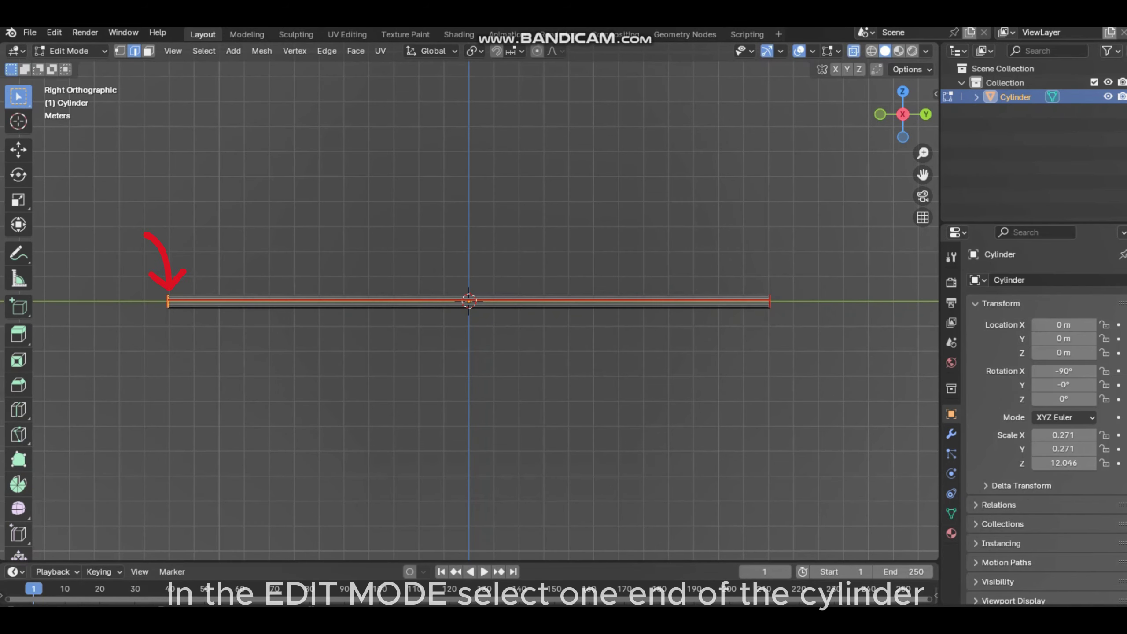
pyautogui.click(191, 333)
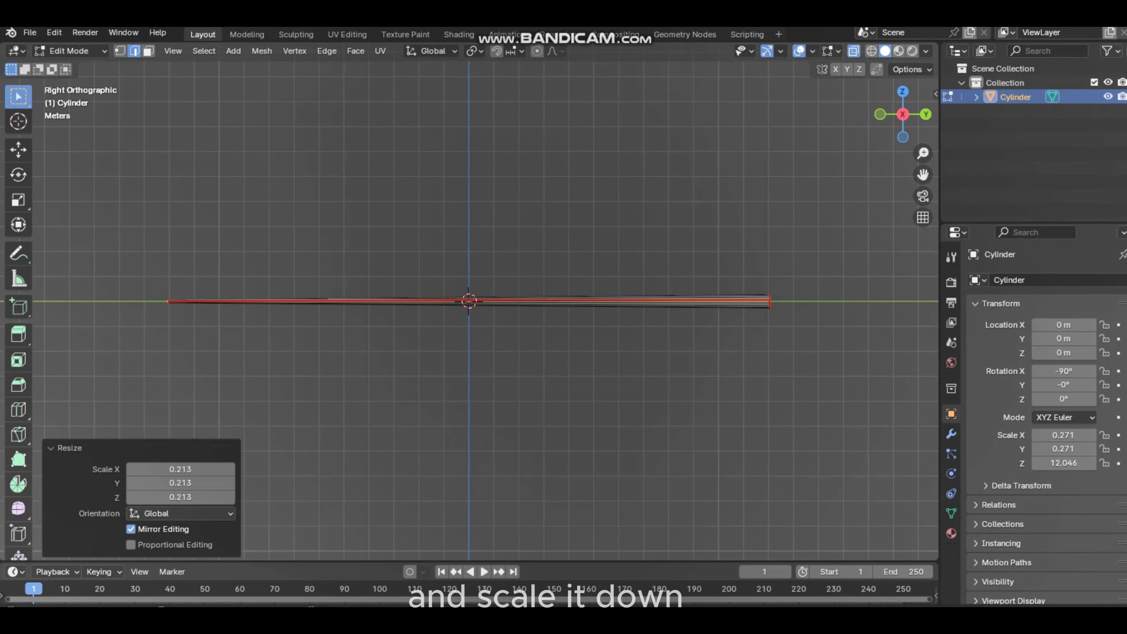
pyautogui.press('Tab')
pyautogui.moveTo(903, 114); pyautogui.dragTo(876, 148)
pyautogui.click(719, 335)
pyautogui.press('Tab')
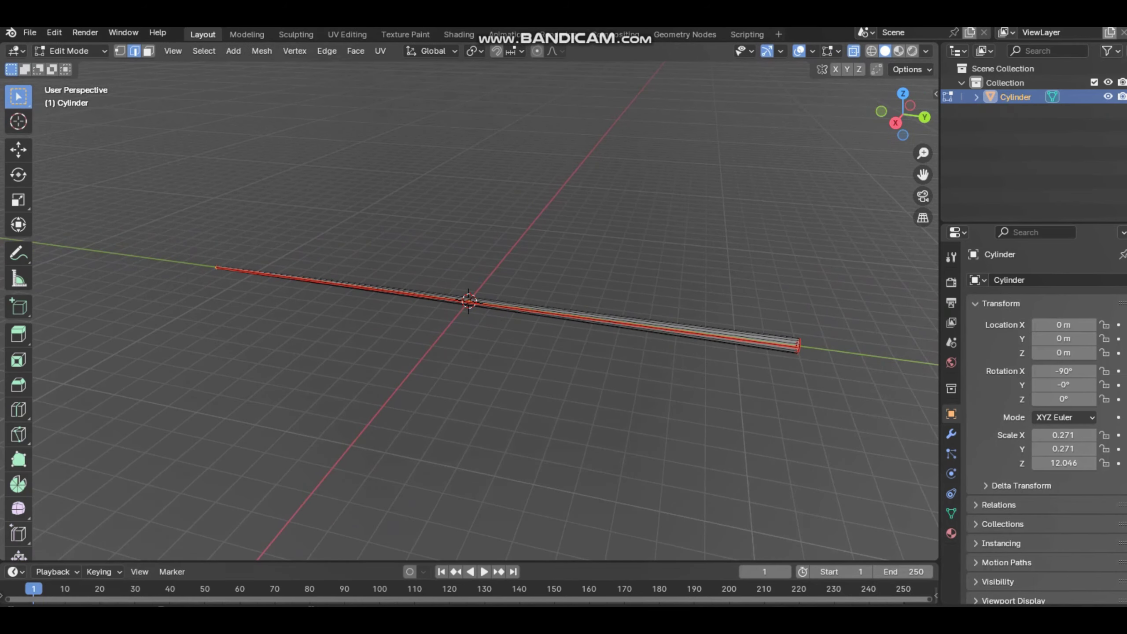
# - Move the tapered cylinder along Y to about -11.73 m in object mode, placing its wide end near the world origin
pyautogui.press('KP_3')
pyautogui.press('Tab')
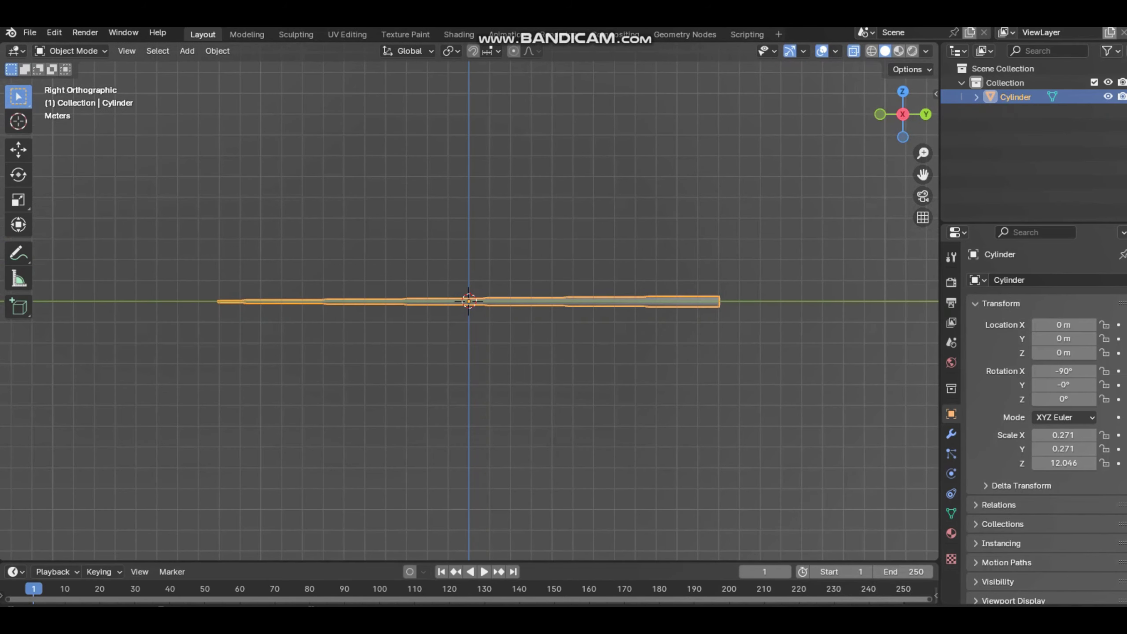
pyautogui.press('g')
pyautogui.press('y')
pyautogui.click(476, 335)
pyautogui.press('KP_Decimal')
pyautogui.click(475, 335)
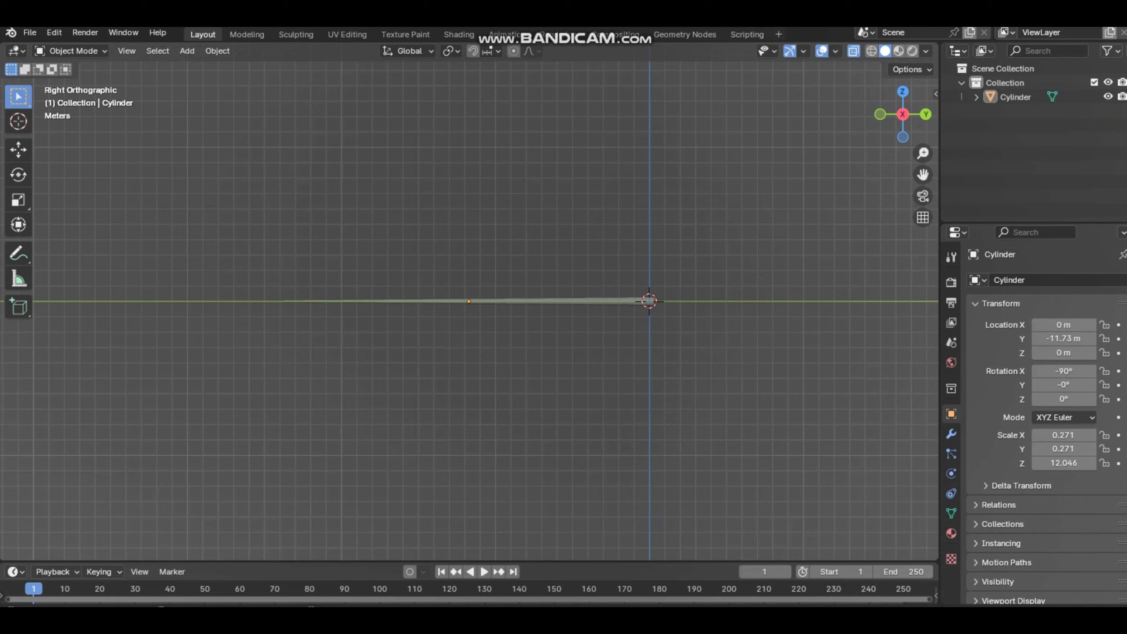
# - Move only the cylinder's origin to its wide end at Y 0.32088 m with Affect Only Origins, then turn that option off
pyautogui.scroll(3, 475, 335)
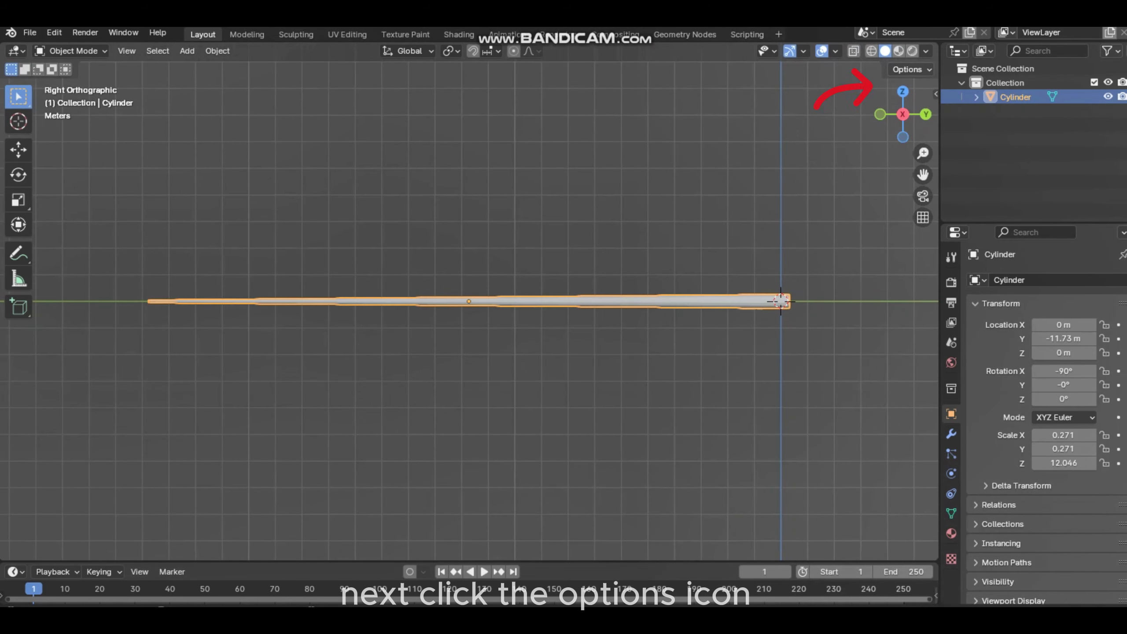
pyautogui.click(910, 69)
pyautogui.click(903, 112)
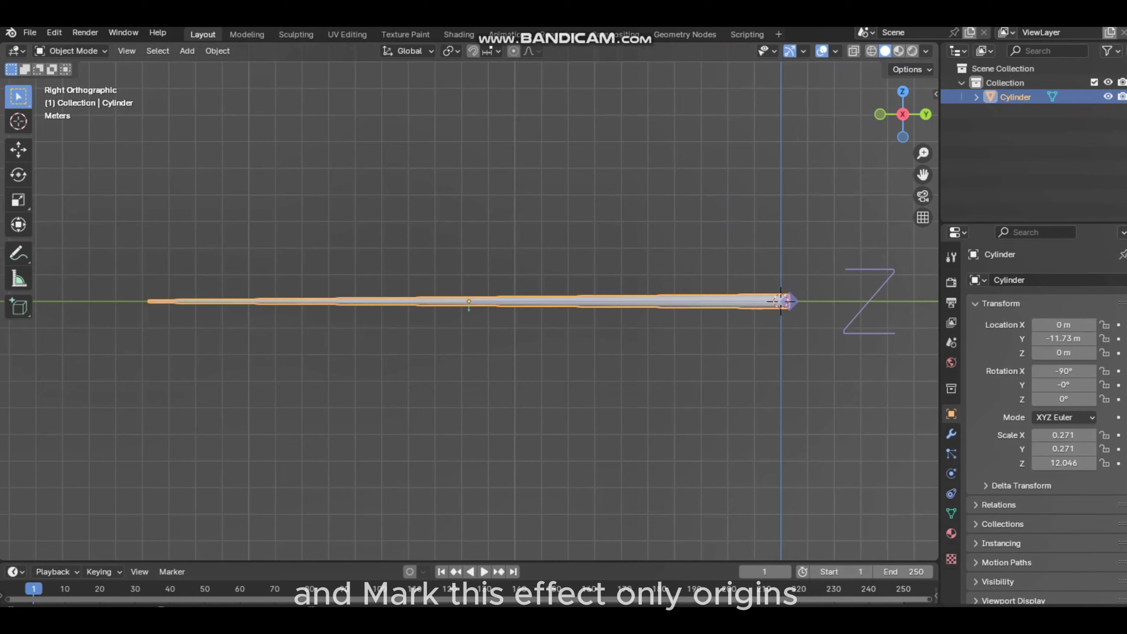
pyautogui.press('g')
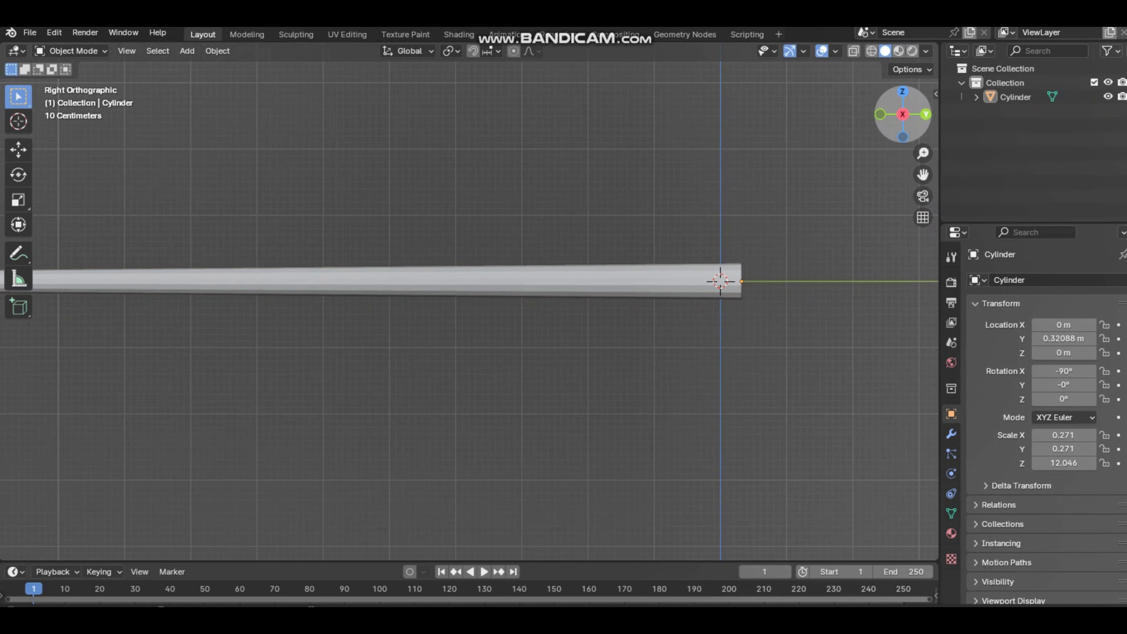
pyautogui.click(910, 70)
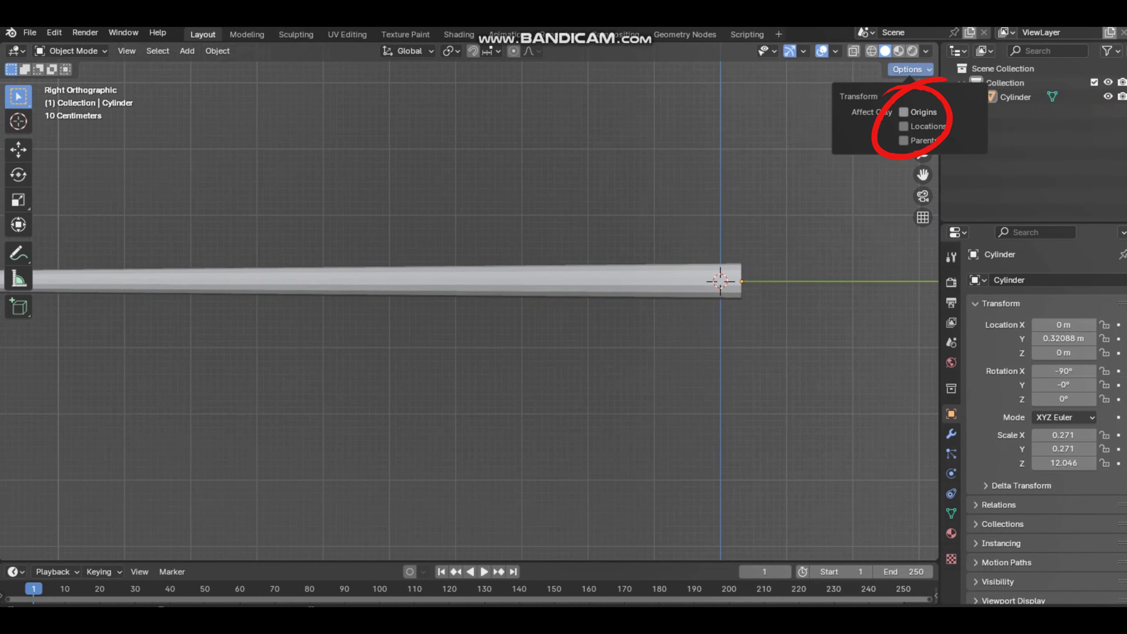
# - Apply the Location transform to the cylinder in object mode
pyautogui.scroll(-7, 469, 302)
pyautogui.click(524, 295)
pyautogui.scroll(1, 468, 302)
pyautogui.hotkey('ctrl', 'a')
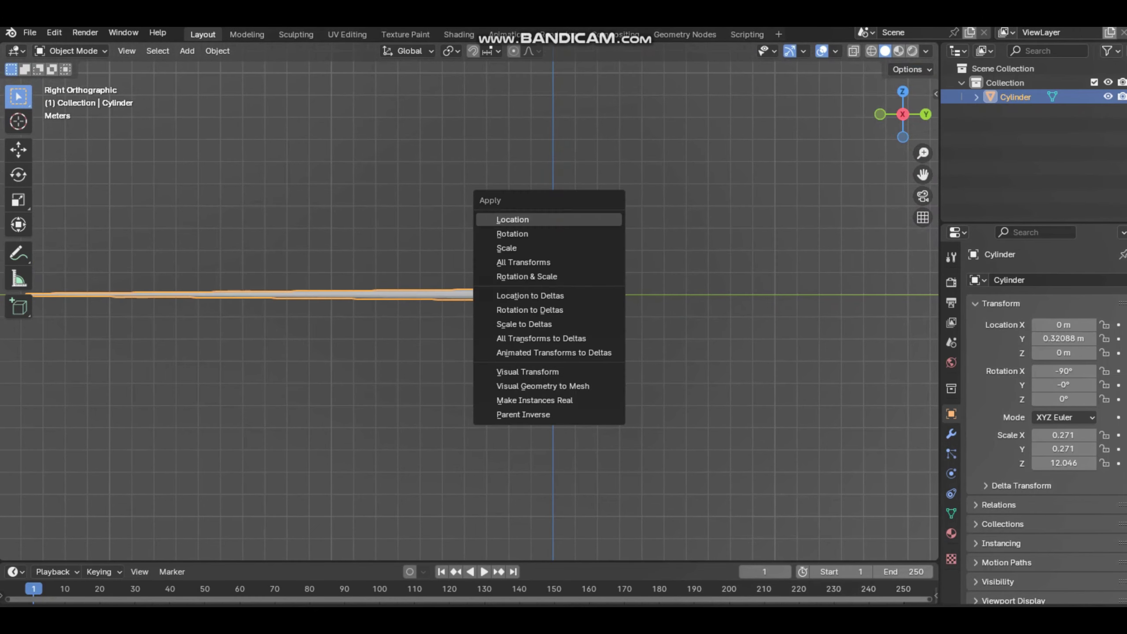
pyautogui.click(514, 220)
pyautogui.click(683, 191)
pyautogui.moveTo(903, 114); pyautogui.dragTo(896, 173)
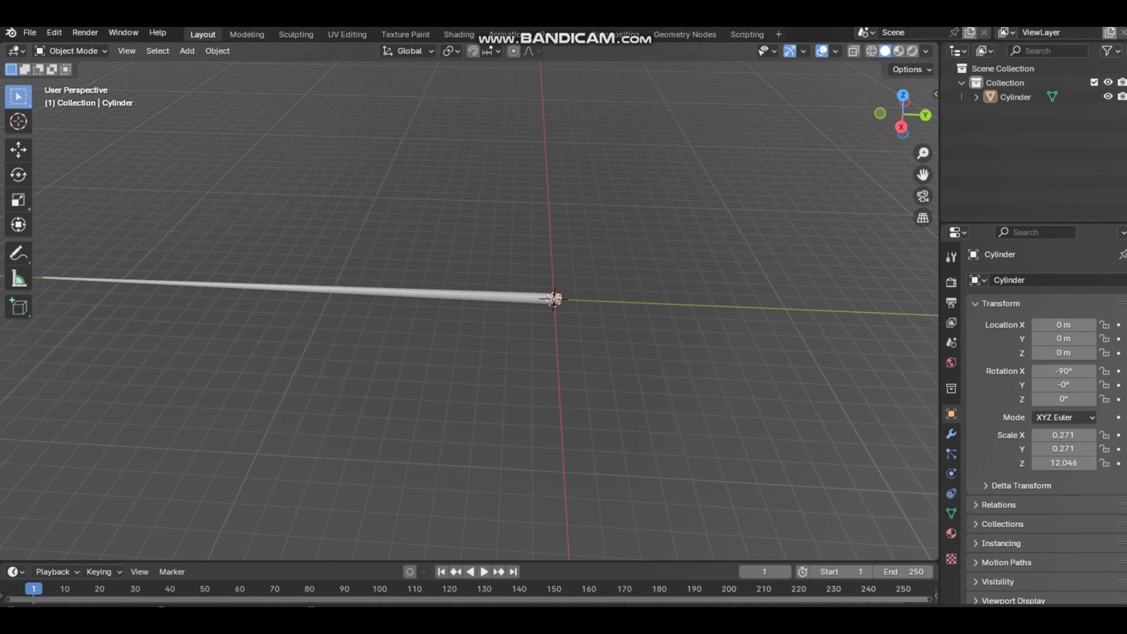
# - Delete the Principled BSDF node from the cylinder's FIREEEE material
pyautogui.press('KP_3')
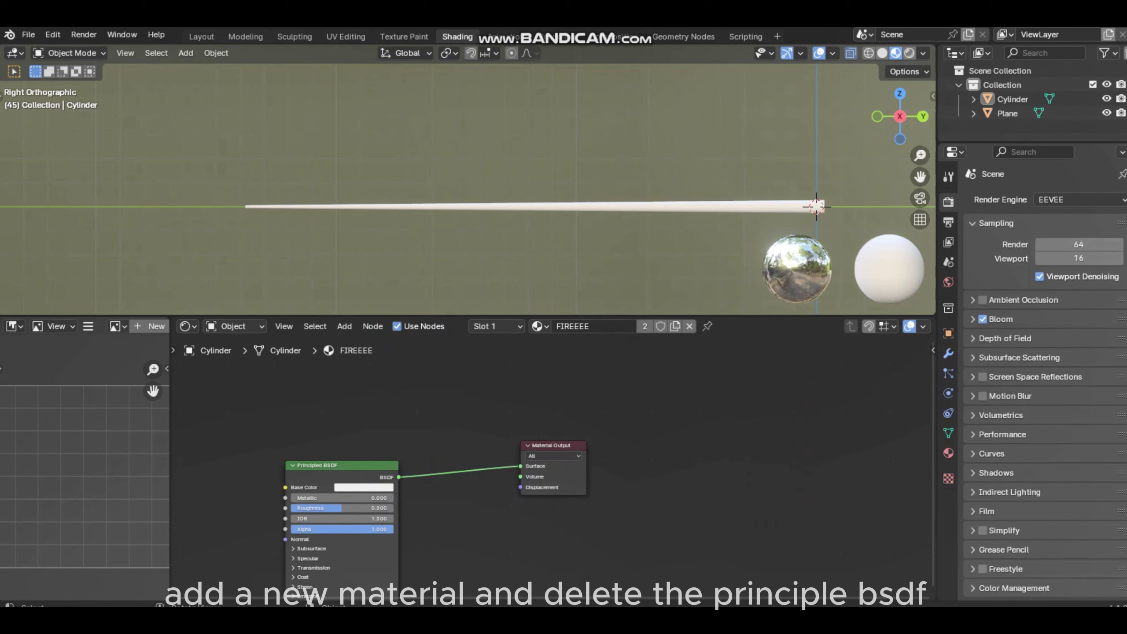
pyautogui.press('Delete')
# - Enable the Node Wrangler add-on in the preferences and save them
pyautogui.click(53, 34)
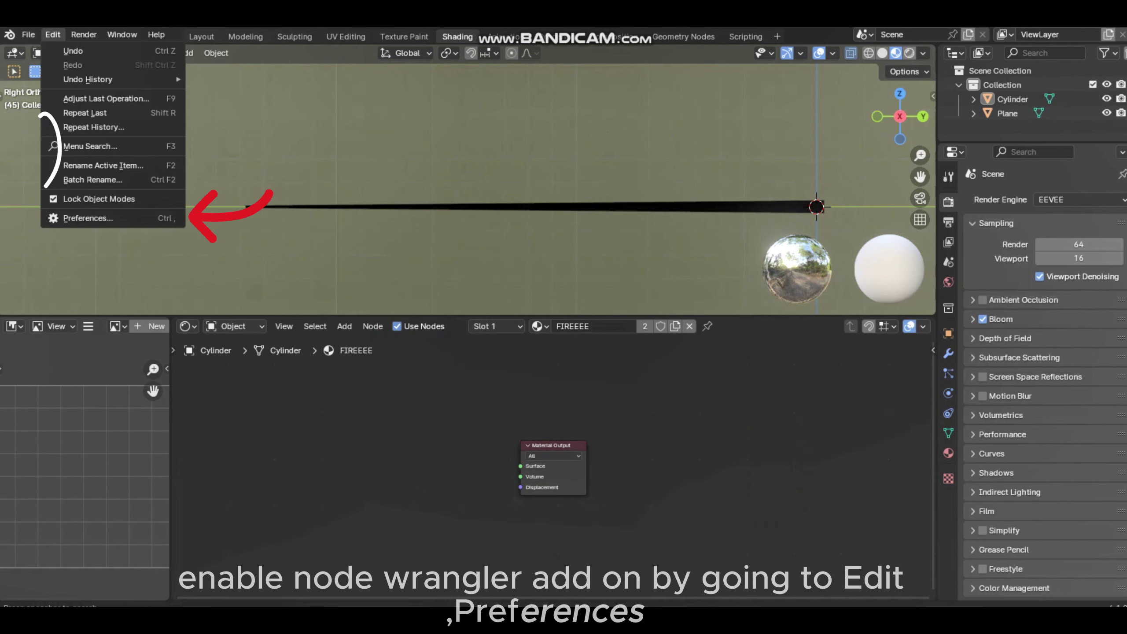
pyautogui.click(79, 218)
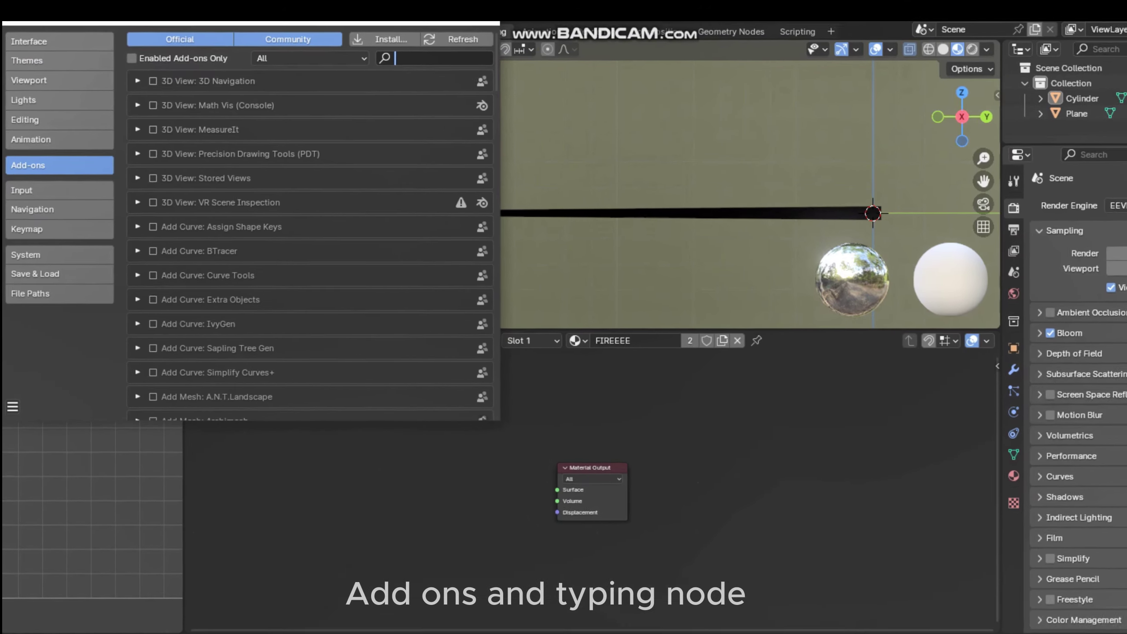
pyautogui.write('NODE')
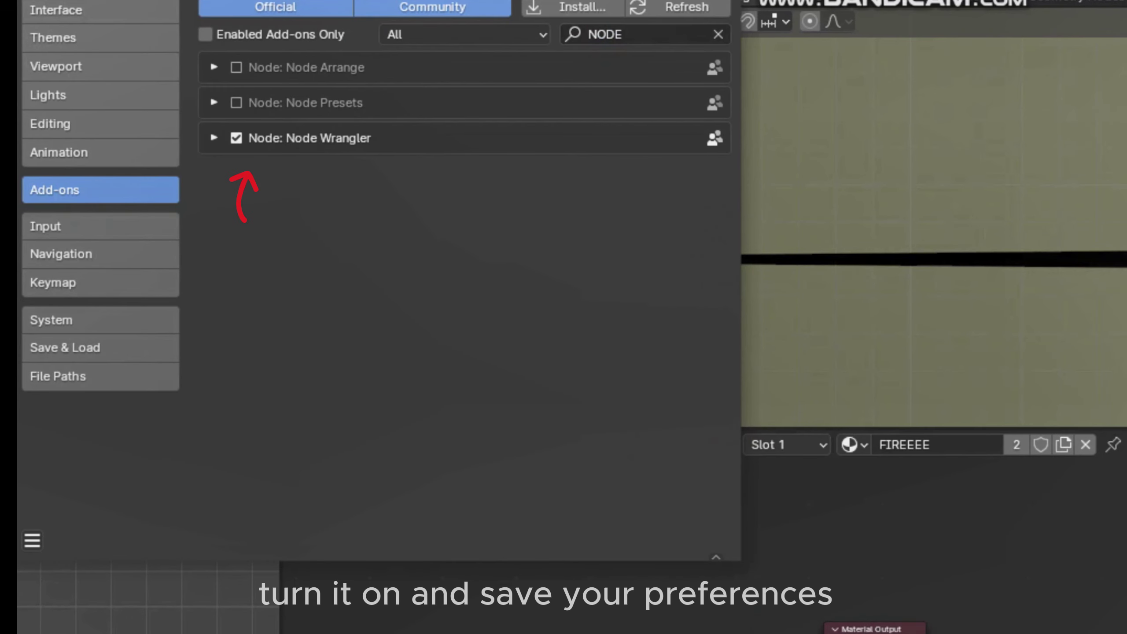
pyautogui.click(32, 540)
pyautogui.click(101, 469)
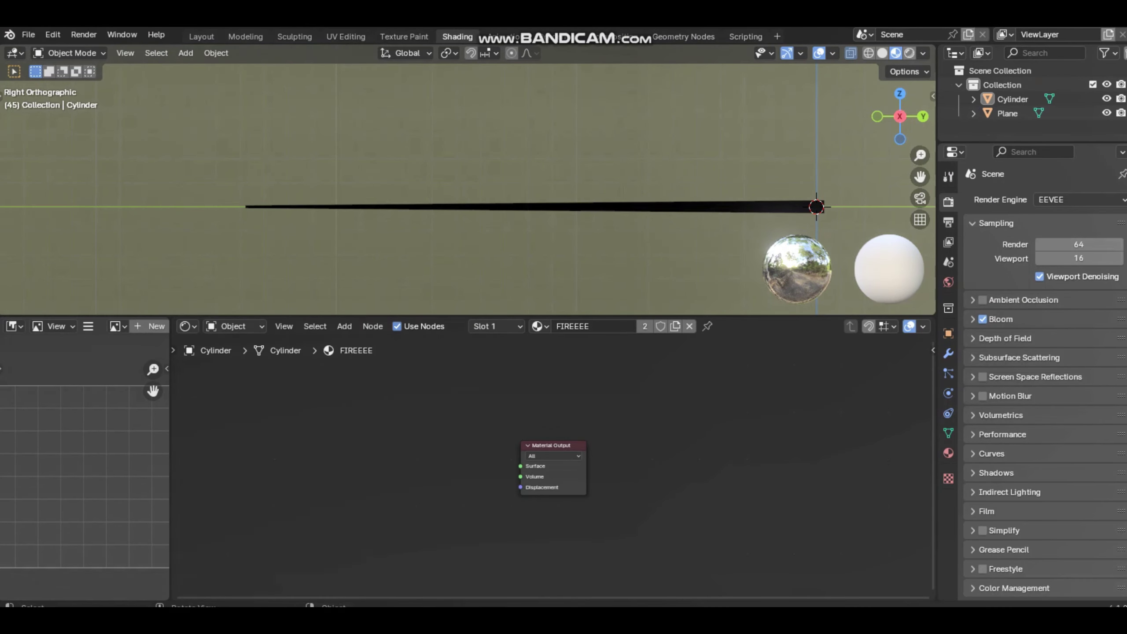
# - Add a Gradient Texture node and connect its Color output to the Material Output's Surface input
pyautogui.hotkey('shift', 'a')
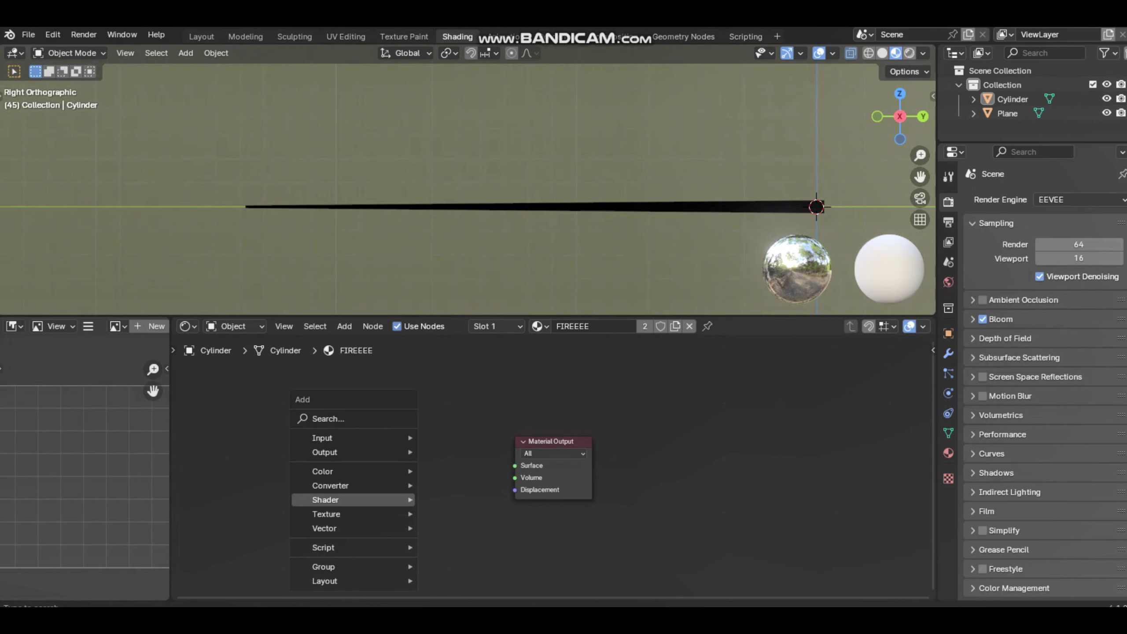
pyautogui.moveTo(327, 516)
pyautogui.click(460, 386)
pyautogui.click(311, 480)
pyautogui.moveTo(352, 485); pyautogui.dragTo(515, 465)
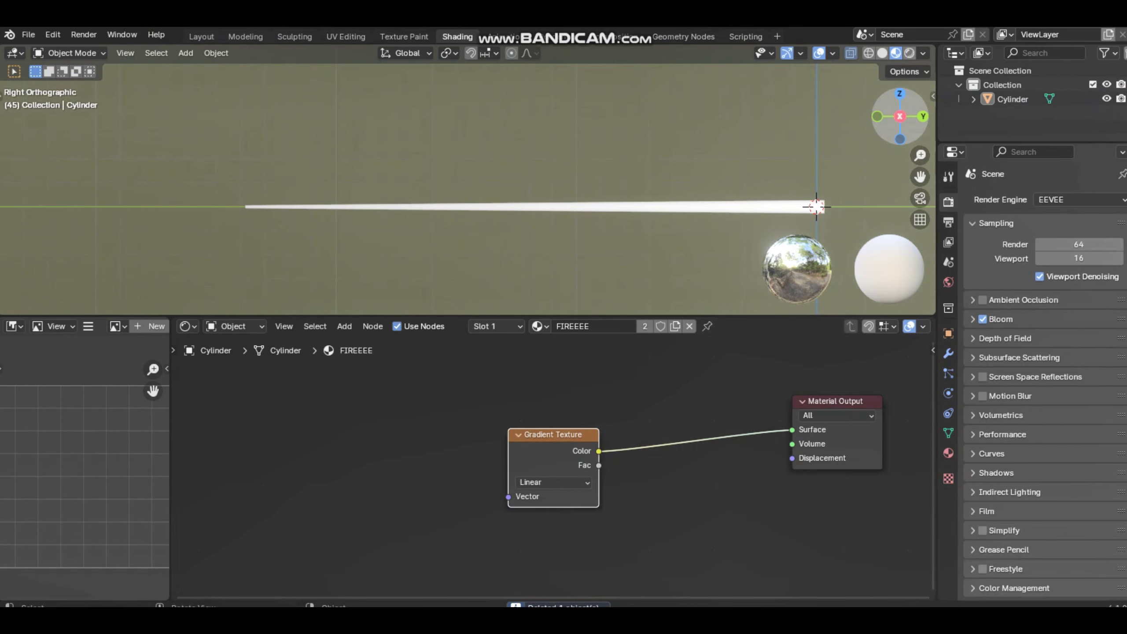
# - Add Mapping and Texture Coordinate nodes to the Gradient Texture and connect the UV output to the Mapping node's Vector input
pyautogui.moveTo(900, 116); pyautogui.dragTo(692, 129)
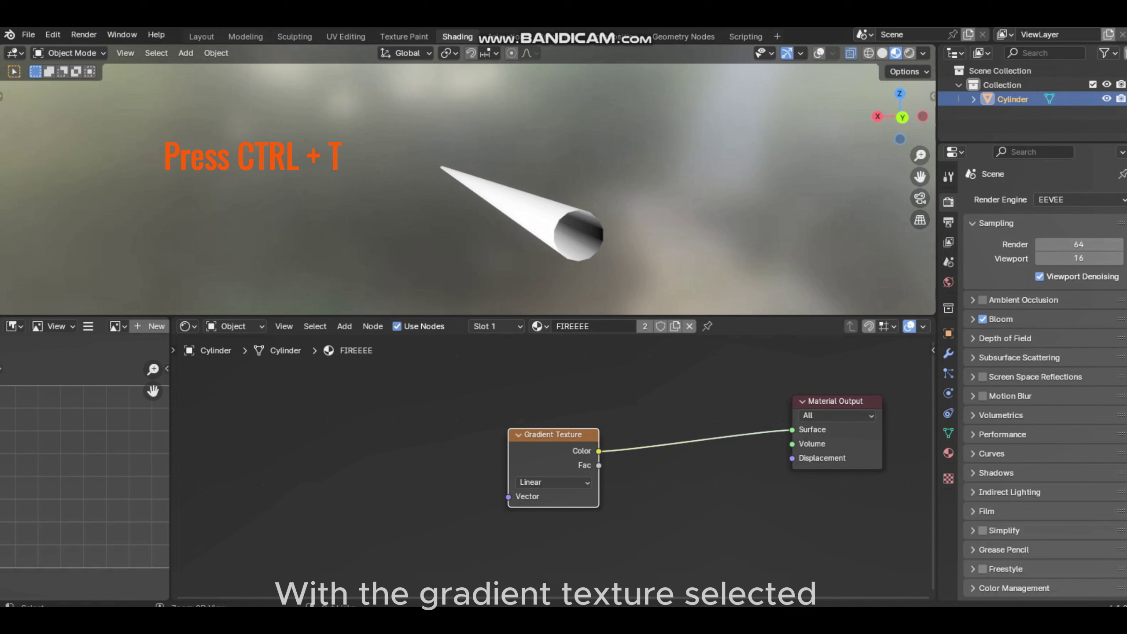
pyautogui.hotkey('ctrl', 't')
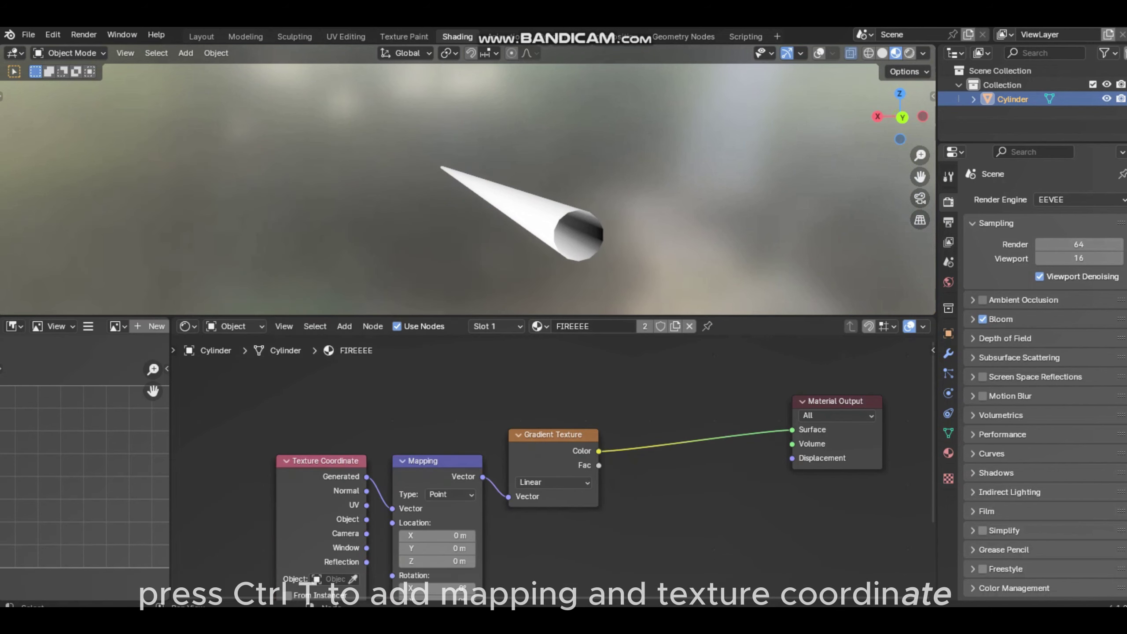
pyautogui.scroll(-2, 553, 468)
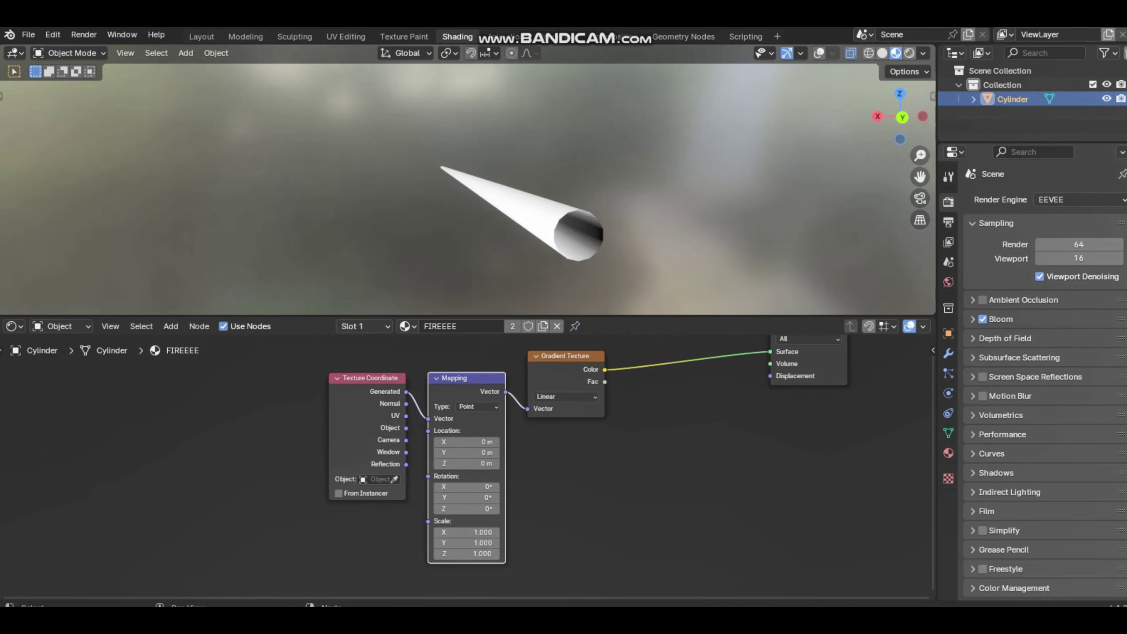
pyautogui.moveTo(367, 377); pyautogui.dragTo(413, 401)
pyautogui.scroll(2, 466, 466)
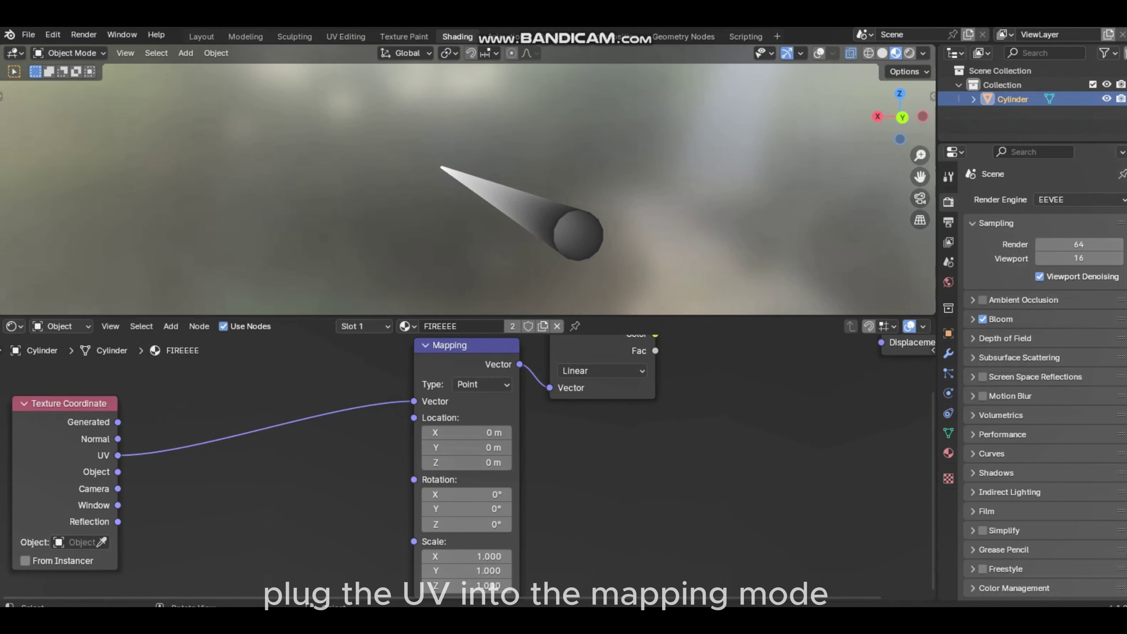
pyautogui.press('KP_3')
pyautogui.scroll(4, 467, 179)
pyautogui.scroll(-3, 468, 179)
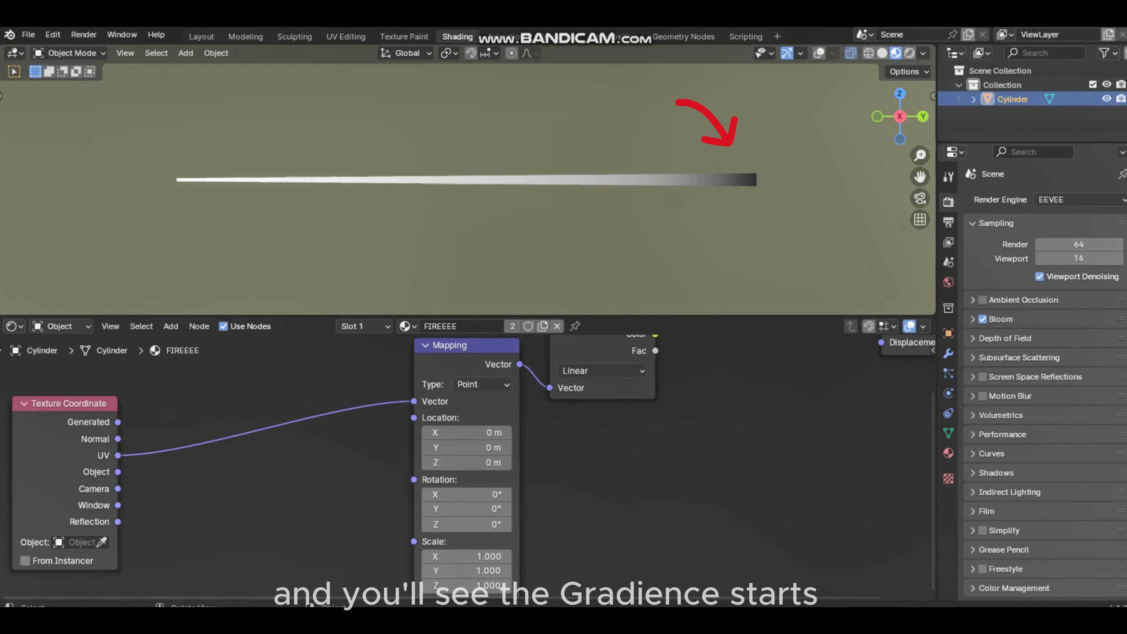
# - Spread the nodes apart and insert a Color Ramp between the Gradient Texture and the Material Output
pyautogui.scroll(-5, 469, 468)
pyautogui.moveTo(468, 391); pyautogui.dragTo(370, 424)
pyautogui.moveTo(757, 349); pyautogui.dragTo(931, 375)
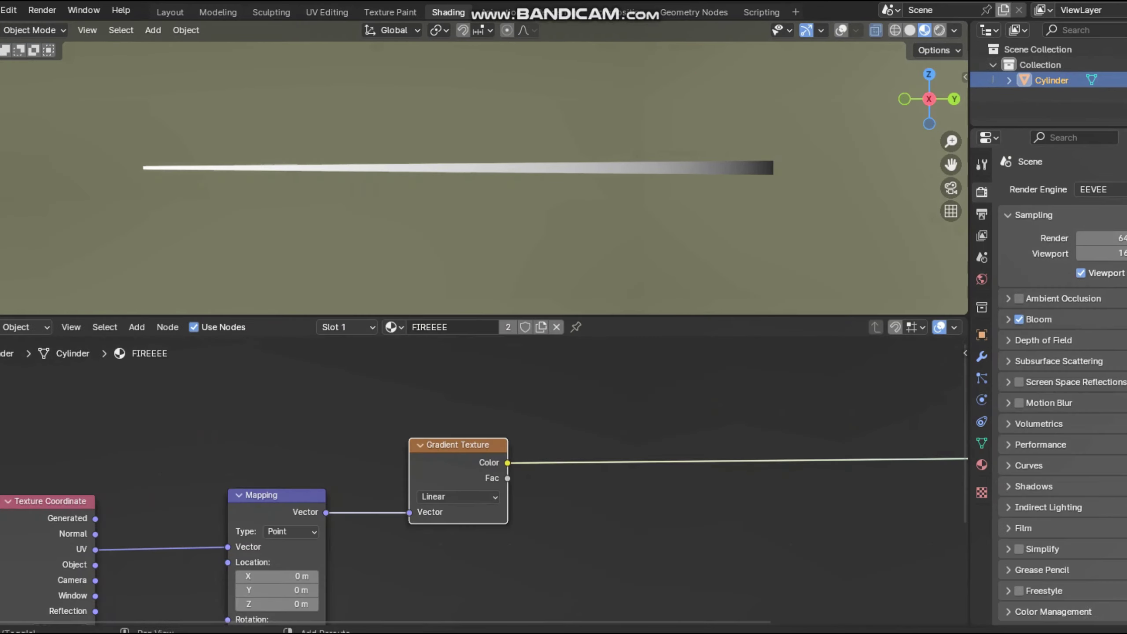
pyautogui.hotkey('shift', 'a')
pyautogui.moveTo(621, 485)
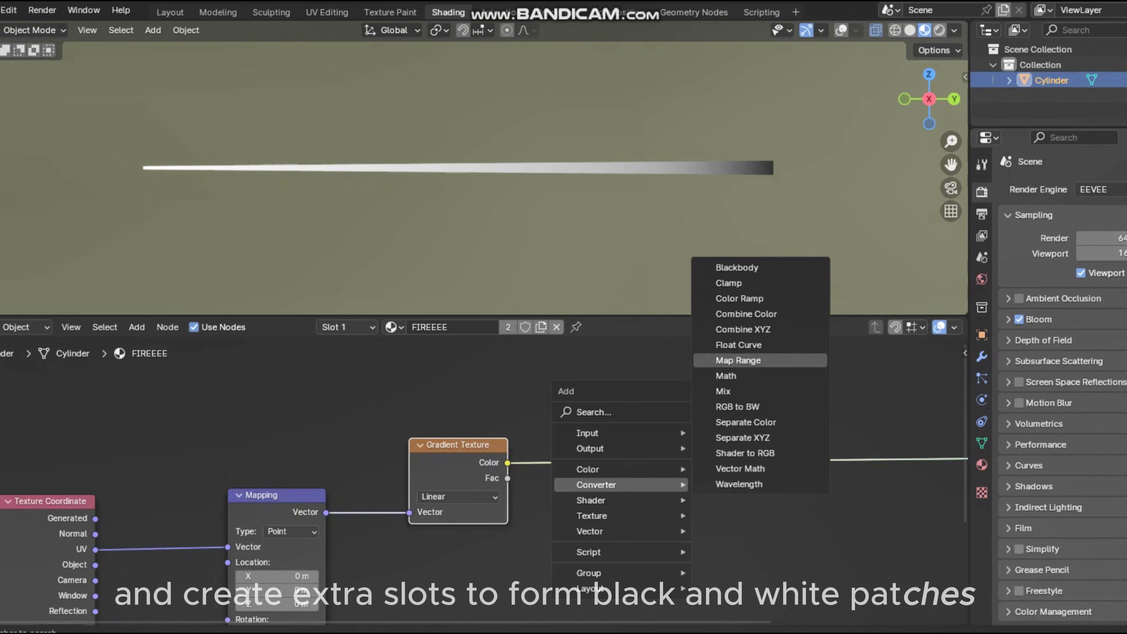
pyautogui.click(739, 299)
pyautogui.click(656, 382)
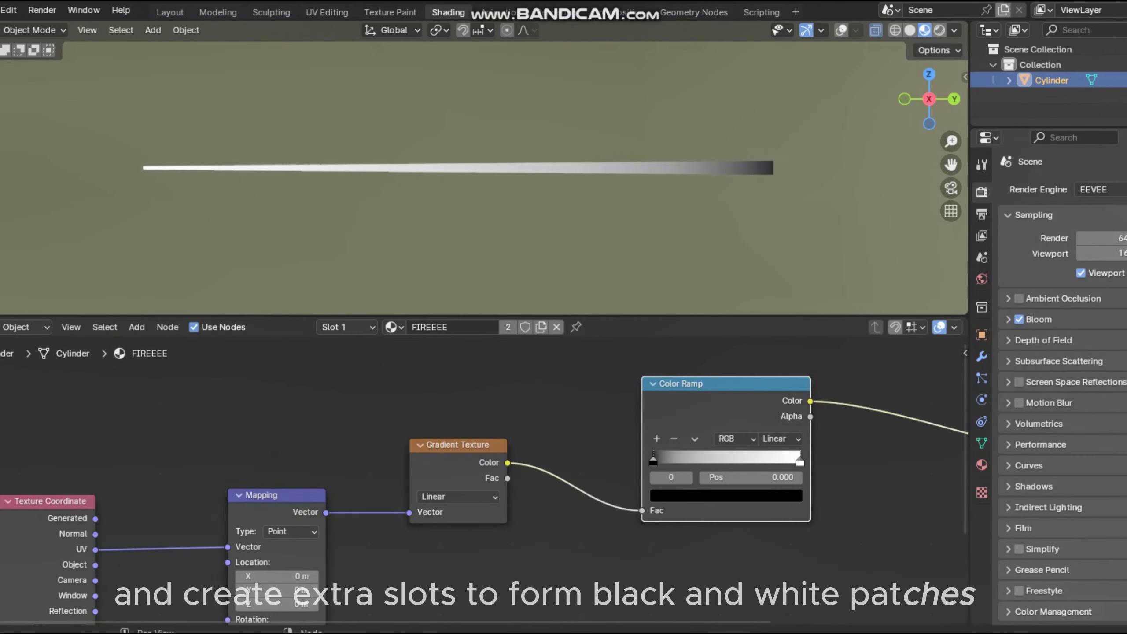
# - Add a stop to the Color Ramp at position 0.000 and move the black stop to about the middle of the ramp
pyautogui.moveTo(666, 399); pyautogui.dragTo(397, 432, button='middle')
pyautogui.scroll(3, 457, 481)
pyautogui.moveTo(330, 501); pyautogui.dragTo(406, 502)
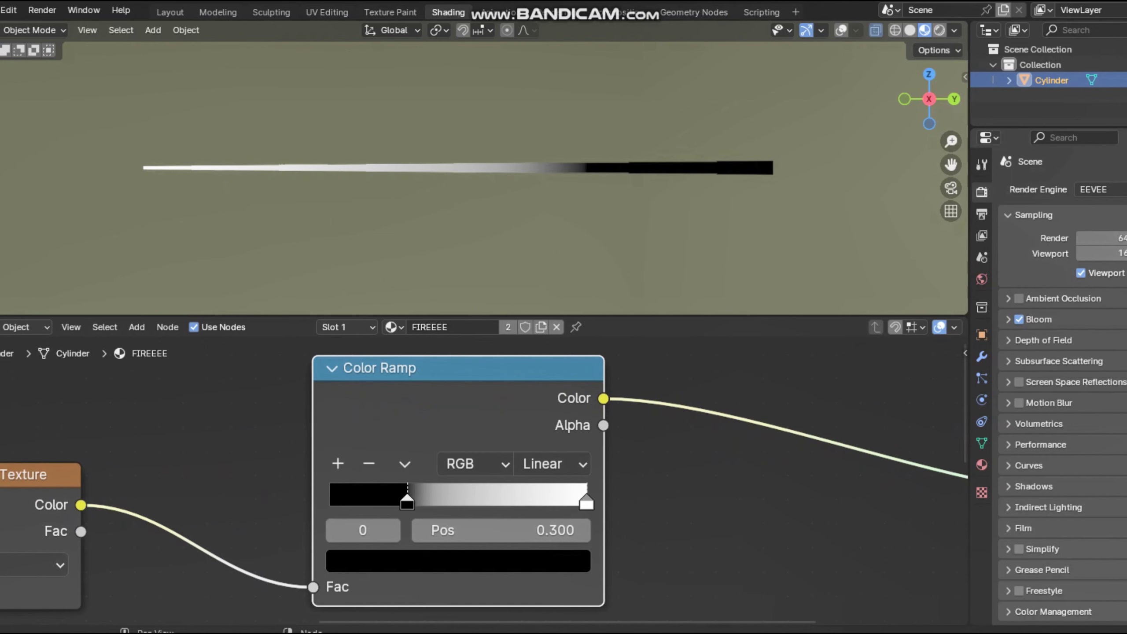
pyautogui.click(586, 502)
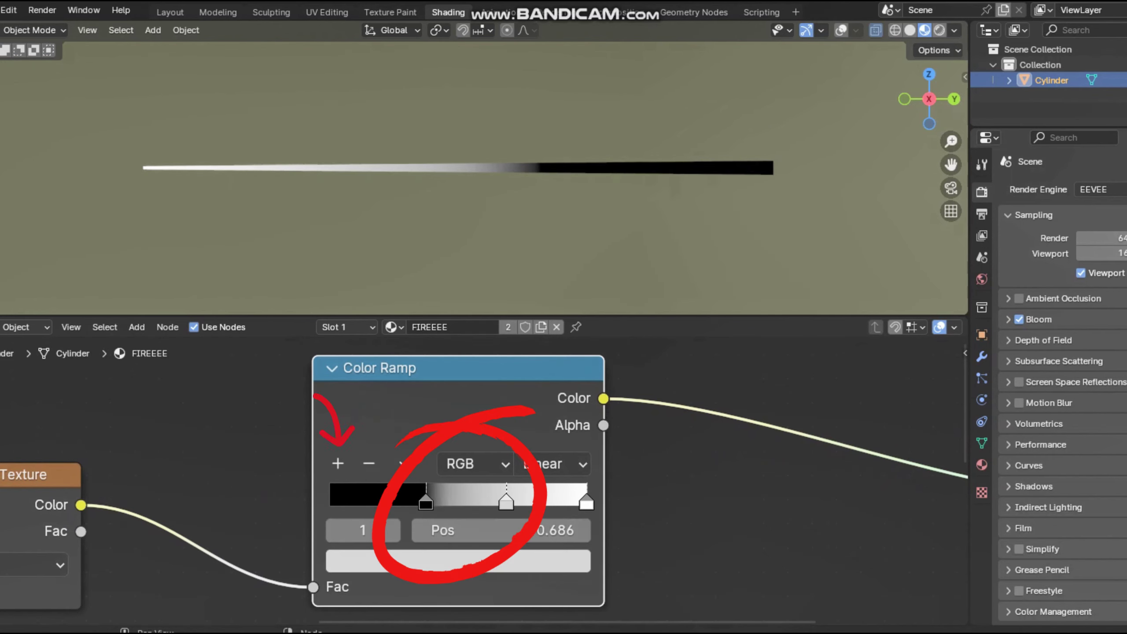
pyautogui.click(338, 463)
pyautogui.moveTo(506, 503); pyautogui.dragTo(331, 503)
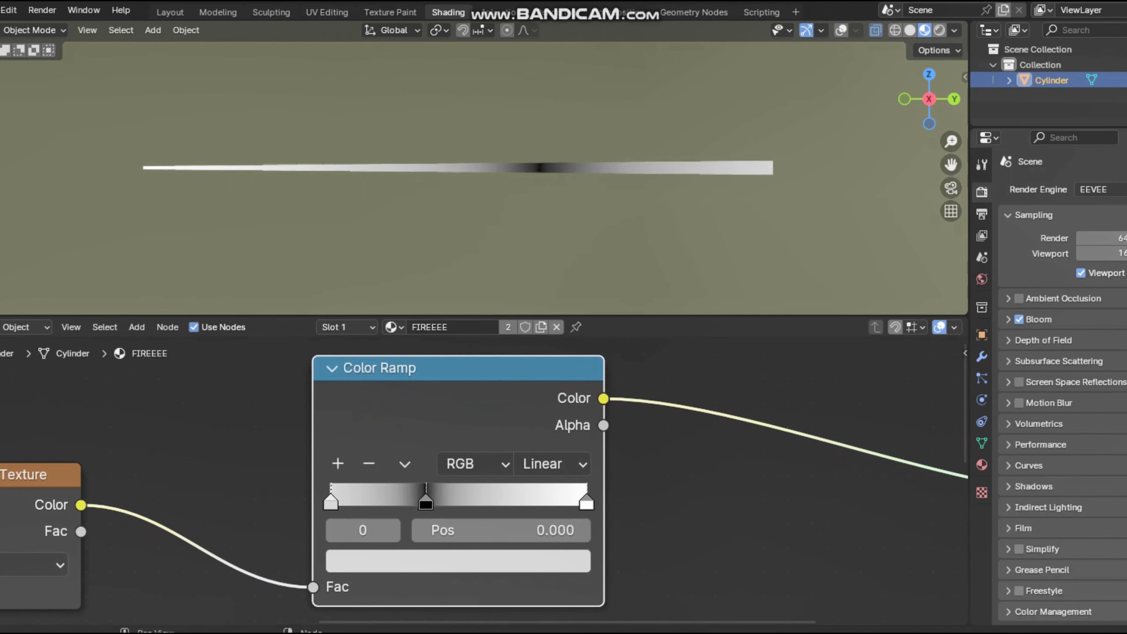
pyautogui.moveTo(426, 503); pyautogui.dragTo(462, 503)
# - Set the color of the Color Ramp stop at position 0.000 to pure white
pyautogui.click(331, 503)
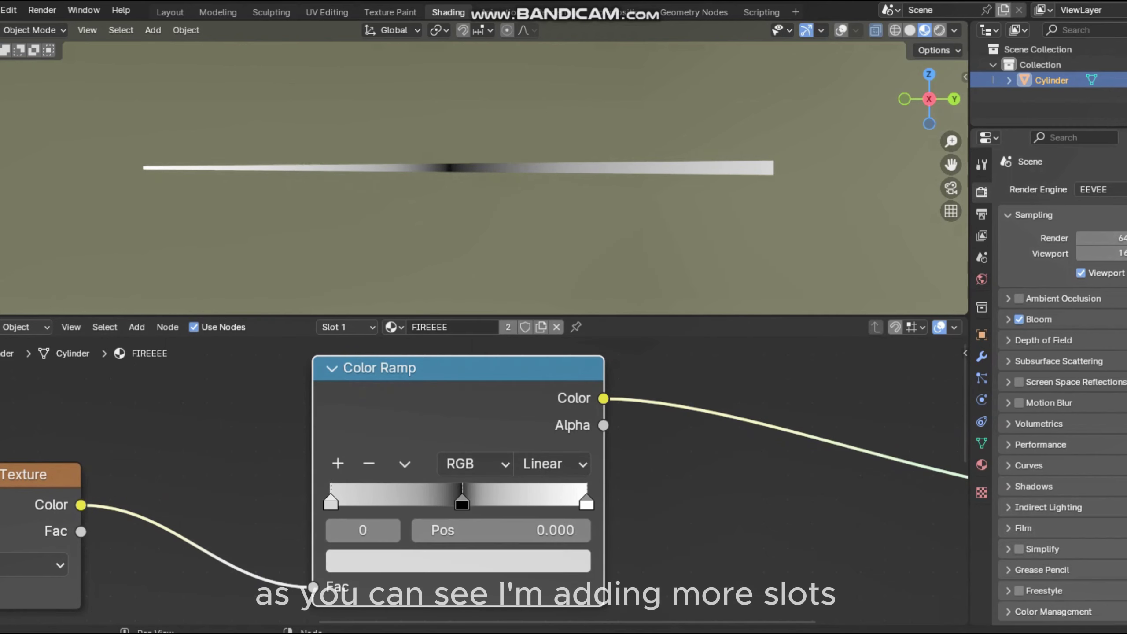
pyautogui.click(458, 560)
pyautogui.moveTo(570, 235); pyautogui.dragTo(570, 179)
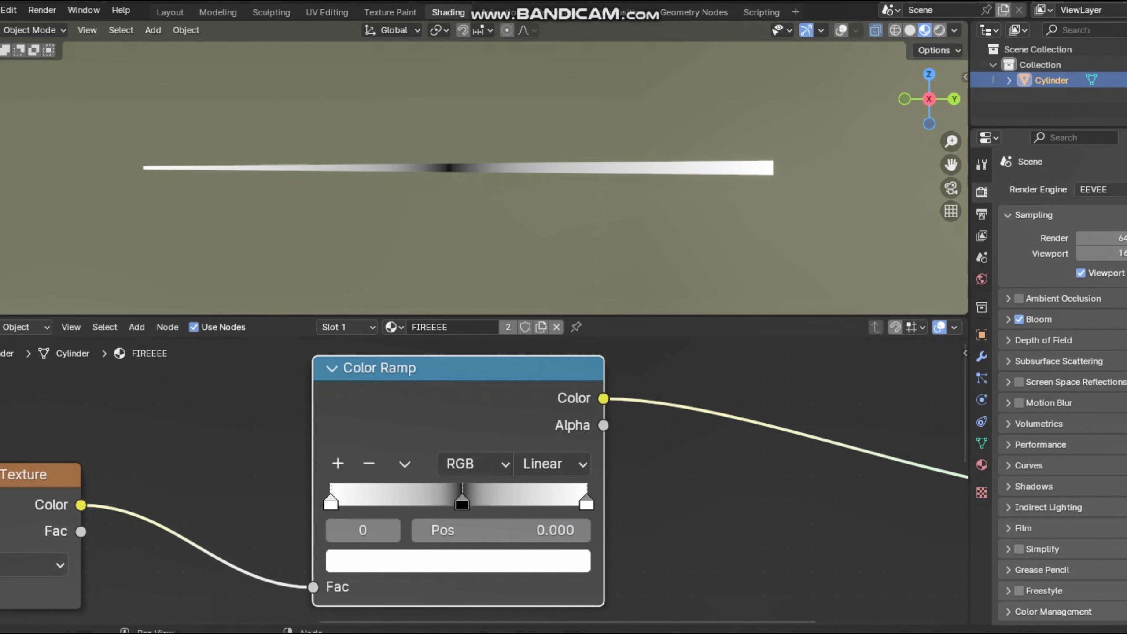
# - Add another Color Ramp stop at position 0.261 and set its color to black
pyautogui.click(338, 464)
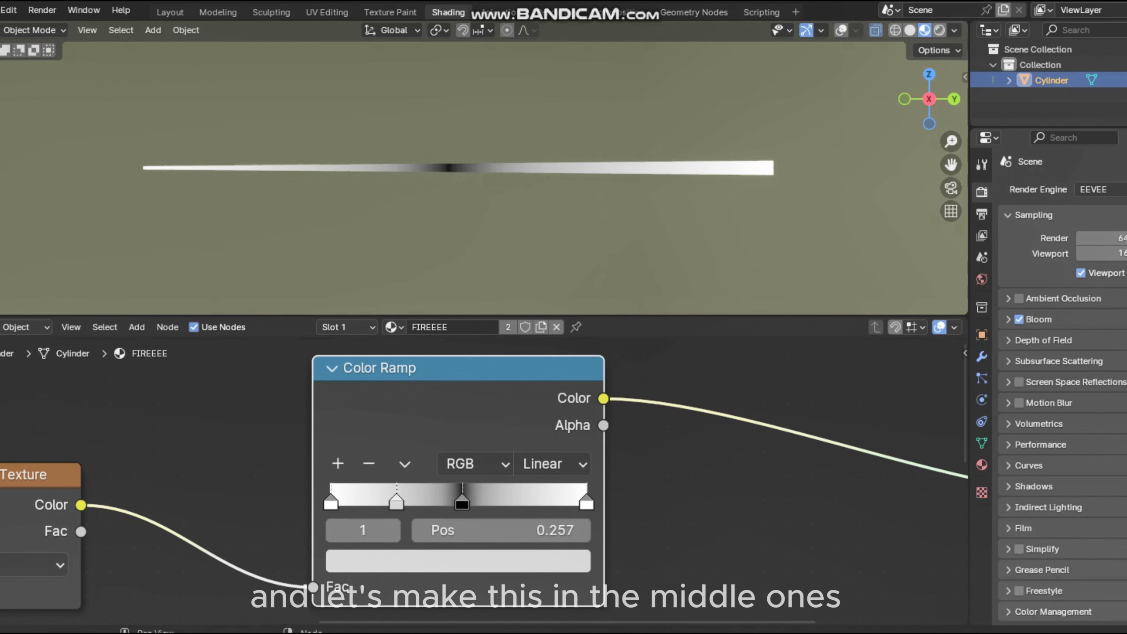
pyautogui.moveTo(397, 504); pyautogui.dragTo(397, 504)
pyautogui.click(458, 561)
pyautogui.moveTo(568, 236); pyautogui.dragTo(568, 393)
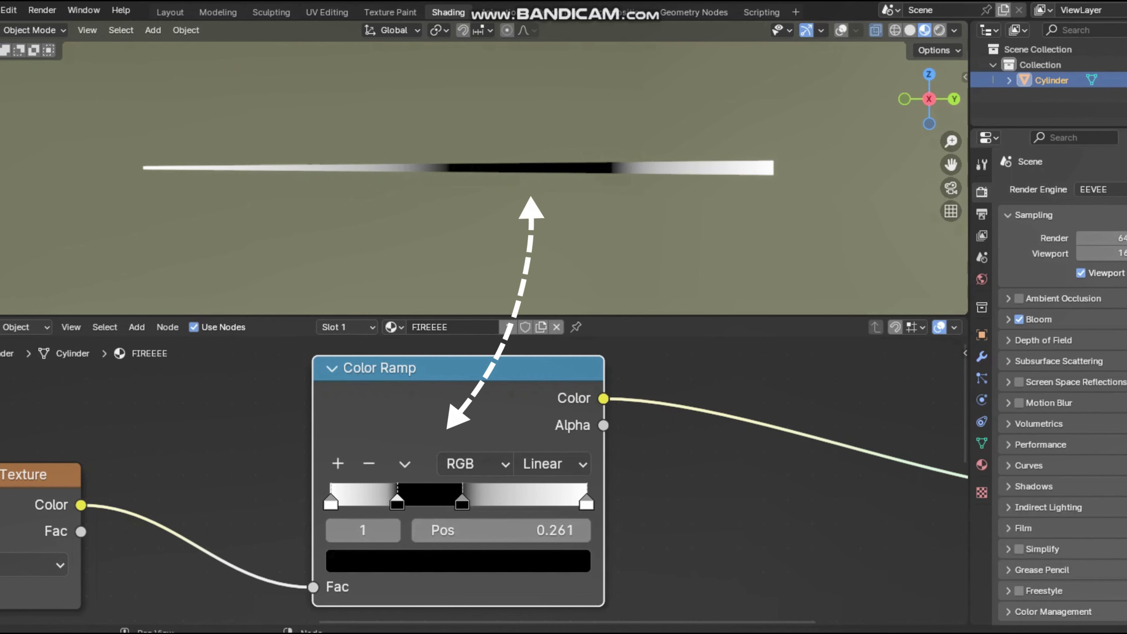
# - Widen the Color Ramp node and move the Material Output node farther away from it
pyautogui.scroll(-3, 329, 490)
pyautogui.moveTo(543, 489); pyautogui.dragTo(660, 489)
pyautogui.moveTo(374, 488); pyautogui.dragTo(355, 489)
pyautogui.scroll(-1, 470, 483)
pyautogui.moveTo(871, 460); pyautogui.dragTo(904, 435)
pyautogui.press('Return')
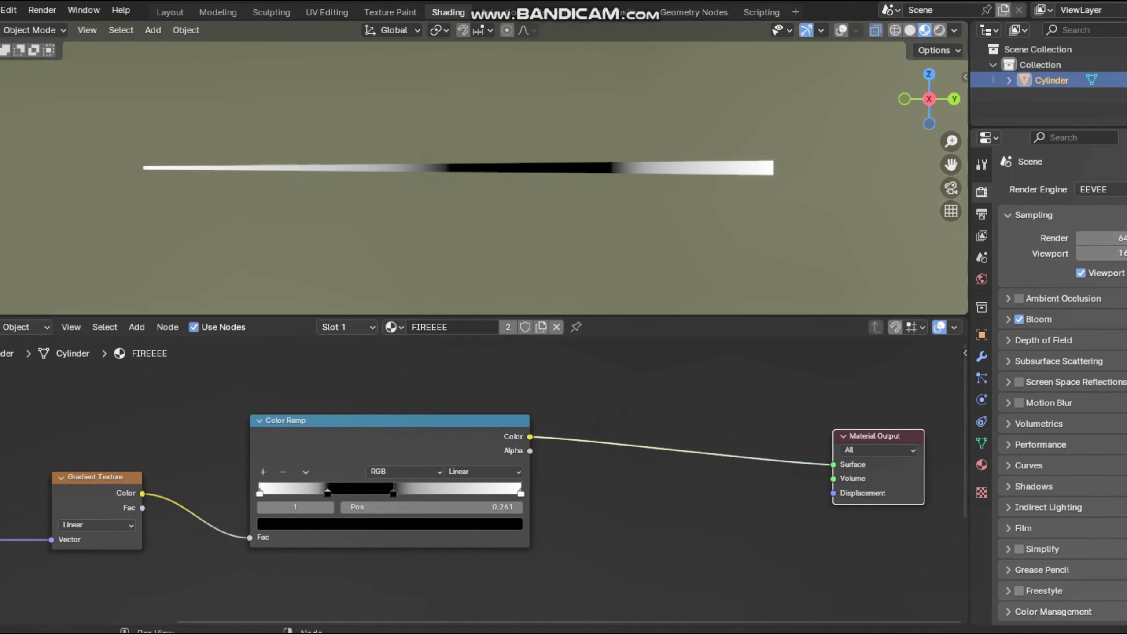
# - Add a Color Ramp stop at position 0.131 and move the two black stops to 0.786 and 0.917
pyautogui.scroll(3, 84, 490)
pyautogui.click(93, 464)
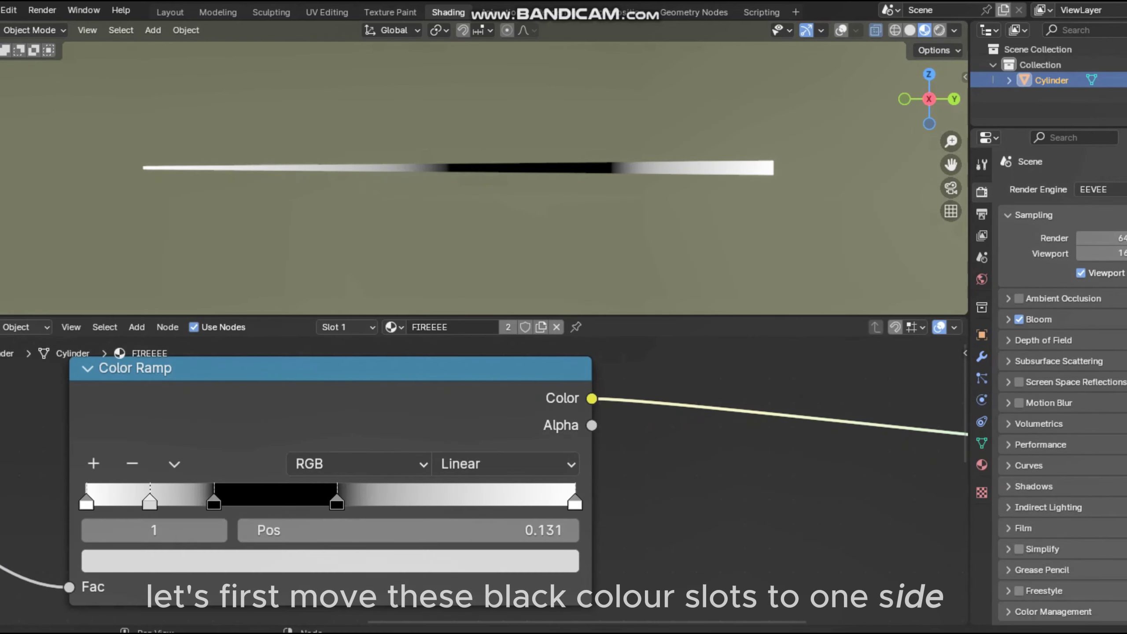
pyautogui.moveTo(337, 501); pyautogui.dragTo(473, 502)
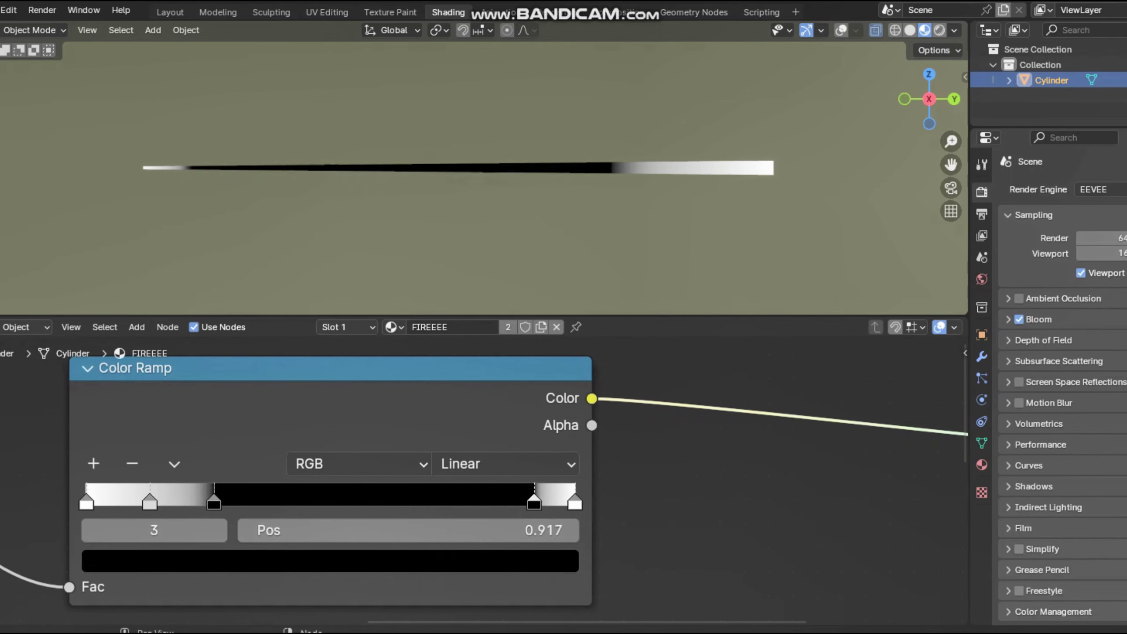
pyautogui.moveTo(213, 501); pyautogui.dragTo(458, 501)
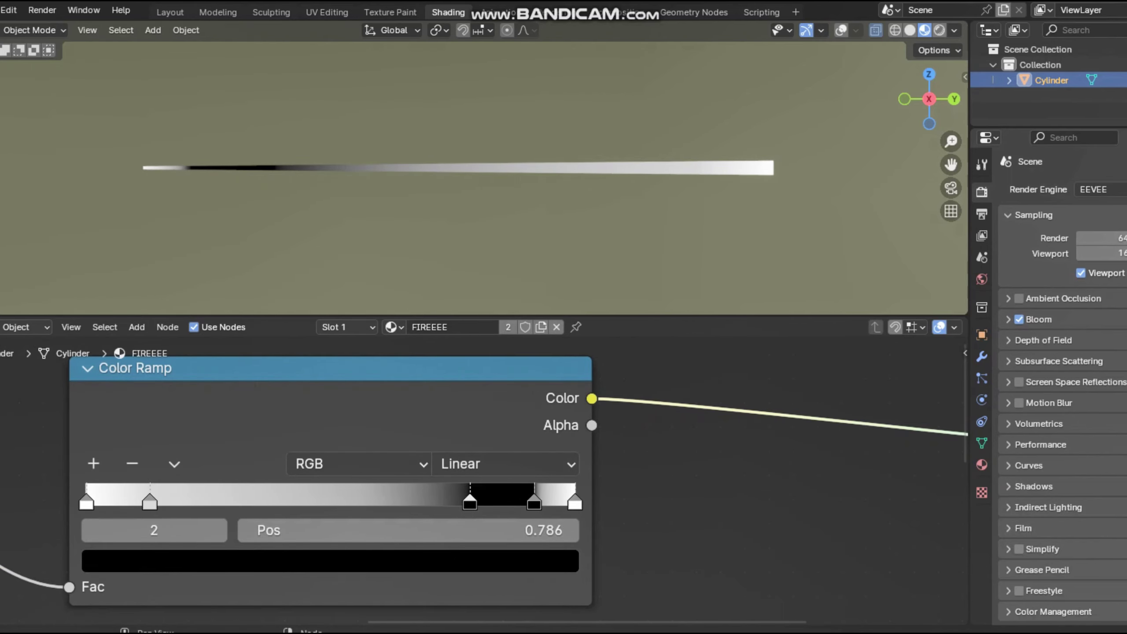
# - Set the Color Ramp stop at 0.131 to black and add another black stop at position 0.065
pyautogui.click(150, 503)
pyautogui.click(178, 560)
pyautogui.moveTo(325, 236); pyautogui.dragTo(324, 390)
pyautogui.click(93, 463)
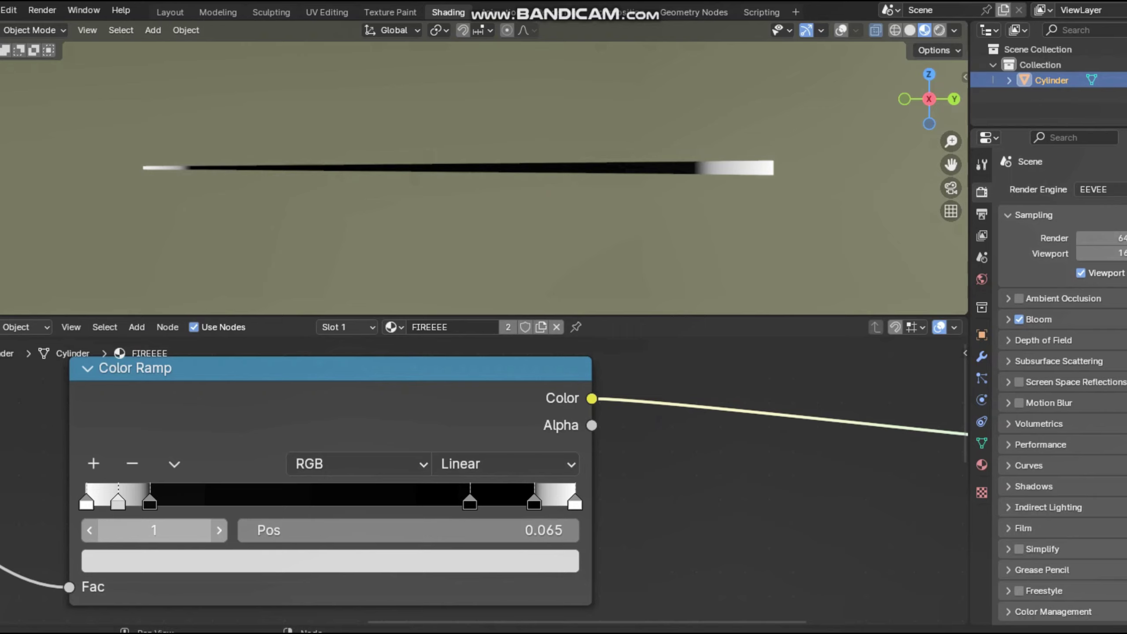
pyautogui.click(178, 561)
pyautogui.moveTo(326, 235); pyautogui.dragTo(325, 390)
# - Add a Color Ramp stop at position 0.511 between the two black bands and set its color to white
pyautogui.click(93, 464)
pyautogui.moveTo(103, 502); pyautogui.dragTo(336, 503)
pyautogui.click(213, 561)
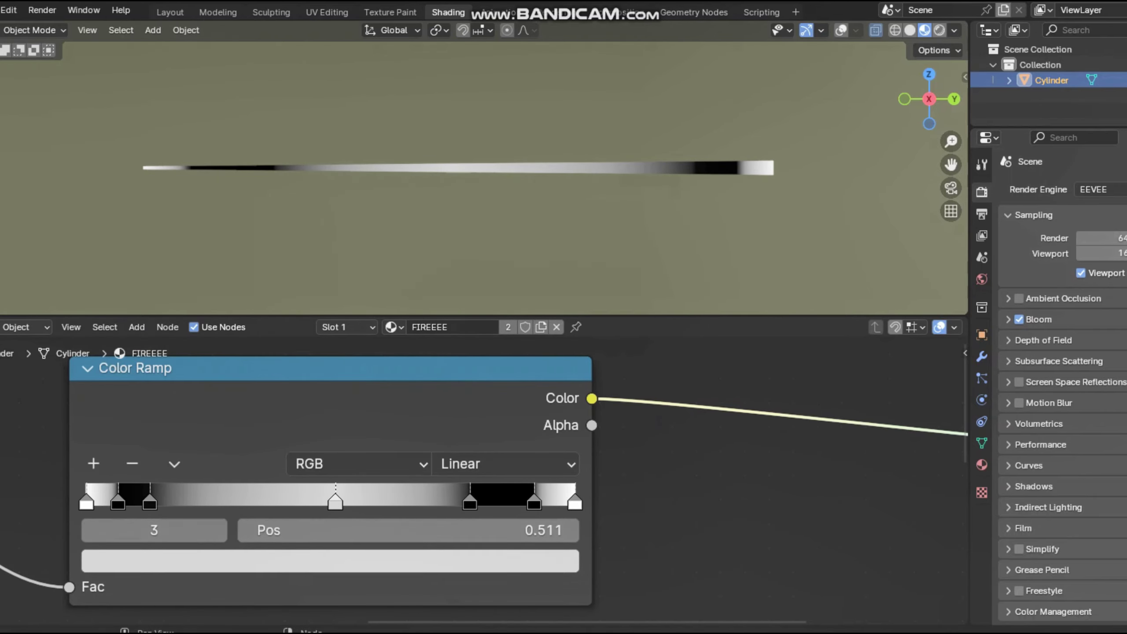
pyautogui.click(213, 560)
pyautogui.moveTo(326, 235); pyautogui.dragTo(326, 179)
pyautogui.click(390, 249)
pyautogui.scroll(-10, 455, 475)
pyautogui.scroll(6, 456, 475)
pyautogui.click(444, 435)
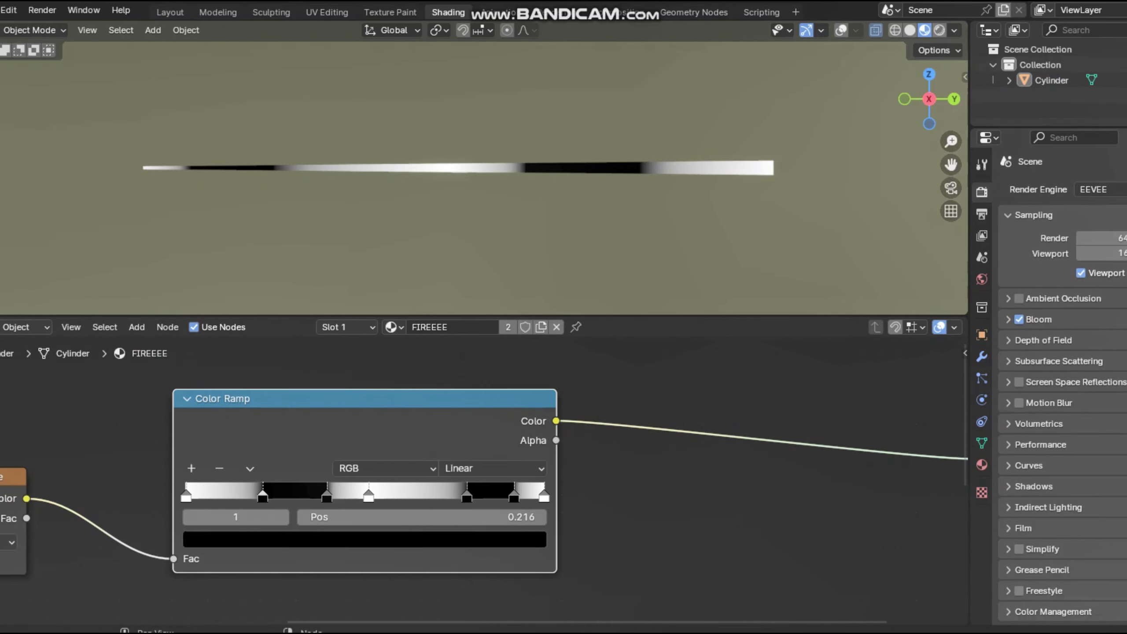
# - Widen the first black band of the Color Ramp, moving its first stop to position 0.177
pyautogui.moveTo(326, 497); pyautogui.dragTo(340, 497)
pyautogui.press('g')
pyautogui.moveTo(256, 497); pyautogui.dragTo(241, 499)
pyautogui.moveTo(241, 498); pyautogui.dragTo(228, 498)
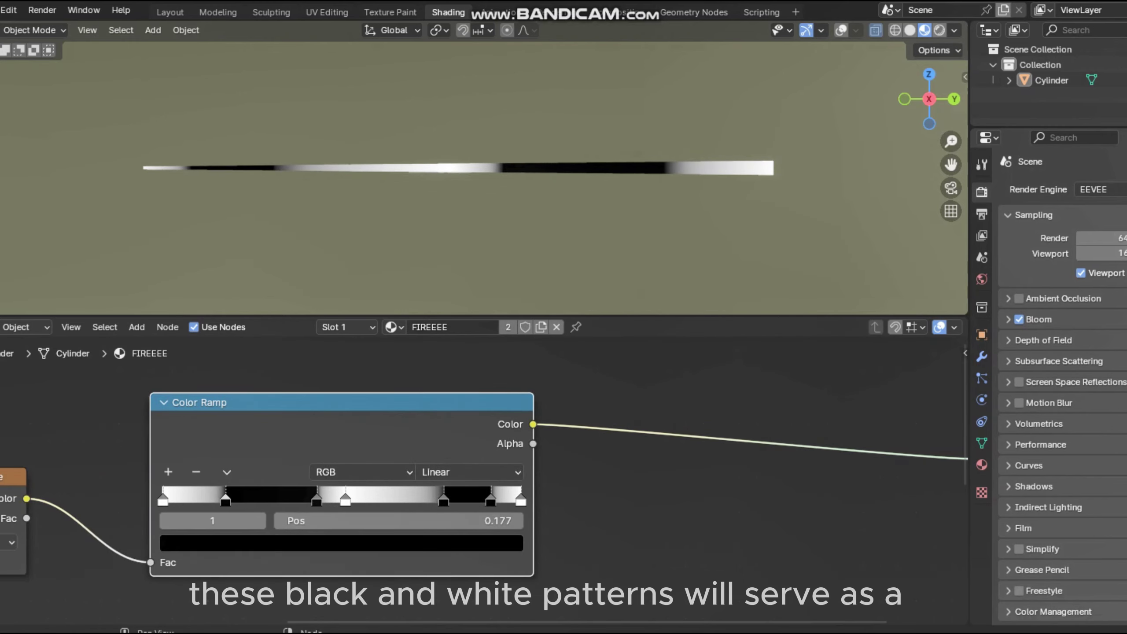
# - Move the Material Output farther away and add an Emission shader and a Transparent BSDF between it and the Color Ramp
pyautogui.scroll(-5, 455, 475)
pyautogui.moveTo(845, 438); pyautogui.dragTo(910, 437)
pyautogui.hotkey('shift', 'a')
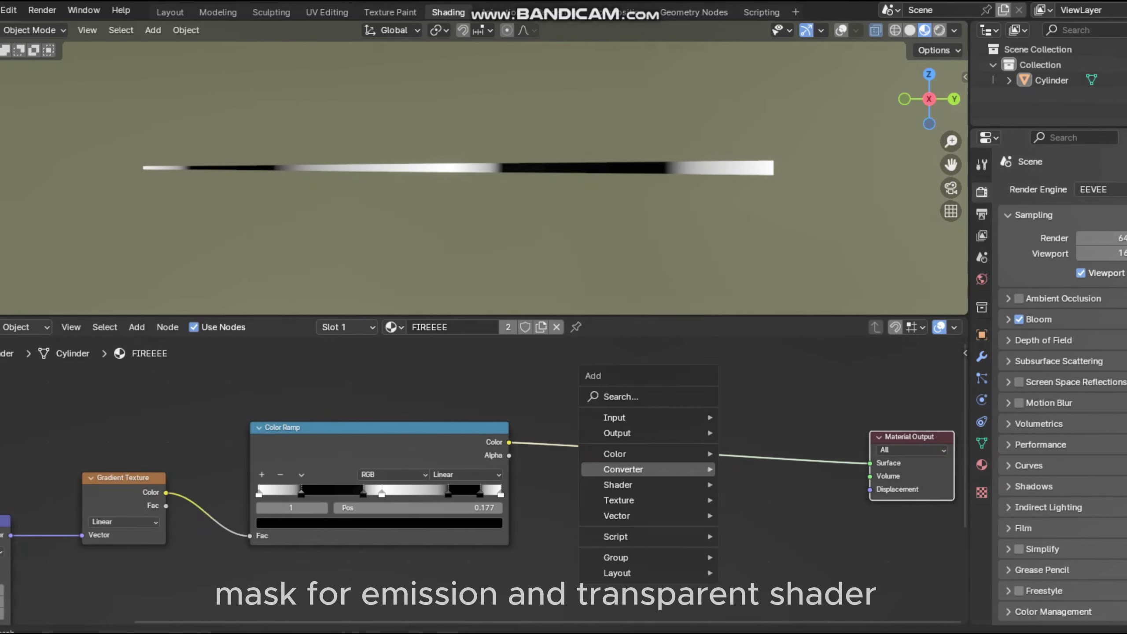
pyautogui.moveTo(622, 500)
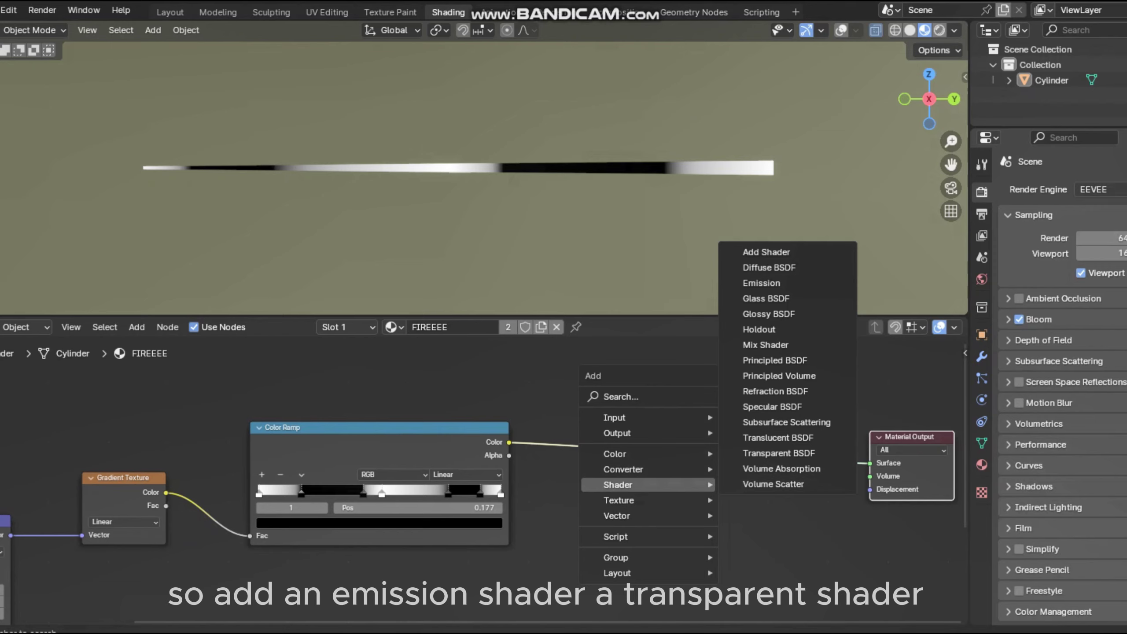
pyautogui.click(762, 282)
pyautogui.click(573, 491)
pyautogui.hotkey('shift', 'a')
pyautogui.moveTo(532, 505)
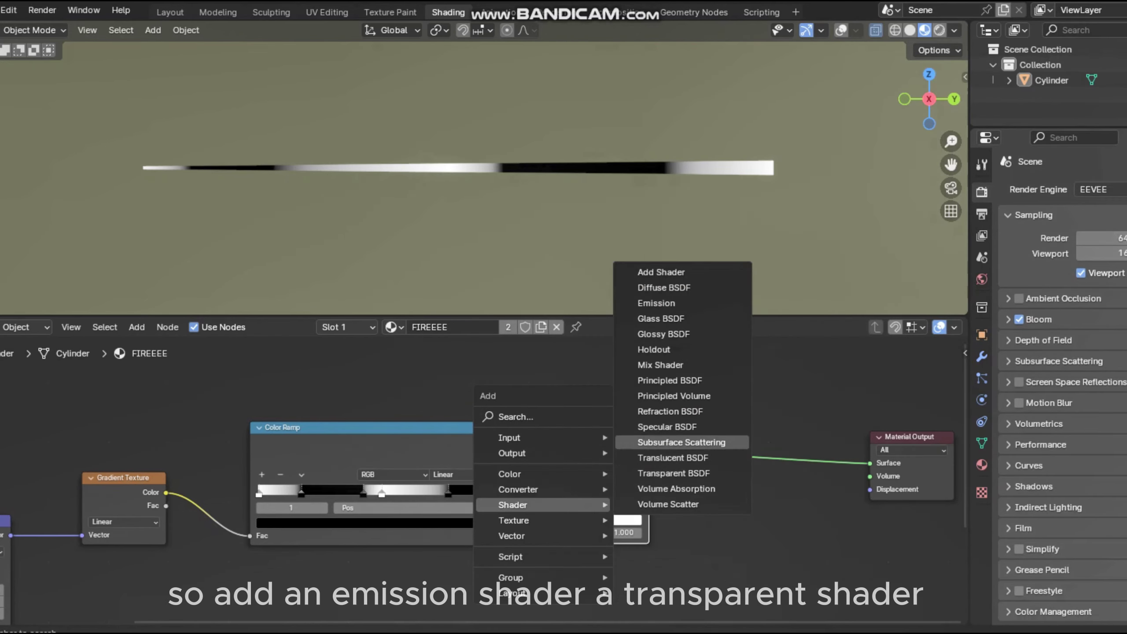
pyautogui.click(674, 474)
pyautogui.click(573, 551)
# - Set the Emission color to orange and place the Transparent BSDF lower beneath the Emission node
pyautogui.click(622, 520)
pyautogui.click(625, 420)
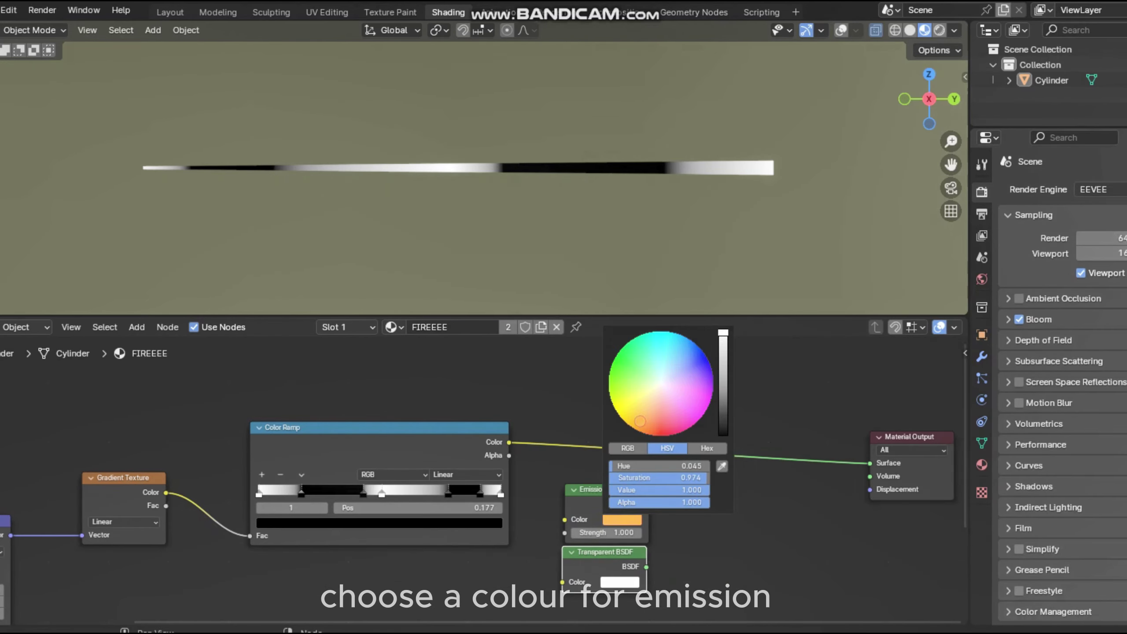
pyautogui.moveTo(610, 563); pyautogui.dragTo(610, 589)
# - Combine the Emission and Transparent BSDF nodes in a Mix Shader, with Emission as its first shader input
pyautogui.moveTo(612, 592); pyautogui.dragTo(468, 478, button='middle')
pyautogui.scroll(3, 468, 478)
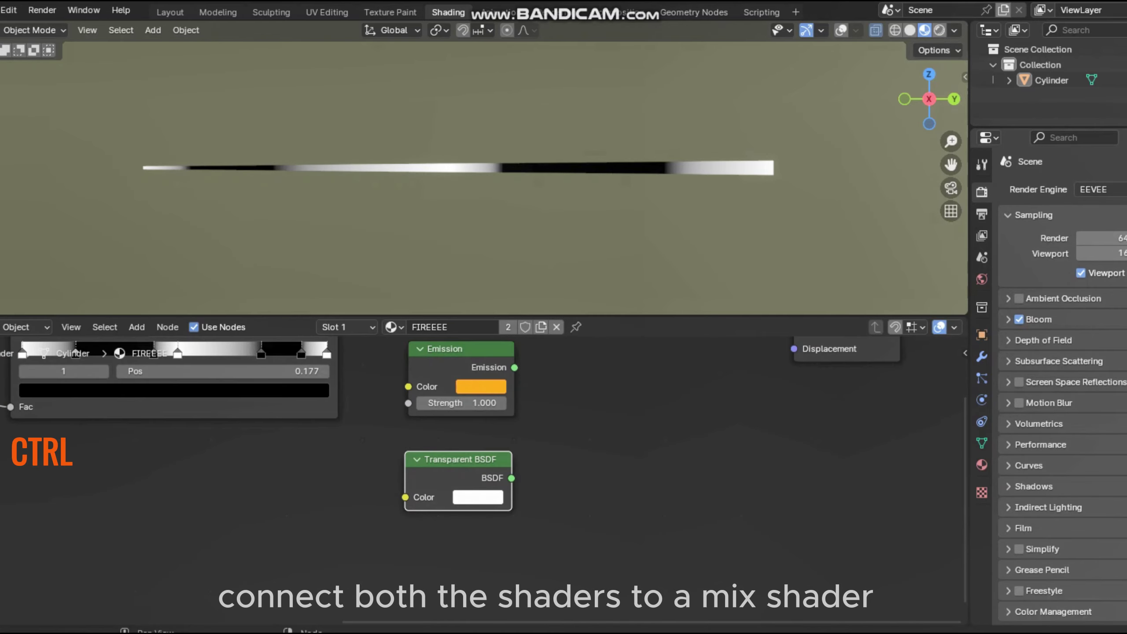
pyautogui.click(463, 364)
pyautogui.keyDown('ctrl'); pyautogui.keyDown('shift'); pyautogui.moveTo(462, 382); pyautogui.dragTo(461, 484, button='right'); pyautogui.keyUp('shift'); pyautogui.keyUp('ctrl')
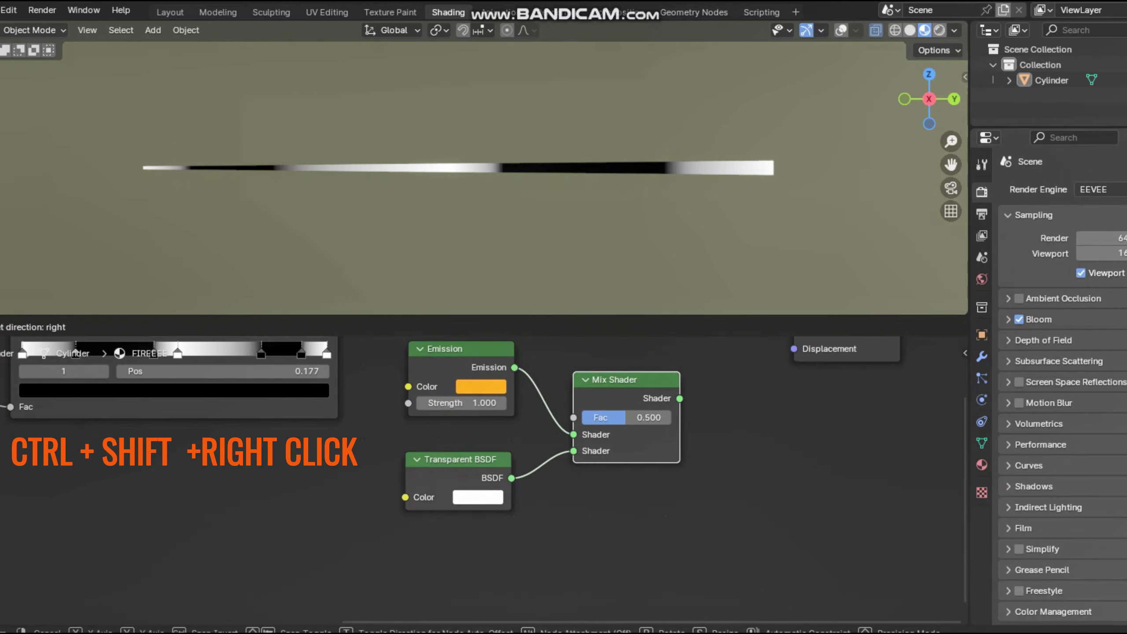
pyautogui.hotkey('shift', 'a')
pyautogui.moveTo(590, 455)
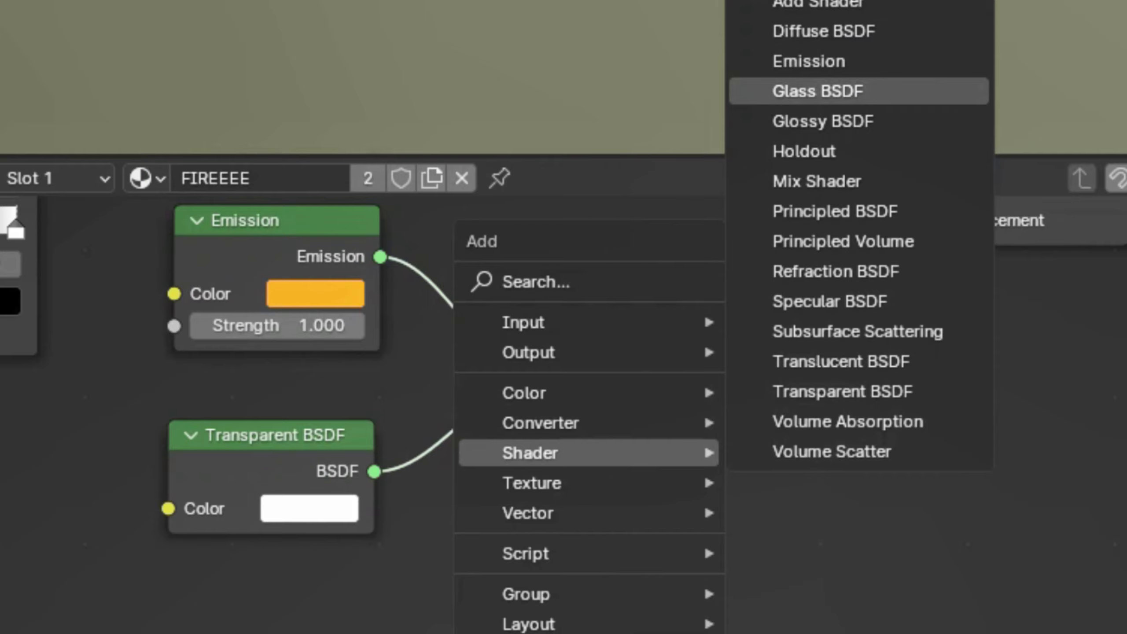
pyautogui.click(818, 181)
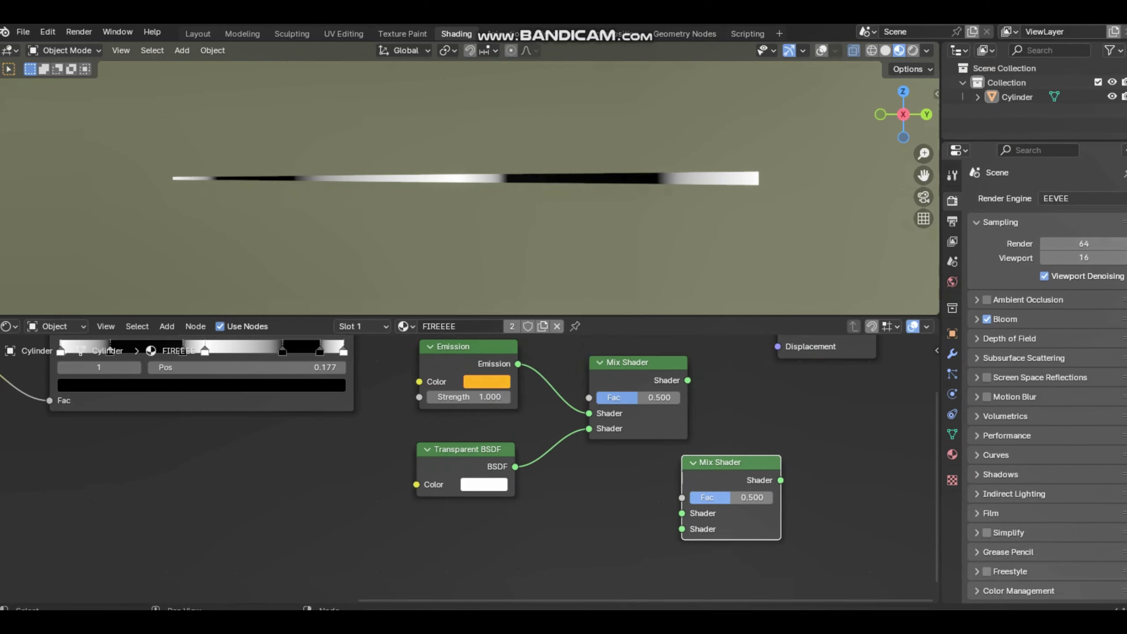
pyautogui.press('x')
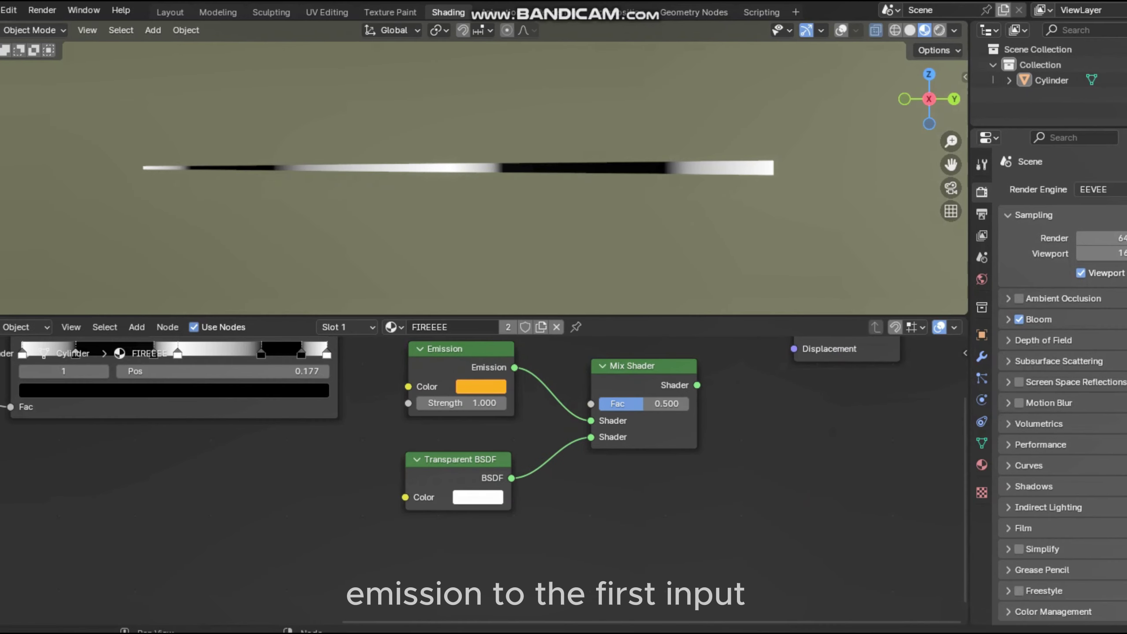
# - Connect the Mix Shader to the Material Output's Surface and space out the Emission and Transparent BSDF nodes
pyautogui.click(591, 437)
pyautogui.scroll(-3, 593, 435)
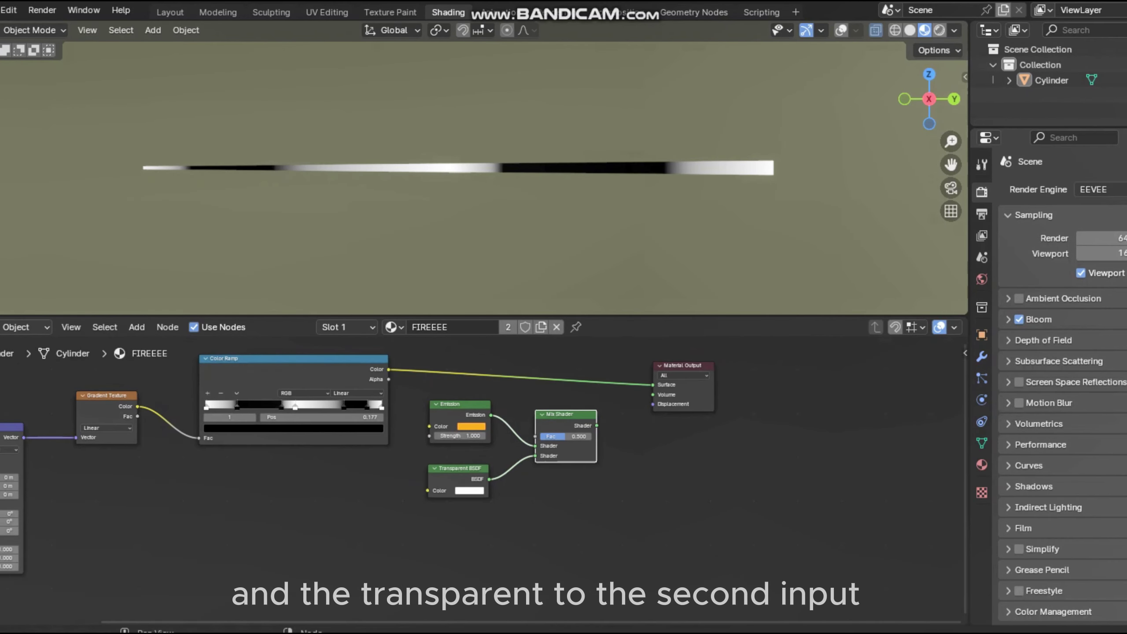
pyautogui.moveTo(595, 423); pyautogui.dragTo(651, 383)
pyautogui.scroll(3, 461, 409)
pyautogui.scroll(-3, 457, 483)
pyautogui.moveTo(457, 480); pyautogui.dragTo(450, 510)
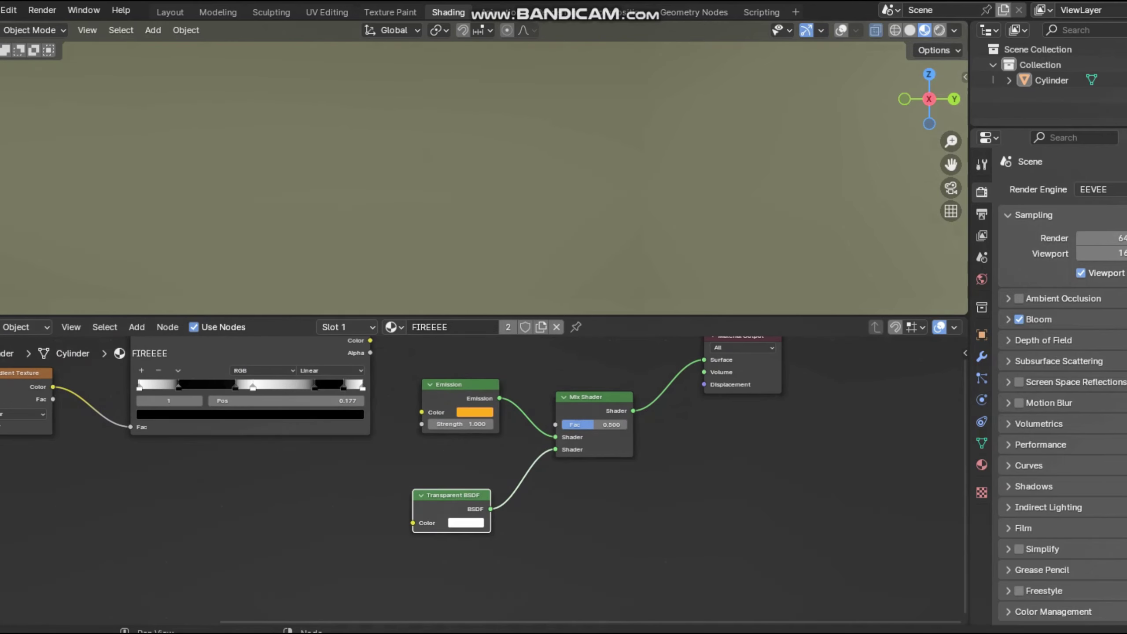
pyautogui.moveTo(457, 391); pyautogui.dragTo(447, 413)
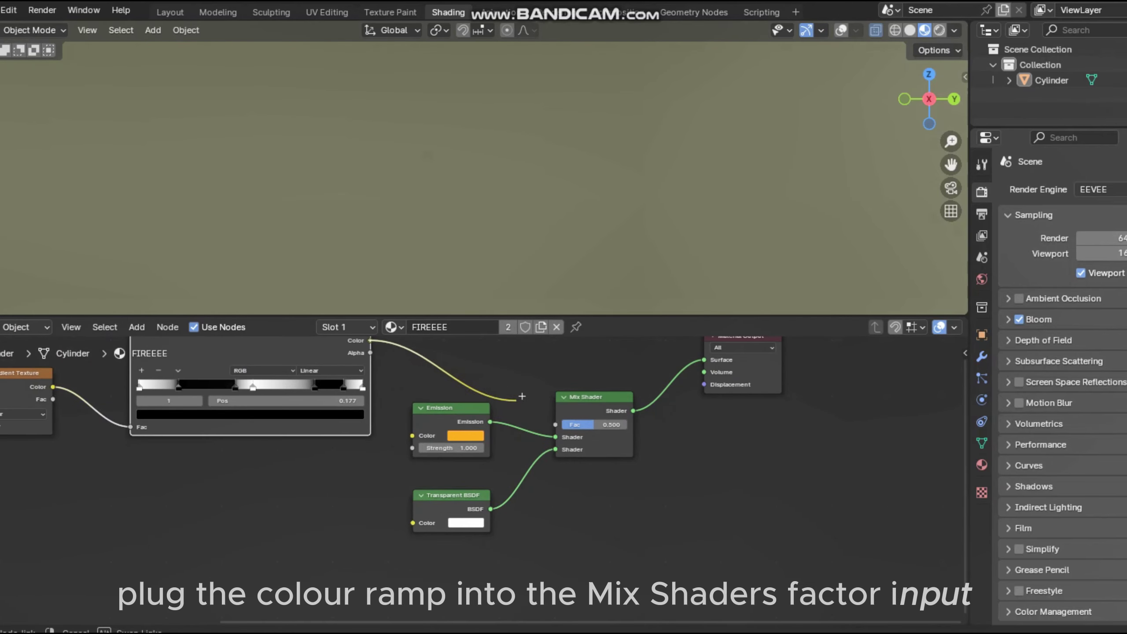
# - Connect the Color Ramp's Color output to the Mix Shader's Fac input
pyautogui.moveTo(521, 396); pyautogui.dragTo(555, 424)
pyautogui.scroll(2, 555, 444)
pyautogui.scroll(-2, 555, 444)
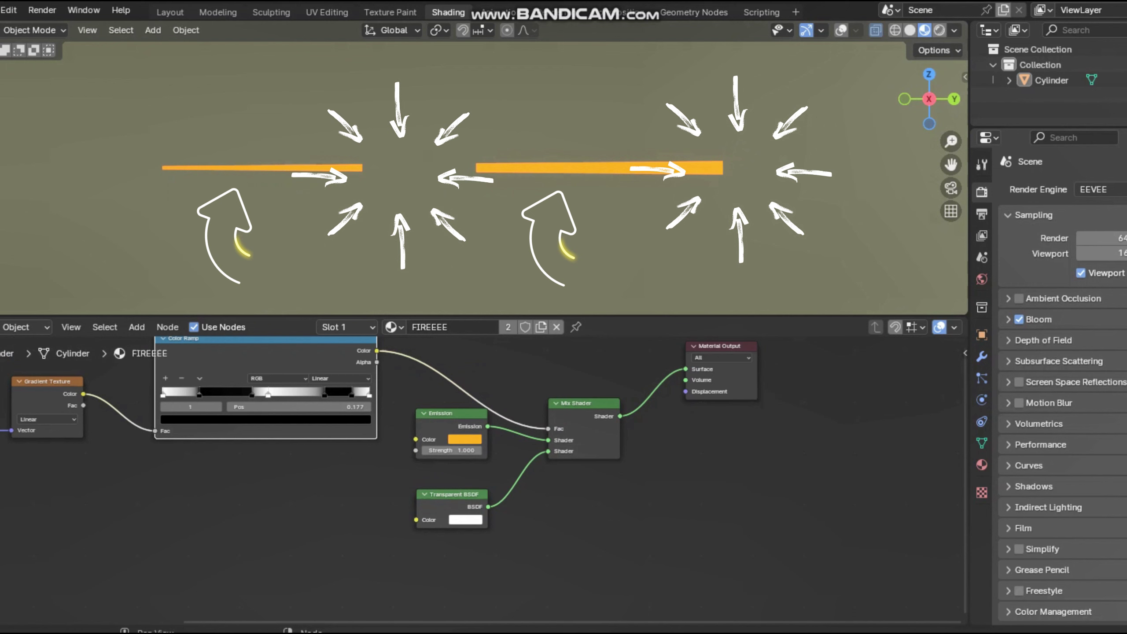
pyautogui.scroll(-1, 284, 367)
# - Preview the Color Ramp mask on the cylinder and switch the preview back to the Mix Shader
pyautogui.keyDown('ctrl'); pyautogui.keyDown('shift'); pyautogui.click(284, 367); pyautogui.keyUp('shift'); pyautogui.keyUp('ctrl')
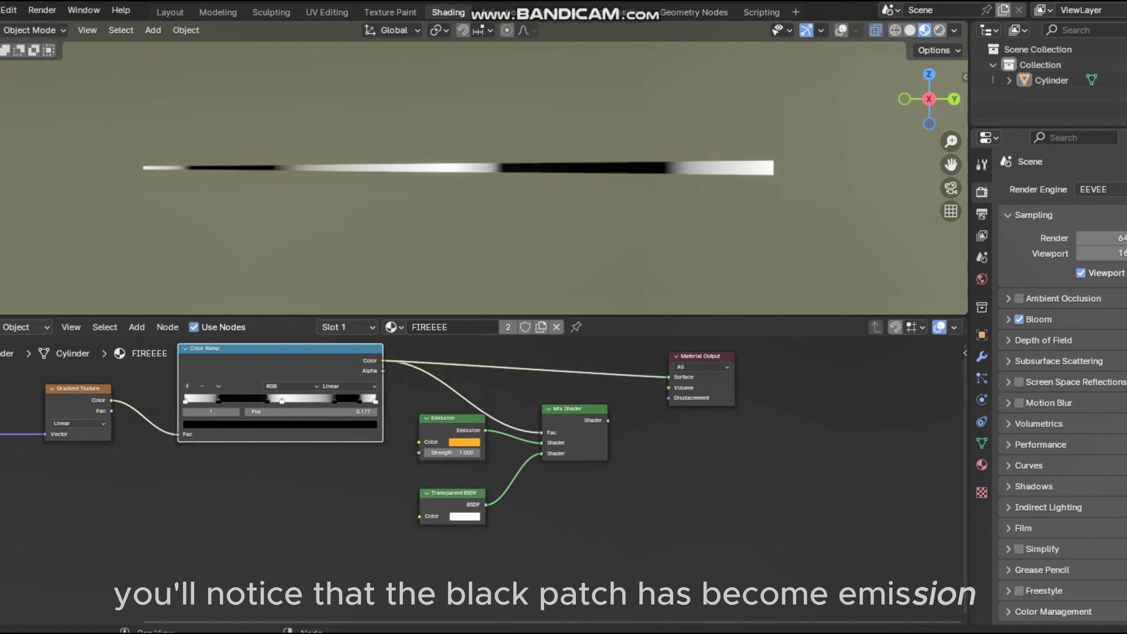
pyautogui.click(448, 422)
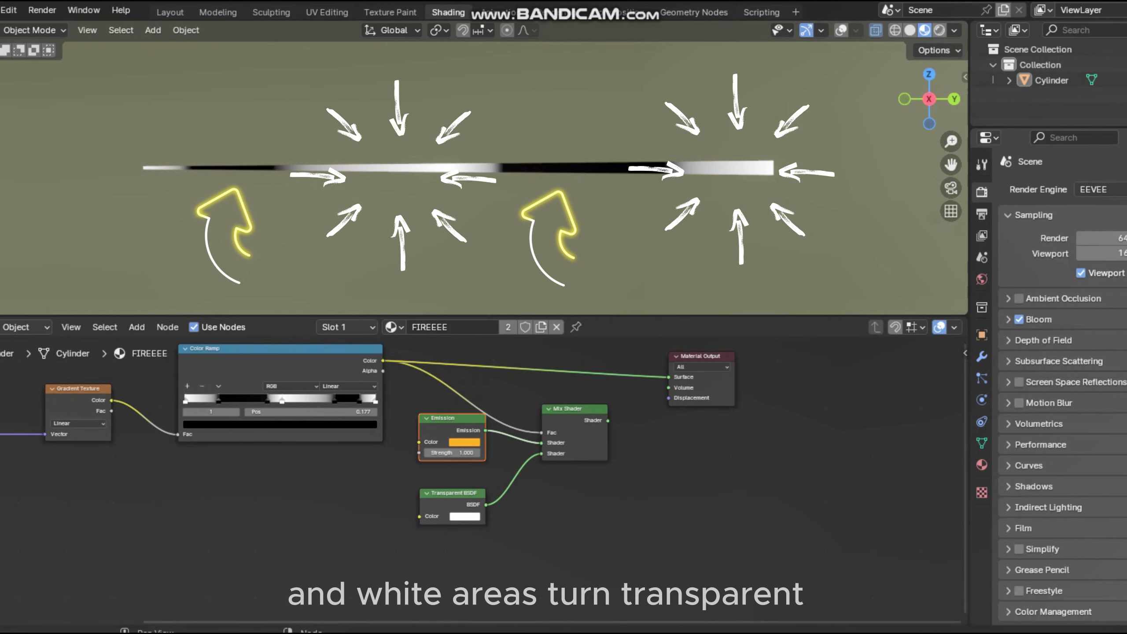
pyautogui.keyDown('ctrl'); pyautogui.keyDown('shift'); pyautogui.click(573, 417); pyautogui.keyUp('shift'); pyautogui.keyUp('ctrl')
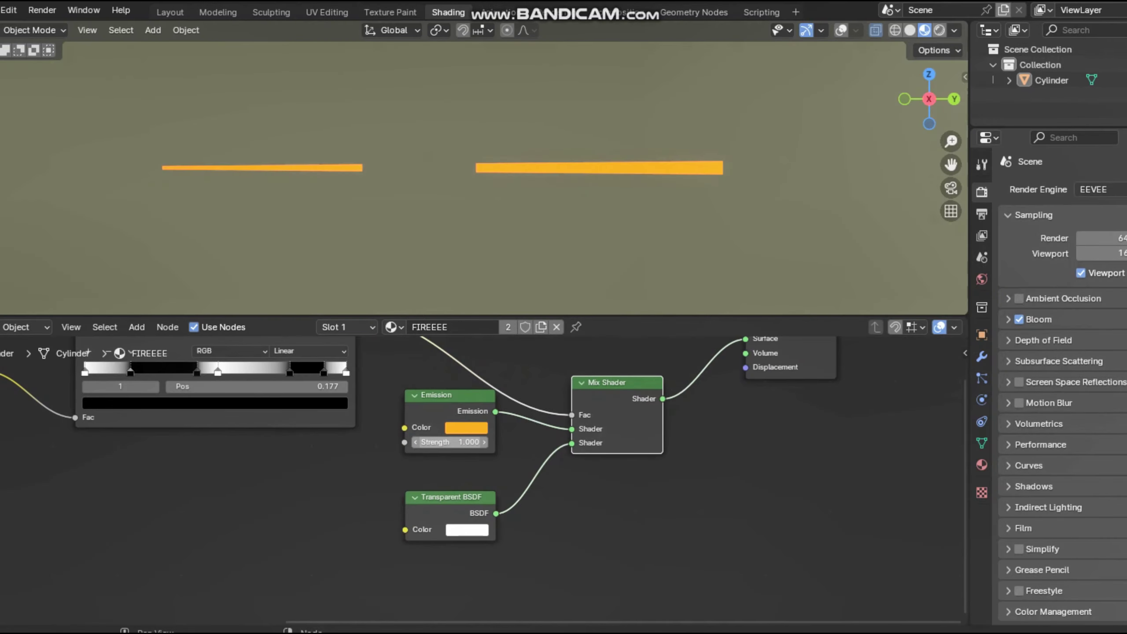
# - Set the Emission strength to 5 and raise it to 10
pyautogui.click(450, 443)
pyautogui.write('5')
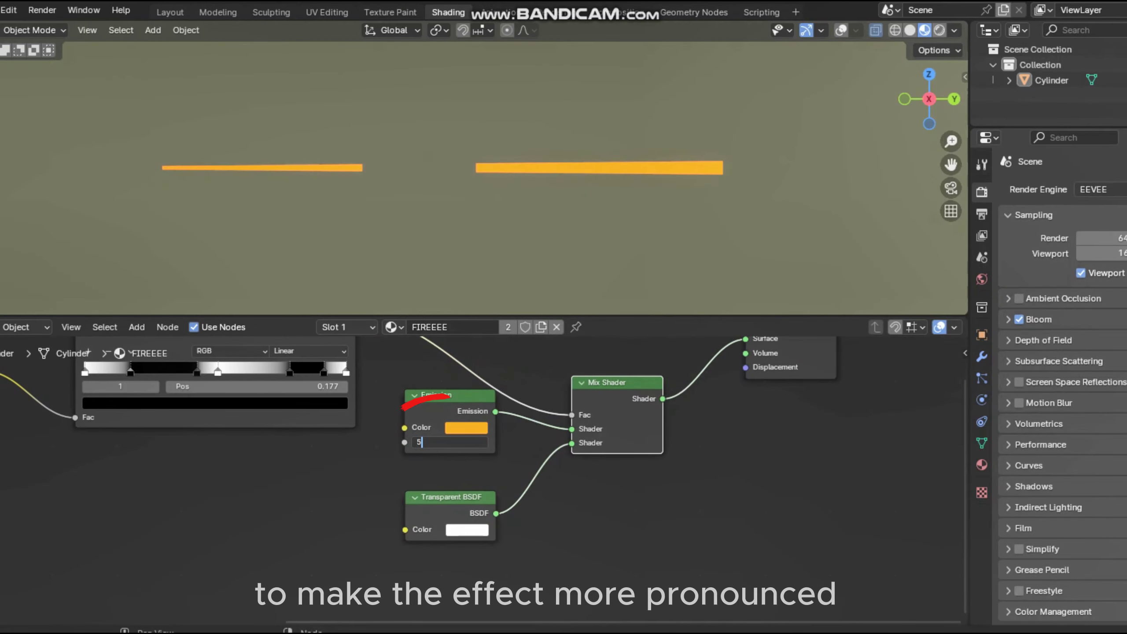
pyautogui.press('Return')
pyautogui.click(450, 442)
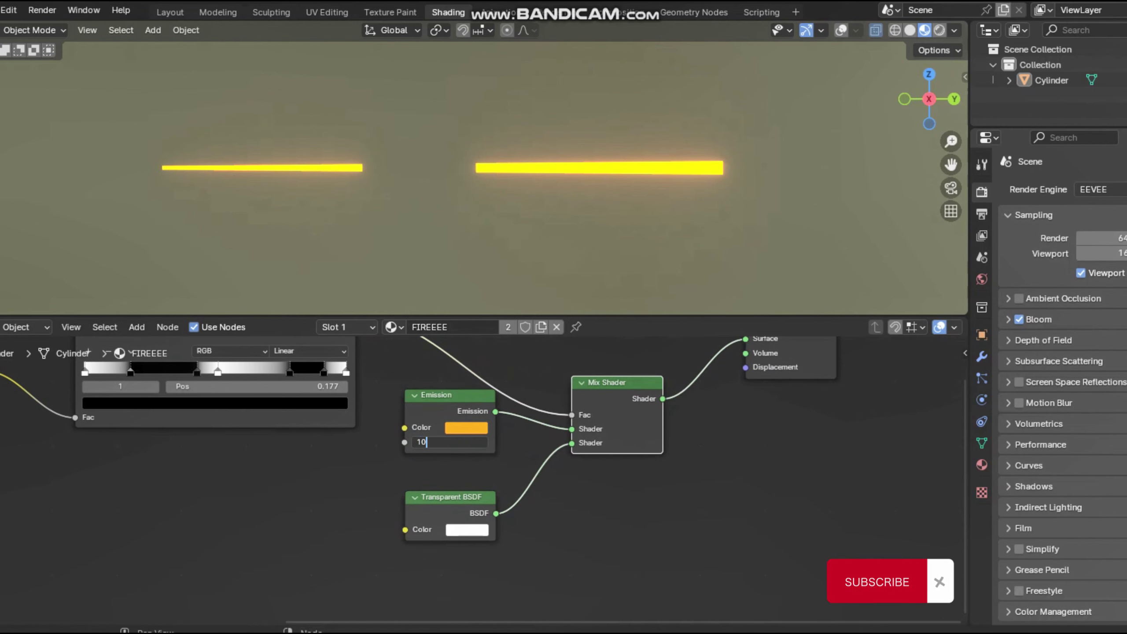
pyautogui.write('10')
pyautogui.press('Return')
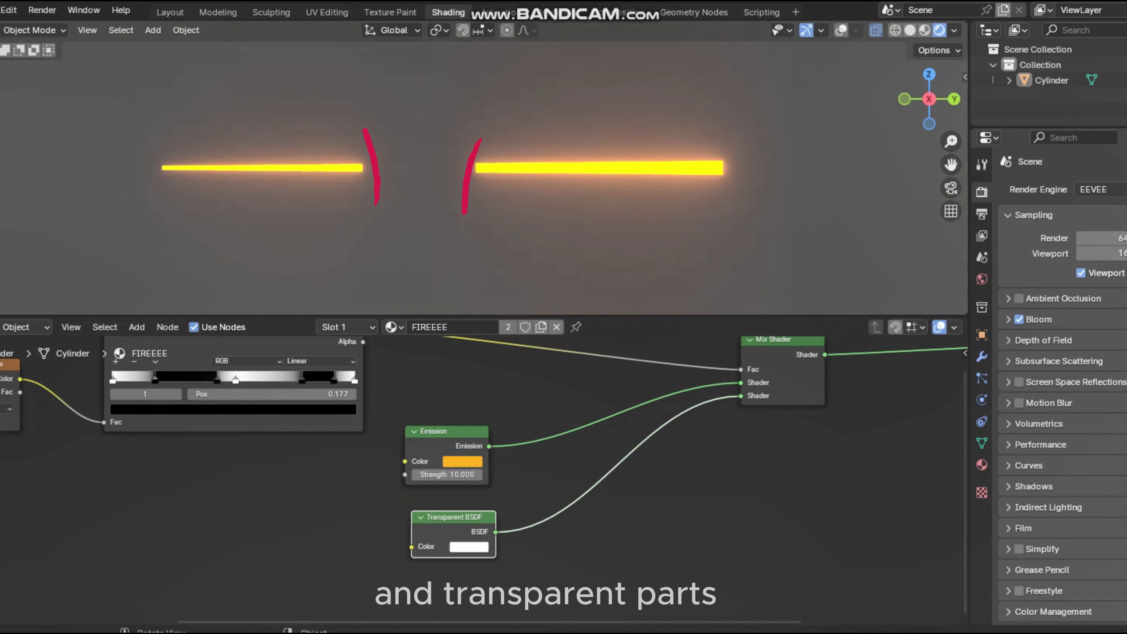
# - Preview the Color Ramp mask on the cylinder and connect its Color output to the Emission node's Strength input
pyautogui.moveTo(929, 99)
pyautogui.mouseDown()
pyautogui.moveTo(910, 116)
pyautogui.moveTo(949, 138)
pyautogui.mouseUp()
pyautogui.click(925, 106)
pyautogui.scroll(6, 484, 178)
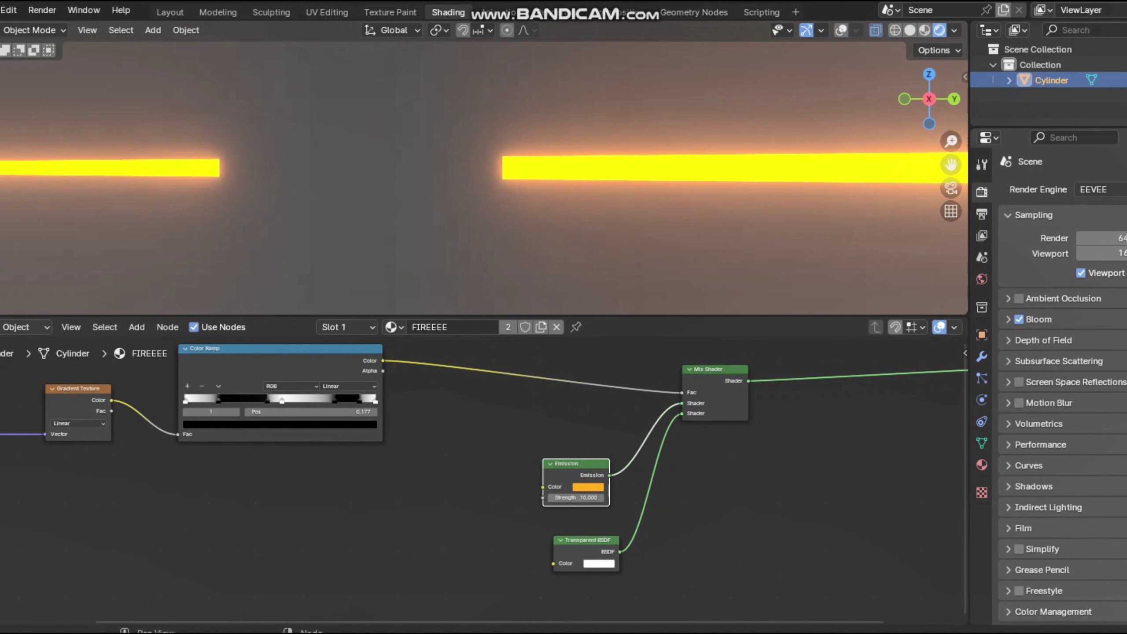
pyautogui.keyDown('ctrl'); pyautogui.keyDown('shift'); pyautogui.click(280, 366); pyautogui.keyUp('shift'); pyautogui.keyUp('ctrl')
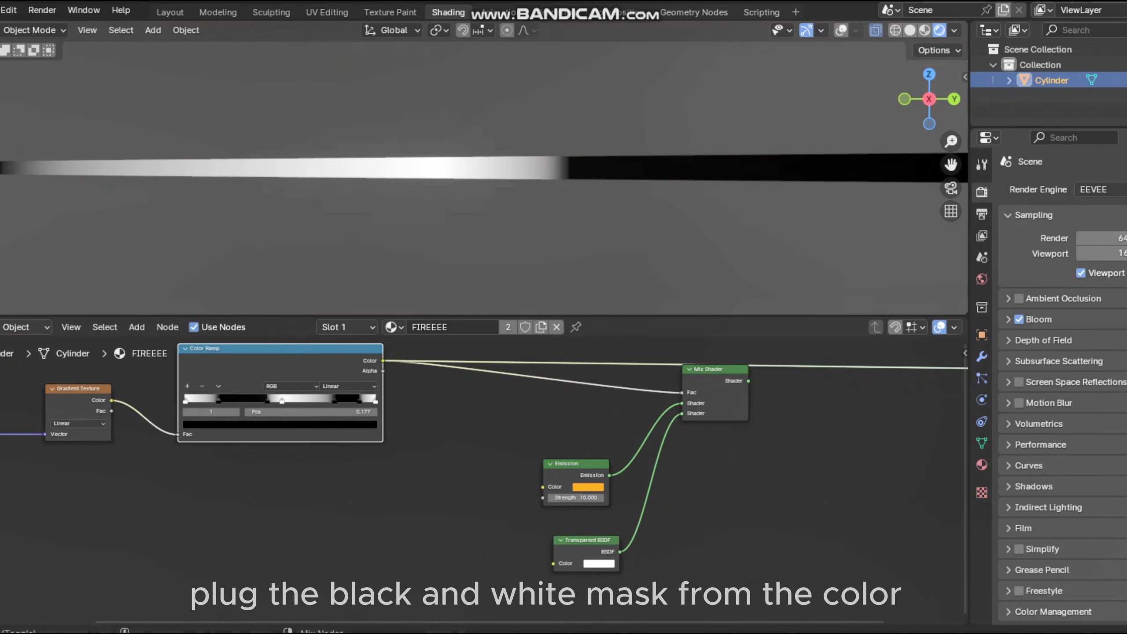
pyautogui.scroll(1, 460, 440)
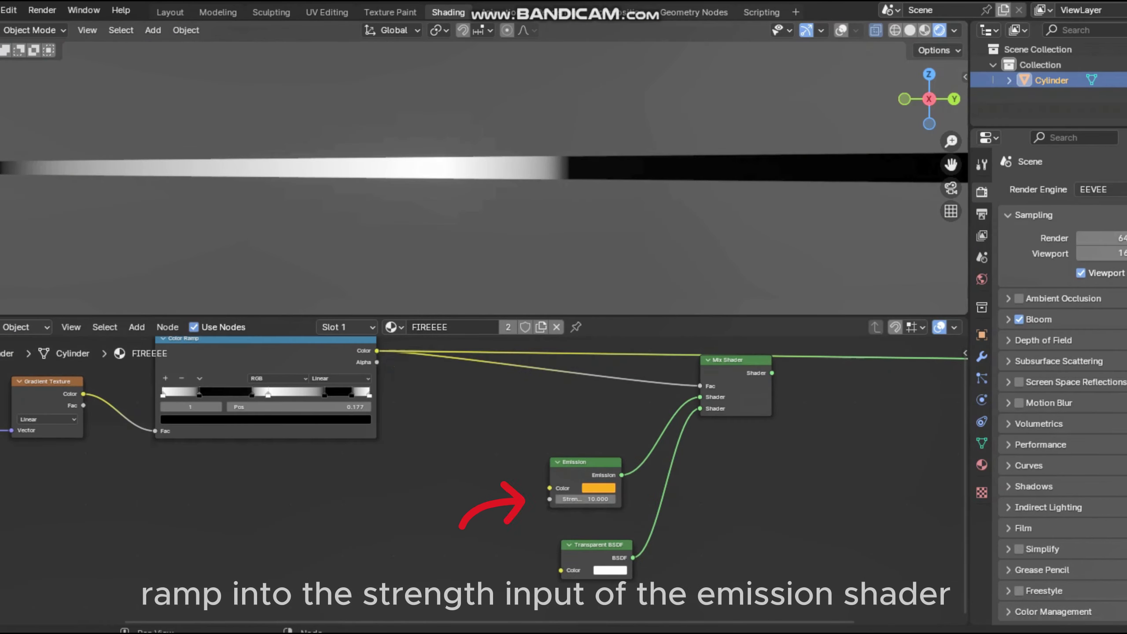
pyautogui.moveTo(526, 506); pyautogui.dragTo(549, 498)
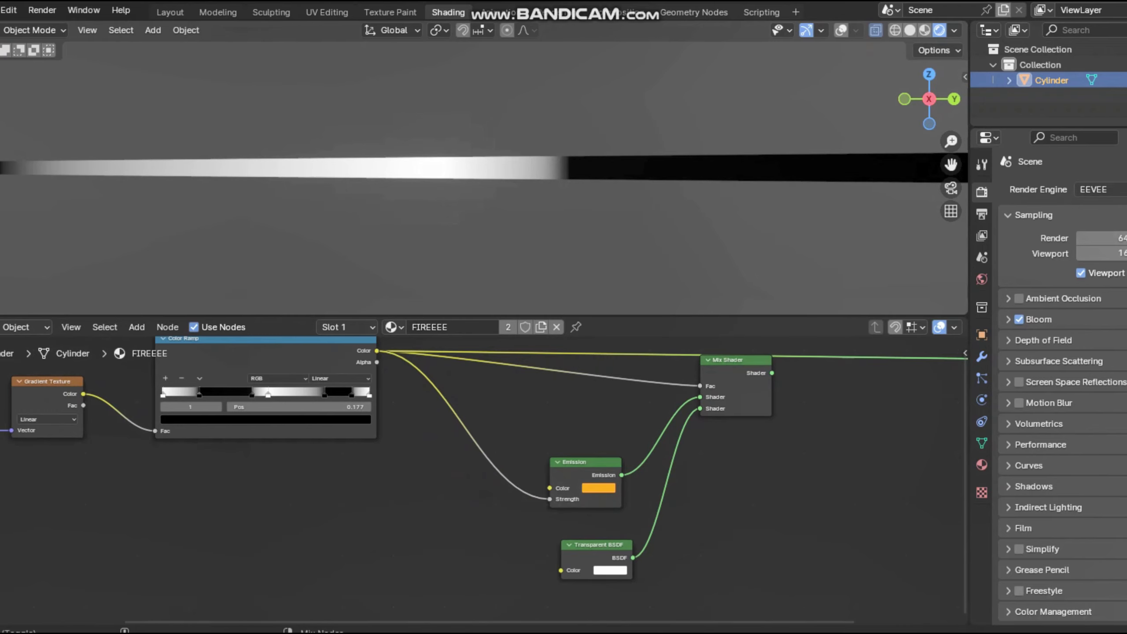
# - Compare the Mix Shader result with the Color Ramp mask, leaving the Mix Shader connected to the Material Output
pyautogui.keyDown('ctrl'); pyautogui.keyDown('shift'); pyautogui.click(733, 375); pyautogui.keyUp('shift'); pyautogui.keyUp('ctrl')
pyautogui.scroll(-5, 484, 177)
pyautogui.keyDown('ctrl'); pyautogui.keyDown('shift'); pyautogui.click(280, 364); pyautogui.keyUp('shift'); pyautogui.keyUp('ctrl')
pyautogui.keyDown('ctrl'); pyautogui.keyDown('shift'); pyautogui.click(734, 375); pyautogui.keyUp('shift'); pyautogui.keyUp('ctrl')
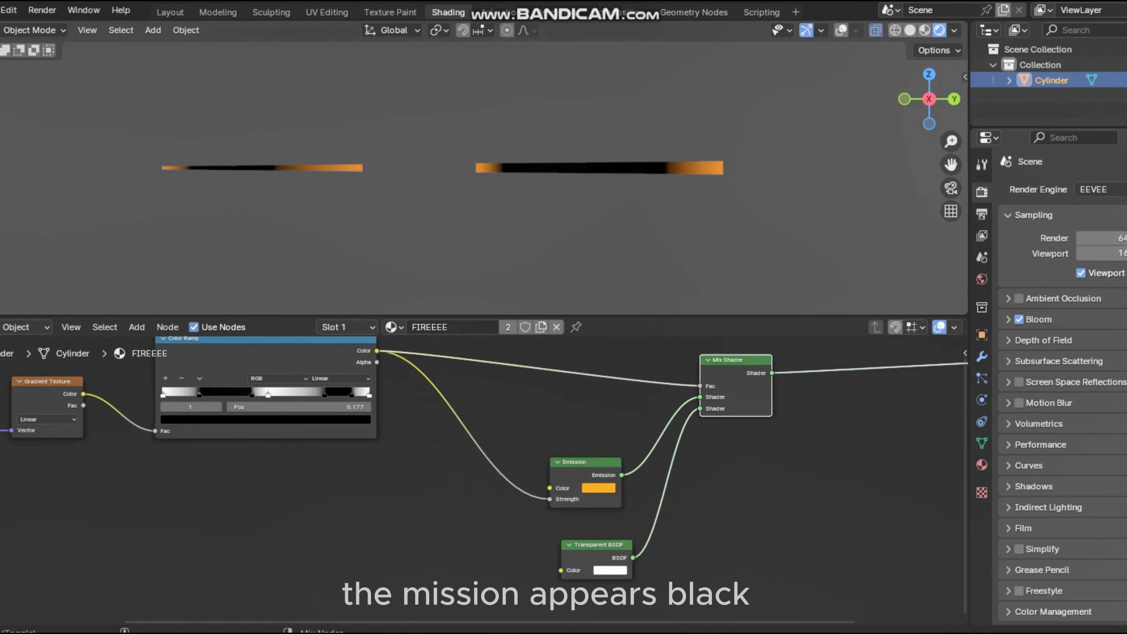
# - Insert an Invert Color node between the Color Ramp and the Emission node's Strength input
pyautogui.hotkey('shift', 'a')
pyautogui.write('invert')
pyautogui.press('Return')
pyautogui.scroll(2, 458, 482)
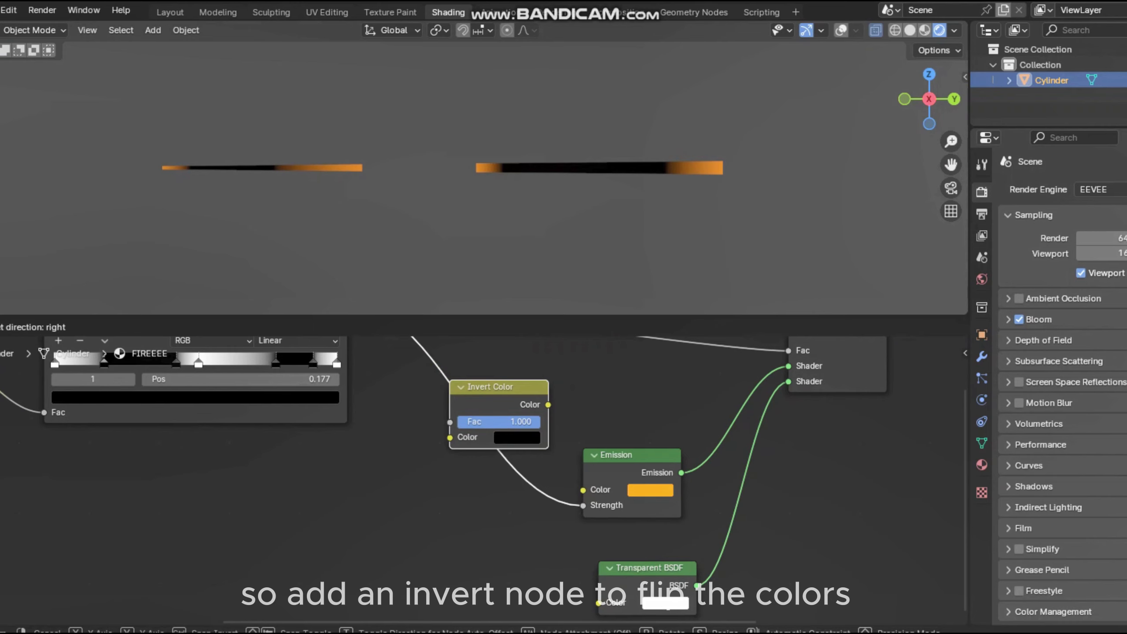
pyautogui.click(438, 483)
# - Preview the Invert Color output on the cylinder and return the preview to the Mix Shader
pyautogui.scroll(-2, 435, 483)
pyautogui.scroll(3, 433, 483)
pyautogui.keyDown('ctrl'); pyautogui.keyDown('shift'); pyautogui.click(475, 408); pyautogui.keyUp('shift'); pyautogui.keyUp('ctrl')
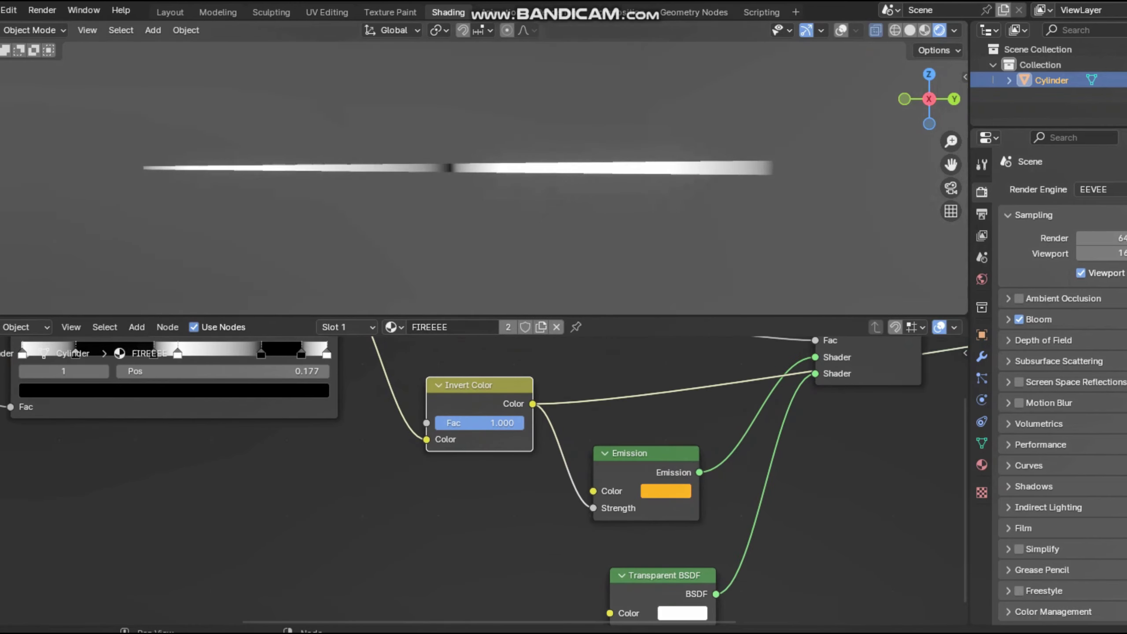
pyautogui.keyDown('ctrl'); pyautogui.keyDown('shift'); pyautogui.click(870, 370); pyautogui.keyUp('shift'); pyautogui.keyUp('ctrl')
# - Insert a Math node between Invert Color and the Emission Strength input, moving the Emission node to make room
pyautogui.scroll(2, 458, 480)
pyautogui.hotkey('shift', 'a')
pyautogui.click(450, 444)
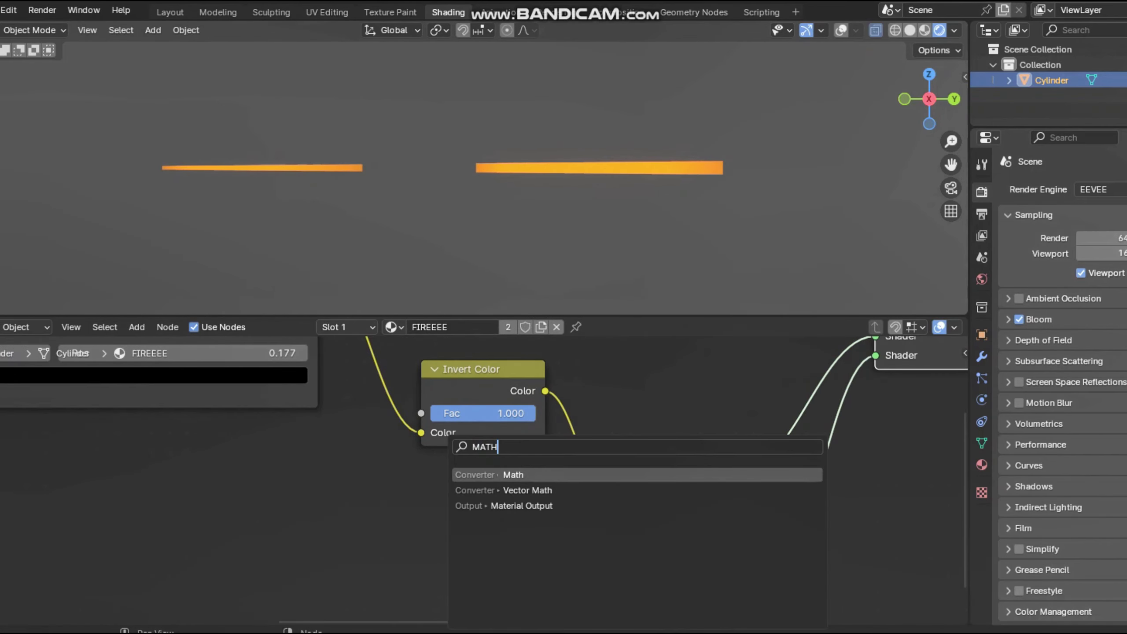
pyautogui.press('Return')
pyautogui.click(564, 398)
pyautogui.scroll(-5, 483, 481)
pyautogui.moveTo(744, 460); pyautogui.dragTo(719, 434)
pyautogui.scroll(3, 484, 481)
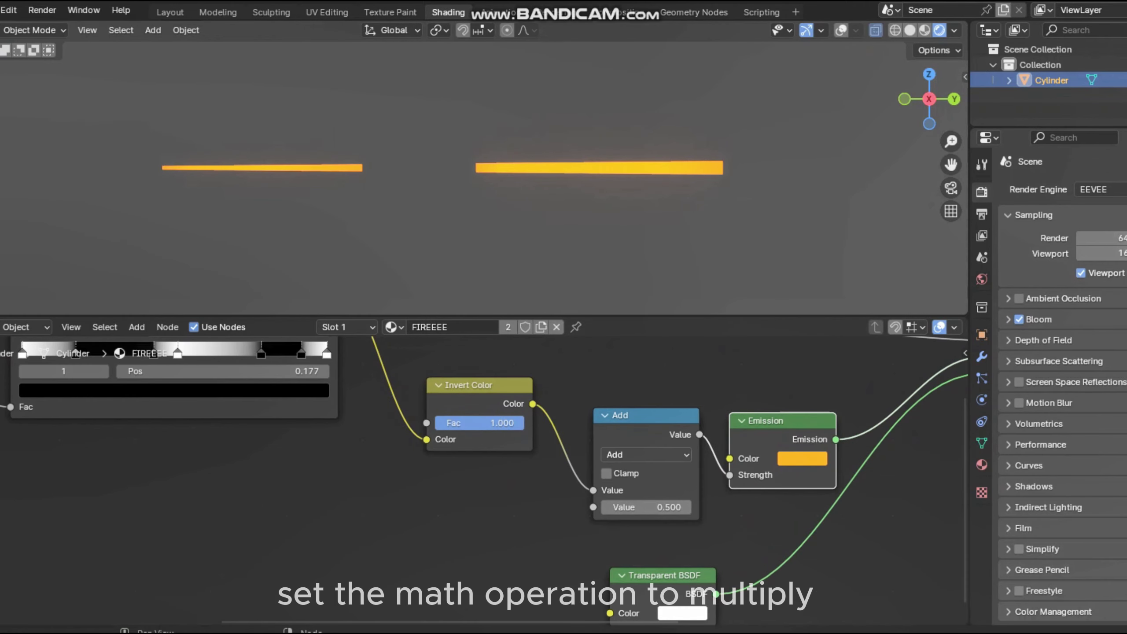
# - Set the Math node's operation to Multiply
pyautogui.click(646, 455)
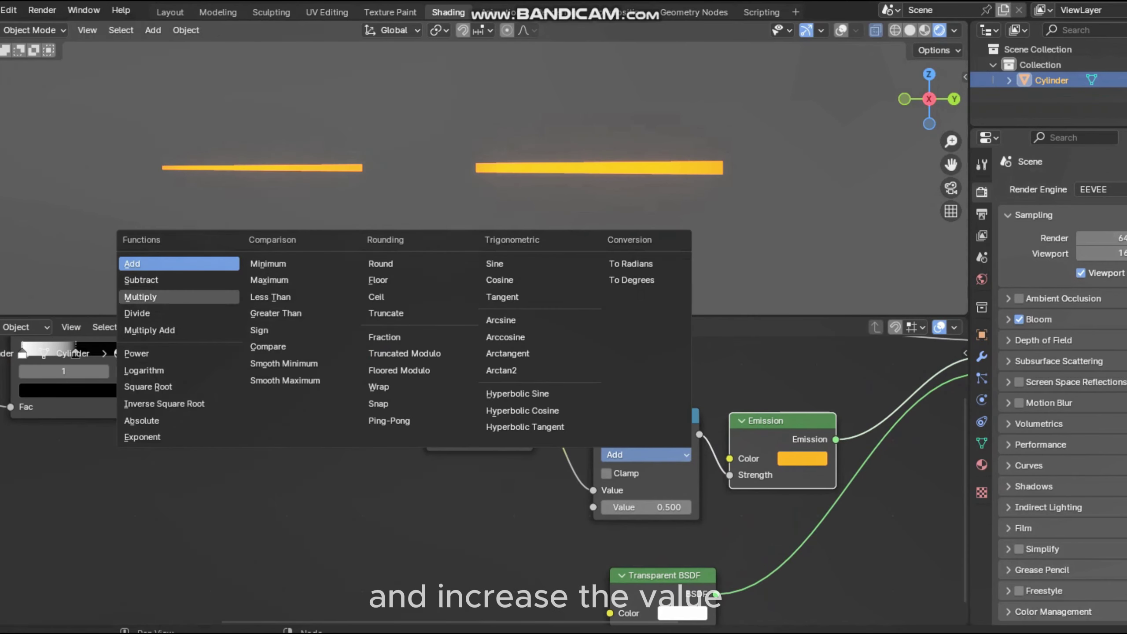
pyautogui.click(140, 297)
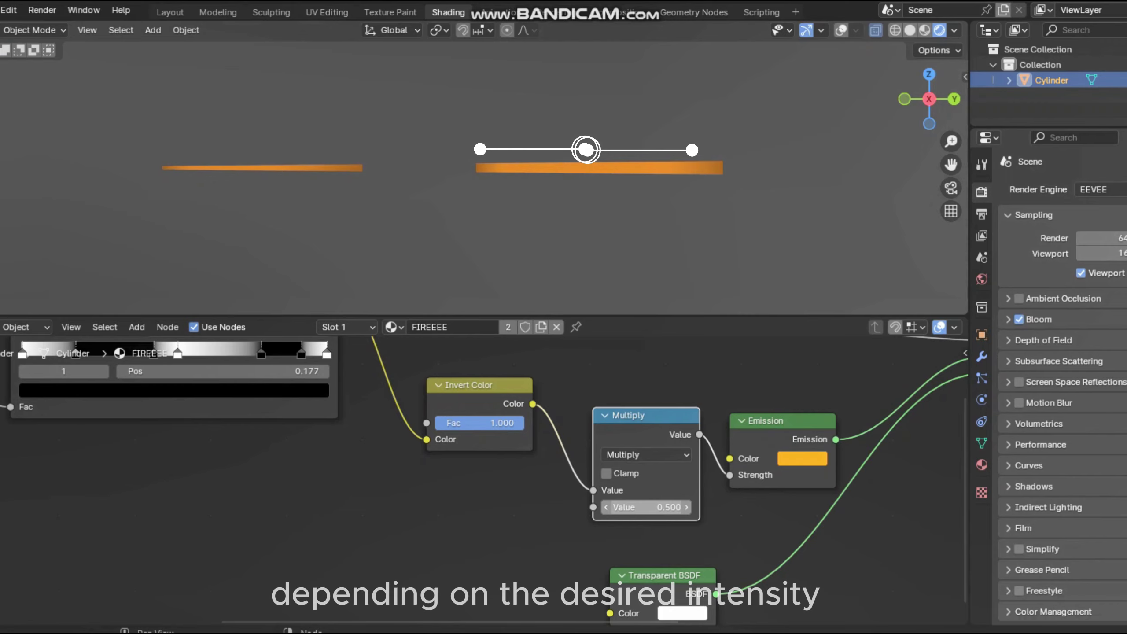
pyautogui.press('Return')
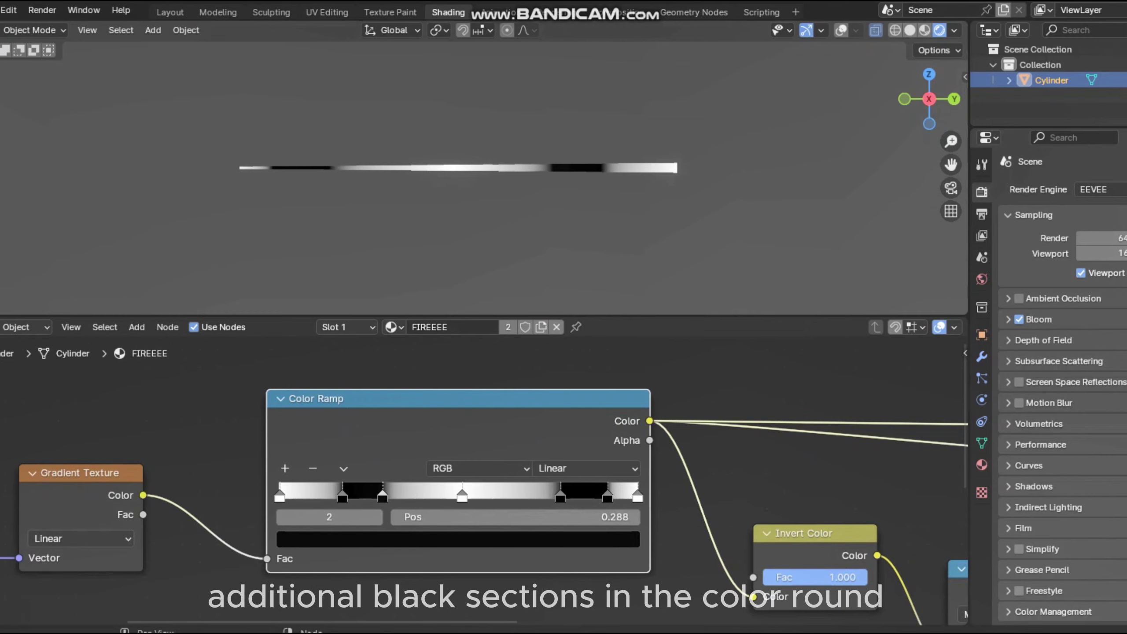
# - Move the first black band's stops and the middle white stop toward the start of the Color Ramp
pyautogui.scroll(2, 458, 488)
pyautogui.moveTo(288, 506); pyautogui.dragTo(244, 506)
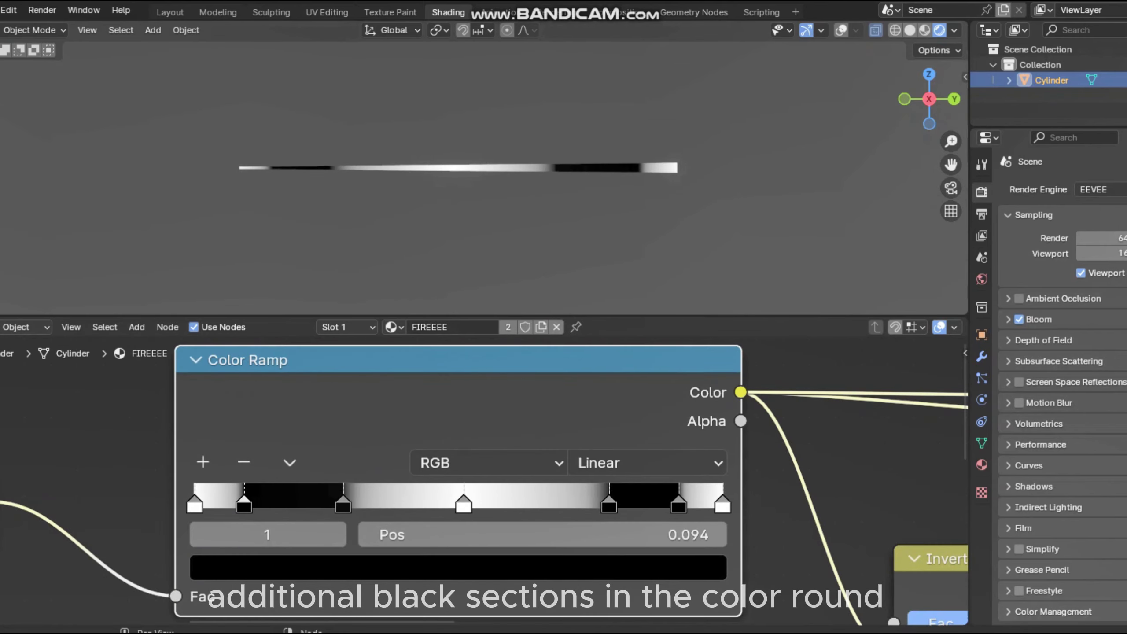
pyautogui.moveTo(343, 506); pyautogui.dragTo(293, 506)
pyautogui.moveTo(464, 506)
pyautogui.mouseDown()
pyautogui.moveTo(408, 506)
pyautogui.moveTo(469, 507)
pyautogui.mouseUp()
# - Add three Color Ramp stops and spread them between the two black bands, placing one at position 0.690
pyautogui.click(203, 462)
pyautogui.click(203, 462)
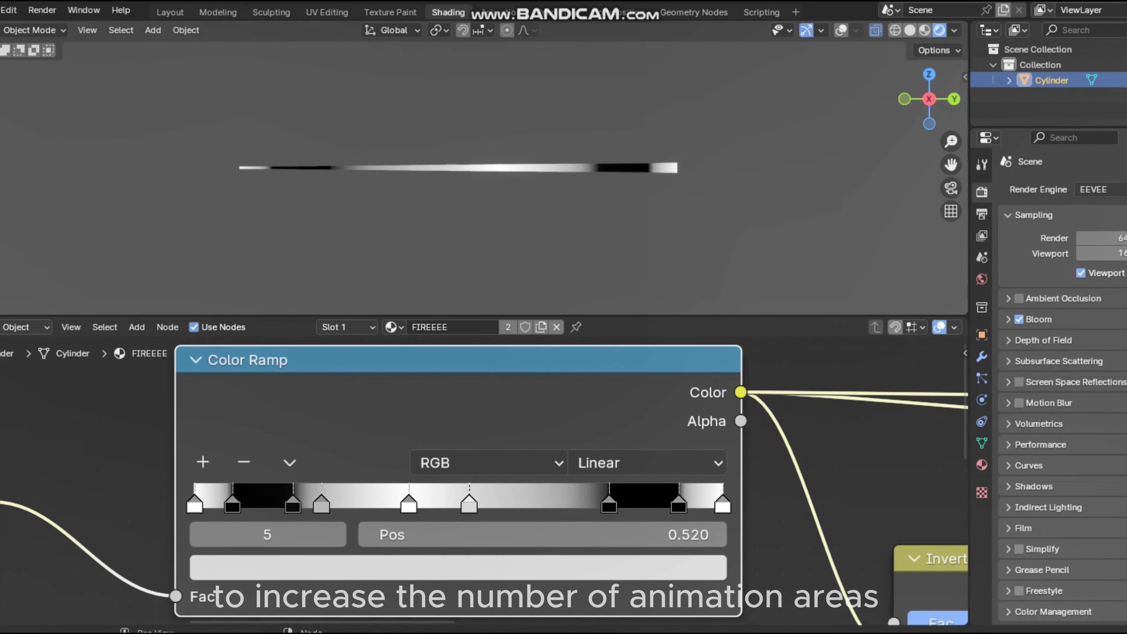
pyautogui.moveTo(322, 507); pyautogui.dragTo(558, 506)
pyautogui.click(202, 462)
pyautogui.moveTo(518, 506); pyautogui.dragTo(451, 506)
# - Set the Color Ramp stop at position 0.690 to full white
pyautogui.click(559, 506)
pyautogui.click(458, 567)
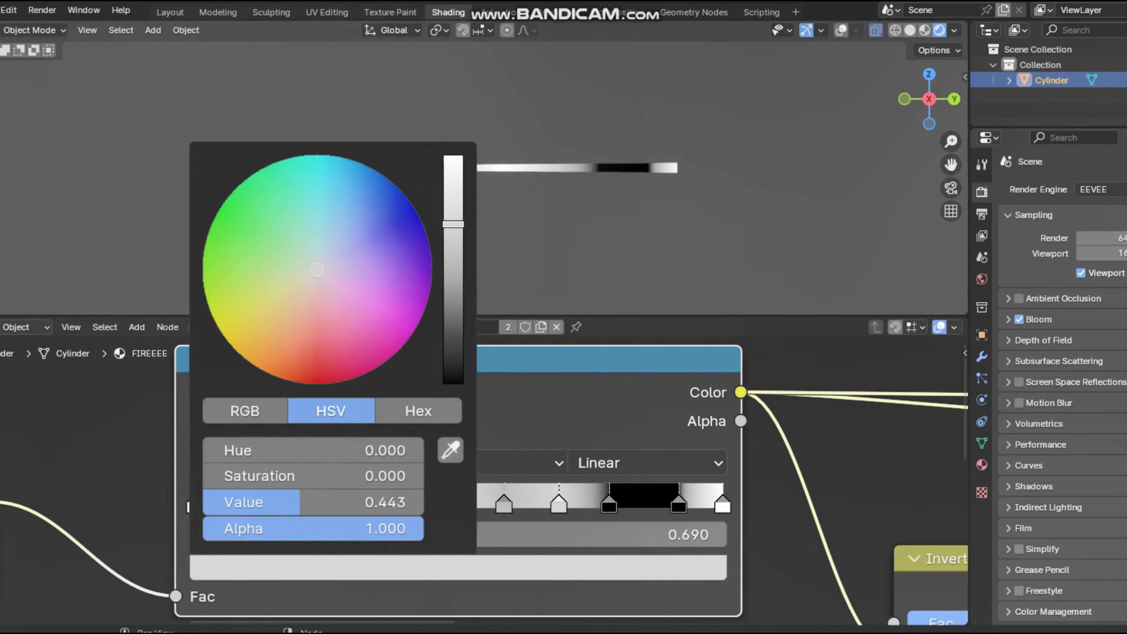
pyautogui.moveTo(454, 222); pyautogui.dragTo(454, 153)
# - Turn the two grey stops in the middle of the Color Ramp black, nudging the second one to position 0.581
pyautogui.moveTo(504, 506); pyautogui.dragTo(502, 506)
pyautogui.scroll(-2, 501, 231)
pyautogui.scroll(1, 502, 480)
pyautogui.scroll(4, 501, 231)
pyautogui.scroll(-2, 501, 479)
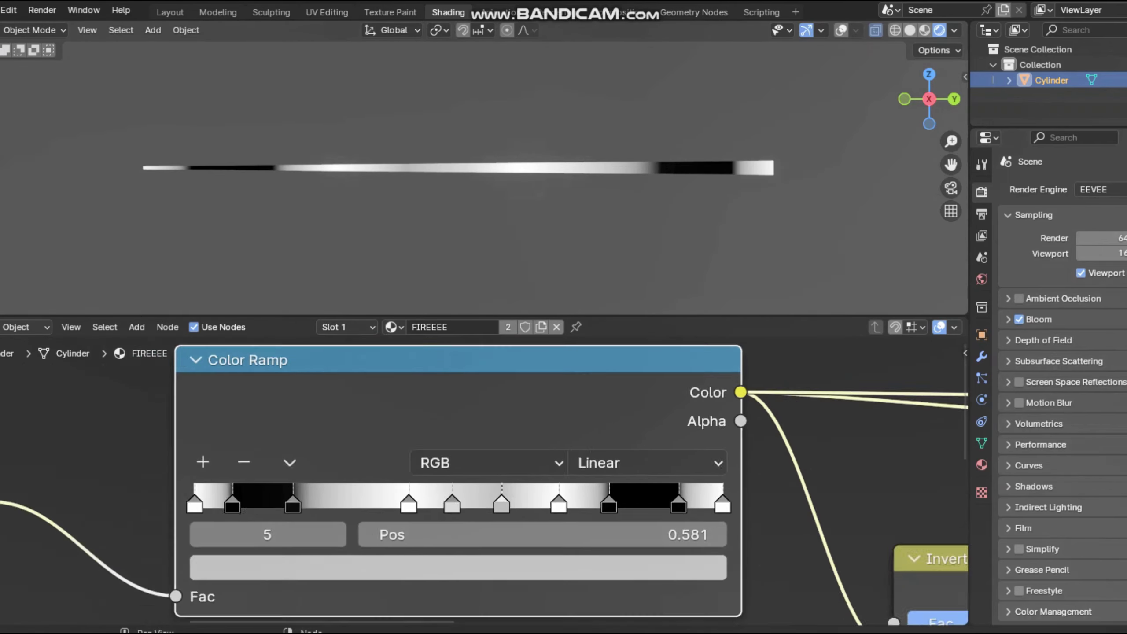
pyautogui.click(458, 544)
pyautogui.moveTo(454, 320); pyautogui.dragTo(453, 411)
pyautogui.click(454, 498)
pyautogui.click(458, 544)
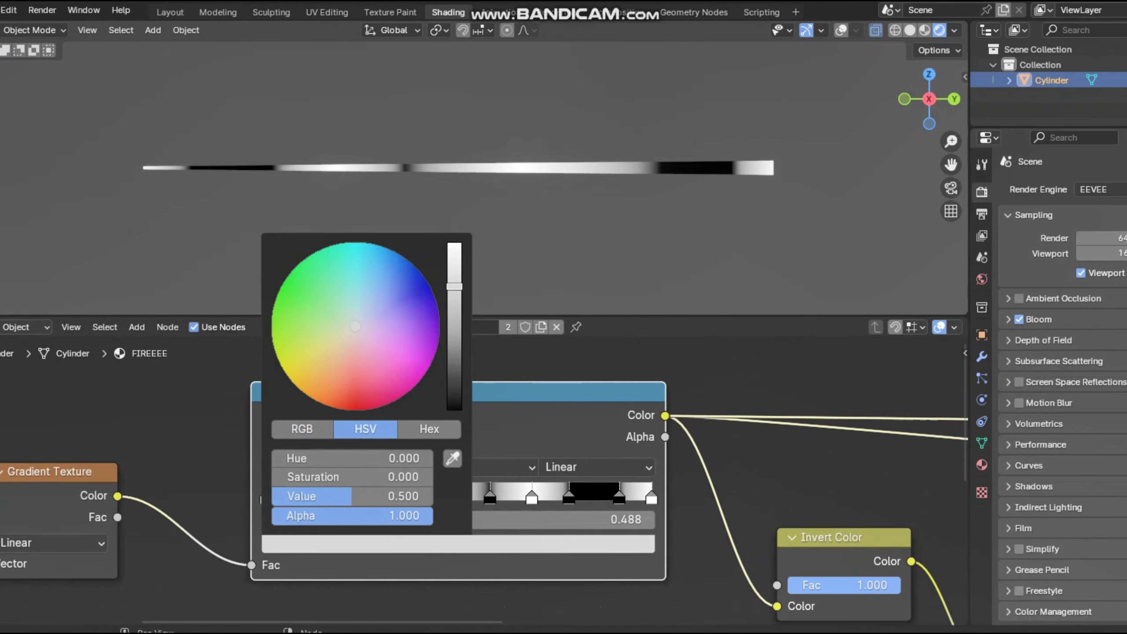
pyautogui.moveTo(454, 285); pyautogui.dragTo(454, 411)
# - Move the middle white stop toward the ramp's start and place the black stop after it at position 0.374
pyautogui.moveTo(422, 498); pyautogui.dragTo(385, 498)
pyautogui.moveTo(454, 498); pyautogui.dragTo(436, 498)
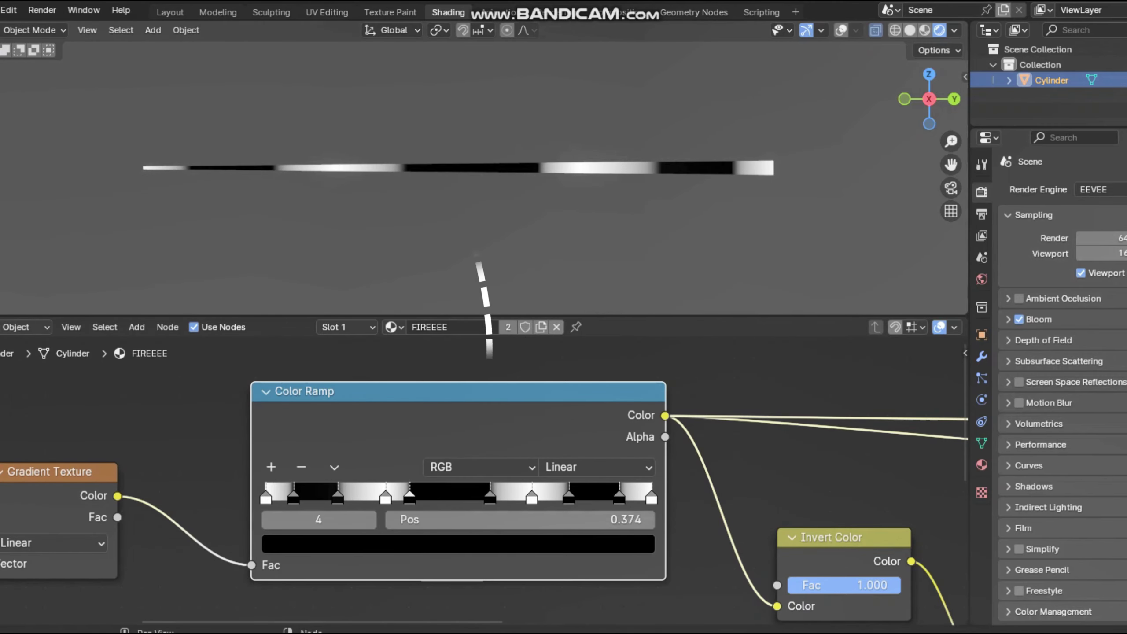
# - Display the viewport in solid shading with X-ray off and enlarge the 3D view
pyautogui.scroll(-5, 457, 479)
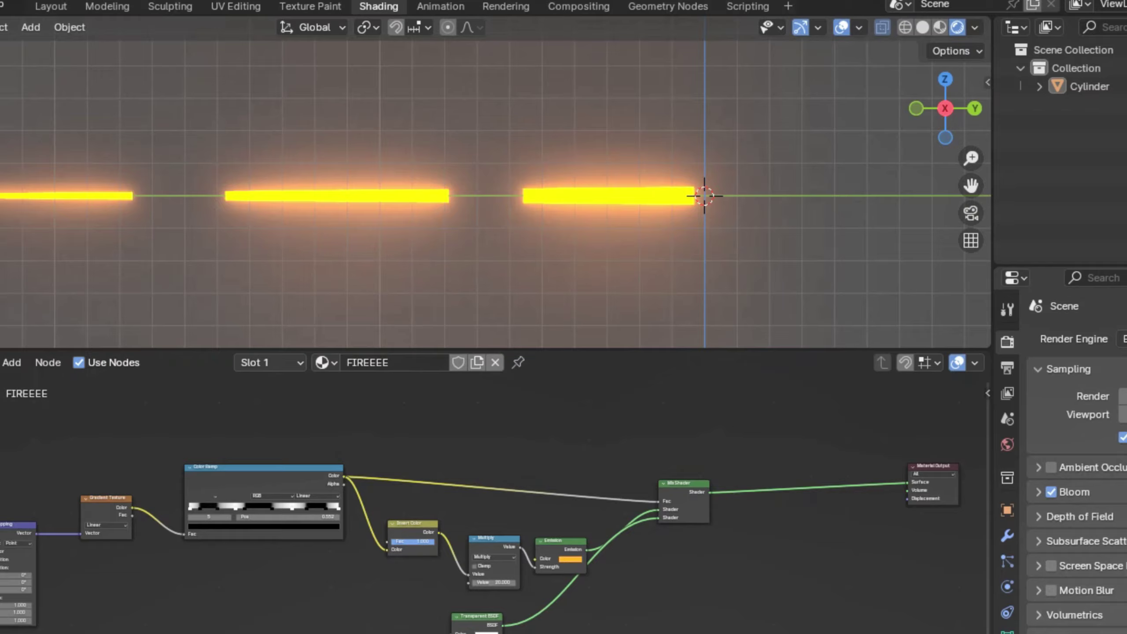
pyautogui.click(922, 28)
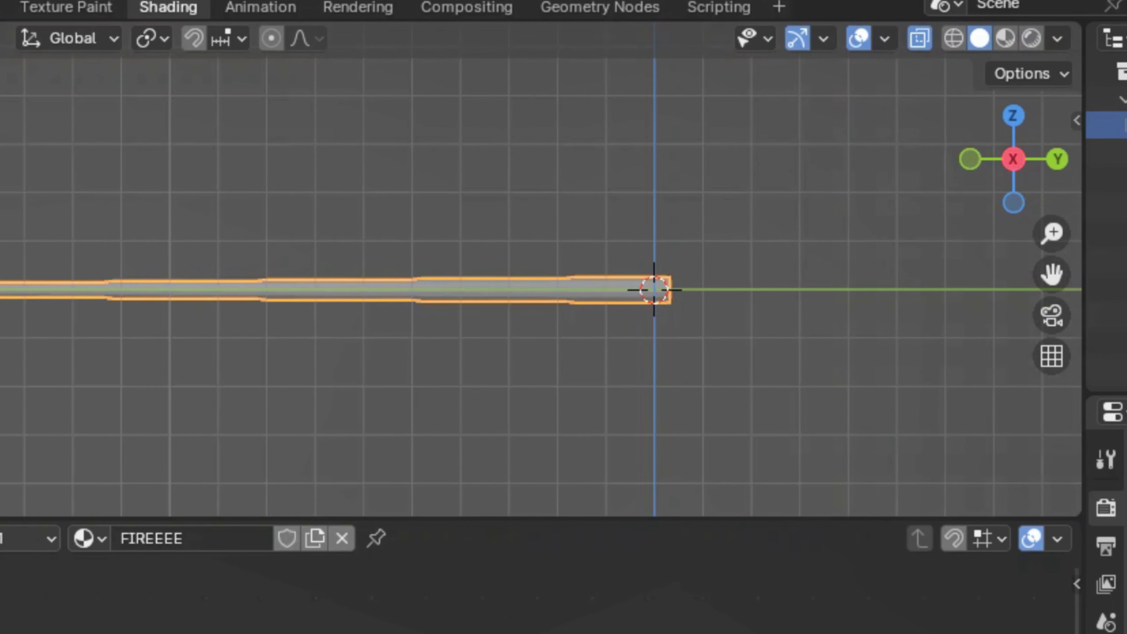
pyautogui.click(920, 39)
pyautogui.moveTo(621, 518); pyautogui.dragTo(622, 599)
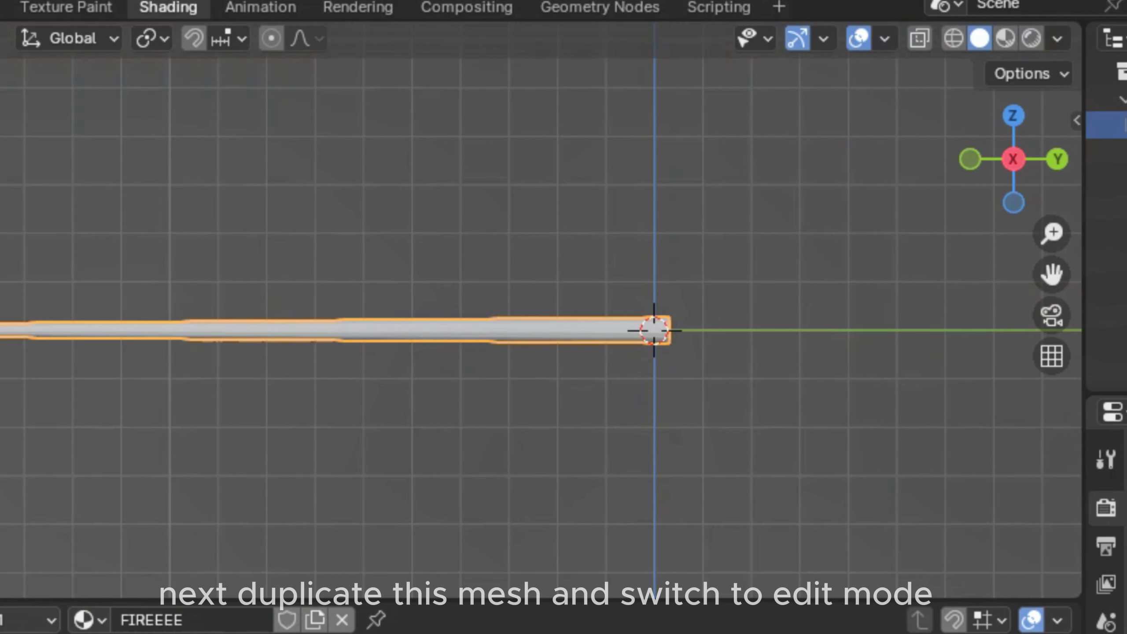
# - Duplicate the tapered cylinder in place and enter Edit Mode on the copy
pyautogui.rightClick(347, 329)
pyautogui.click(465, 311)
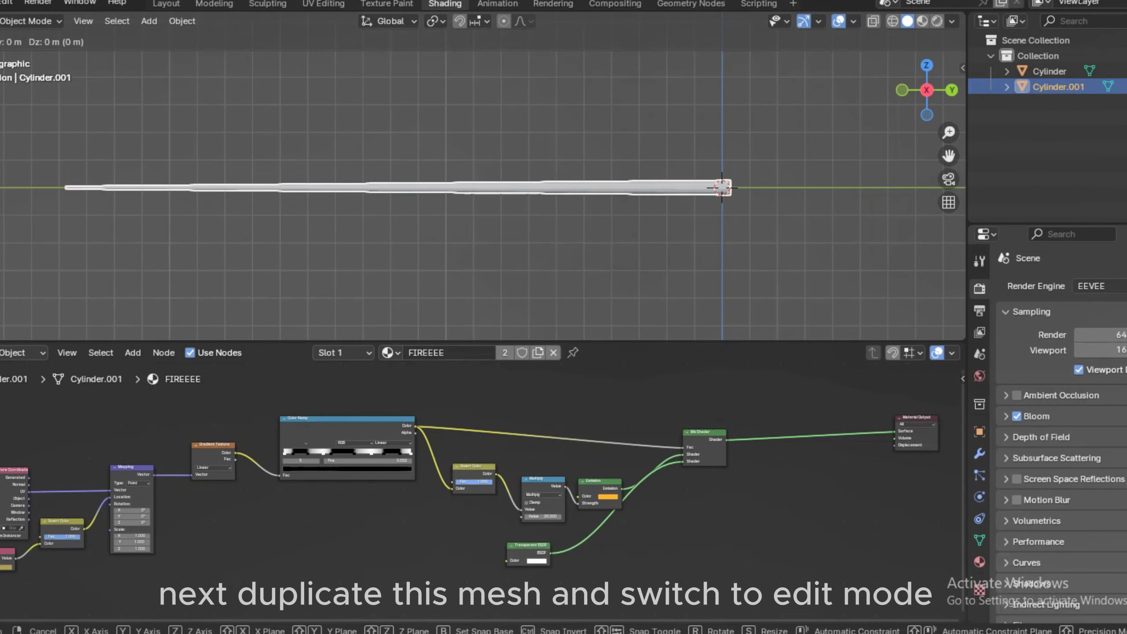
pyautogui.click(31, 21)
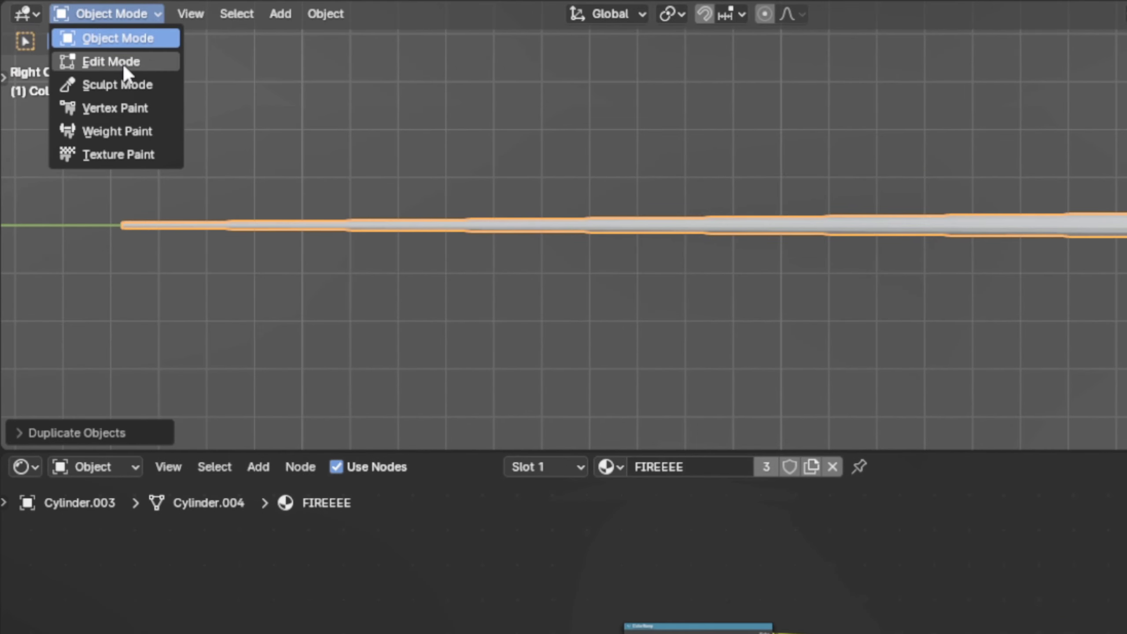
pyautogui.click(123, 63)
pyautogui.press('Tab')
pyautogui.press('Tab')
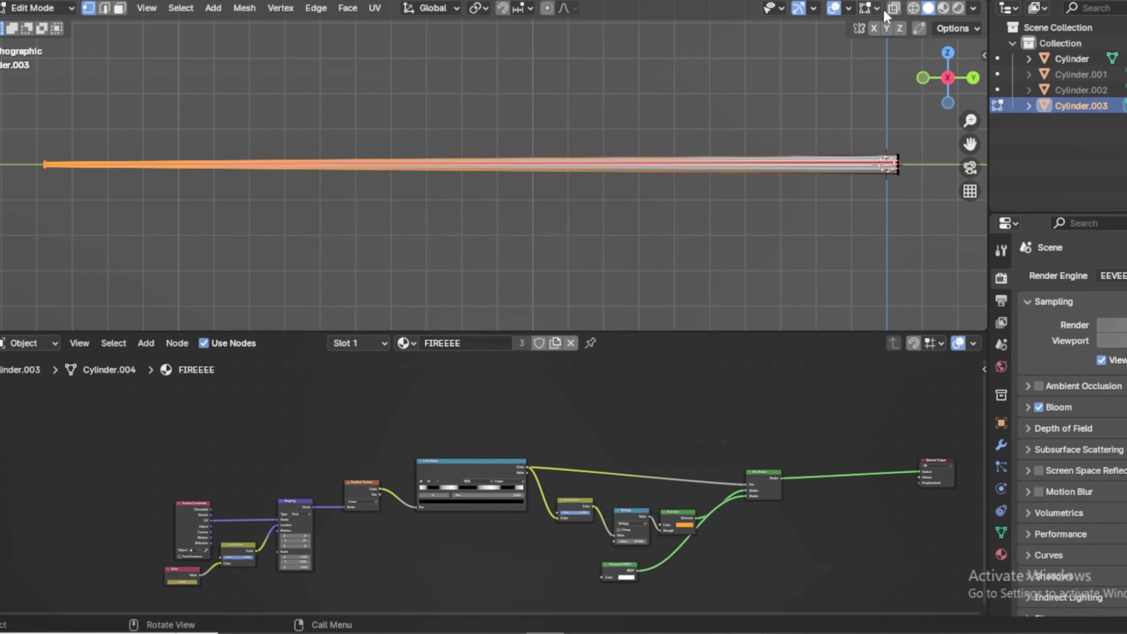
# - With X-ray on, select the copy's narrow end, move it along Y toward the origin and scale it up into a wide cone mouth
pyautogui.click(893, 8)
pyautogui.hotkey('alt', 'a')
pyautogui.moveTo(151, 96); pyautogui.dragTo(2, 251)
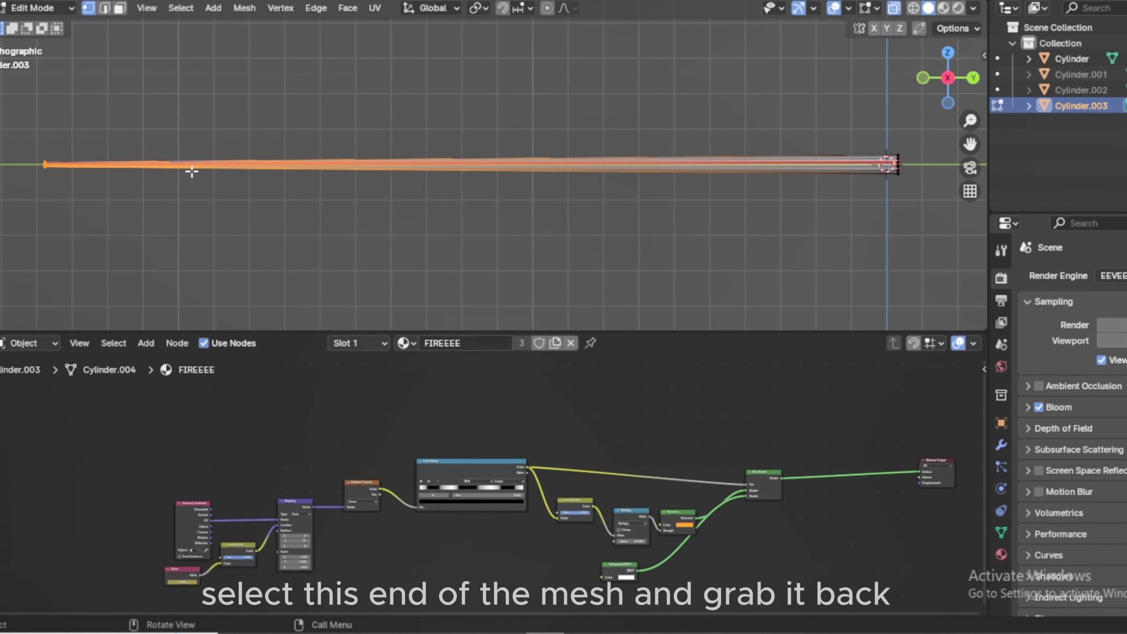
pyautogui.press('g')
pyautogui.press('y')
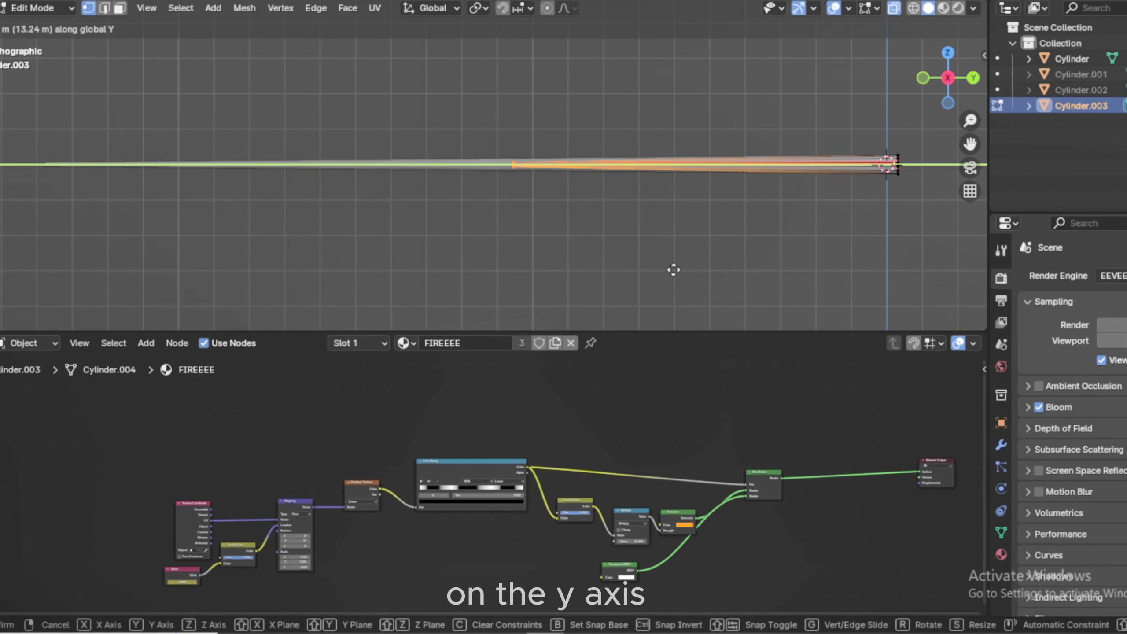
pyautogui.click(832, 259)
pyautogui.press('s')
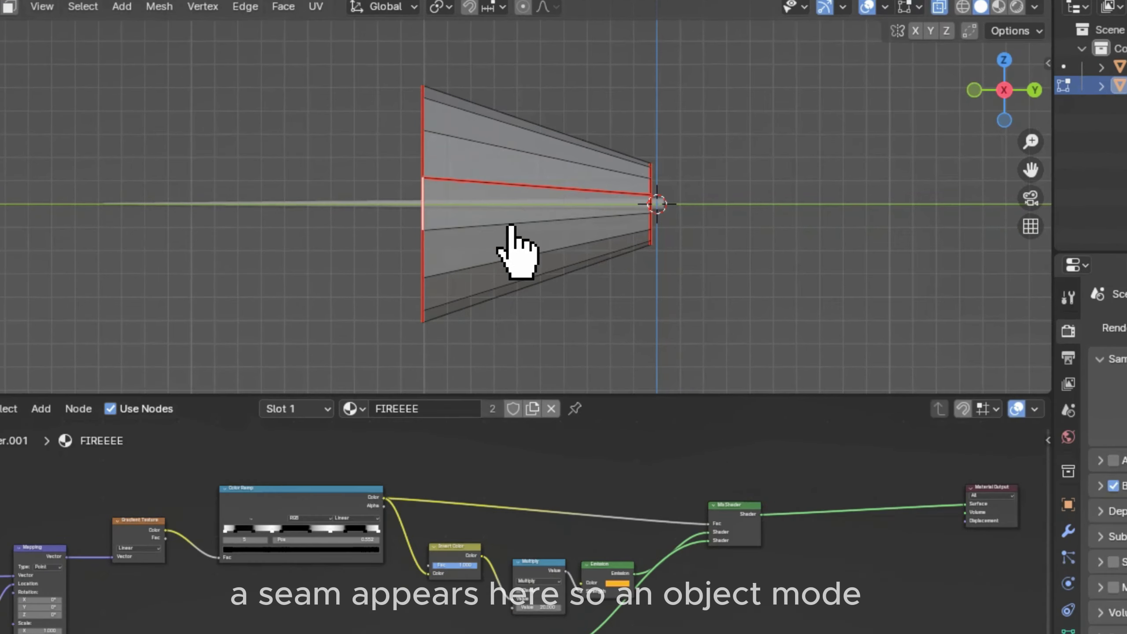
# - Return to Object Mode and rotate the cone around the Y axis to turn its seam out of view
pyautogui.moveTo(392, 154); pyautogui.dragTo(660, 182)
pyautogui.press('Tab')
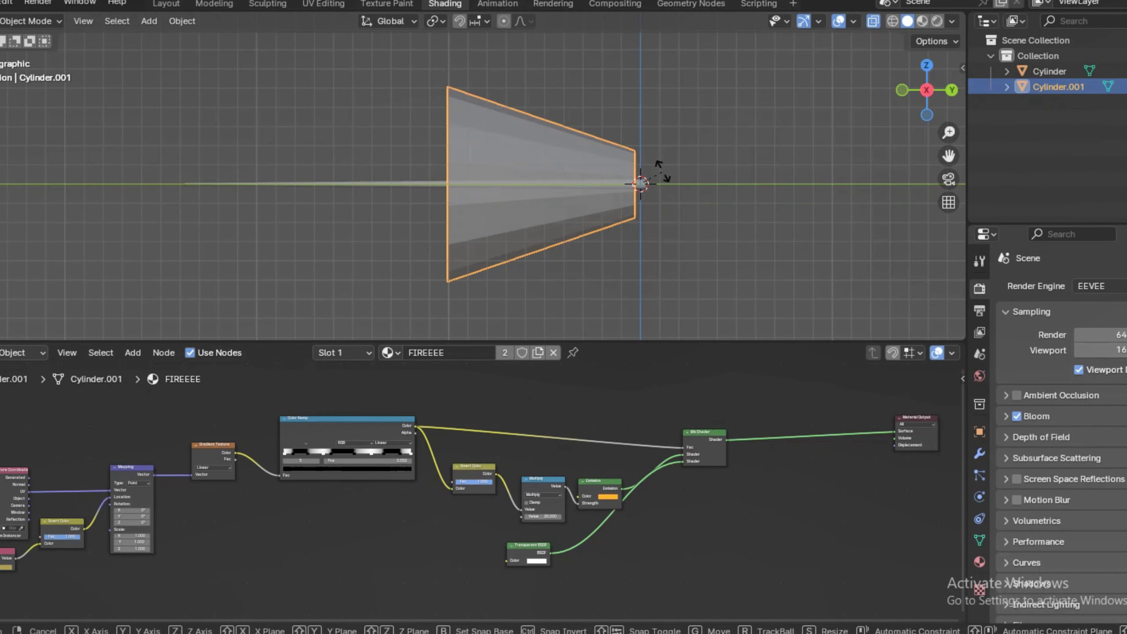
pyautogui.press('y')
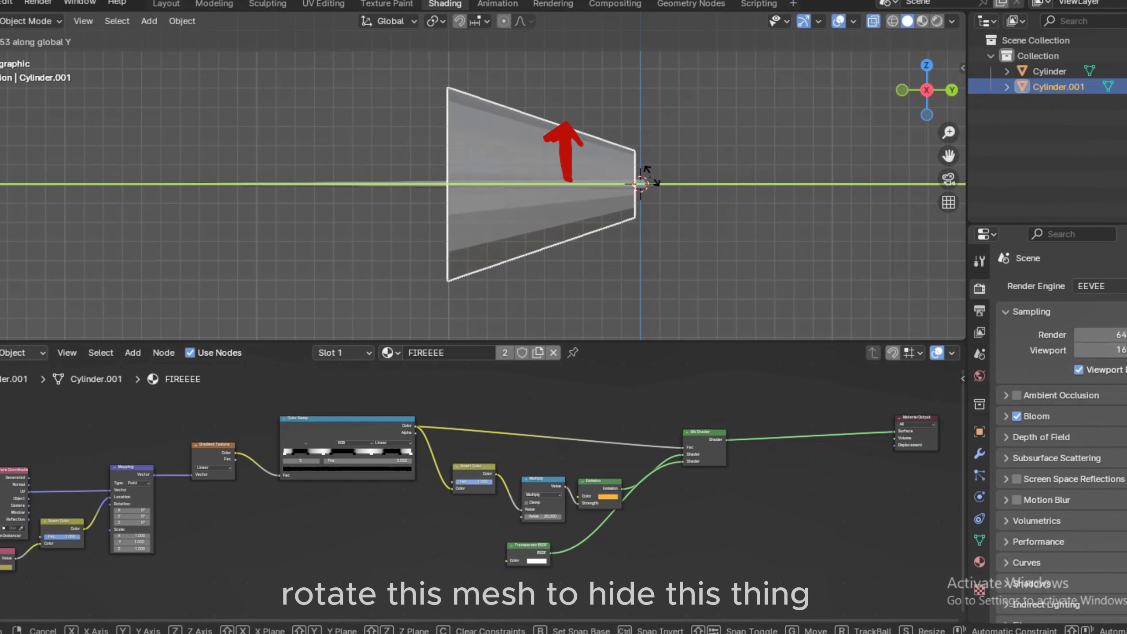
pyautogui.click(652, 180)
pyautogui.click(652, 179)
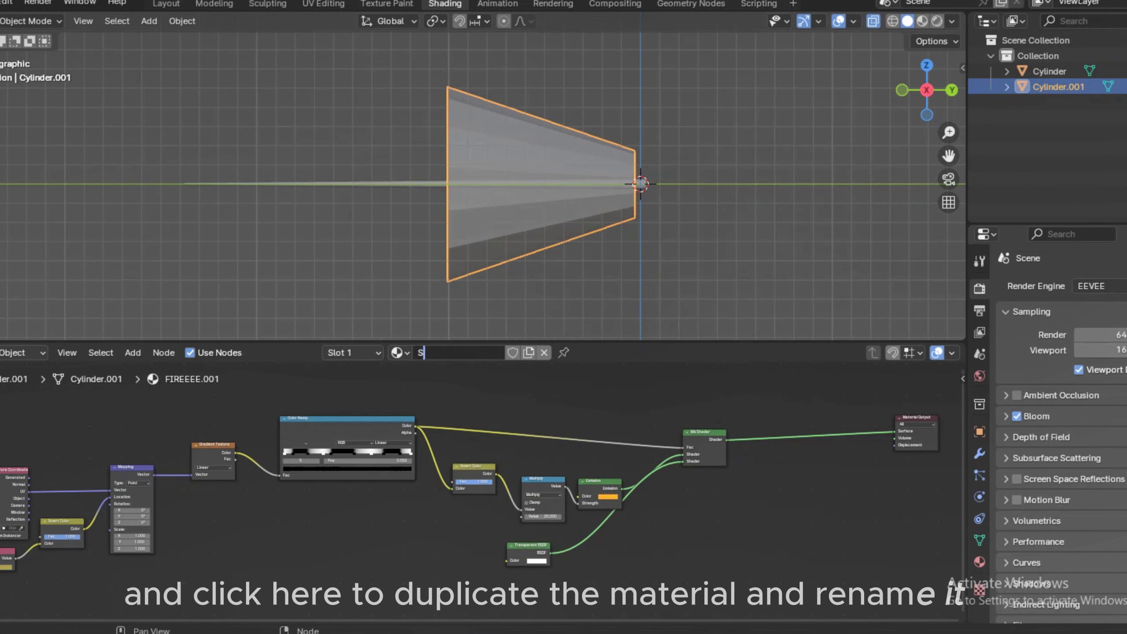
# - Give the cone its own copy of the FIREEEE material named Second shot and preview it in rendered shading
pyautogui.write('Second shot')
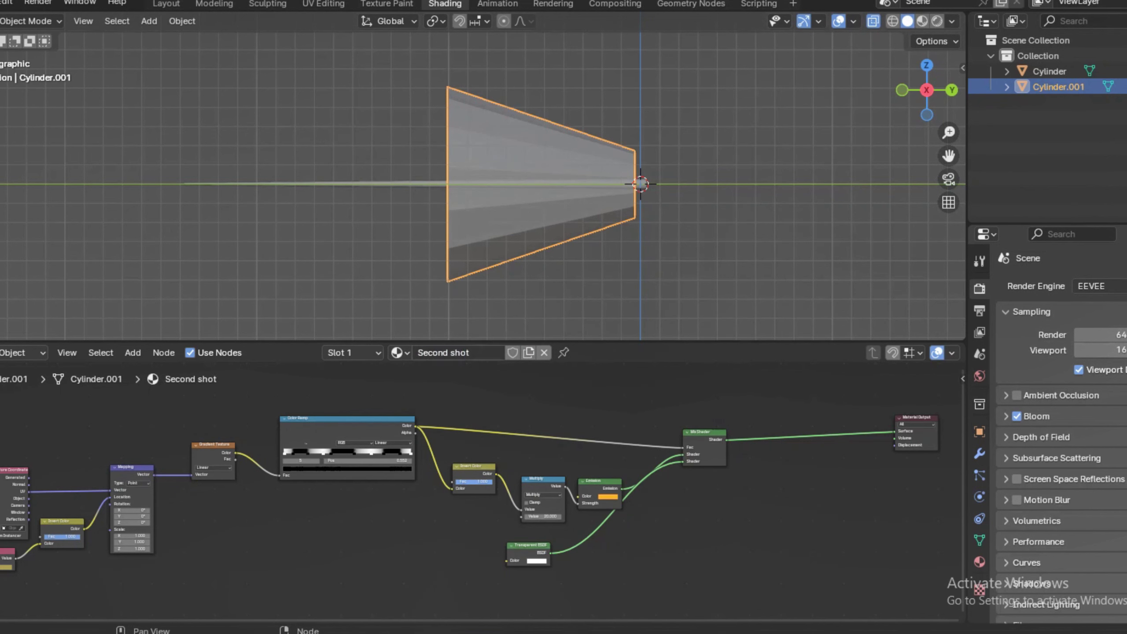
pyautogui.click(936, 21)
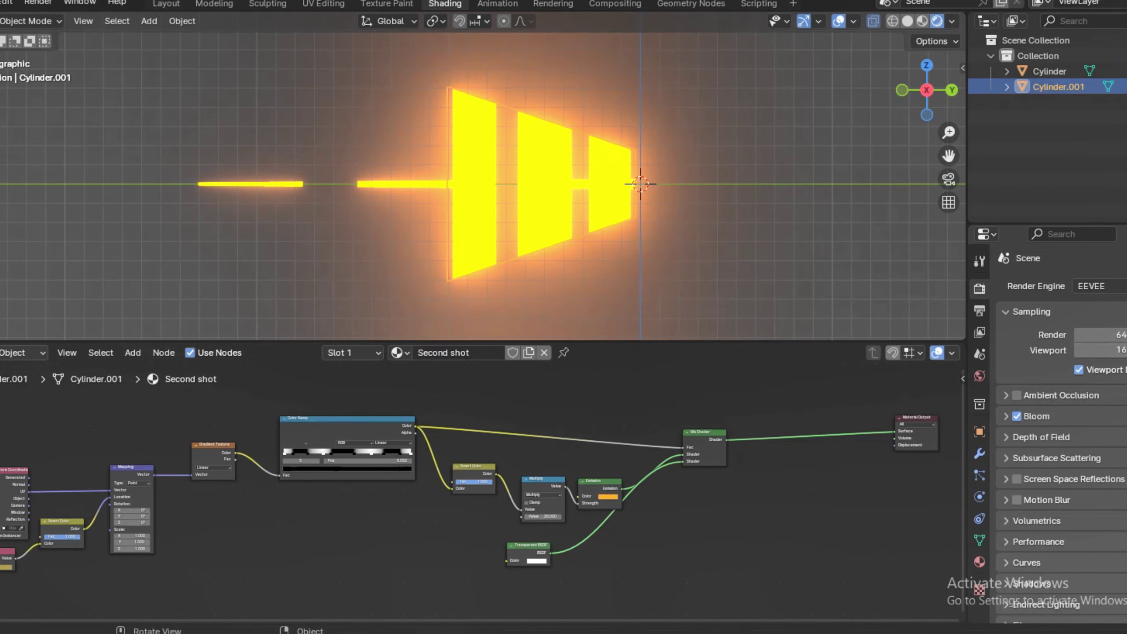
pyautogui.moveTo(926, 90)
pyautogui.mouseDown()
pyautogui.moveTo(939, 95)
pyautogui.moveTo(927, 92)
pyautogui.mouseUp()
pyautogui.click(927, 90)
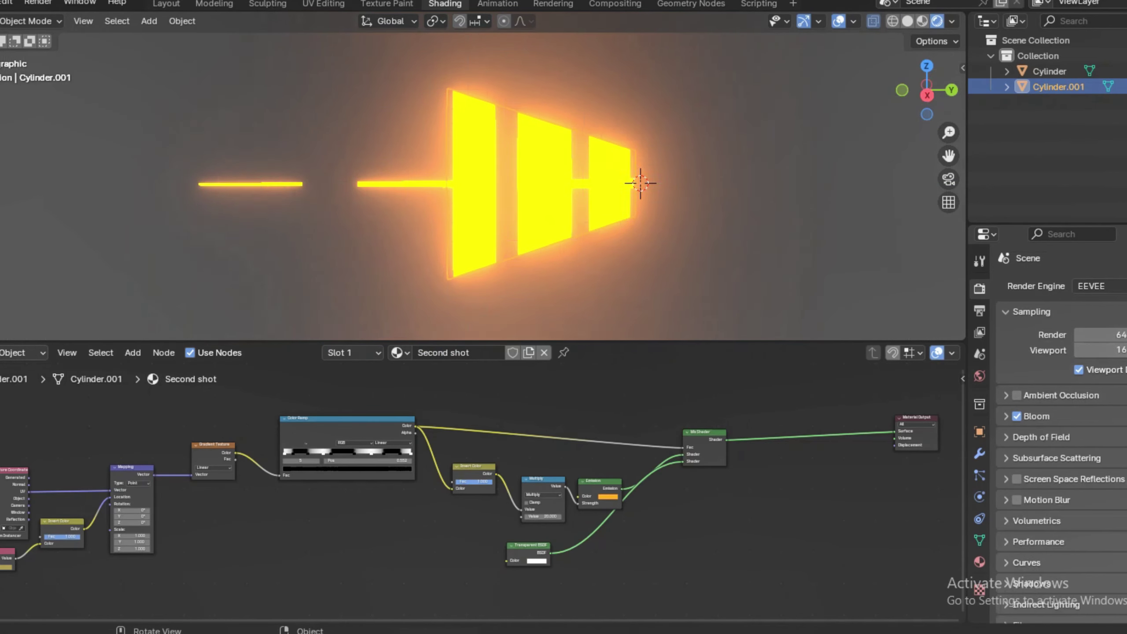
# - Preview the Color Ramp's output directly on the cone
pyautogui.scroll(6, 456, 495)
pyautogui.keyDown('ctrl'); pyautogui.keyDown('shift'); pyautogui.click(311, 400); pyautogui.keyUp('shift'); pyautogui.keyUp('ctrl')
pyautogui.press('KP_Decimal')
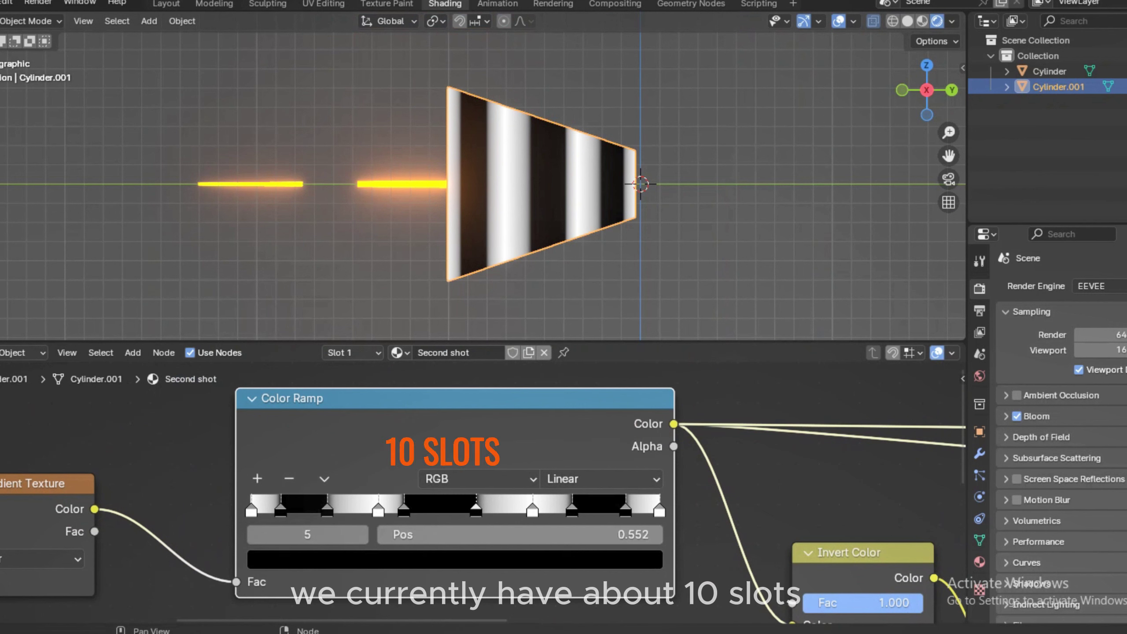
# - Remove six extra Color Ramp stops, starting with the one at 0.690, keeping two white end stops and two black ones
pyautogui.click(533, 511)
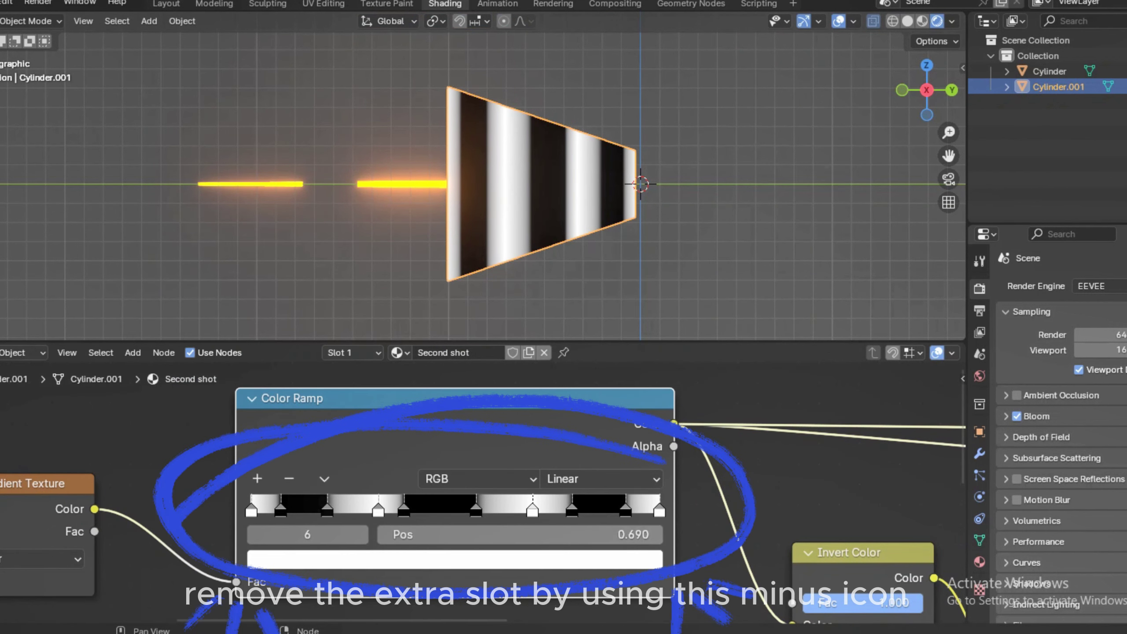
pyautogui.click(289, 478)
pyautogui.click(289, 479)
pyautogui.click(289, 478)
pyautogui.click(288, 479)
pyautogui.click(289, 479)
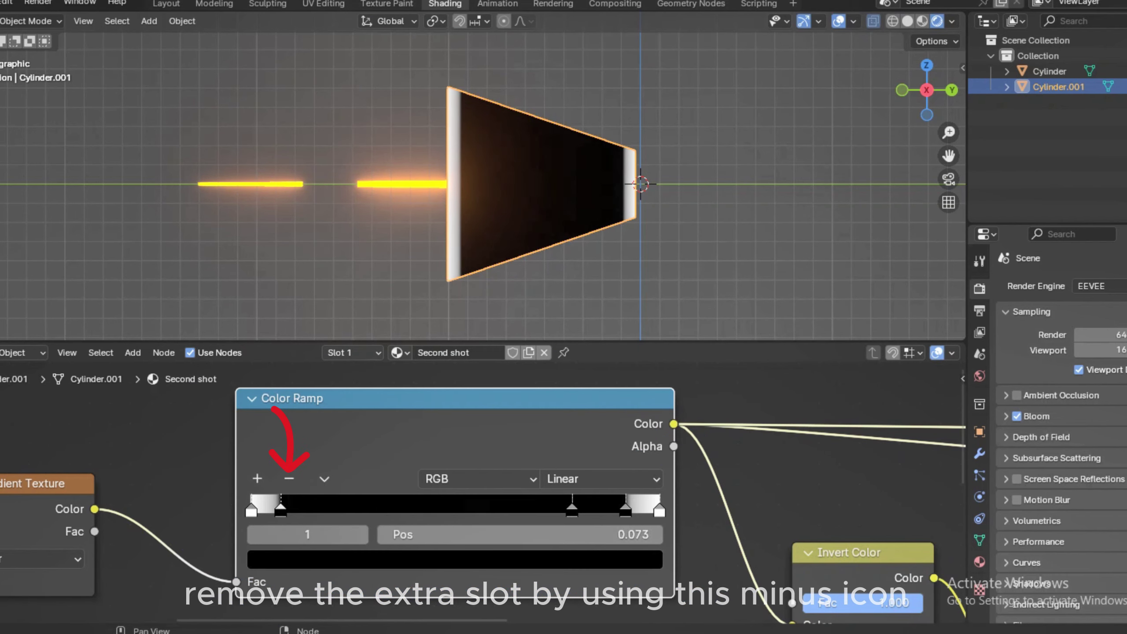
pyautogui.click(289, 478)
# - Reposition the two black Color Ramp stops to 0.249 and 0.613 to form a single black band
pyautogui.moveTo(572, 511); pyautogui.dragTo(445, 511)
pyautogui.moveTo(626, 511); pyautogui.dragTo(577, 511)
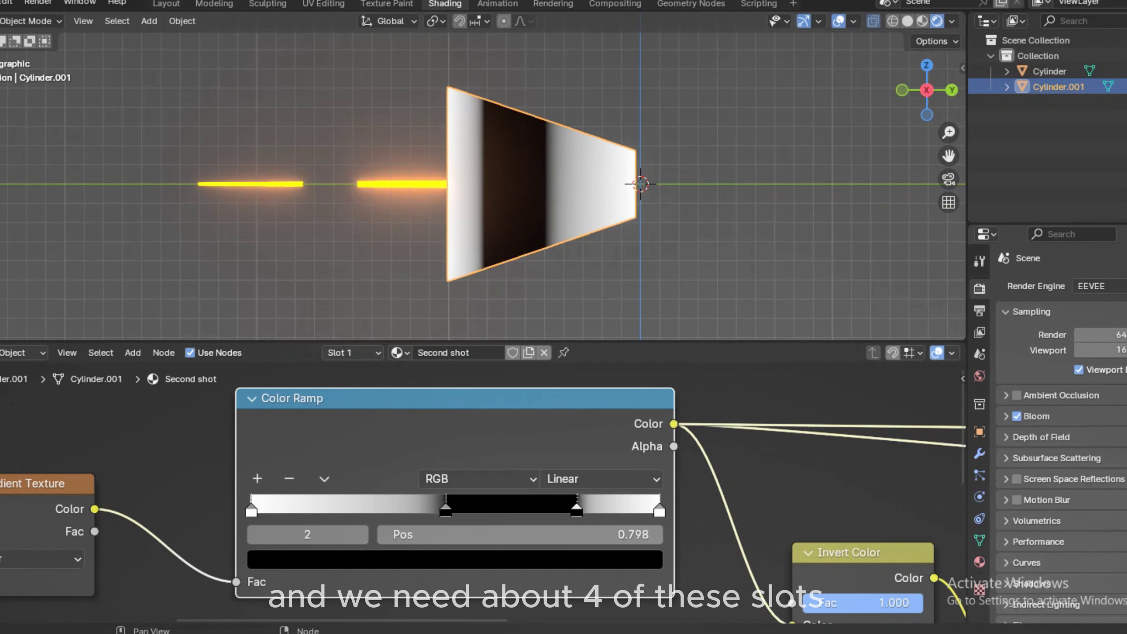
pyautogui.moveTo(445, 511); pyautogui.dragTo(354, 511)
pyautogui.moveTo(577, 511); pyautogui.dragTo(541, 511)
pyautogui.moveTo(354, 511); pyautogui.dragTo(370, 511)
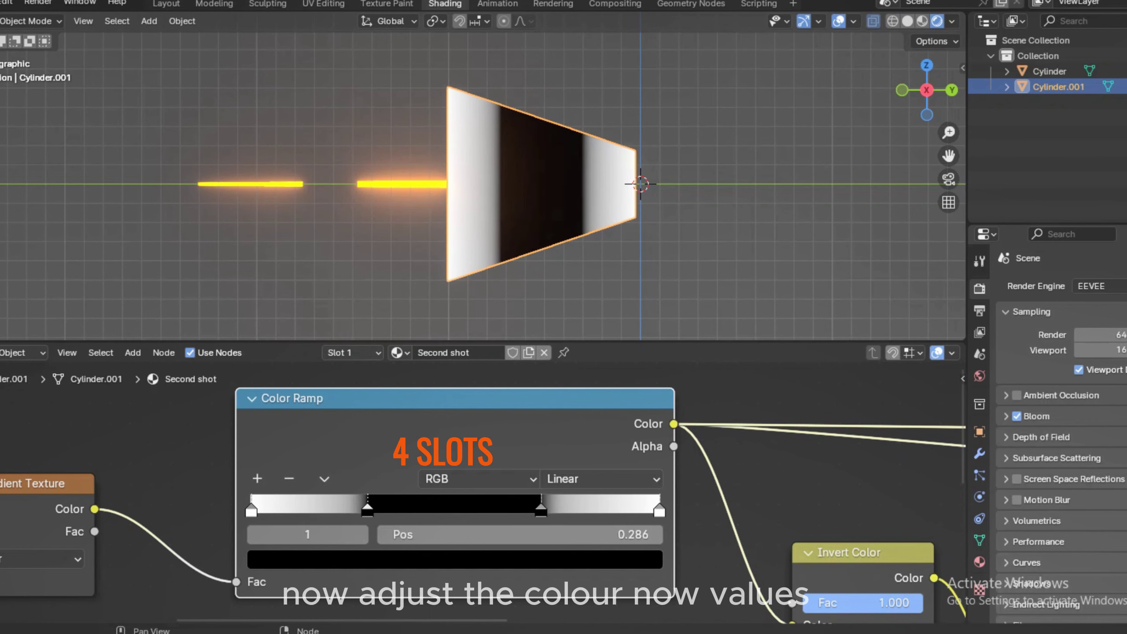
pyautogui.moveTo(542, 511); pyautogui.dragTo(495, 511)
pyautogui.moveTo(370, 511); pyautogui.dragTo(352, 511)
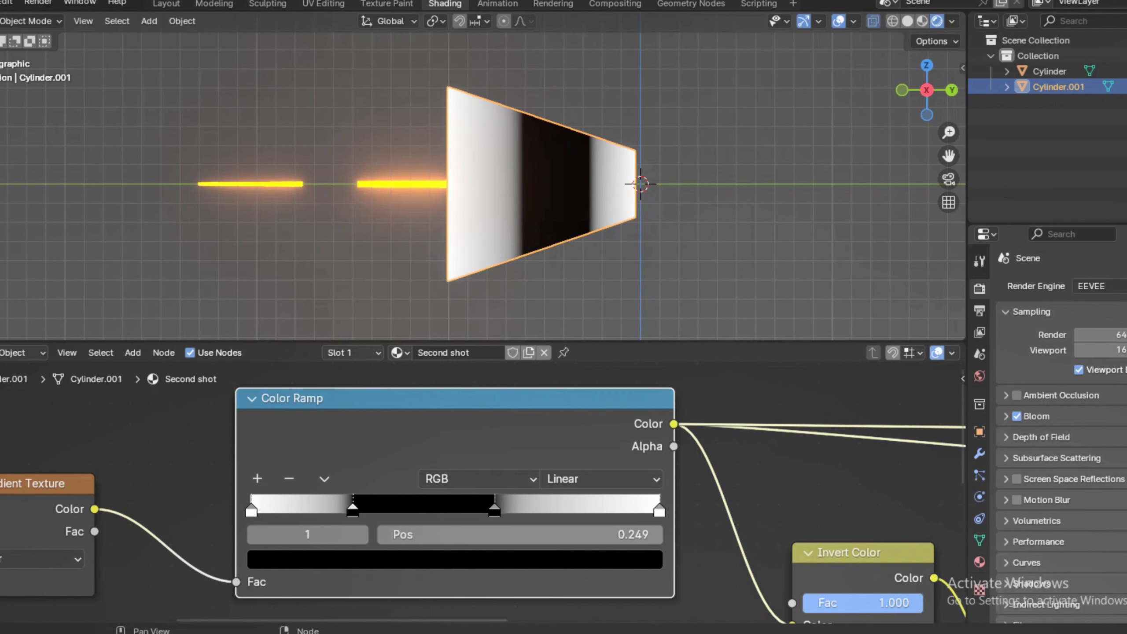
pyautogui.moveTo(494, 511); pyautogui.dragTo(501, 511)
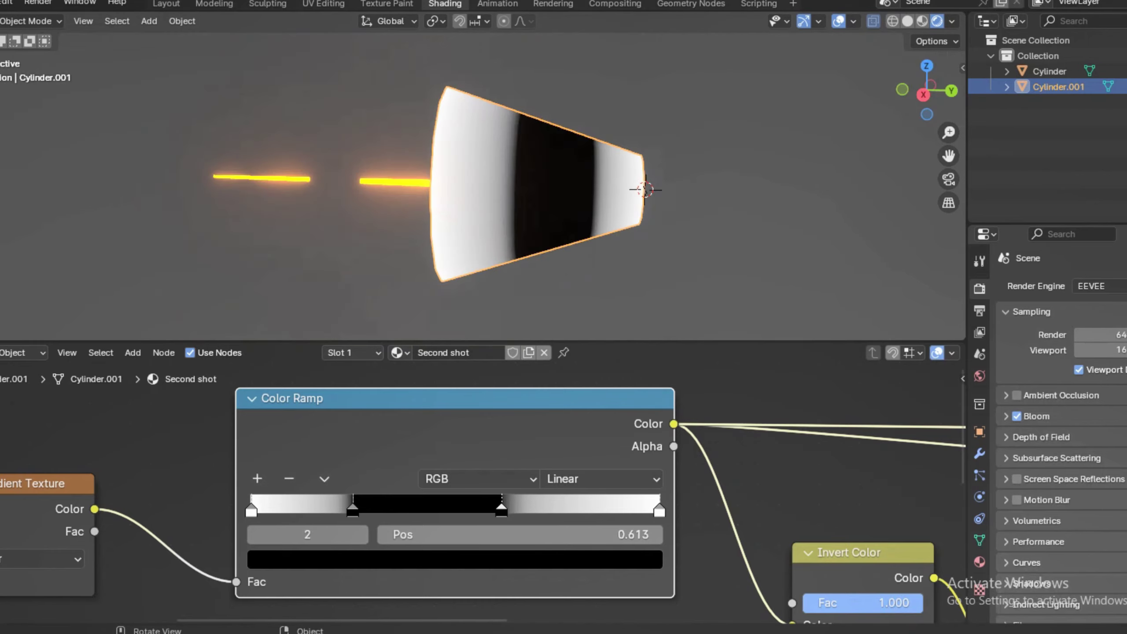
# - Add a Noise Texture node in the empty space below the Mapping node
pyautogui.press('Home')
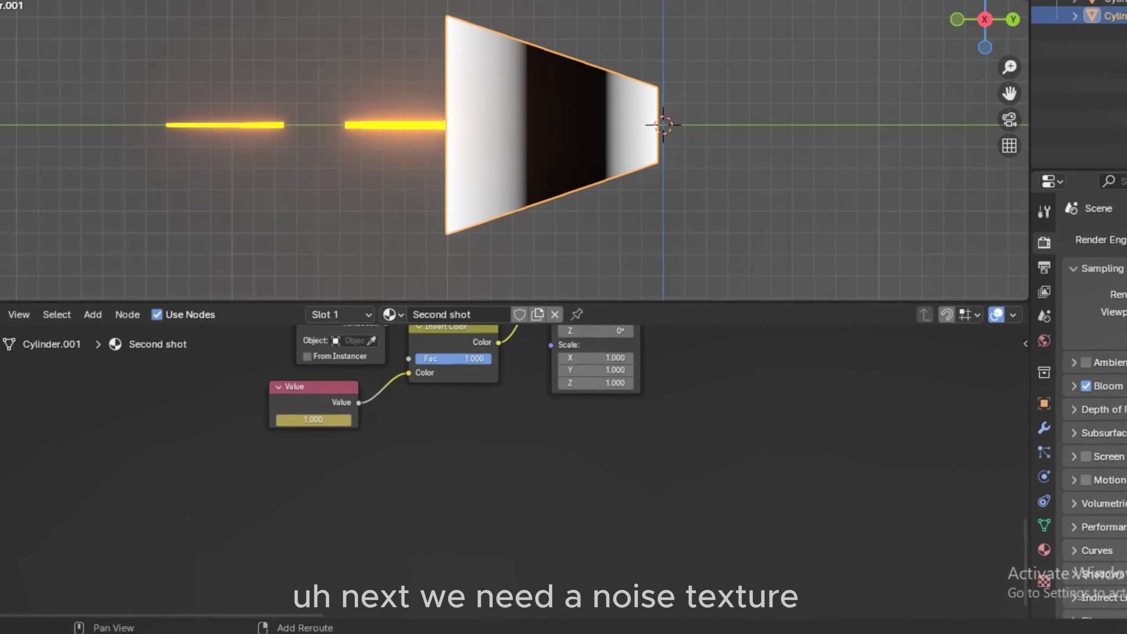
pyautogui.hotkey('shift', 'a')
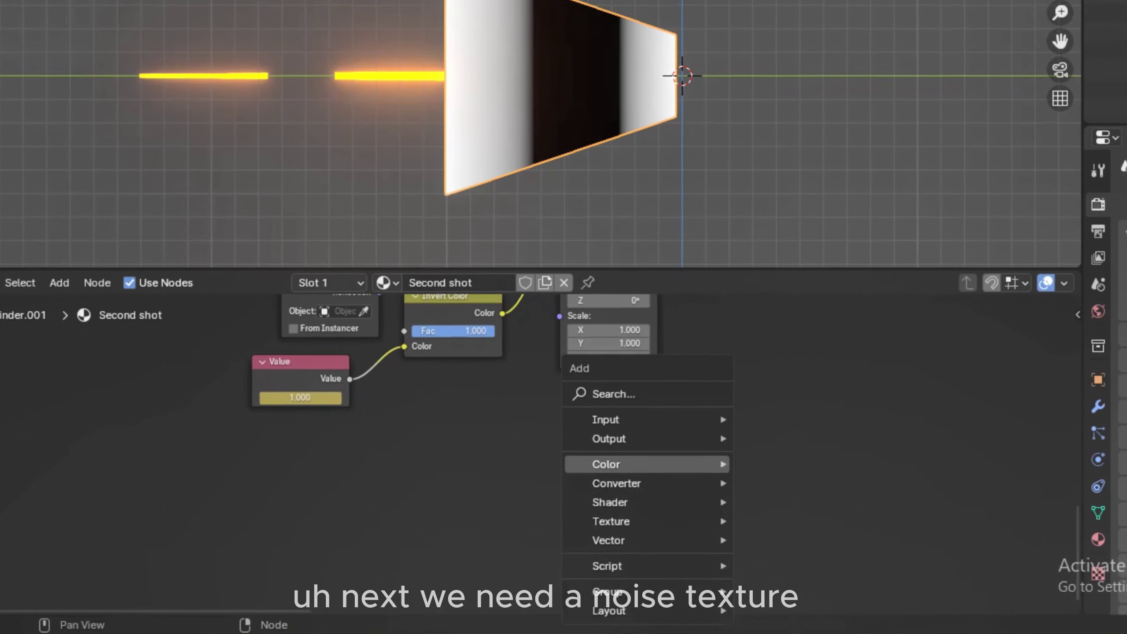
pyautogui.moveTo(623, 511)
pyautogui.click(823, 407)
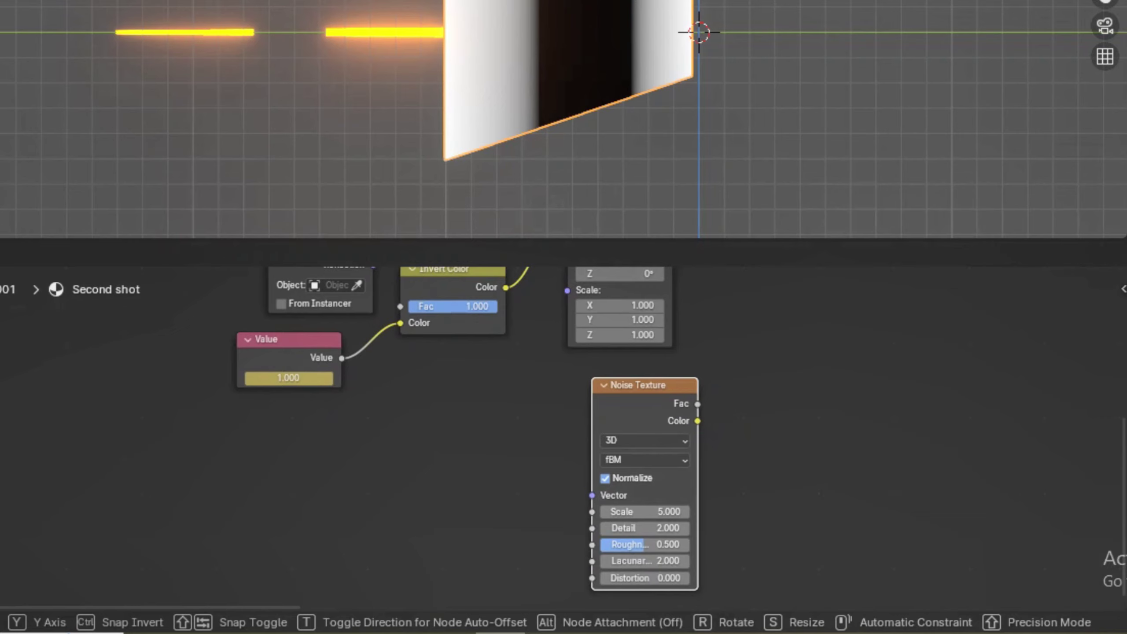
pyautogui.click(579, 374)
# - Duplicate the Mapping node and place the copy beneath the original, beside the Noise Texture
pyautogui.moveTo(579, 374); pyautogui.dragTo(402, 334, button='middle')
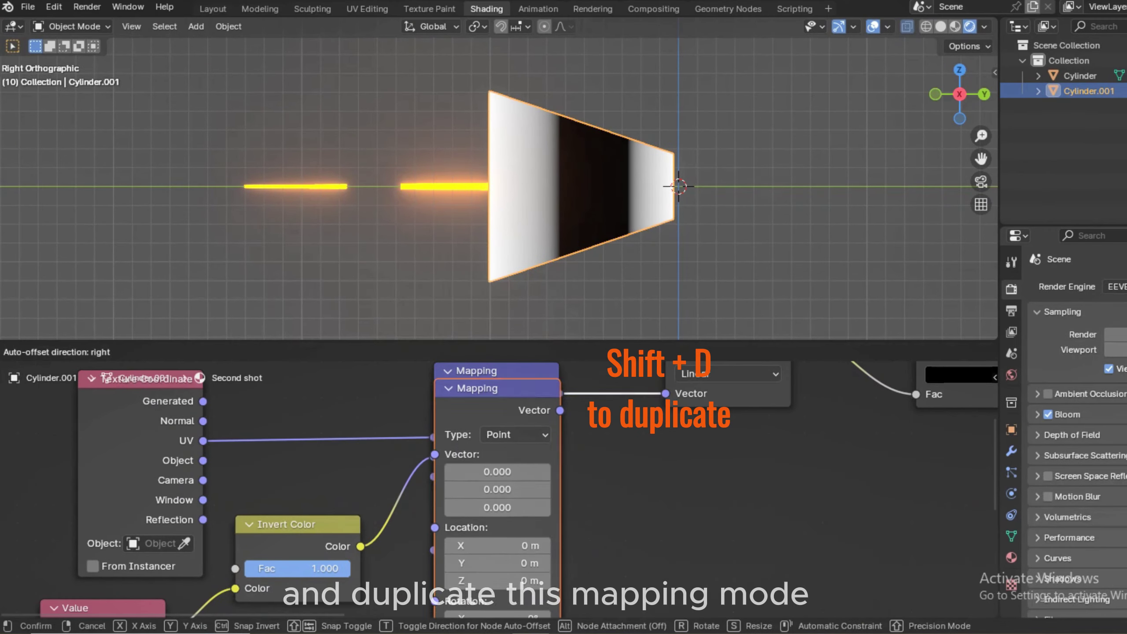
pyautogui.hotkey('shift', 'd')
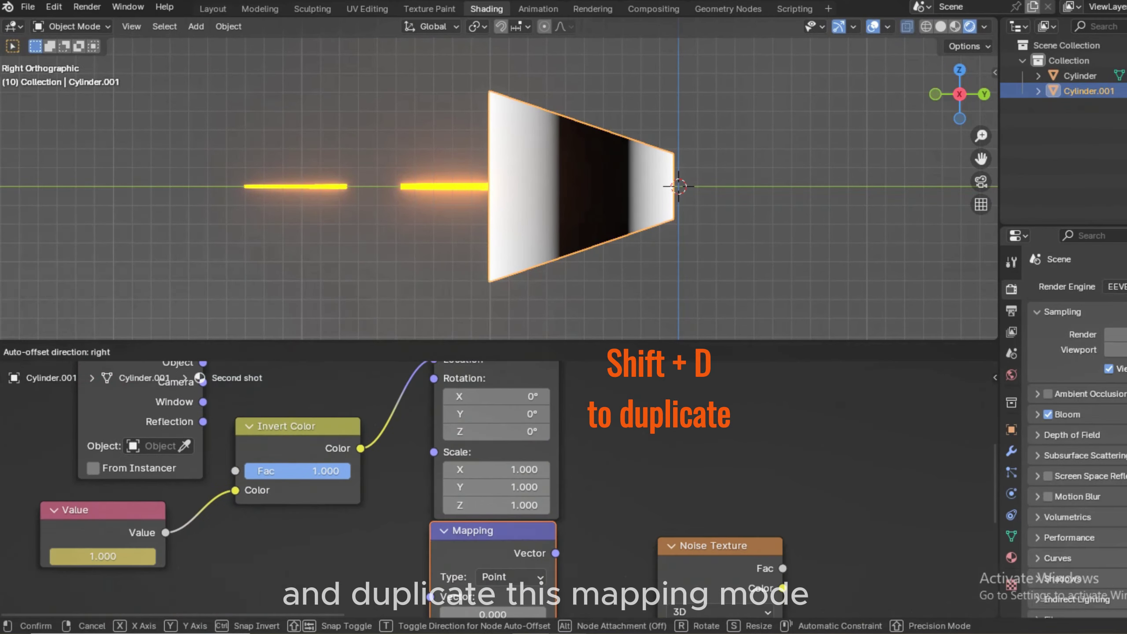
pyautogui.click(621, 466)
# - Add a second Color Ramp node after the Noise Texture node
pyautogui.scroll(-1, 630, 464)
pyautogui.hotkey('shift', 'a')
pyautogui.moveTo(657, 430)
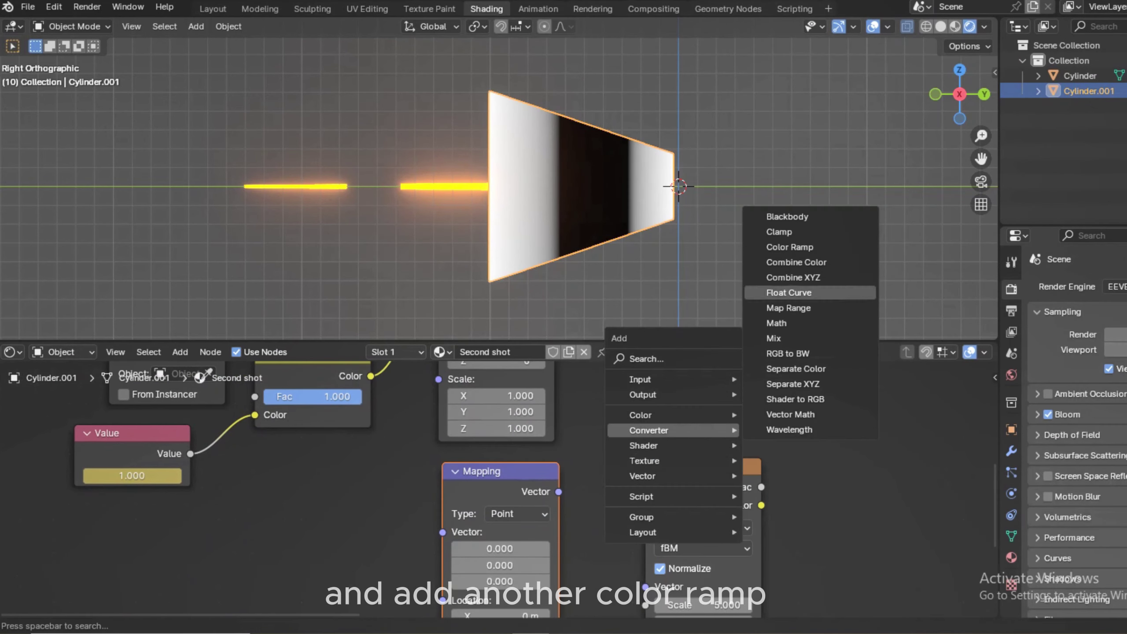
pyautogui.click(815, 248)
pyautogui.click(810, 401)
pyautogui.moveTo(810, 401); pyautogui.dragTo(397, 404, button='middle')
pyautogui.scroll(-5, 397, 413)
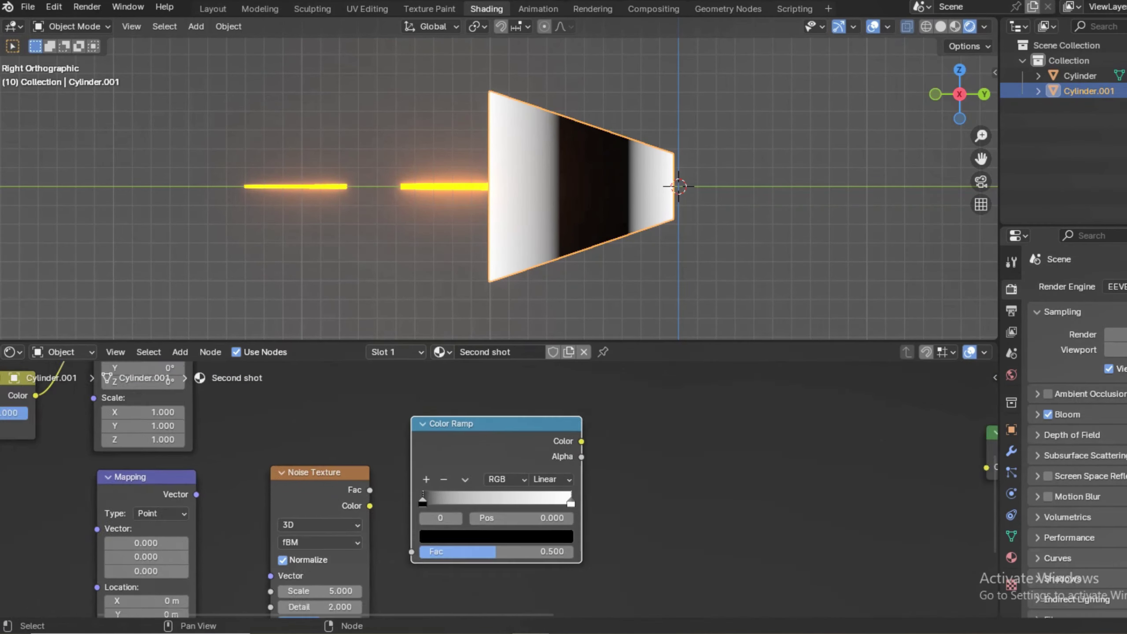
# - Move the Noise Texture node slightly closer to the duplicated Mapping node
pyautogui.moveTo(357, 477); pyautogui.dragTo(341, 473)
pyautogui.moveTo(342, 543); pyautogui.dragTo(496, 487, button='middle')
pyautogui.scroll(8, 496, 486)
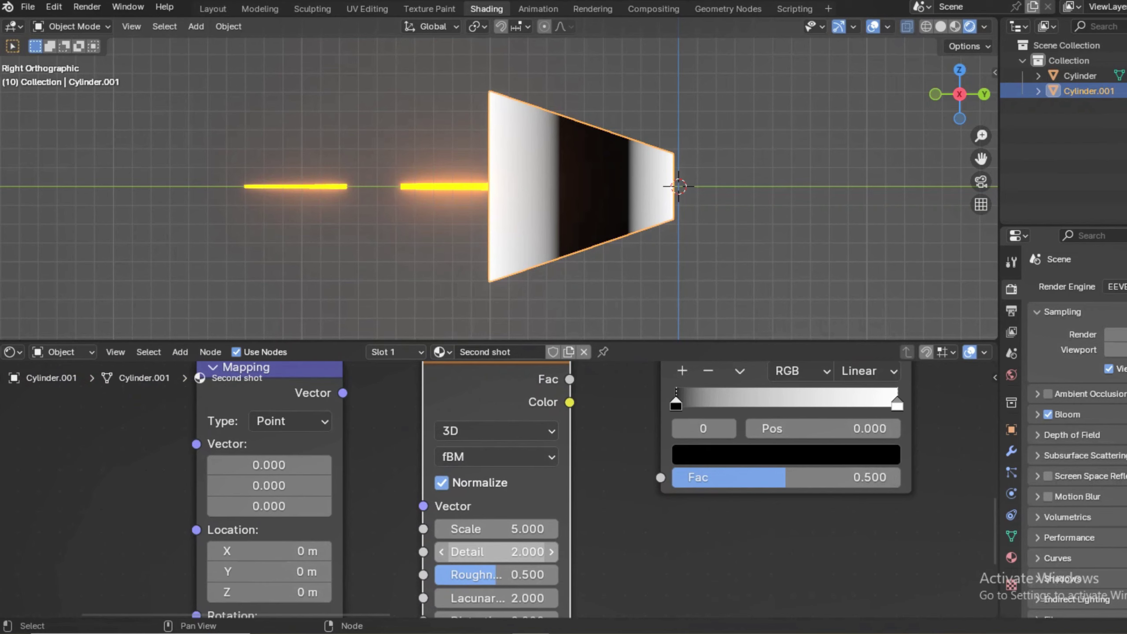
pyautogui.scroll(-6, 497, 488)
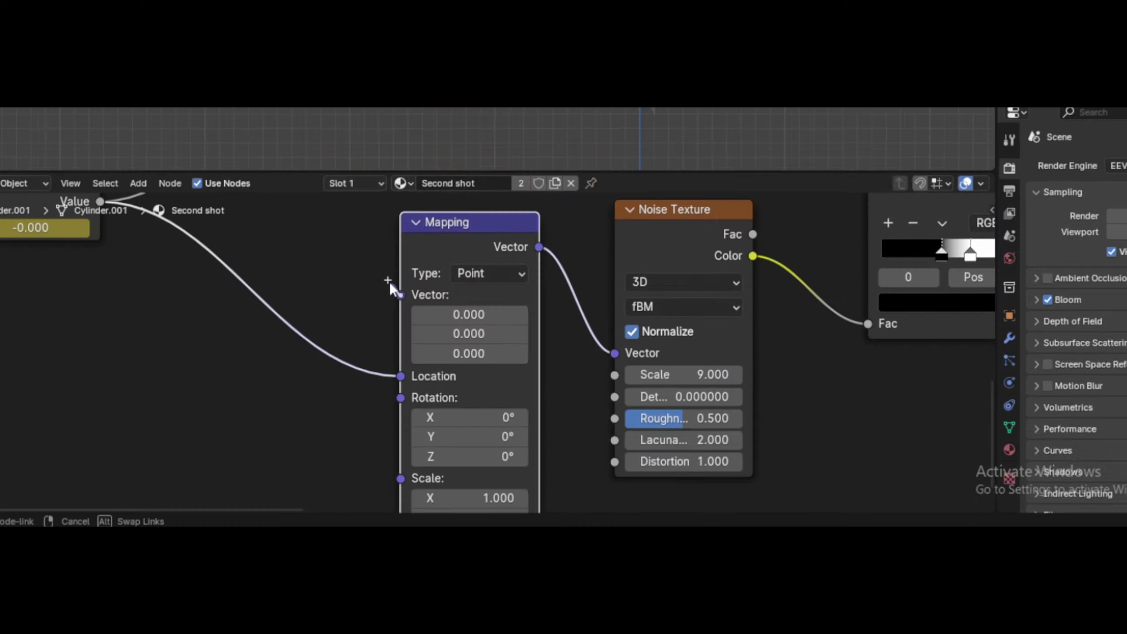
# - Connect the Texture Coordinate node's UV output to the Vector input of the duplicated Mapping node
pyautogui.moveTo(389, 281); pyautogui.dragTo(123, 301)
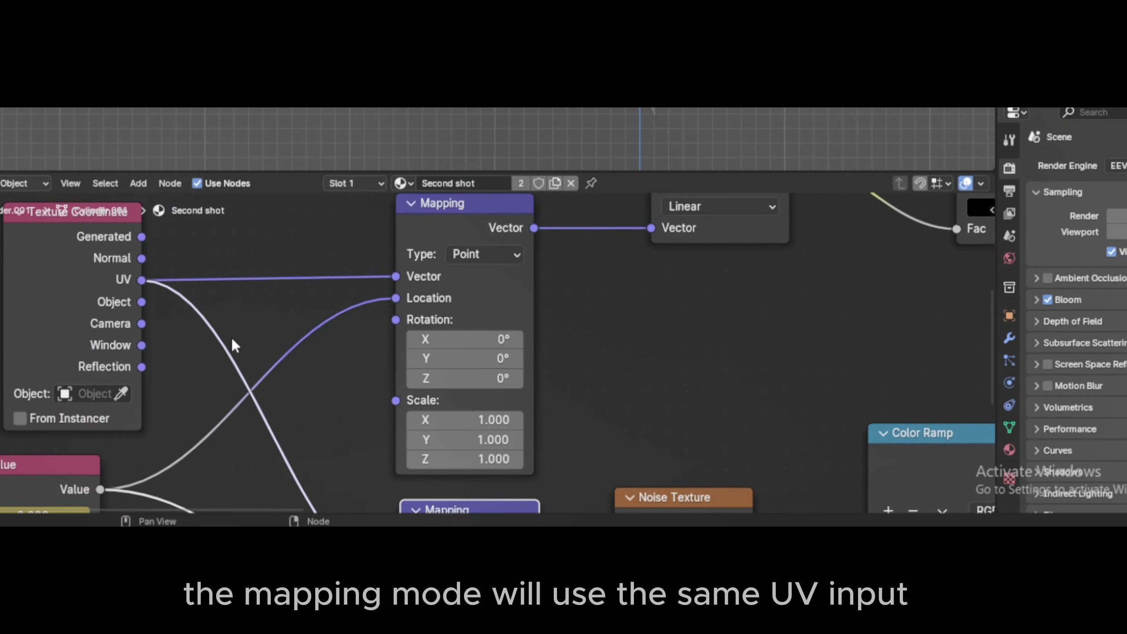
pyautogui.scroll(-2, 477, 467)
pyautogui.moveTo(460, 490); pyautogui.dragTo(414, 295, button='middle')
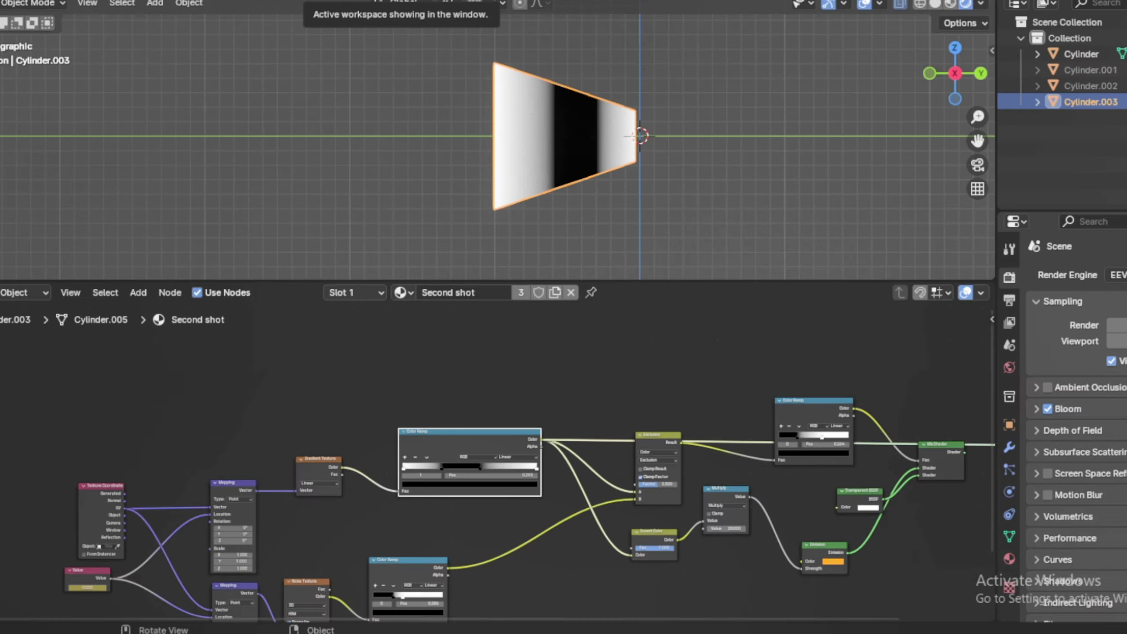
# - In the UV Editing workspace, select the cone's whole mesh and rotate its entire UV layout by about 180 degrees
pyautogui.click(270, 24)
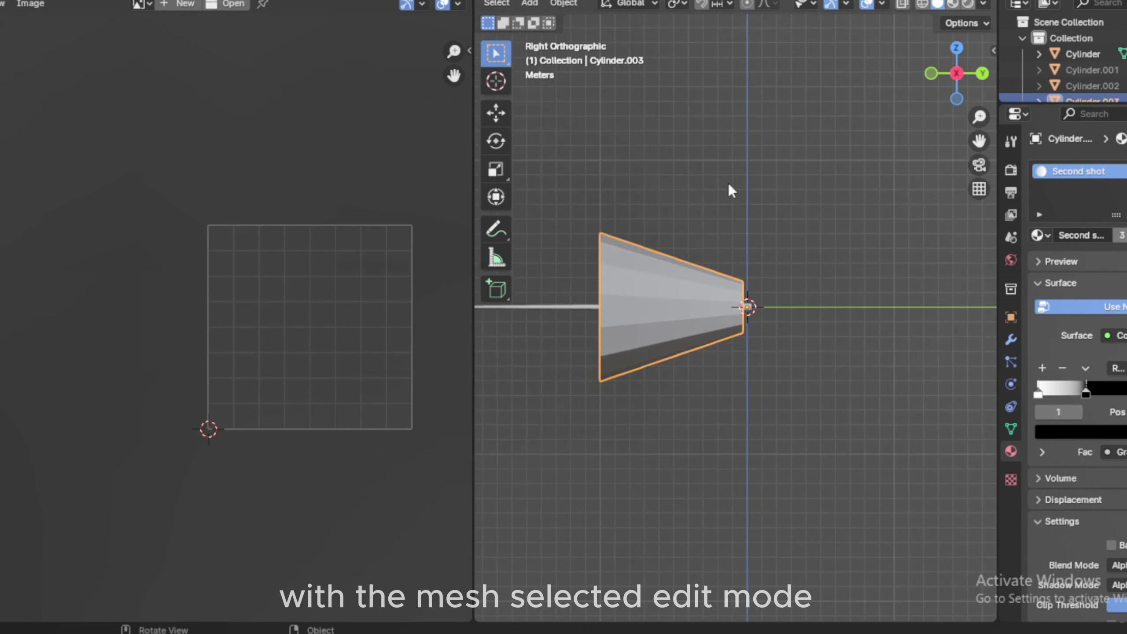
pyautogui.scroll(2, 777, 268)
pyautogui.press('Tab')
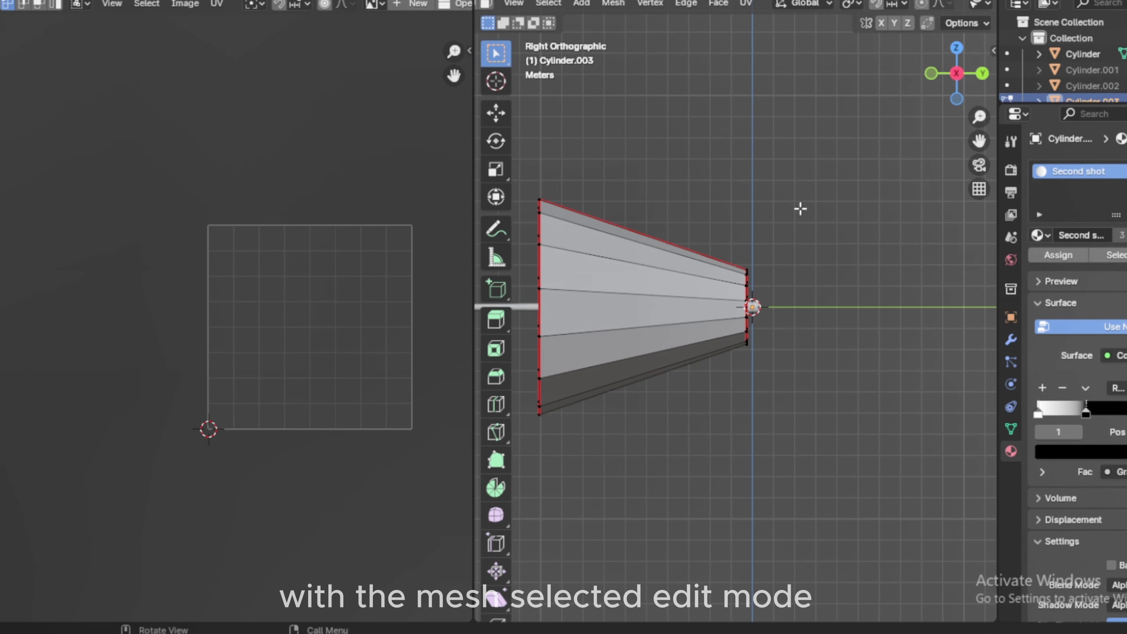
pyautogui.press('a')
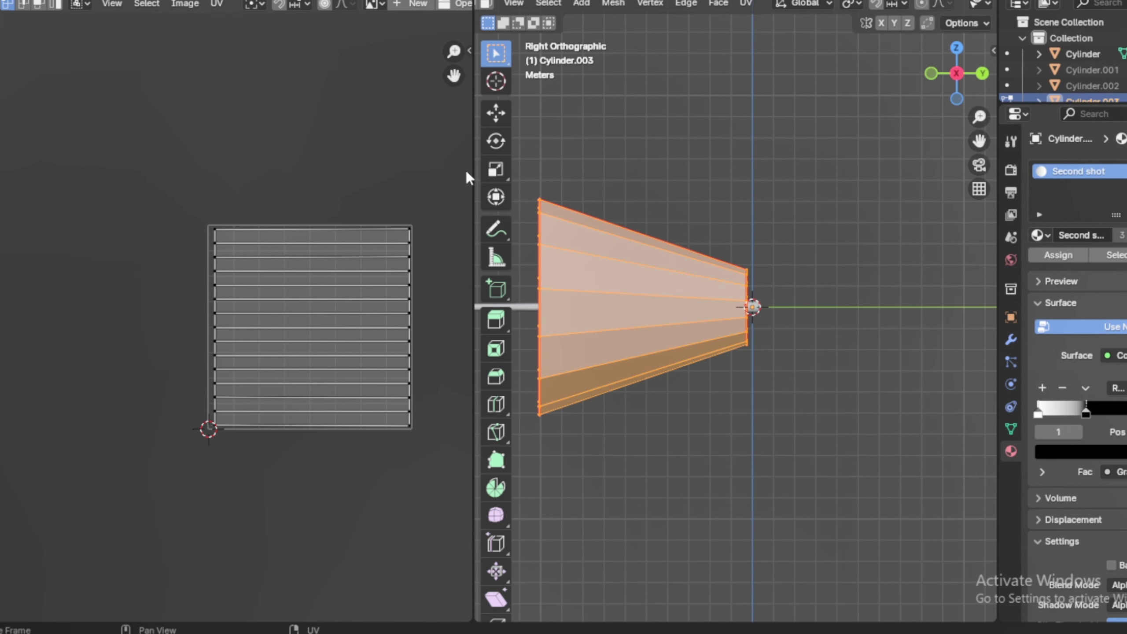
pyautogui.scroll(-3, 969, 9)
pyautogui.press('a')
pyautogui.write('r')
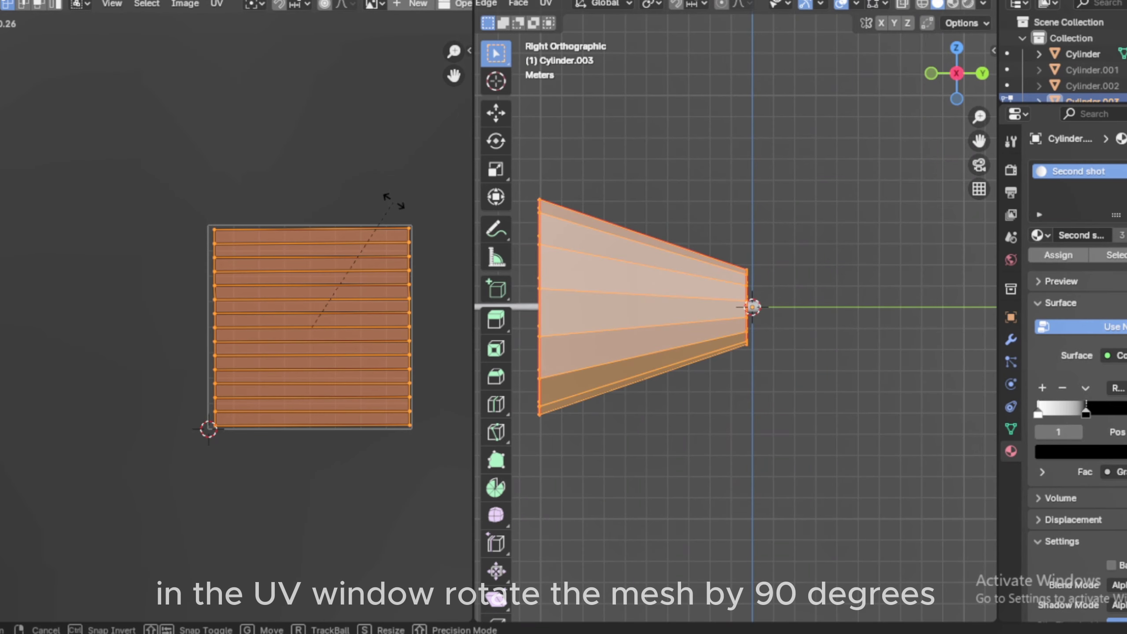
pyautogui.write('180')
pyautogui.press('Return')
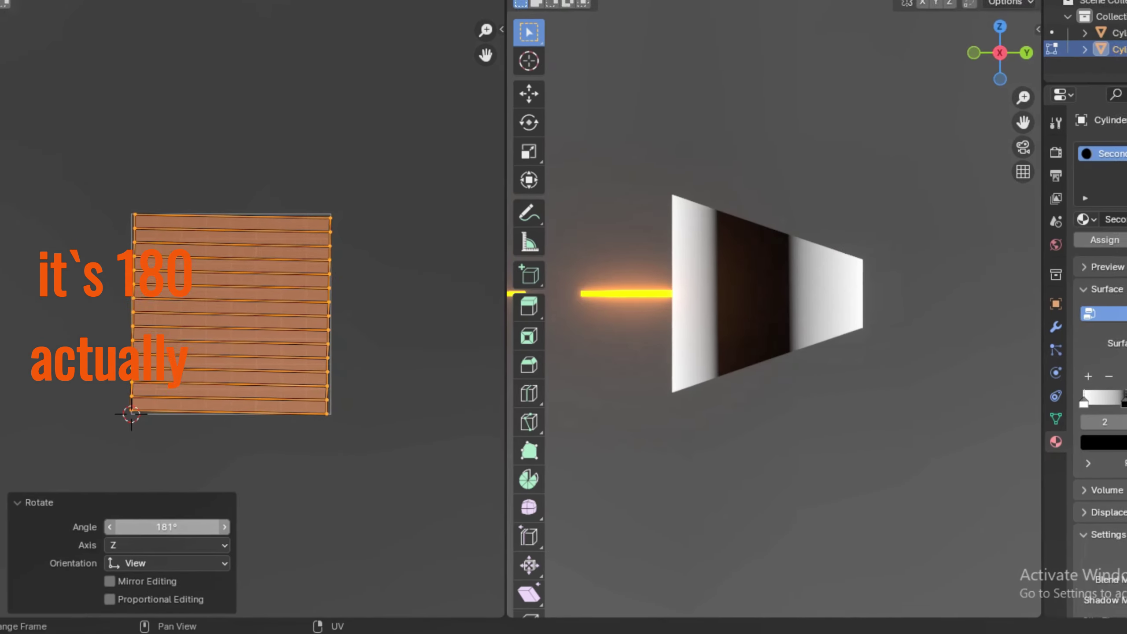
# - Correct the UV rotation angle to exactly 180 degrees
pyautogui.click(147, 533)
pyautogui.press('End')
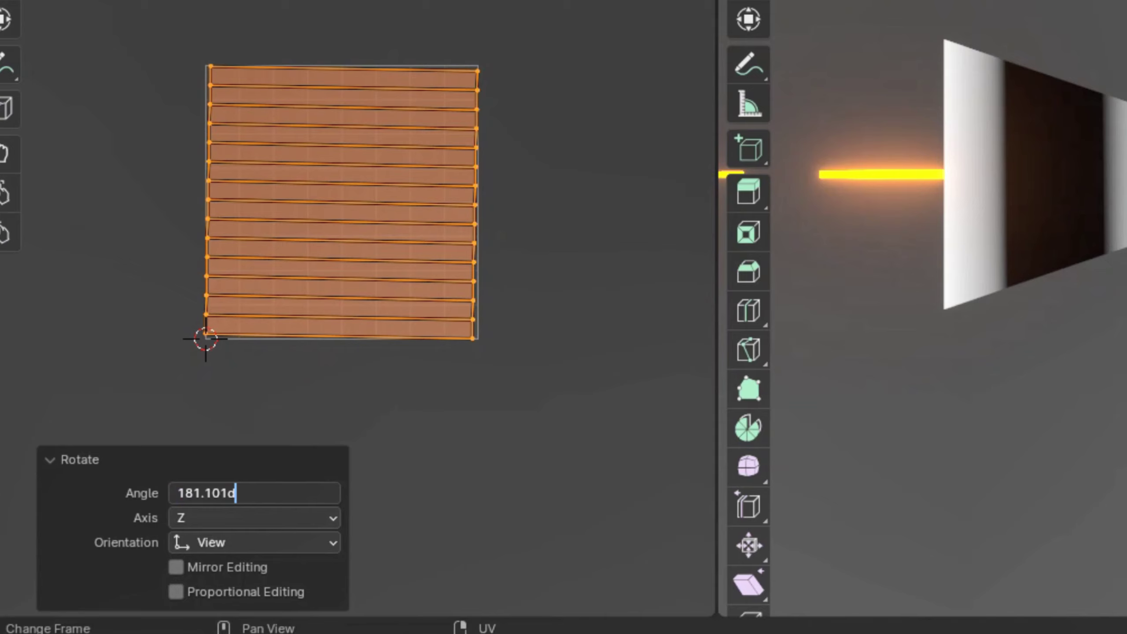
pyautogui.press('BackSpace')
pyautogui.press('BackSpace')
pyautogui.press('BackSpace')
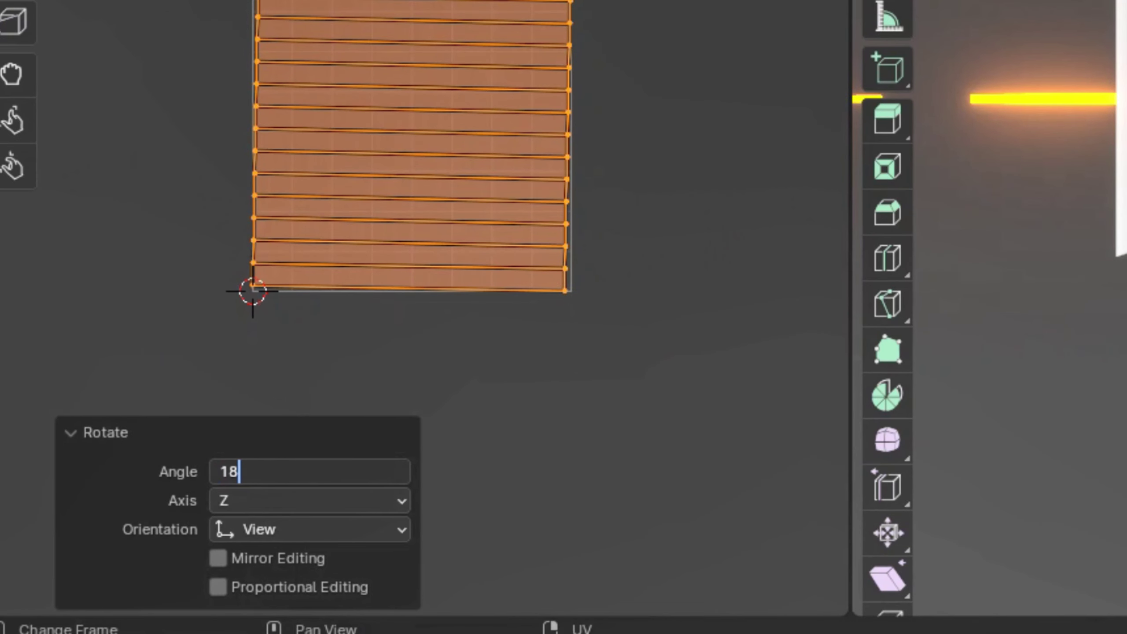
pyautogui.write('0')
pyautogui.press('Return')
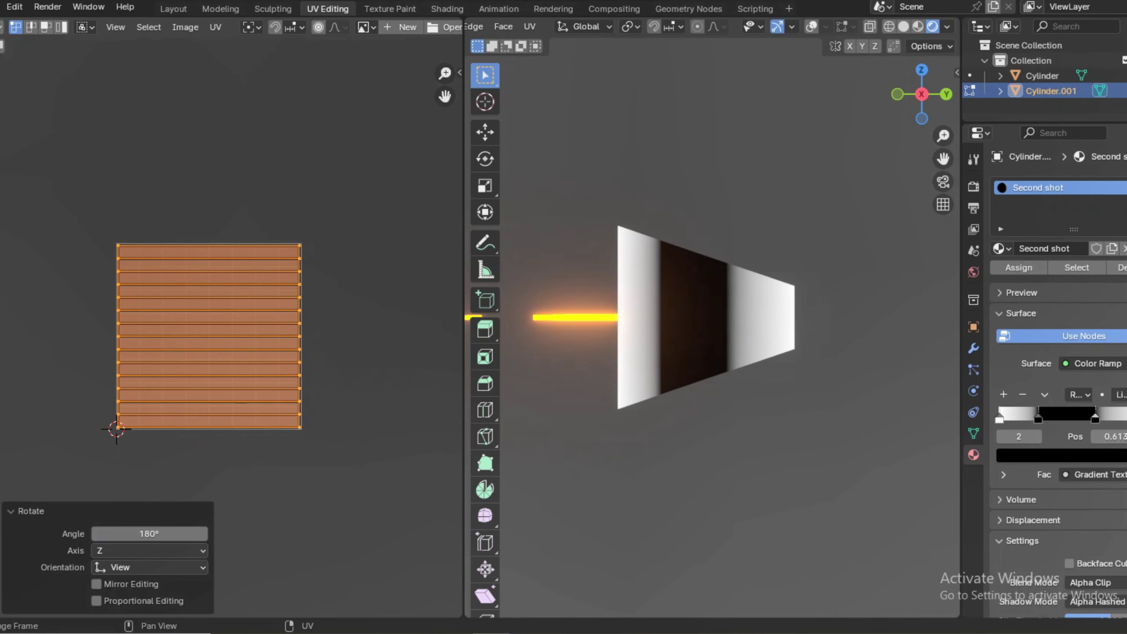
# - Move the right-hand edge of the UV layout along X to the middle of the UV map and scale it to 0.116
pyautogui.moveTo(153, 246); pyautogui.dragTo(66, 500)
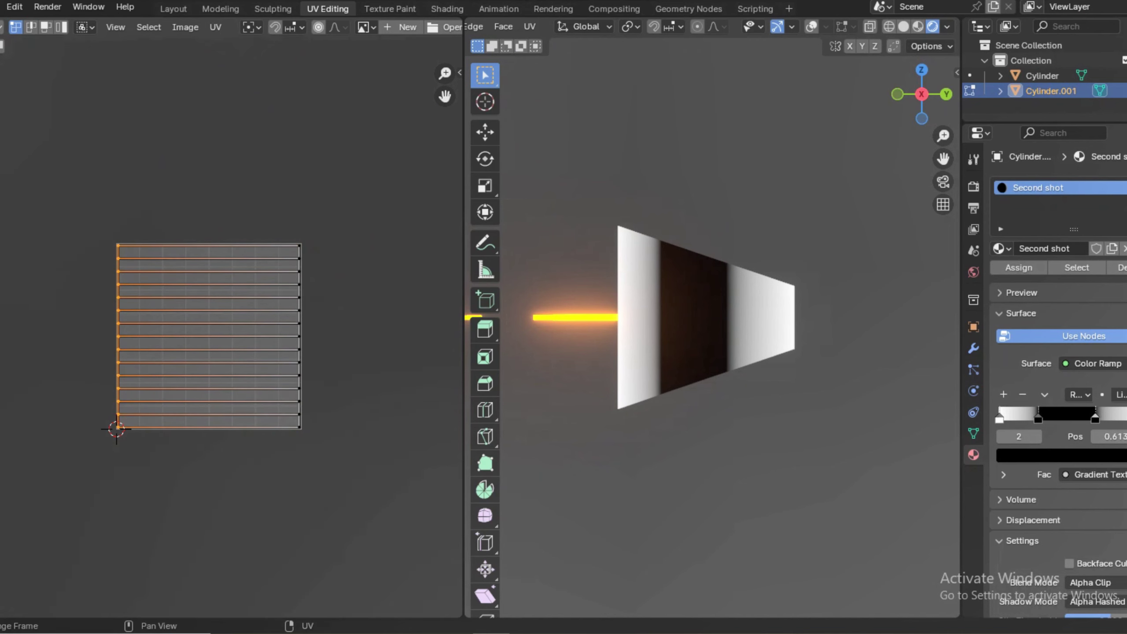
pyautogui.moveTo(346, 210); pyautogui.dragTo(255, 511)
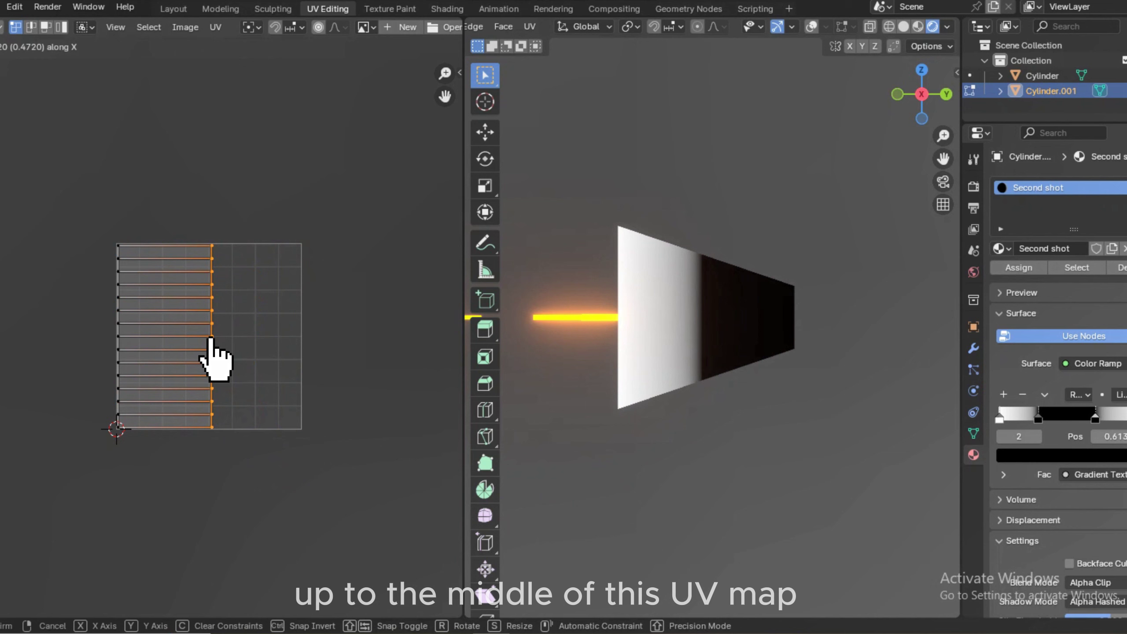
pyautogui.click(211, 338)
pyautogui.press('s')
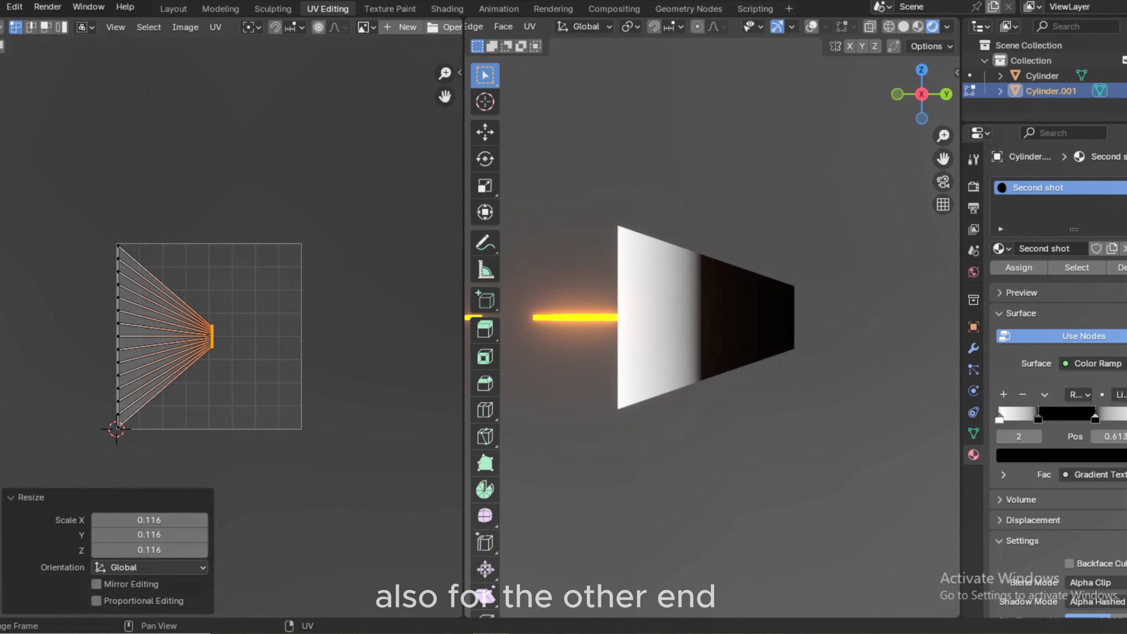
# - Move the left-hand UV edge about 0.42 m outward along X beyond the UV plane, enlarge it, and return to Object Mode
pyautogui.moveTo(58, 220); pyautogui.dragTo(155, 498)
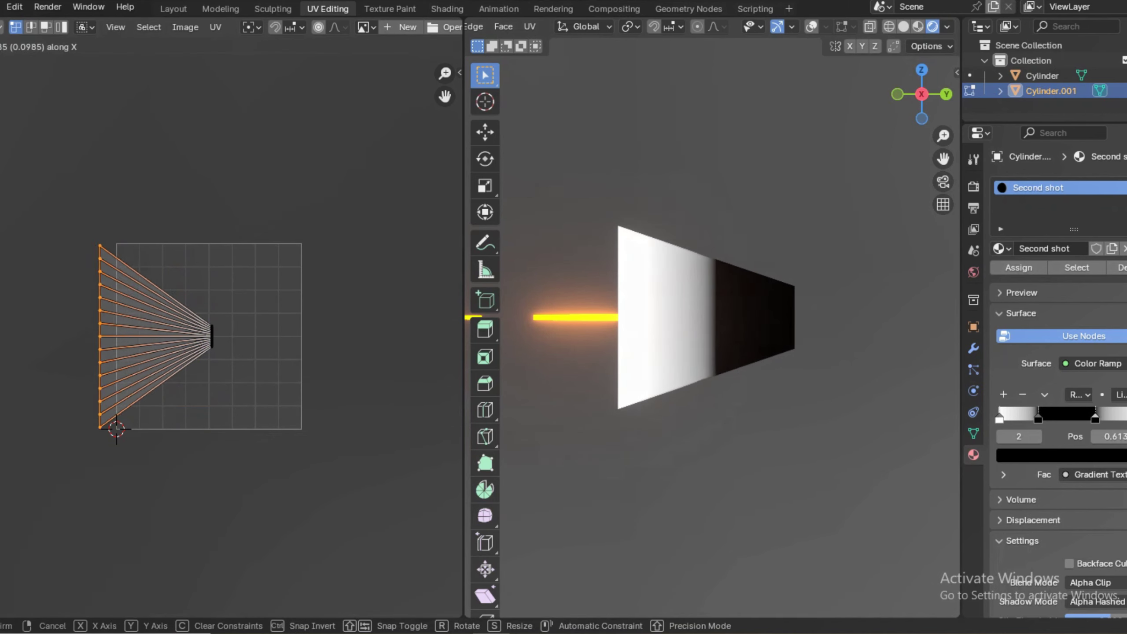
pyautogui.click(116, 429)
pyautogui.press('s')
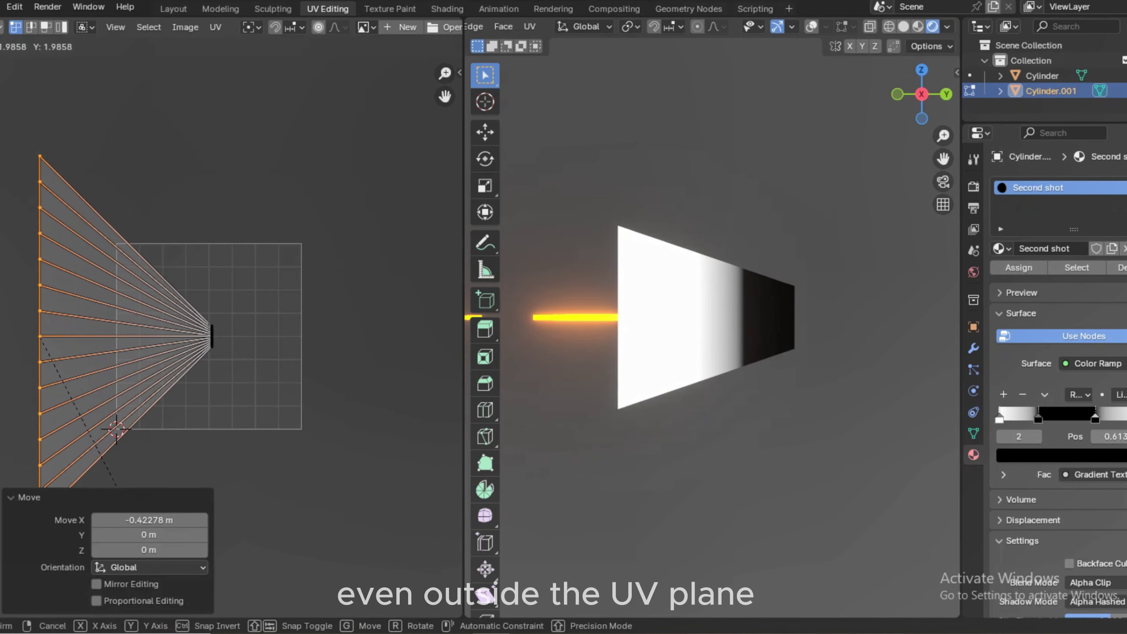
pyautogui.press('Tab')
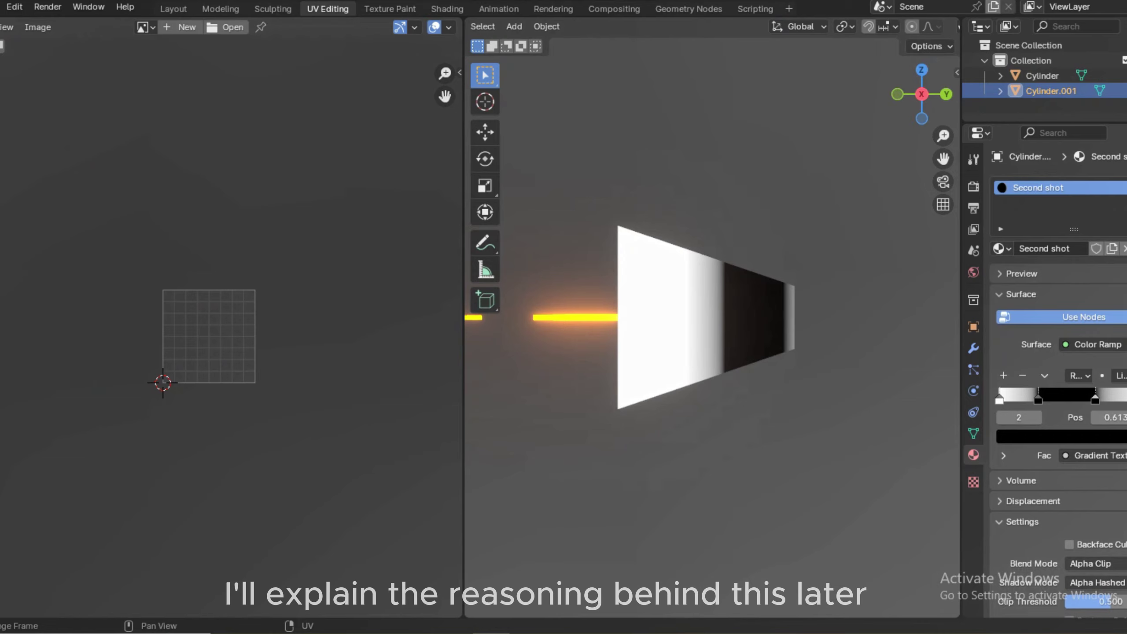
# - In the Shading workspace, preview the noise Color Ramp's output on the cone
pyautogui.click(447, 8)
pyautogui.scroll(-5, 528, 466)
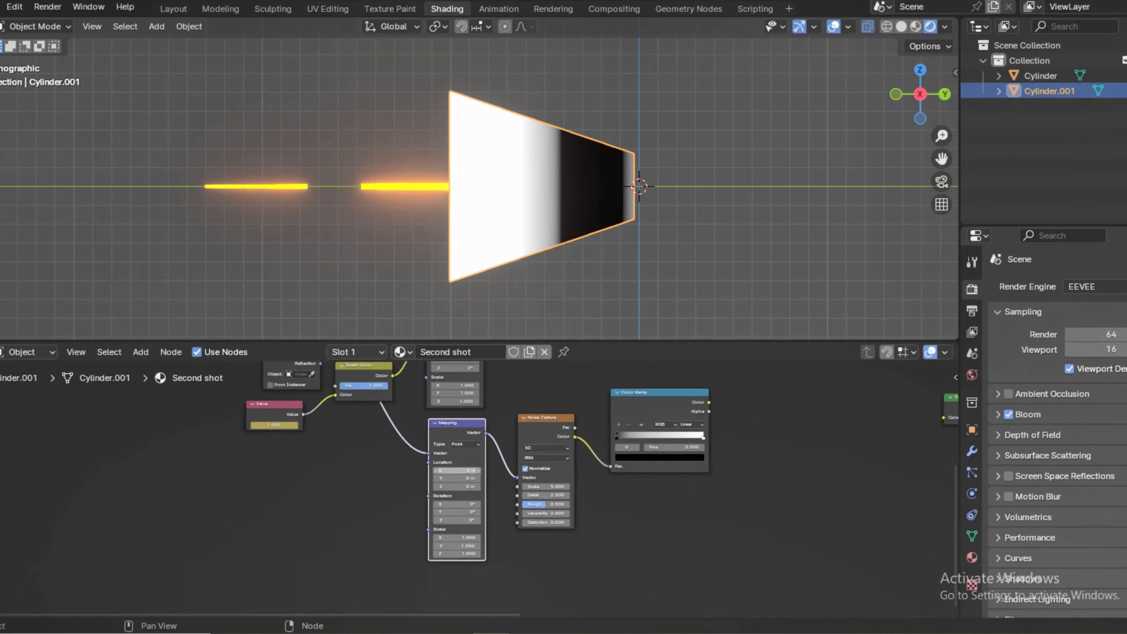
pyautogui.moveTo(673, 414); pyautogui.dragTo(889, 379)
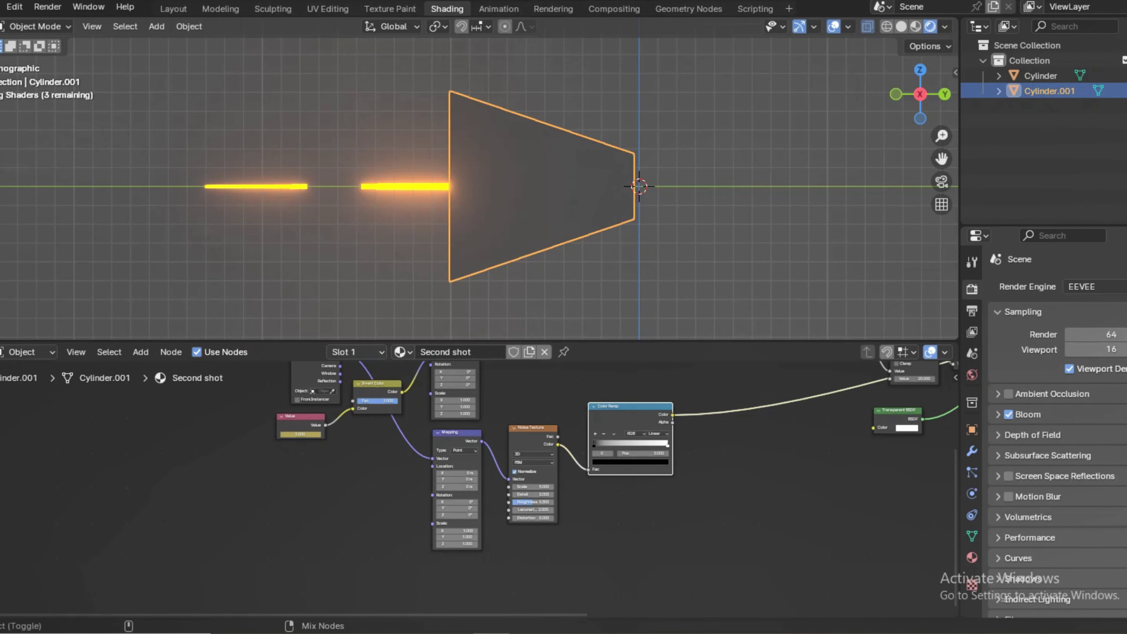
pyautogui.scroll(7, 458, 487)
pyautogui.scroll(-7, 458, 488)
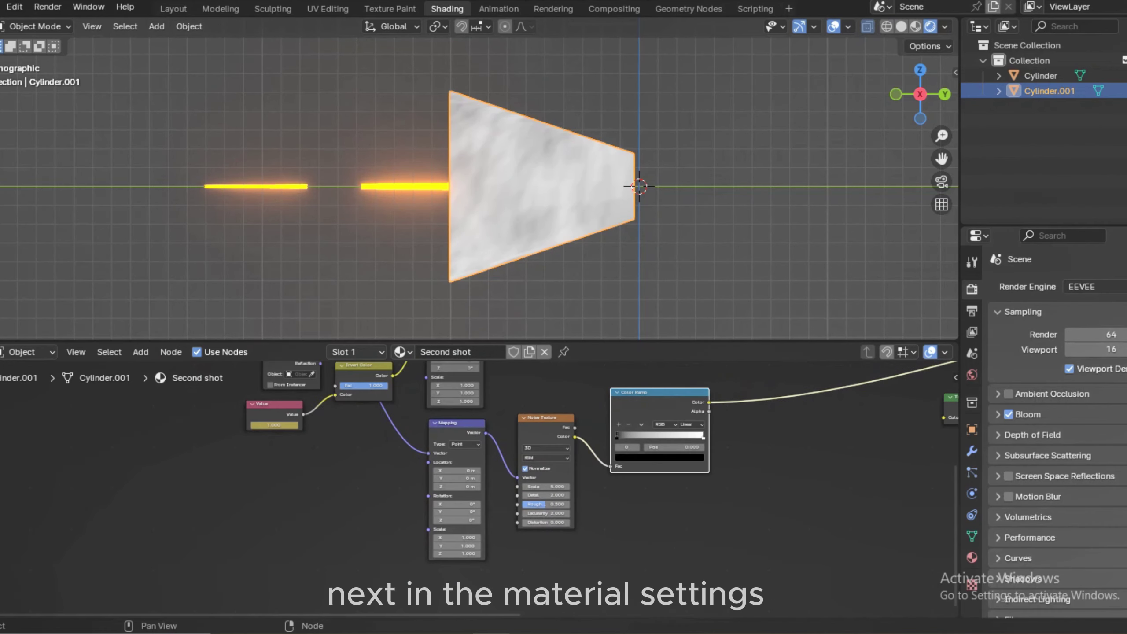
# - Detach the Invert Color node between the Value and Mapping nodes and move it out of the way
pyautogui.scroll(-1, 455, 482)
pyautogui.click(387, 404)
pyautogui.moveTo(387, 405); pyautogui.dragTo(454, 481, button='middle')
pyautogui.scroll(9, 453, 481)
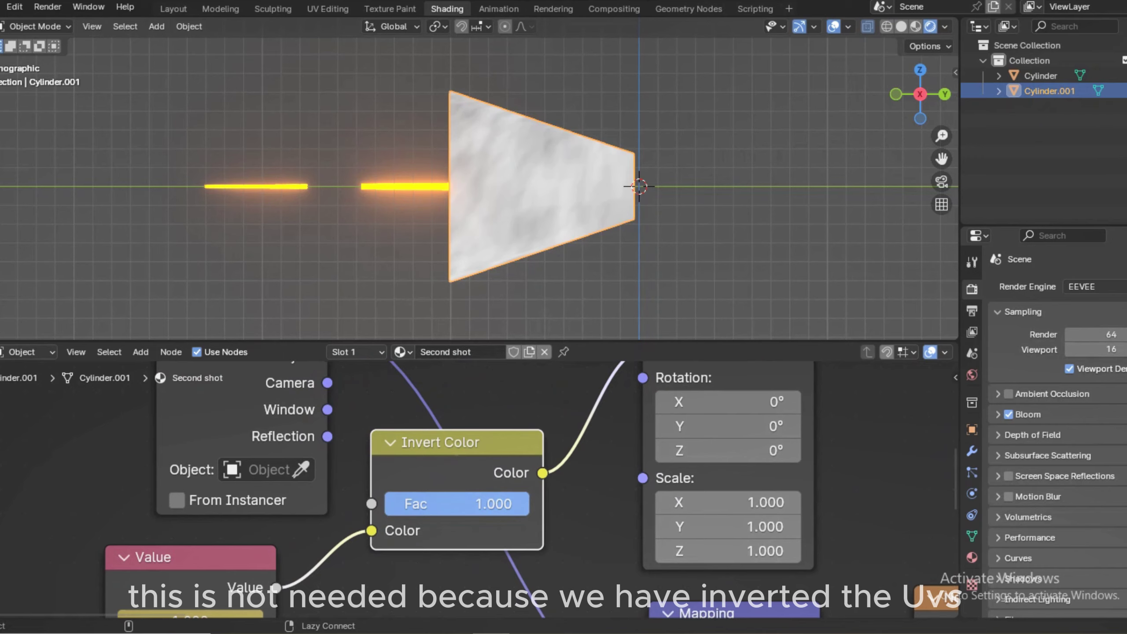
pyautogui.keyDown('alt'); pyautogui.moveTo(457, 453); pyautogui.dragTo(53, 437); pyautogui.keyUp('alt')
# - Set the Noise Texture node's scale to 9 and its distortion to 1
pyautogui.scroll(-3, 482, 489)
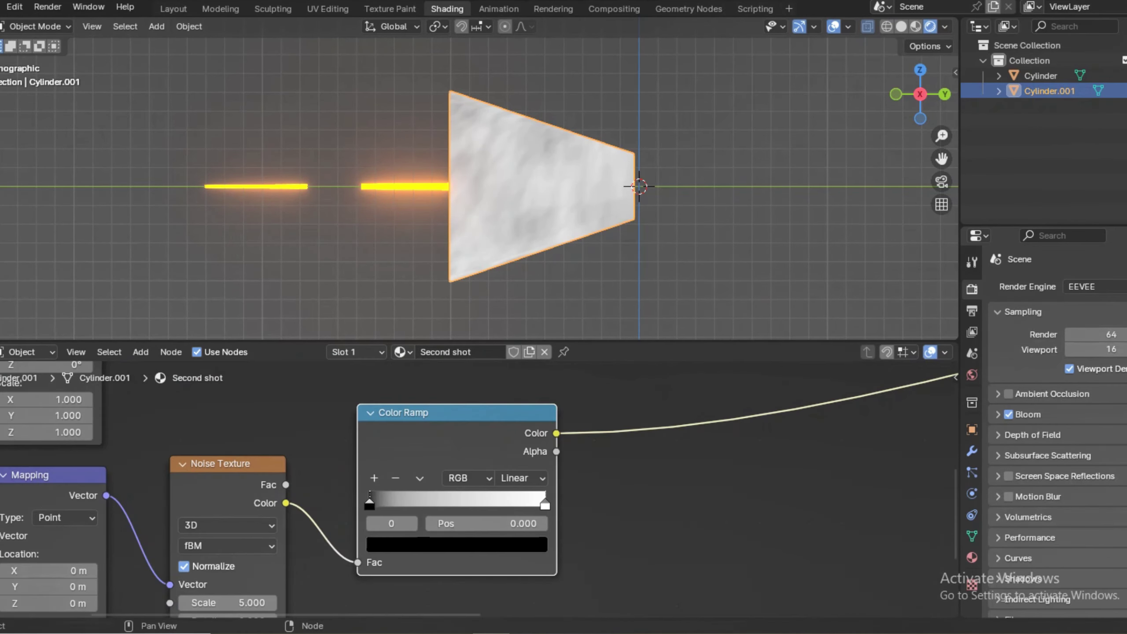
pyautogui.click(221, 488)
pyautogui.scroll(-1, 235, 573)
pyautogui.moveTo(235, 573); pyautogui.dragTo(466, 447, button='middle')
pyautogui.scroll(2, 466, 448)
pyautogui.write('9')
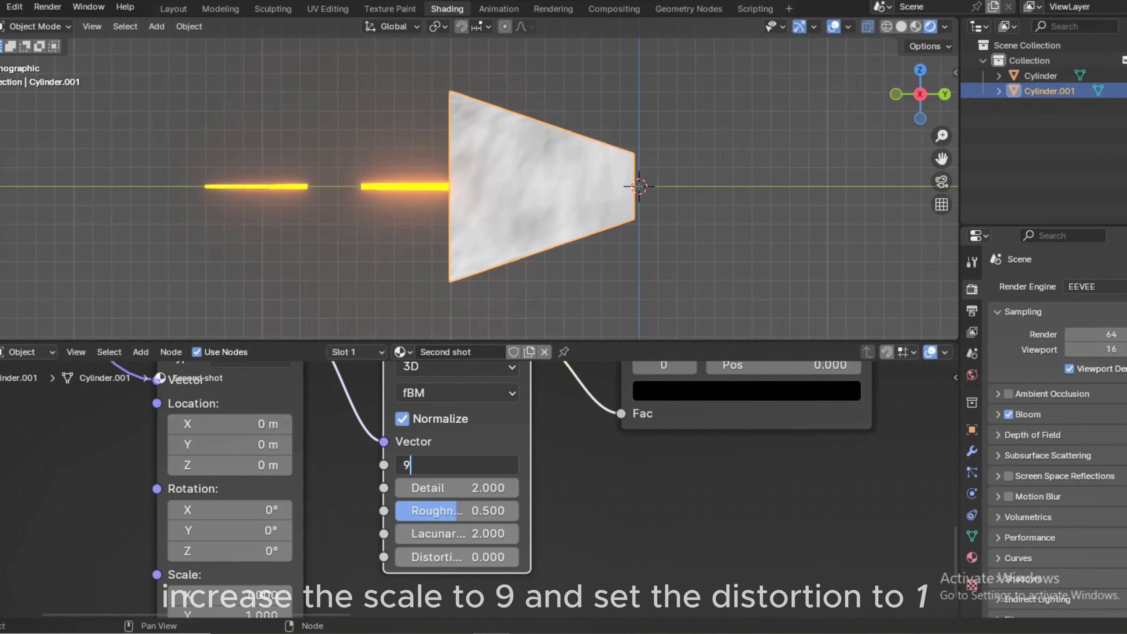
pyautogui.press('Return')
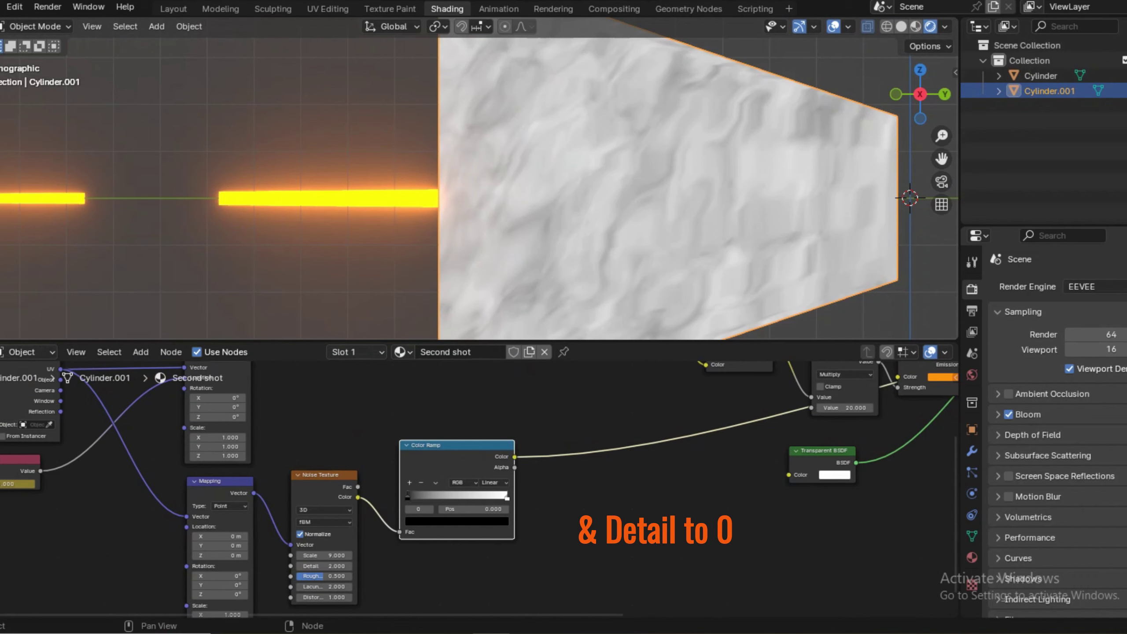
# - Move the noise Color Ramp's white stop inward and shift its black stop to position 0.250
pyautogui.scroll(4, 457, 488)
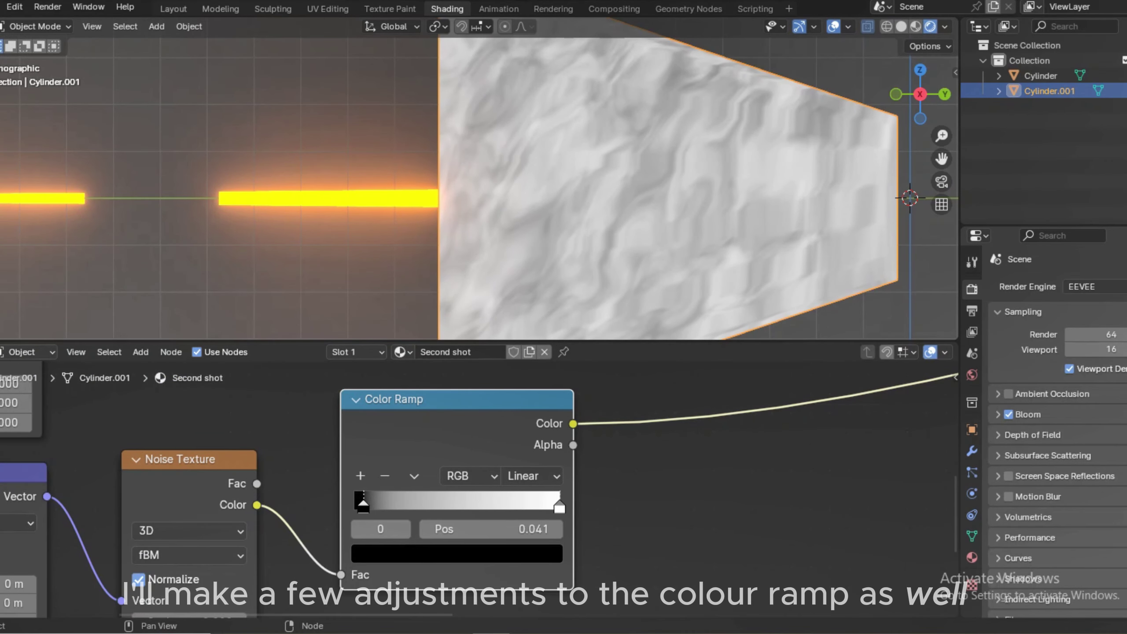
pyautogui.moveTo(538, 505); pyautogui.dragTo(496, 505)
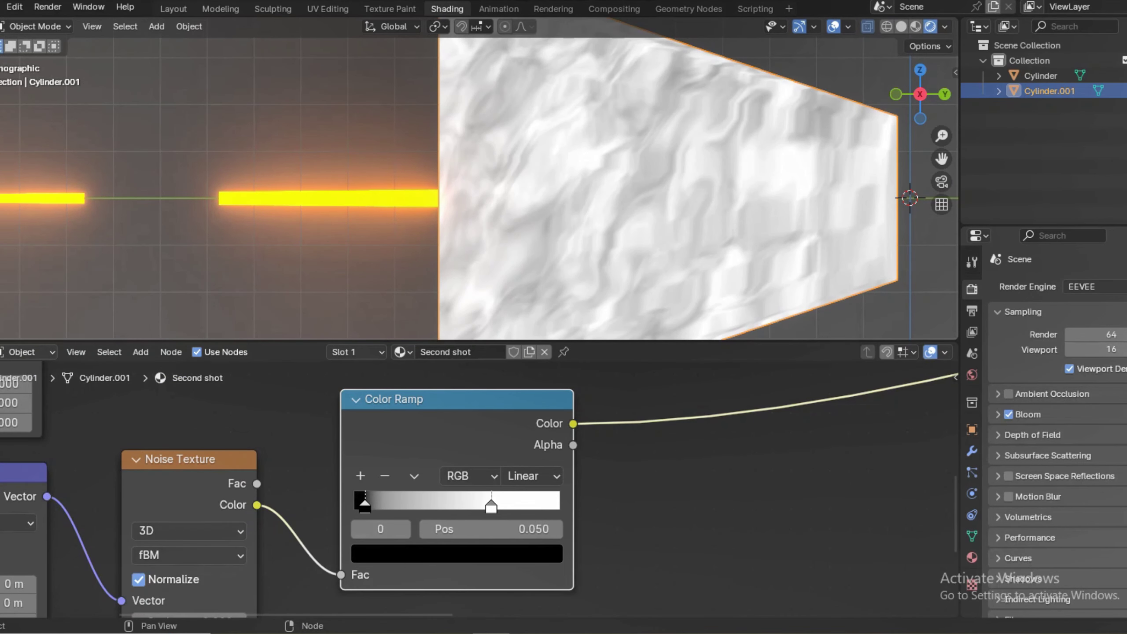
pyautogui.moveTo(364, 504); pyautogui.dragTo(393, 504)
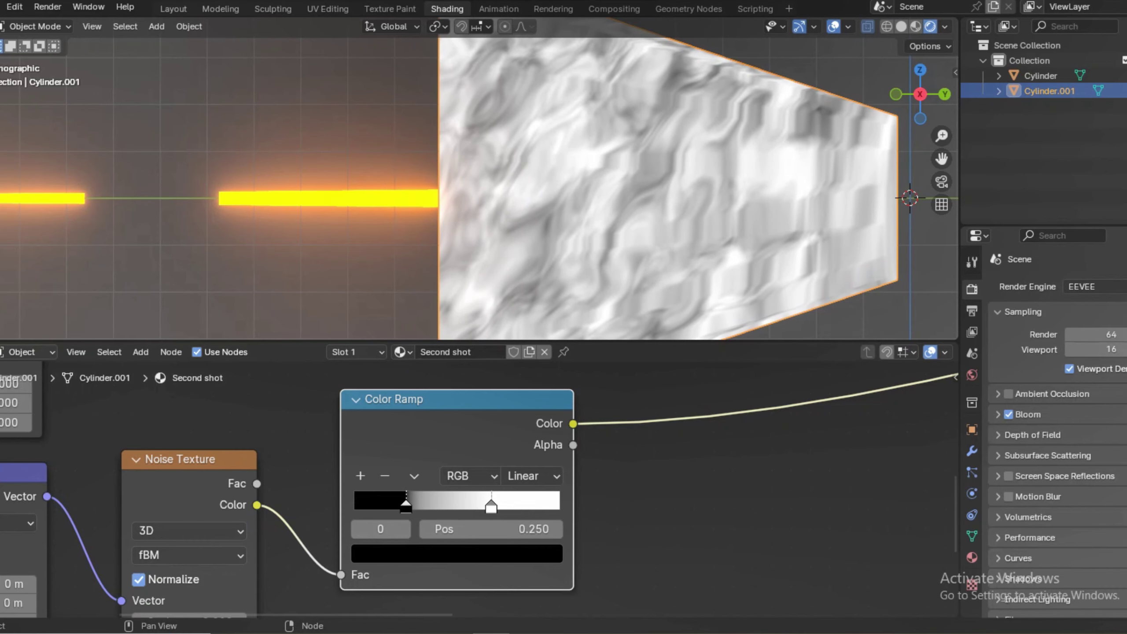
# - Add a Mix Color node on the link between the gradient Color Ramp and the Mix Shader's factor input
pyautogui.hotkey('shift', 'a')
pyautogui.write('m')
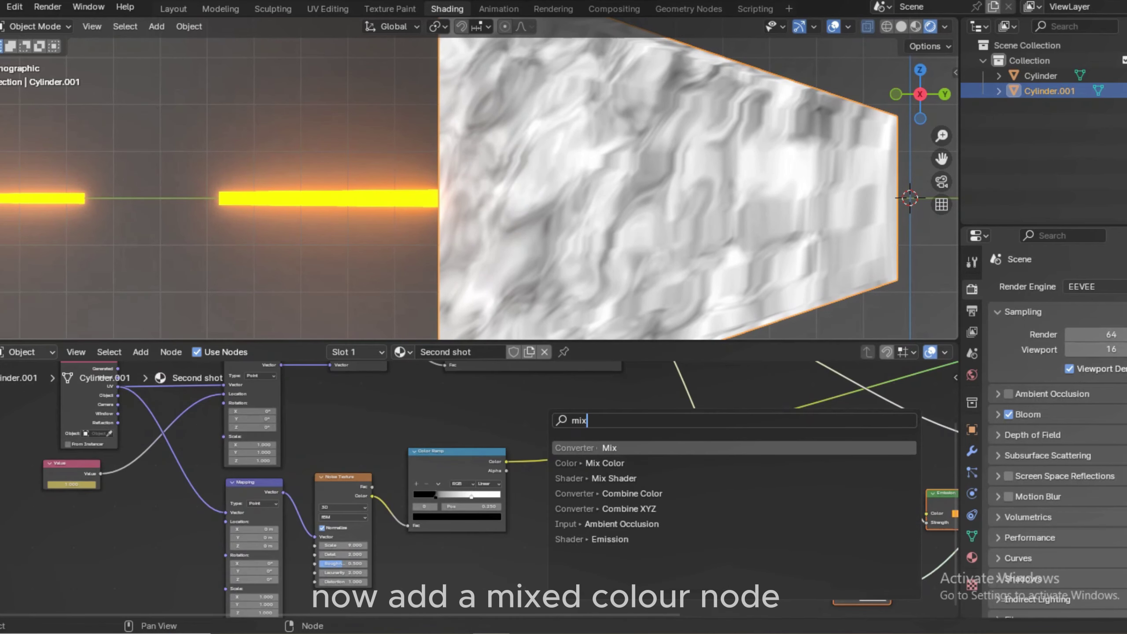
pyautogui.write('ix')
pyautogui.press('Return')
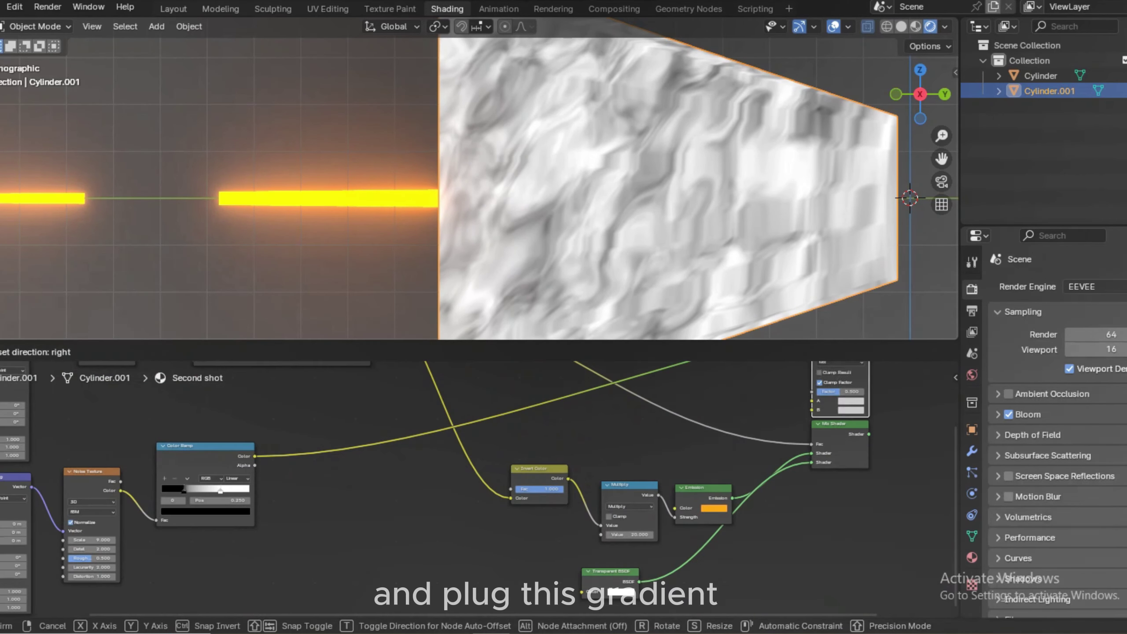
pyautogui.click(499, 438)
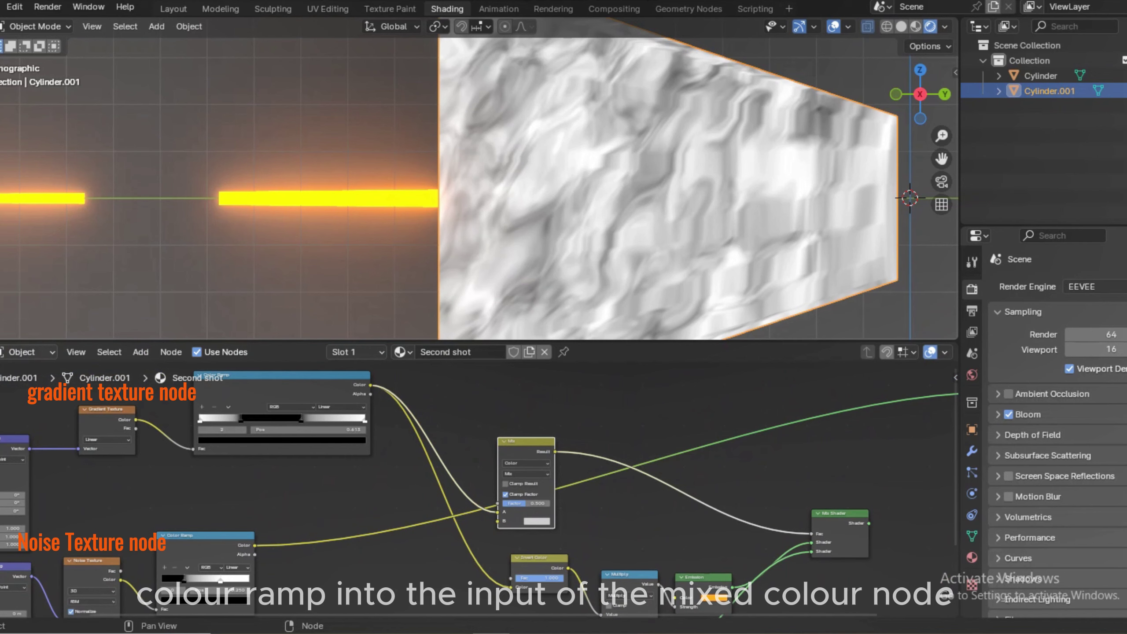
# - Move the Mix node up, connect the noise Color Ramp's color to its B input, and preview the mixed result
pyautogui.moveTo(518, 442); pyautogui.dragTo(519, 380)
pyautogui.moveTo(255, 545); pyautogui.dragTo(257, 545)
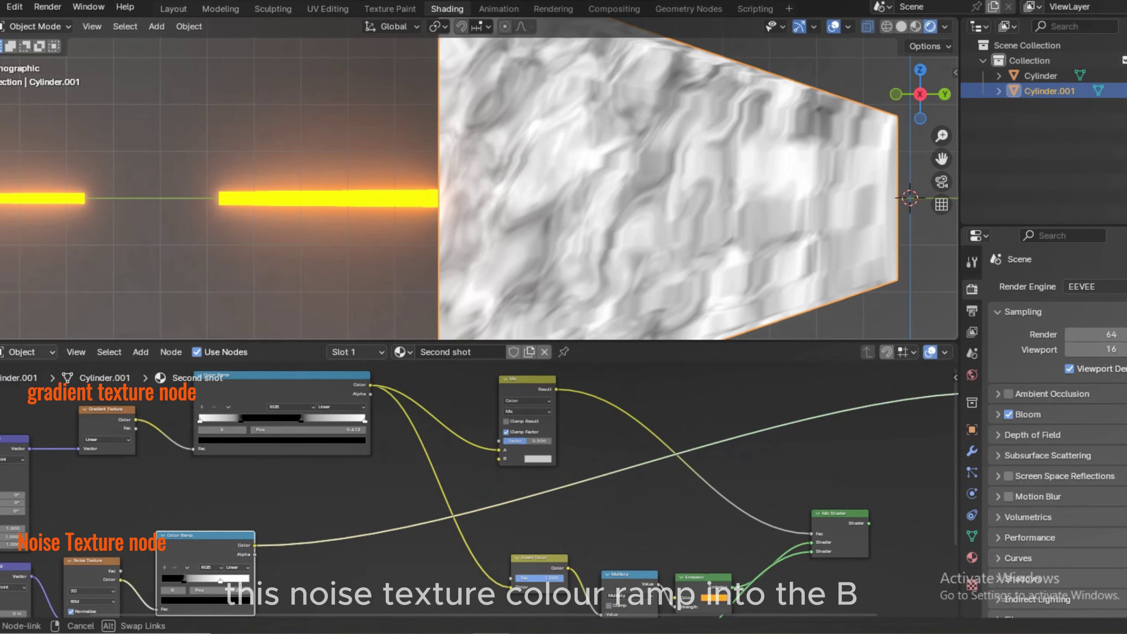
pyautogui.keyDown('ctrl'); pyautogui.keyDown('shift'); pyautogui.click(527, 390); pyautogui.keyUp('shift'); pyautogui.keyUp('ctrl')
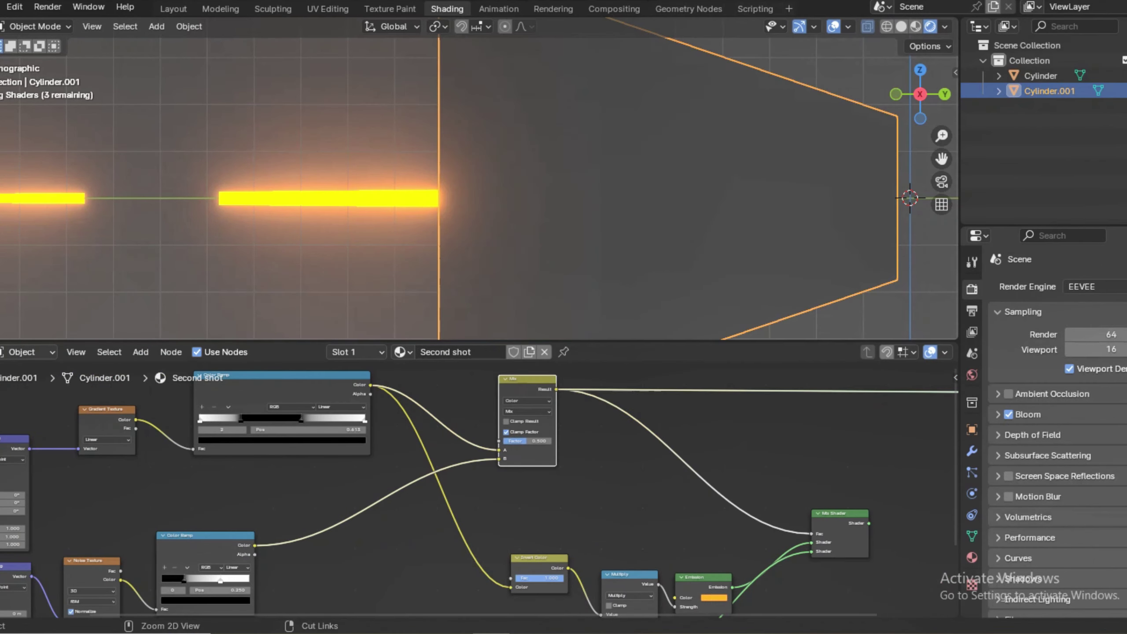
# - Change the Mix node's blending mode to Exclusion
pyautogui.scroll(5, 526, 411)
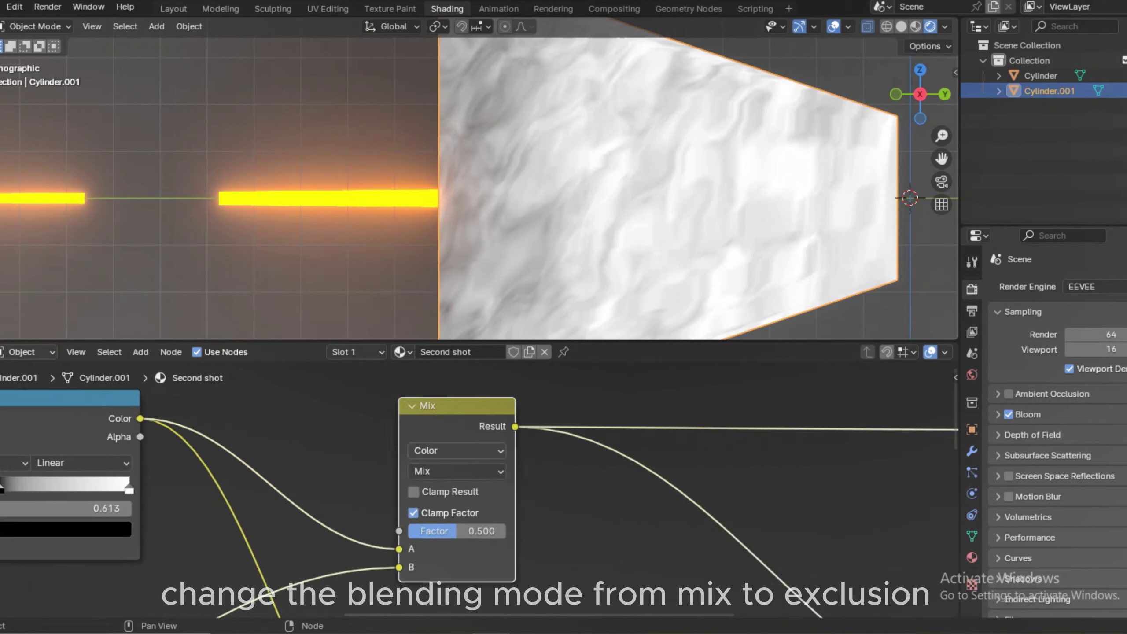
pyautogui.click(457, 460)
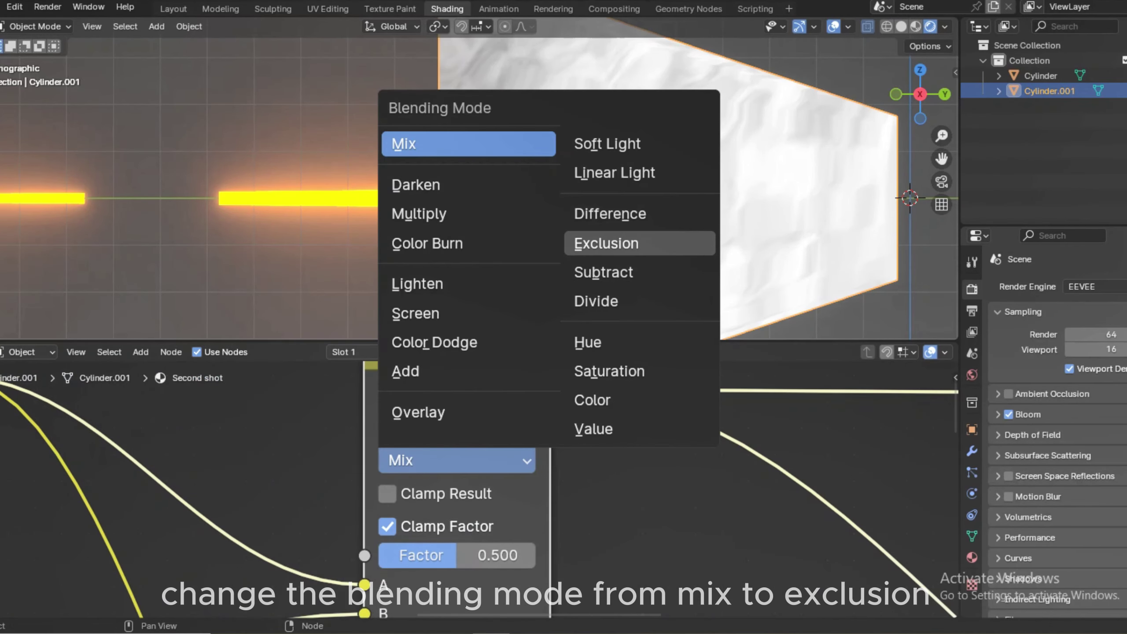
pyautogui.click(606, 243)
# - Move the noise Color Ramp's white stop closer to the black stop to sharpen the noise contrast
pyautogui.scroll(-2, 488, 466)
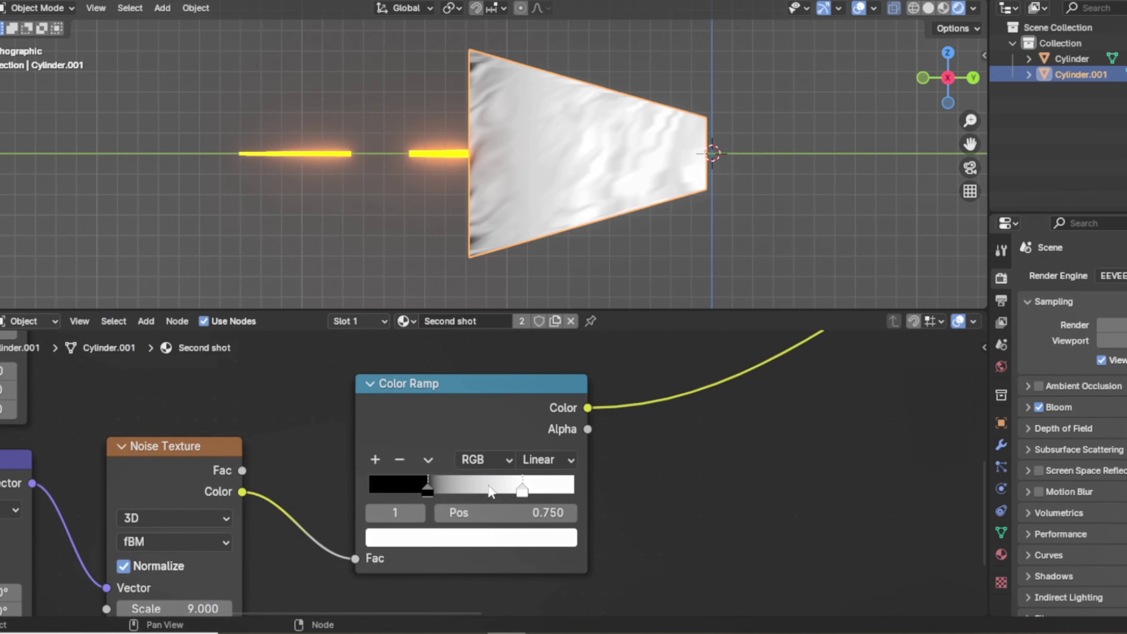
pyautogui.moveTo(489, 491); pyautogui.dragTo(459, 490)
pyautogui.scroll(-10, 538, 466)
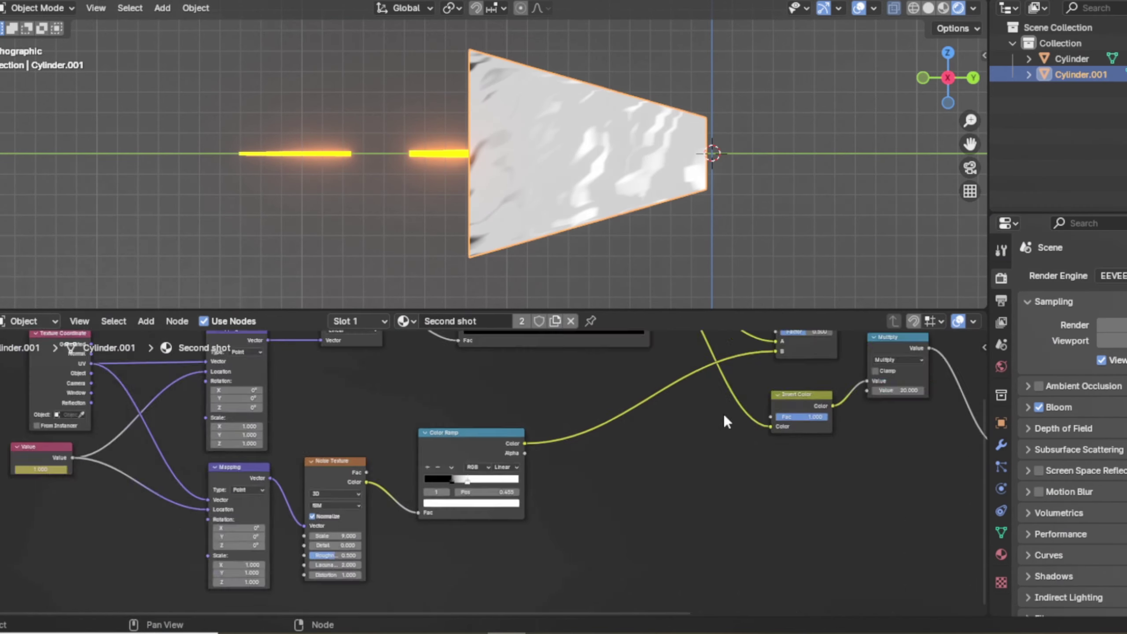
# - Add a Color Ramp node on the Exclusion mix node's output link
pyautogui.click(672, 358)
pyautogui.press('KP_Decimal')
pyautogui.scroll(8, 579, 484)
pyautogui.hotkey('shift', 'a')
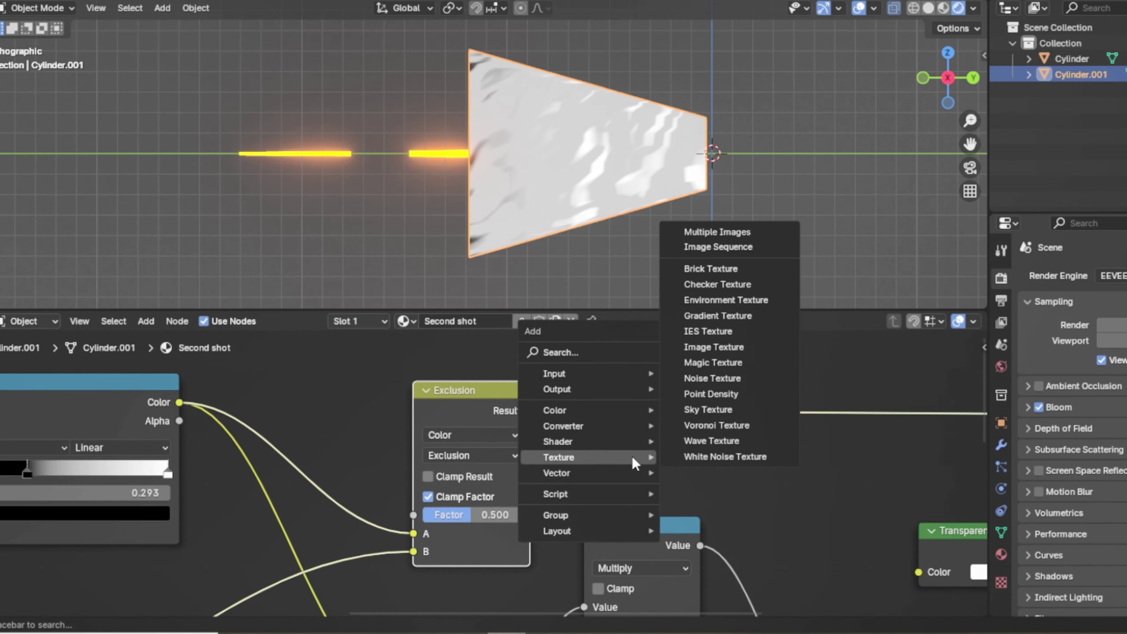
pyautogui.moveTo(599, 427)
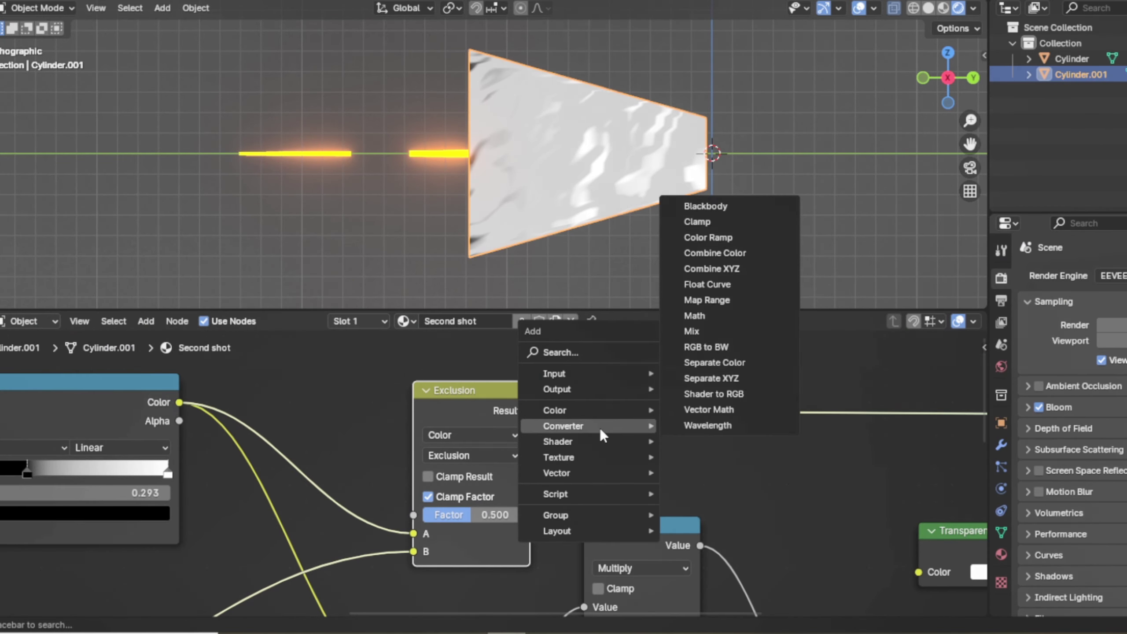
pyautogui.click(711, 238)
pyautogui.click(750, 326)
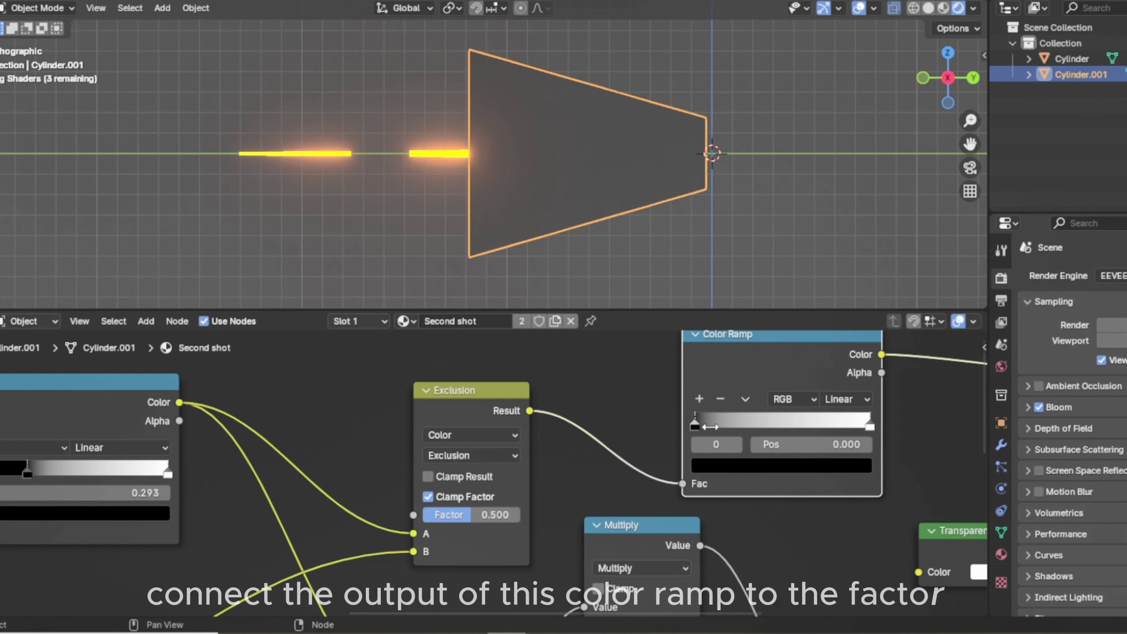
# - Connect the new Color Ramp's color to the Mix Shader's factor and the Mix Shader to the Material Output's surface
pyautogui.scroll(-2, 754, 418)
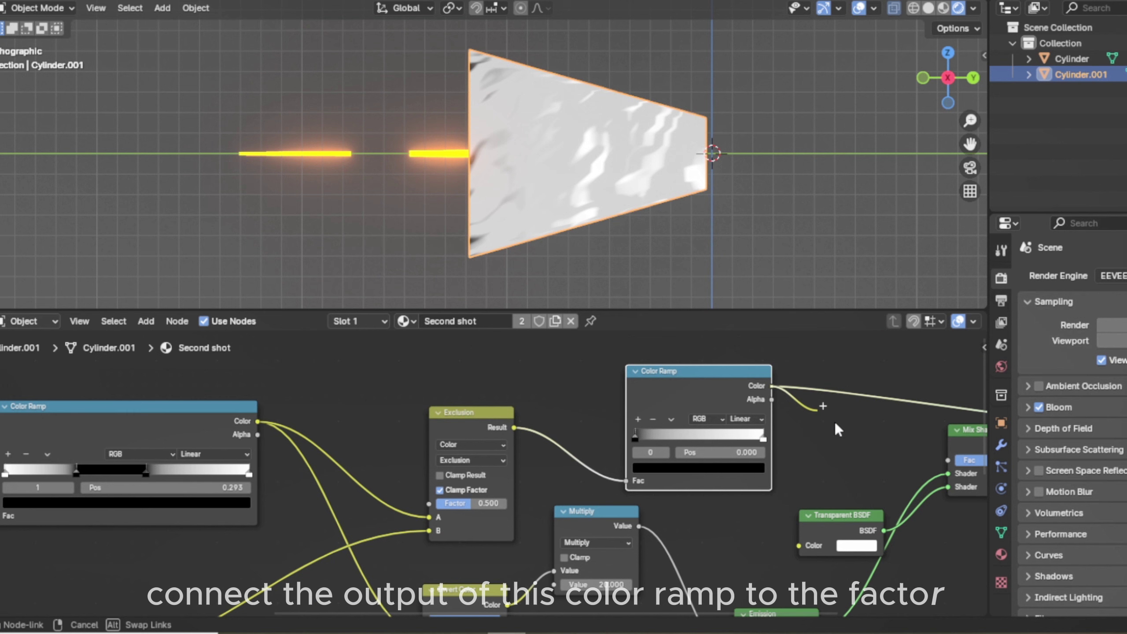
pyautogui.moveTo(836, 423); pyautogui.dragTo(949, 461)
pyautogui.click(953, 438)
pyautogui.press('KP_Decimal')
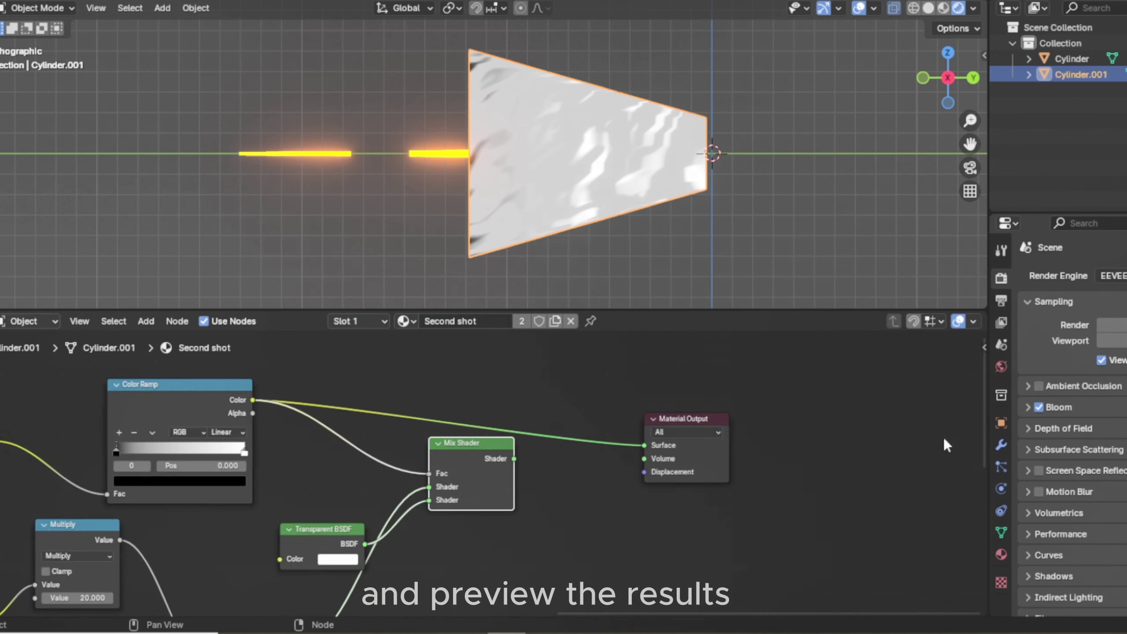
pyautogui.moveTo(634, 451); pyautogui.dragTo(639, 447)
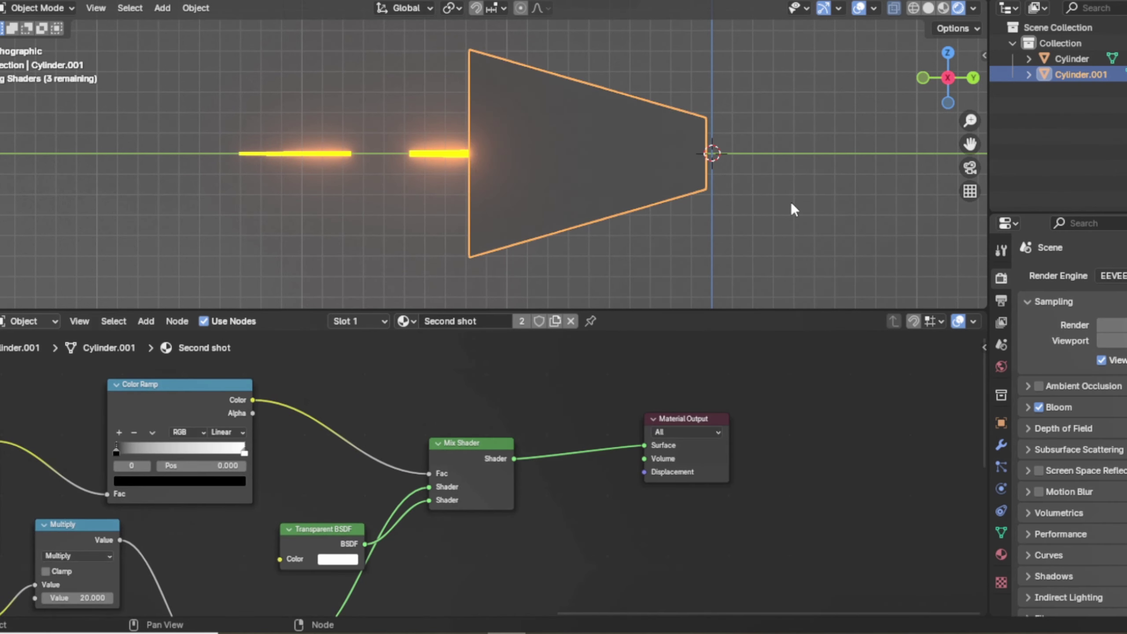
# - Tighten the new Color Ramp by moving its black stop to 0.273 and its white stop to 0.536
pyautogui.click(206, 401)
pyautogui.press('KP_Decimal')
pyautogui.scroll(12, 384, 496)
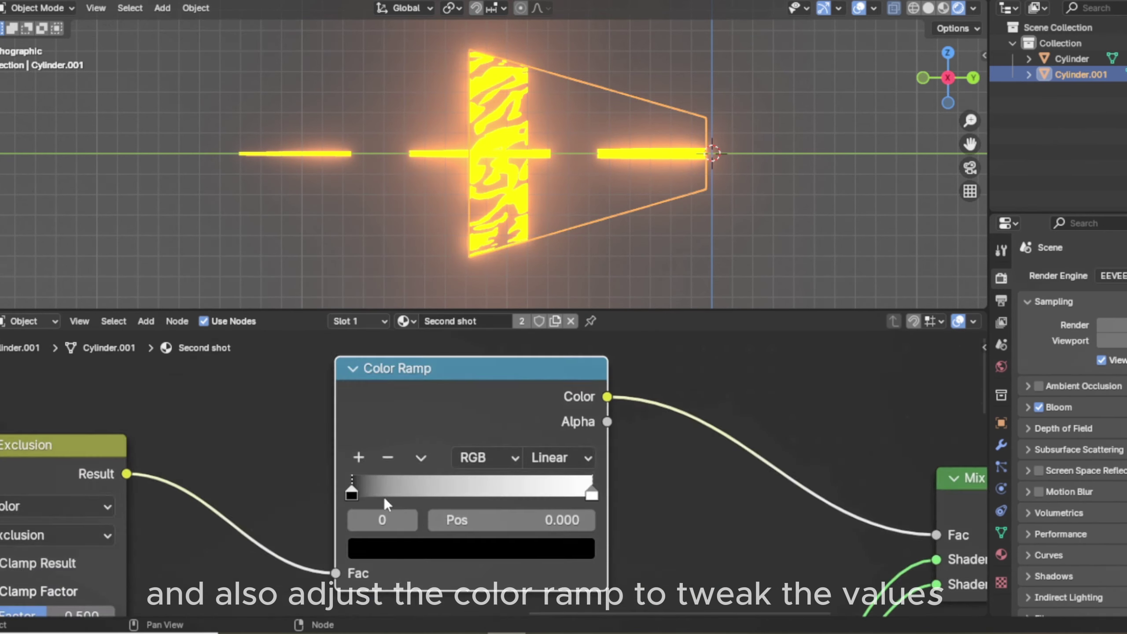
pyautogui.moveTo(307, 493); pyautogui.dragTo(336, 492)
pyautogui.moveTo(649, 502); pyautogui.dragTo(514, 502)
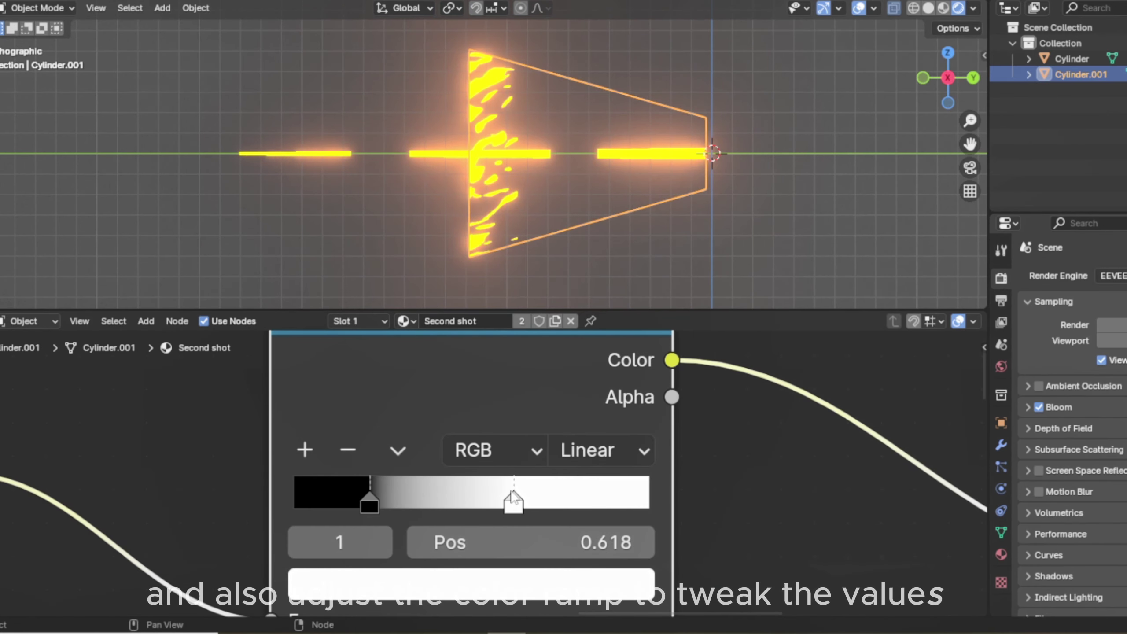
pyautogui.moveTo(376, 495); pyautogui.dragTo(387, 498)
pyautogui.moveTo(513, 499); pyautogui.dragTo(485, 500)
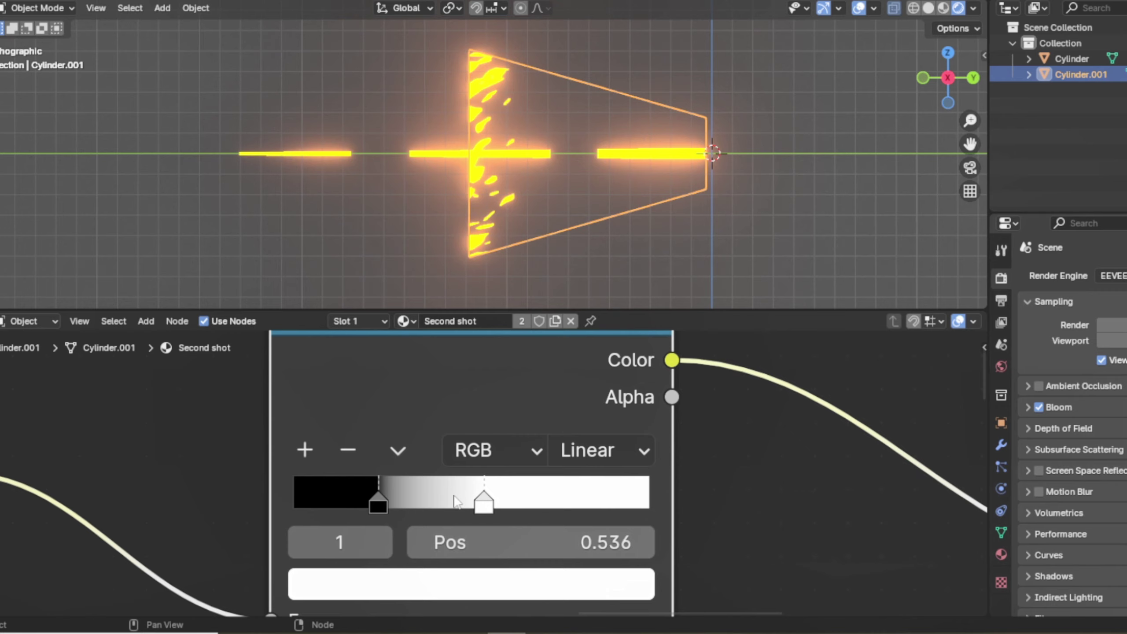
pyautogui.scroll(-3, 466, 495)
pyautogui.moveTo(405, 486); pyautogui.dragTo(415, 486)
# - Adjust the Value node in steps to 0.500 so the fire pattern sits in the middle of the cone
pyautogui.scroll(-14, 412, 487)
pyautogui.click(329, 475)
pyautogui.scroll(-7, 163, 531)
pyautogui.click(11, 563)
pyautogui.press('KP_Decimal')
pyautogui.scroll(20, 530, 524)
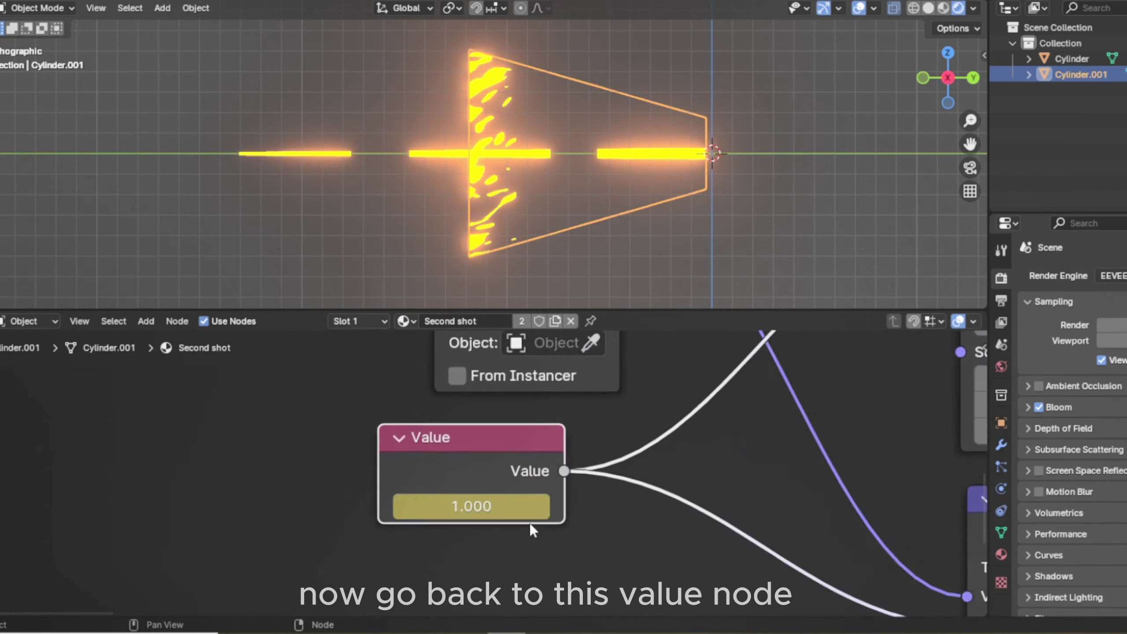
pyautogui.click(571, 526)
pyautogui.click(570, 526)
pyautogui.click(571, 526)
pyautogui.click(375, 519)
pyautogui.click(375, 519)
pyautogui.click(375, 519)
pyautogui.click(375, 518)
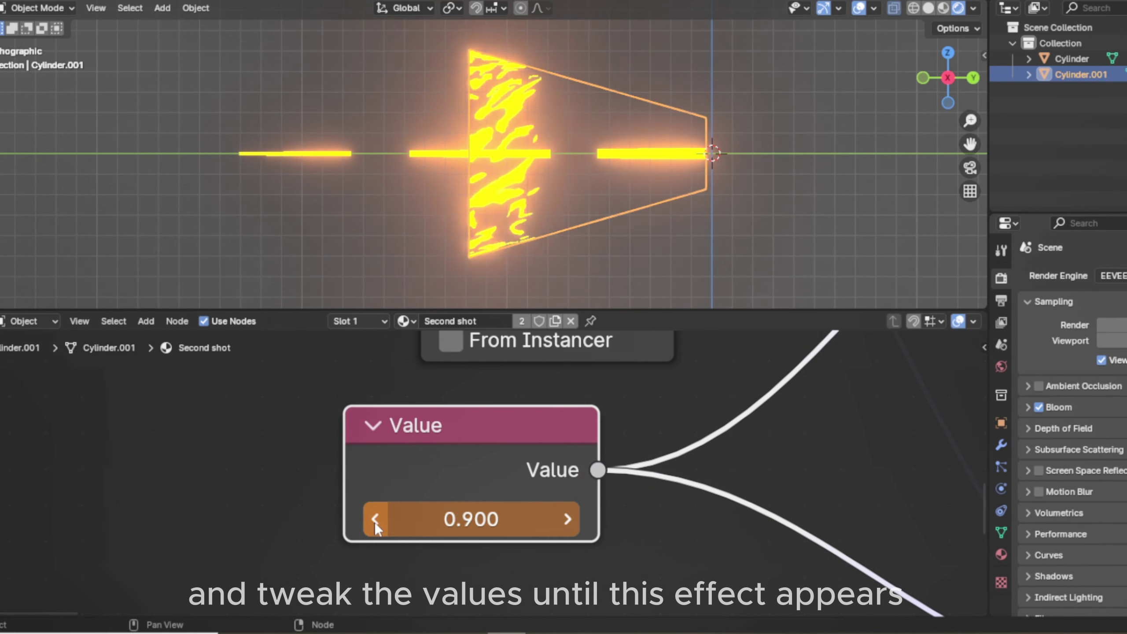
pyautogui.click(375, 518)
pyautogui.click(375, 519)
pyautogui.click(375, 518)
pyautogui.click(375, 518)
pyautogui.click(375, 519)
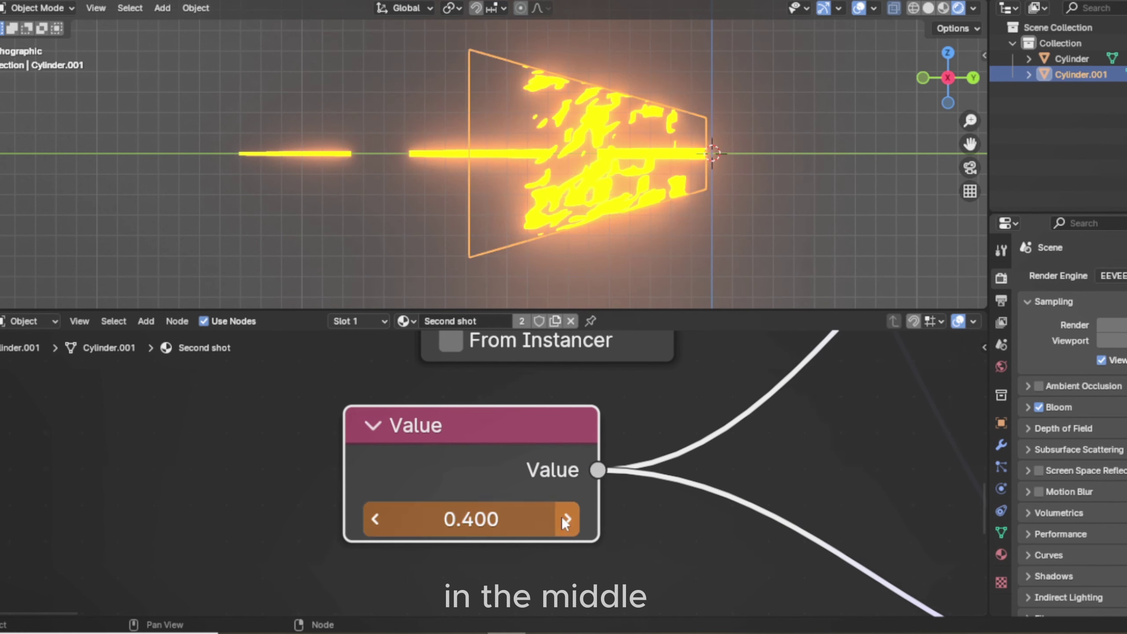
pyautogui.click(561, 518)
# - Try linking the Value node to the second Mapping node's rotation, then play the animation and inspect the cone in perspective
pyautogui.scroll(-5, 561, 517)
pyautogui.scroll(4, 514, 479)
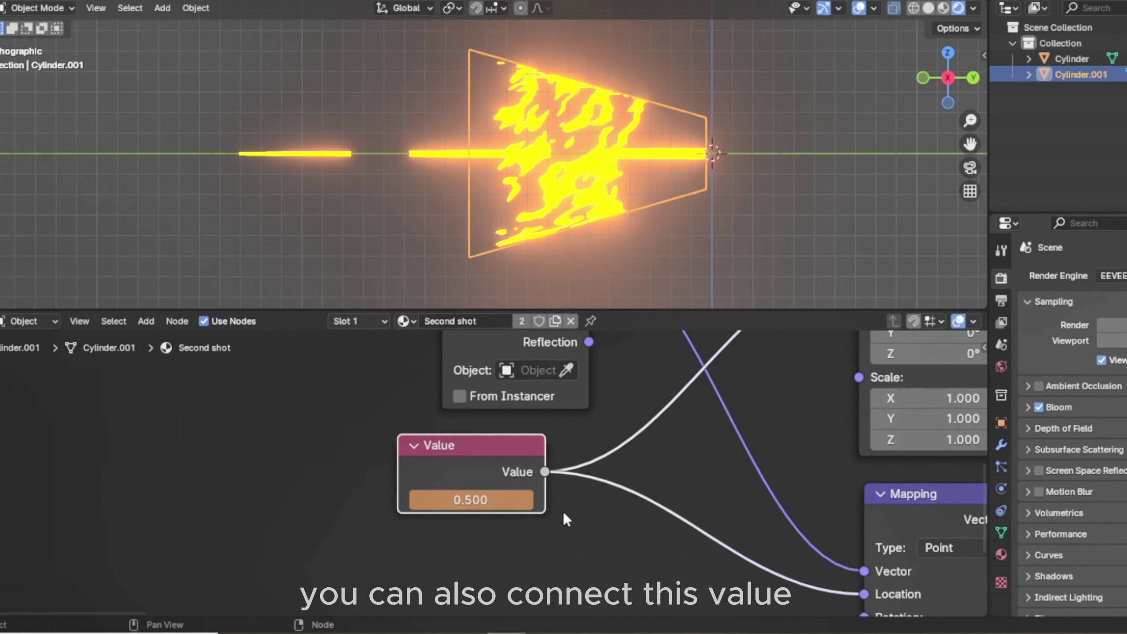
pyautogui.moveTo(547, 474); pyautogui.dragTo(859, 546)
pyautogui.press('space')
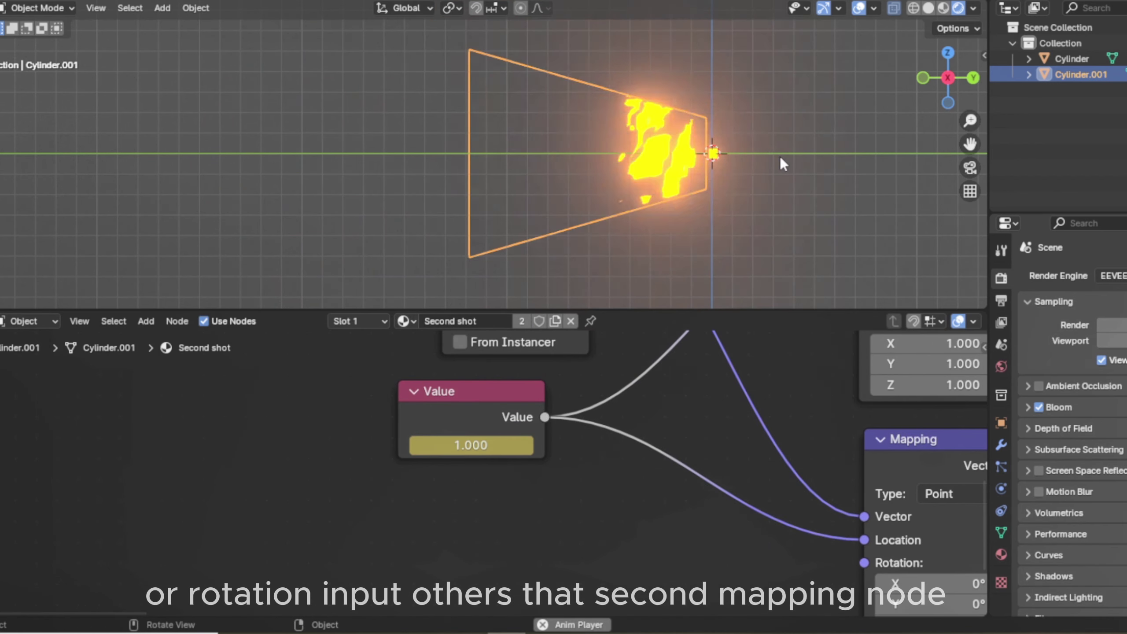
pyautogui.press('space')
pyautogui.moveTo(950, 92); pyautogui.dragTo(939, 108)
pyautogui.scroll(-8, 822, 416)
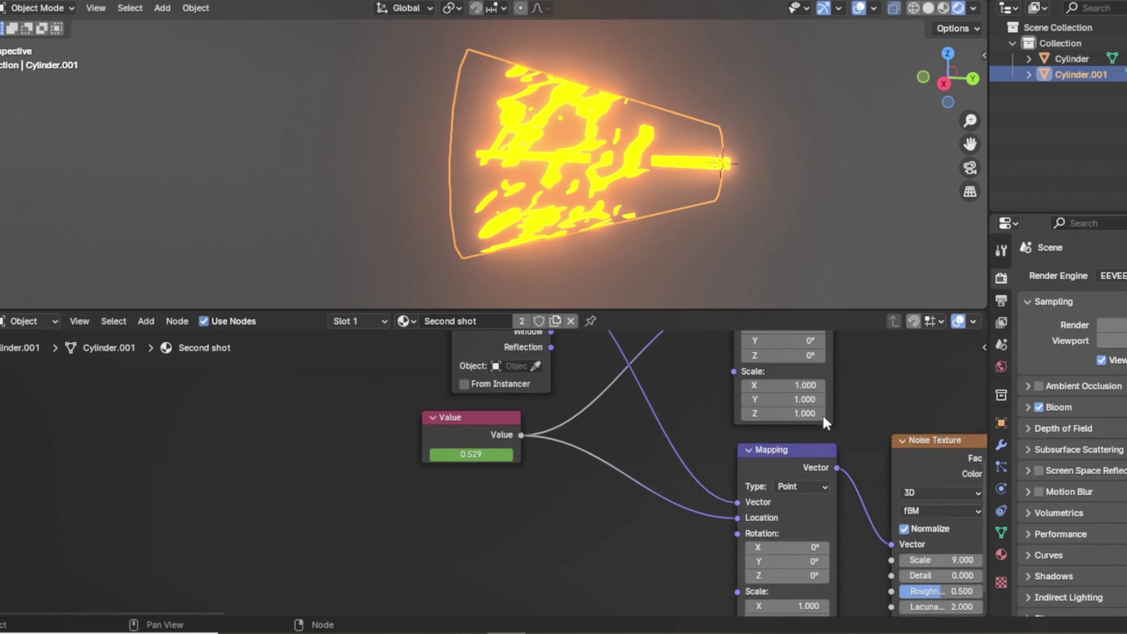
# - Shift the final Color Ramp's stops toward its dark end, with the white stop at 0.418, and return to the right orthographic view
pyautogui.scroll(6, 820, 379)
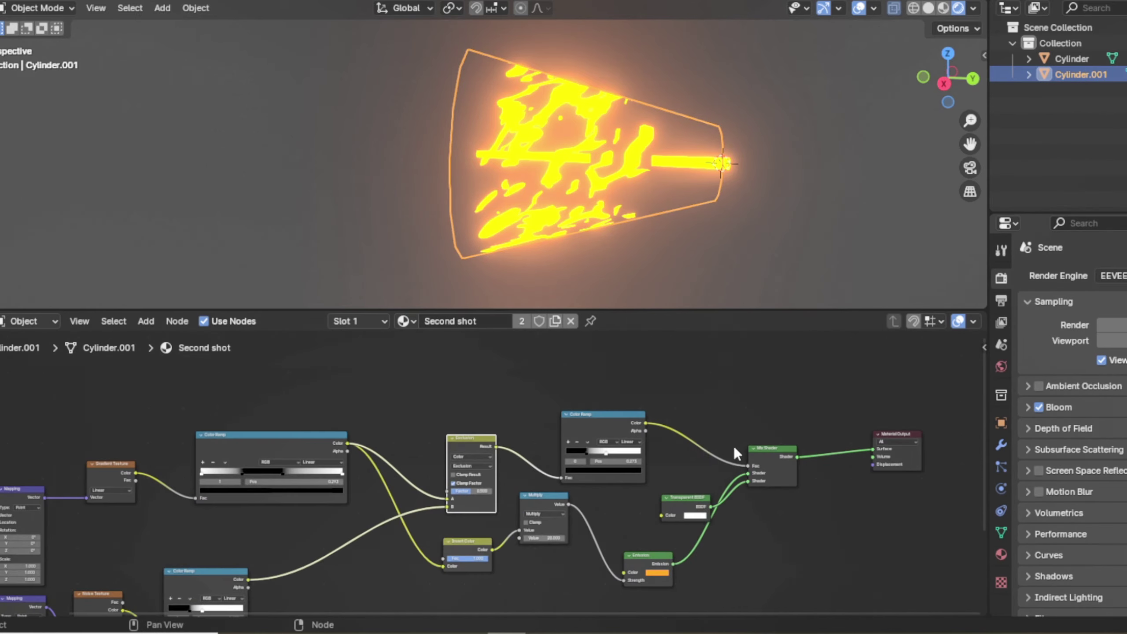
pyautogui.scroll(4, 730, 379)
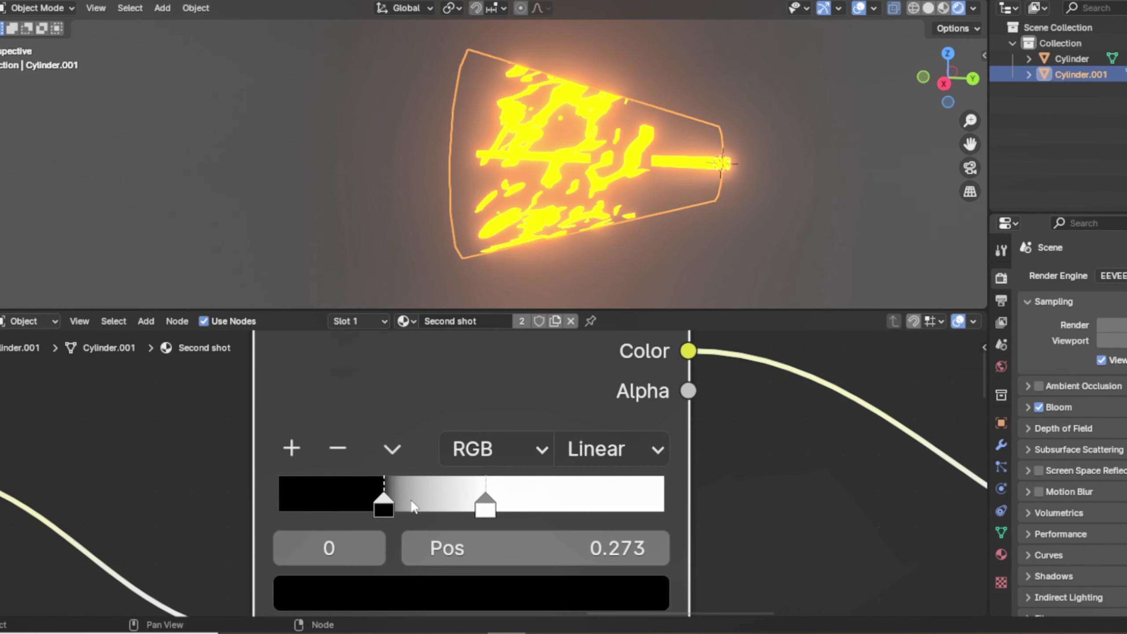
pyautogui.moveTo(491, 499); pyautogui.dragTo(458, 498)
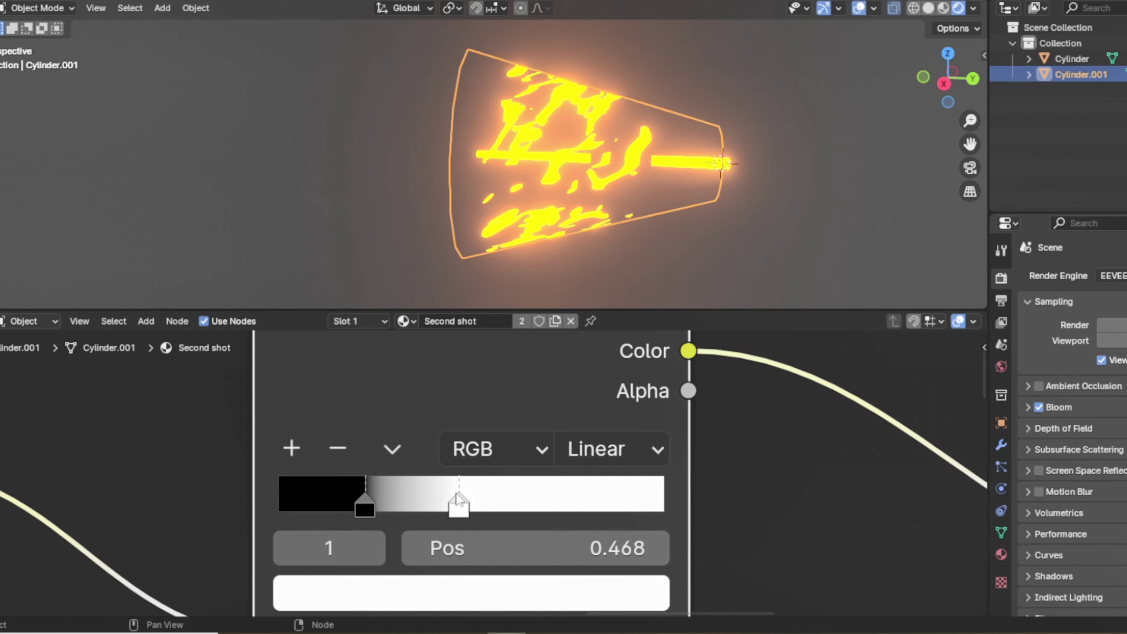
pyautogui.press('KP_3')
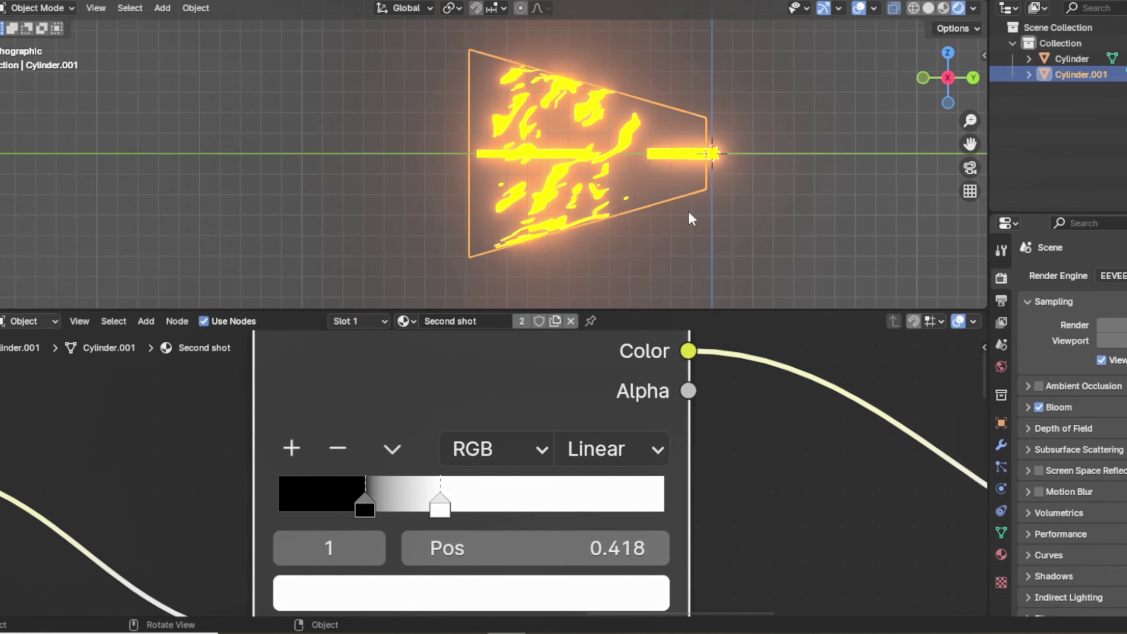
# - Try a different color on the Emission shader
pyautogui.scroll(-6, 456, 481)
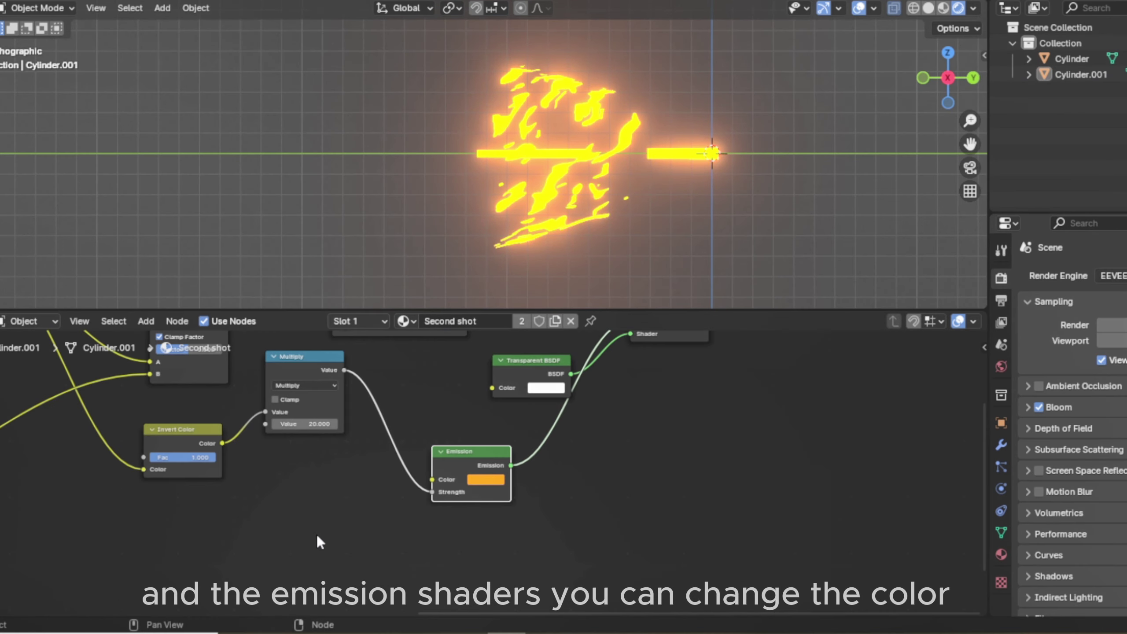
pyautogui.click(486, 479)
pyautogui.moveTo(513, 340); pyautogui.dragTo(503, 384)
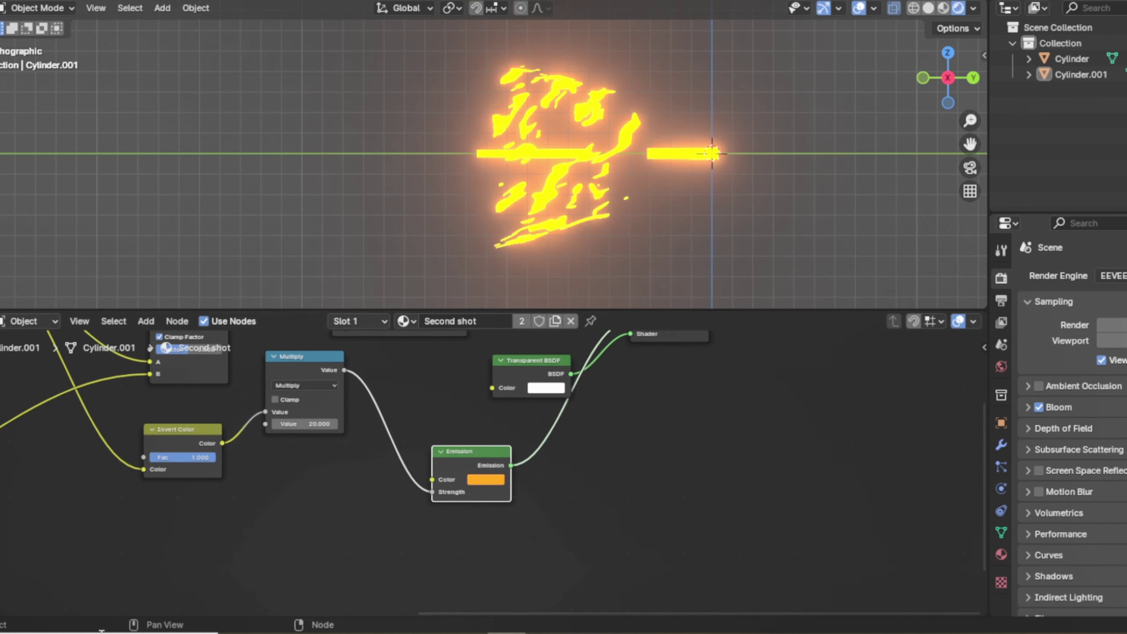
# - Add a Gradient Texture and an unlinked Color Ramp node side by side near the Emission shader
pyautogui.scroll(3, 248, 591)
pyautogui.moveTo(182, 539)
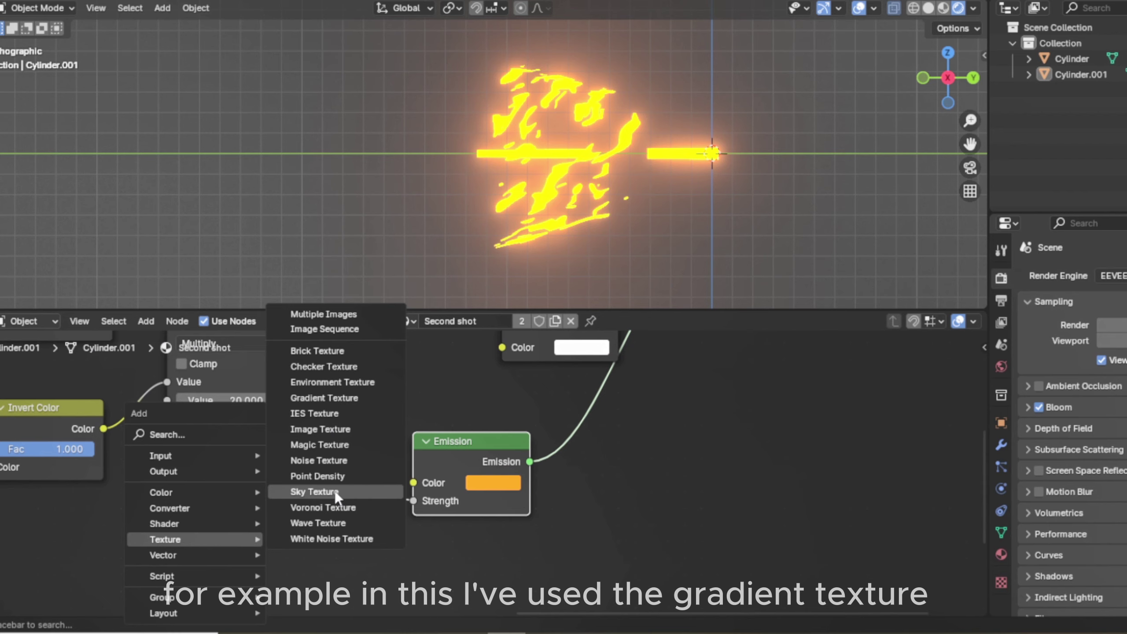
pyautogui.click(327, 398)
pyautogui.click(174, 543)
pyautogui.hotkey('shift', 'a')
pyautogui.moveTo(143, 507)
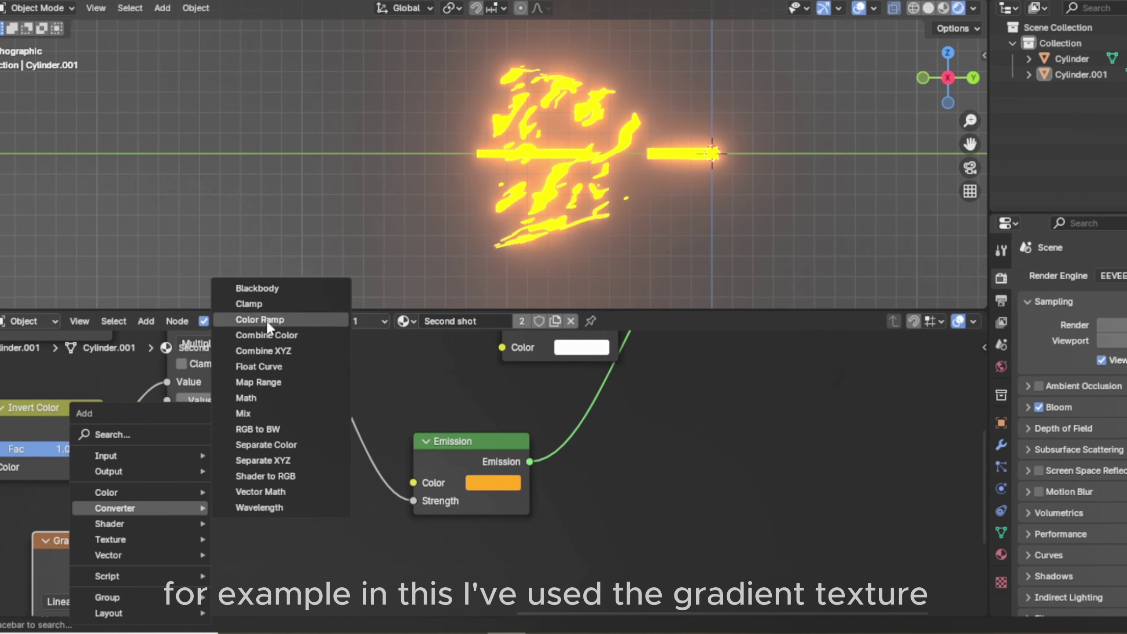
pyautogui.click(262, 319)
pyautogui.click(386, 486)
pyautogui.hotkey('ctrl', 'z')
pyautogui.moveTo(384, 487); pyautogui.dragTo(264, 534)
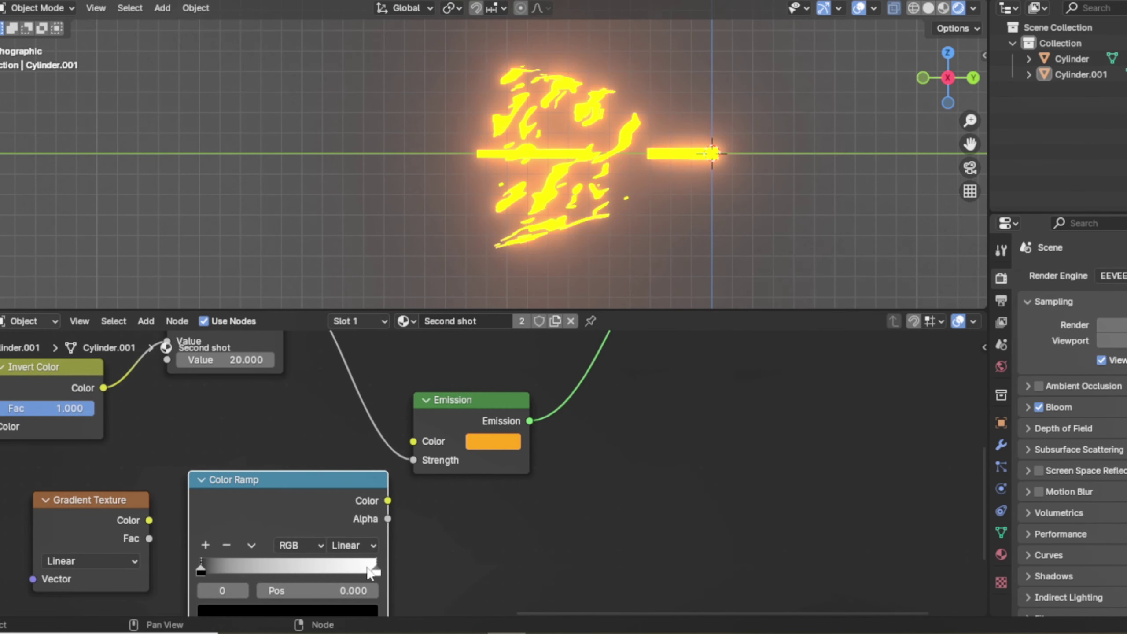
# - Set both stops of the new Color Ramp to the orange sampled from the Emission shader's color
pyautogui.click(375, 572)
pyautogui.moveTo(377, 575); pyautogui.dragTo(388, 583, button='middle')
pyautogui.scroll(-3, 388, 583)
pyautogui.press('KP_Decimal')
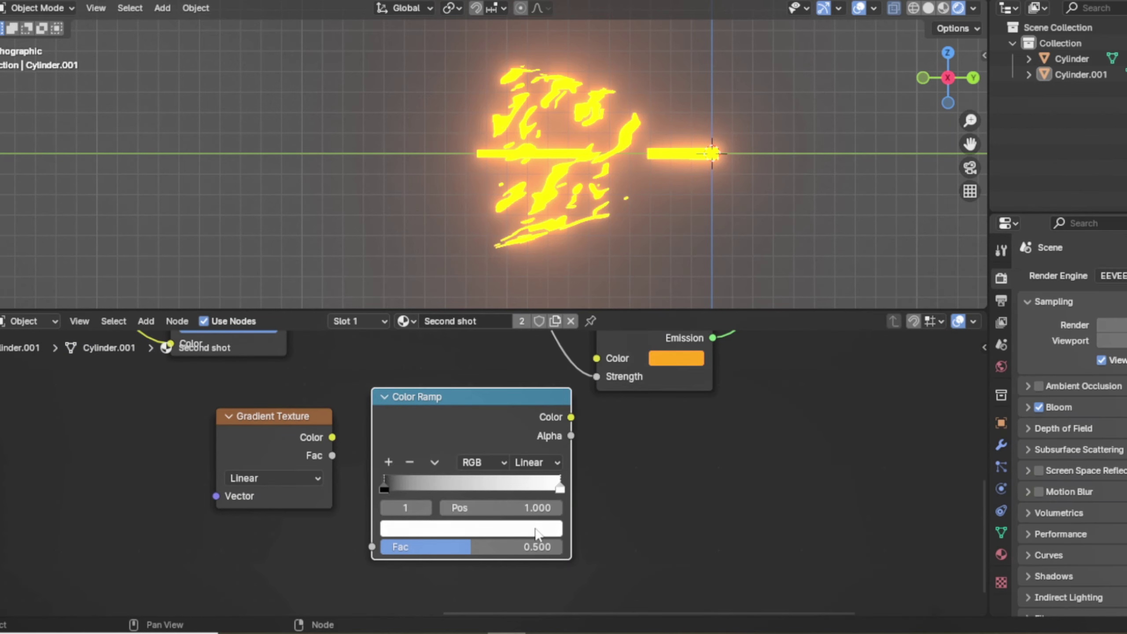
pyautogui.click(536, 528)
pyautogui.click(546, 458)
pyautogui.click(658, 363)
pyautogui.click(386, 487)
pyautogui.click(448, 528)
pyautogui.click(547, 458)
pyautogui.click(658, 362)
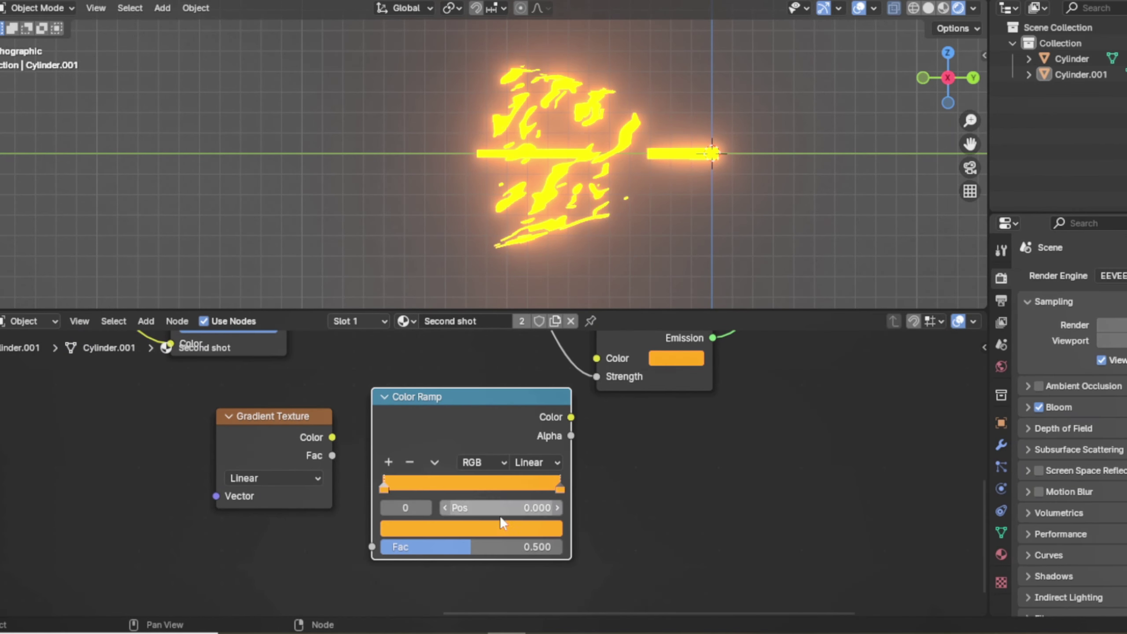
# - Change the new Color Ramp's first stop to a darker reddish orange
pyautogui.click(498, 526)
pyautogui.click(434, 406)
pyautogui.moveTo(548, 306)
pyautogui.mouseDown()
pyautogui.moveTo(548, 345)
pyautogui.moveTo(549, 291)
pyautogui.mouseUp()
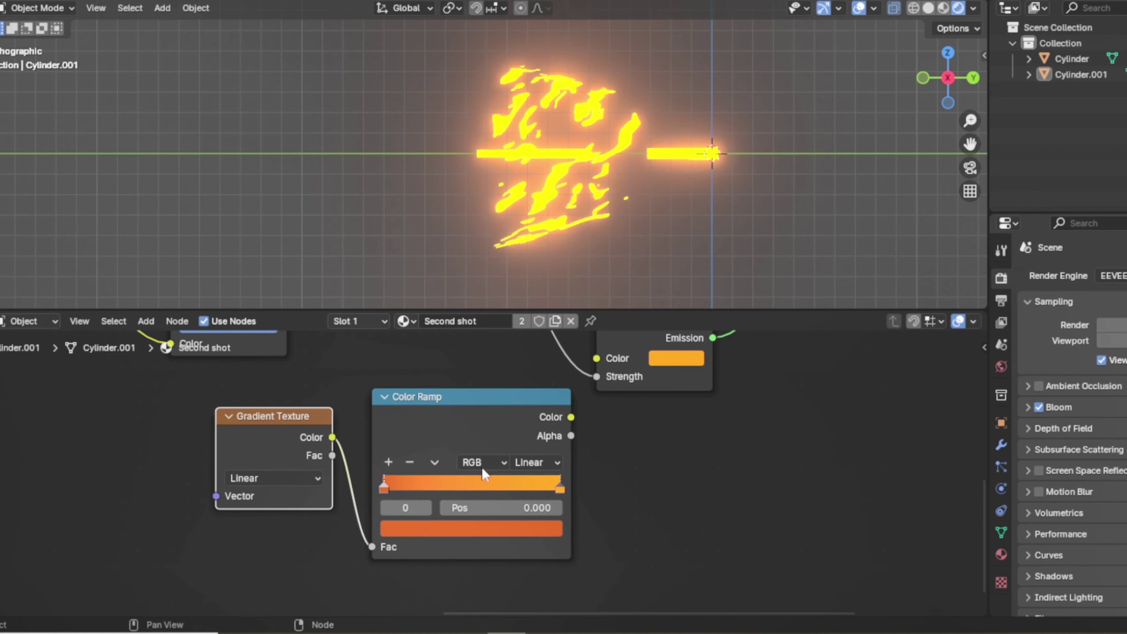
# - Connect the Gradient Texture through the orange Color Ramp to the Emission shader's color input
pyautogui.moveTo(483, 433); pyautogui.dragTo(455, 430)
pyautogui.moveTo(275, 434); pyautogui.dragTo(136, 445)
pyautogui.moveTo(544, 415); pyautogui.dragTo(594, 359)
# - Move the orange Color Ramp's two stops closer together to sharpen the color transition
pyautogui.scroll(5, 688, 213)
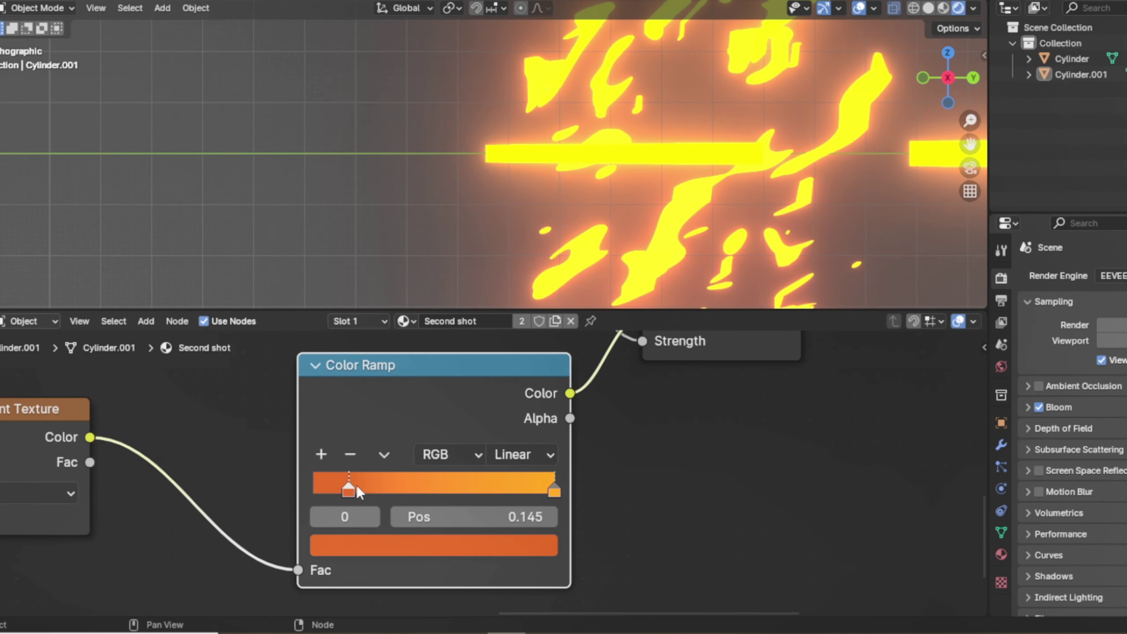
pyautogui.moveTo(355, 485); pyautogui.dragTo(457, 484)
pyautogui.moveTo(534, 493); pyautogui.dragTo(490, 490)
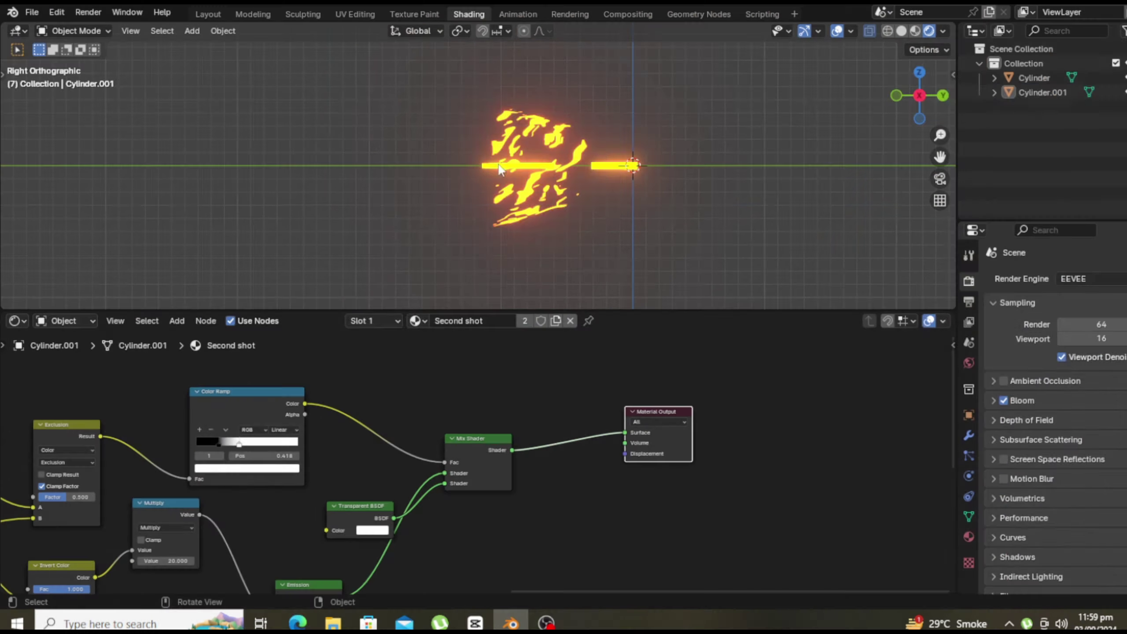
# - Duplicate the cone mesh that carries the Second shot material
pyautogui.click(512, 150)
pyautogui.rightClick(457, 217)
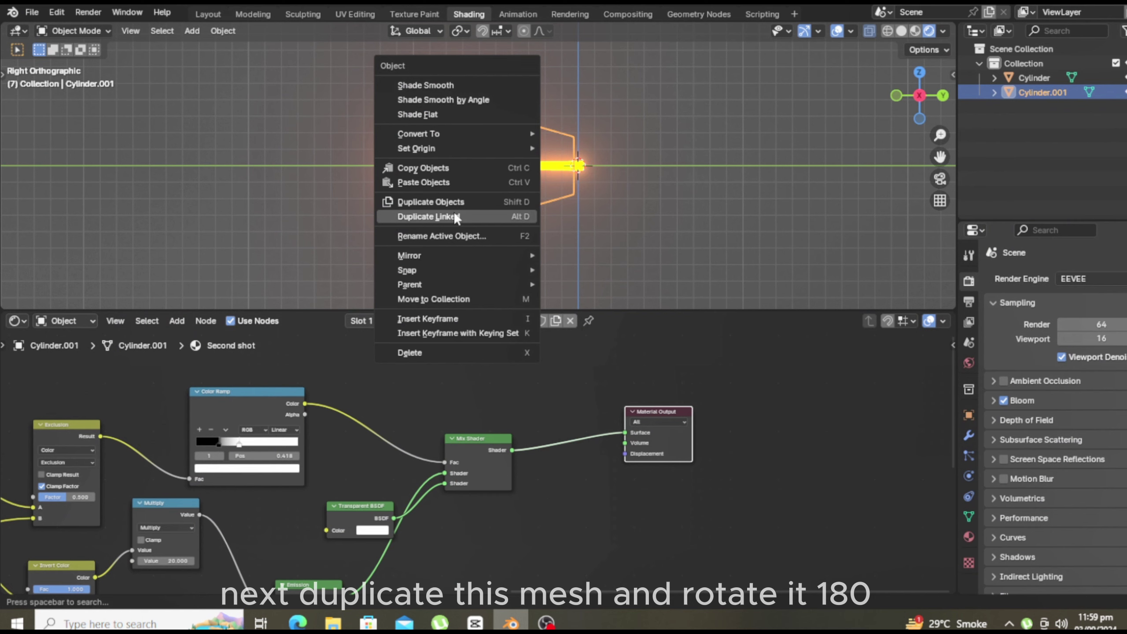
pyautogui.click(448, 203)
# - Rotate the duplicated cone 180° around the global X axis
pyautogui.press('r')
pyautogui.press('x')
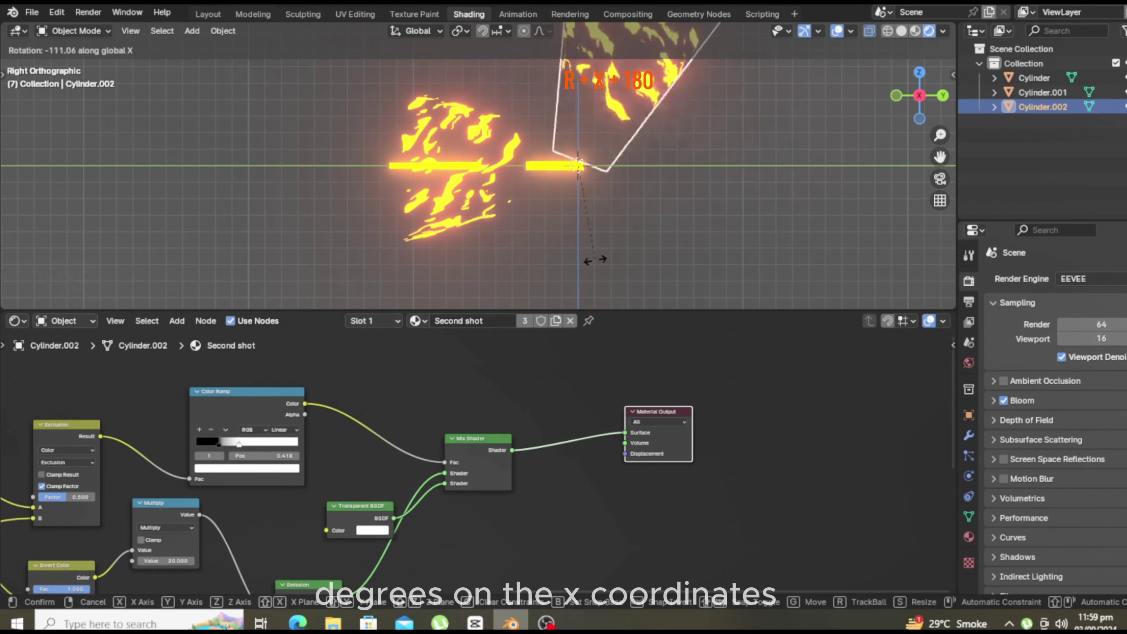
pyautogui.click(493, 215)
pyautogui.click(33, 298)
pyautogui.click(130, 231)
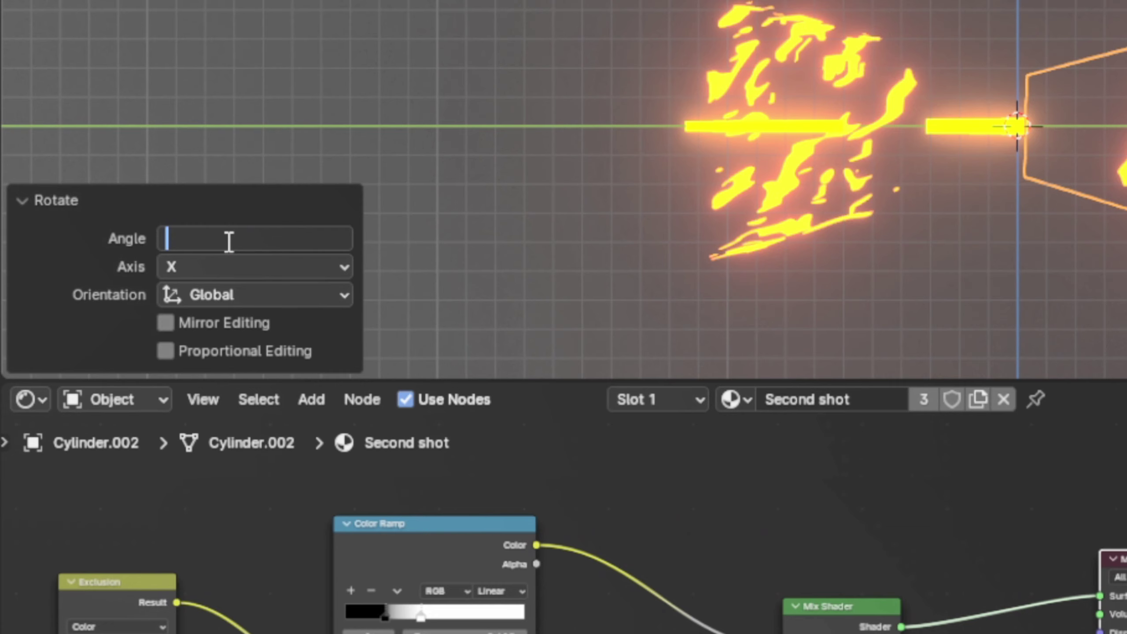
pyautogui.write('180')
pyautogui.press('Return')
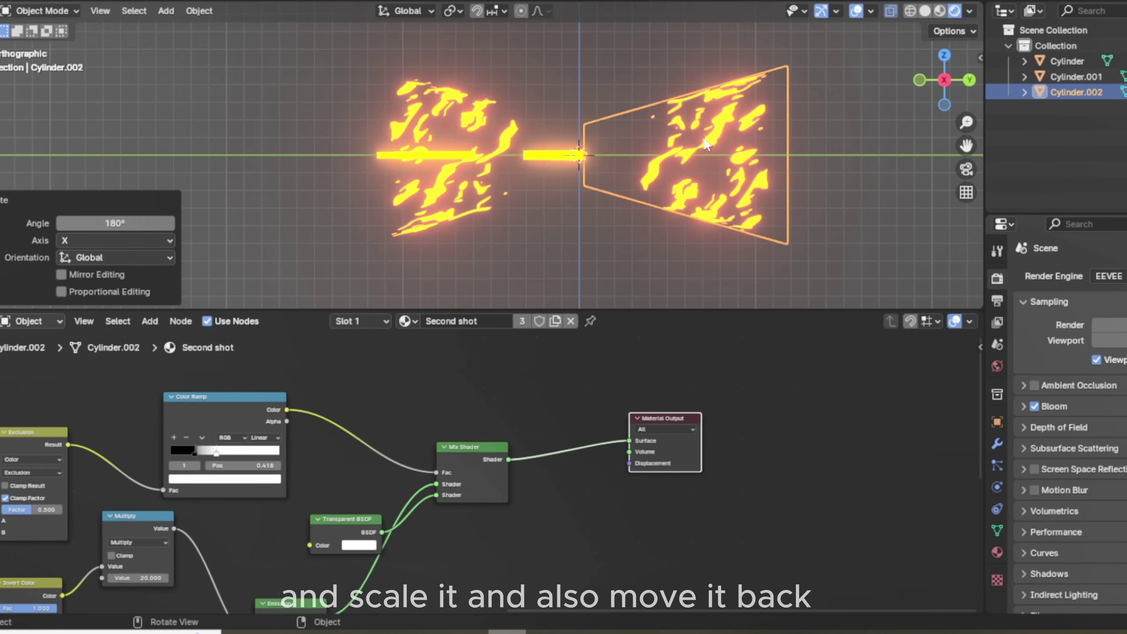
# - Move the rotated cone about -6.15 m along the Y axis so it overlaps the original cone
pyautogui.press('g')
pyautogui.press('y')
pyautogui.click(598, 145)
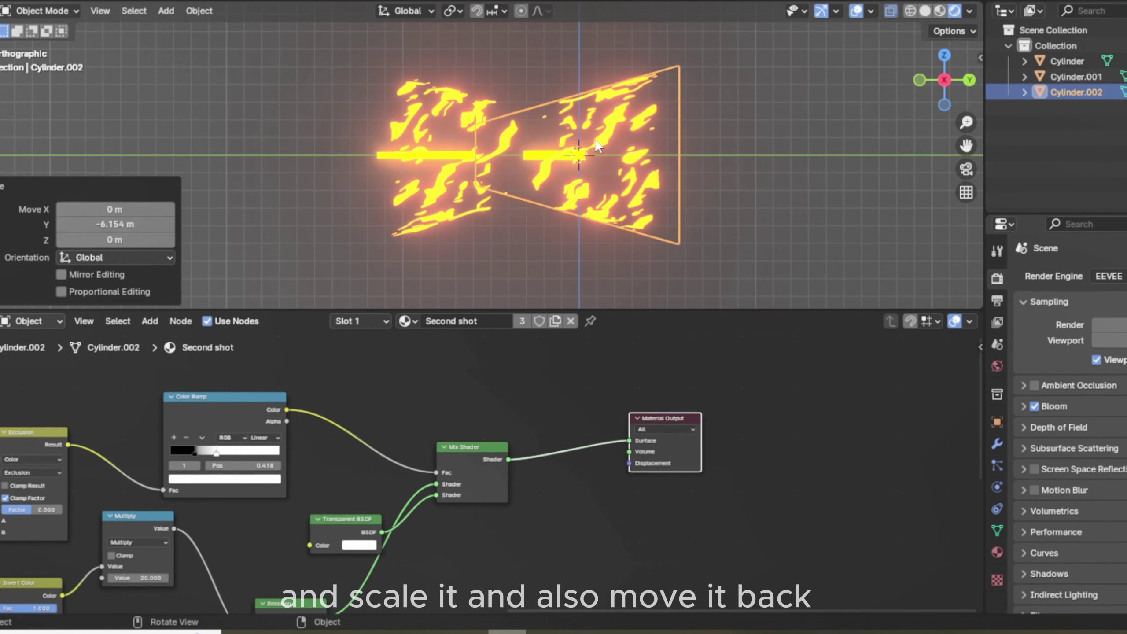
# - Scale the rotated cone along the Y axis to about 0.635
pyautogui.press('s')
pyautogui.press('y')
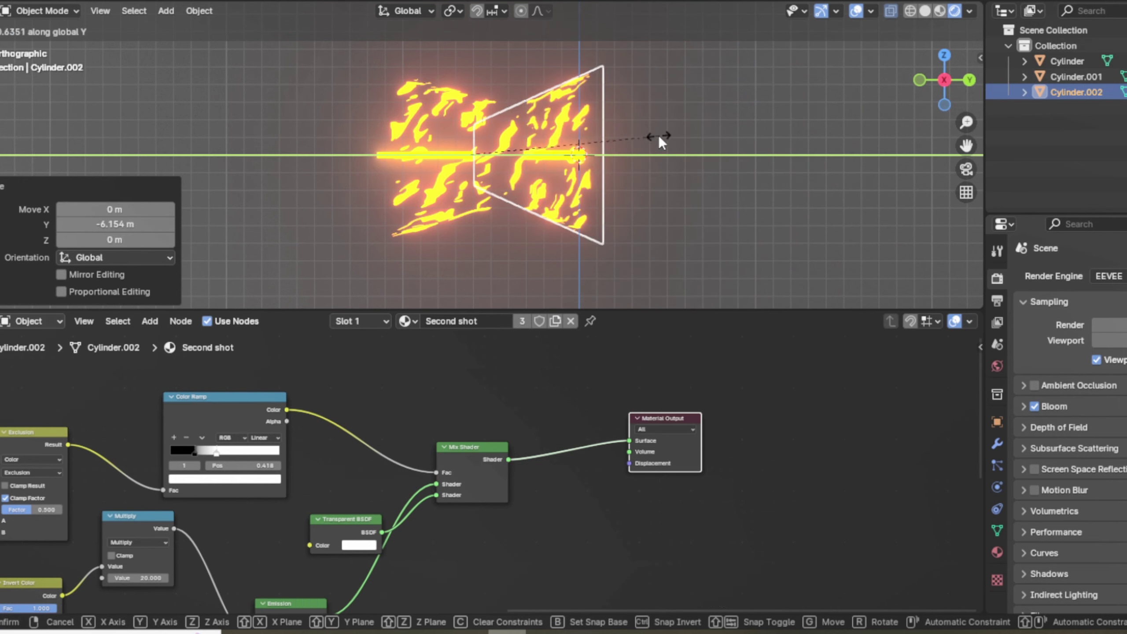
pyautogui.click(659, 137)
pyautogui.press('g')
pyautogui.rightClick(648, 126)
# - Move the vertices of the rotated cone's wide rim along Y toward its narrow end
pyautogui.press('Tab')
pyautogui.moveTo(640, 33); pyautogui.dragTo(575, 254)
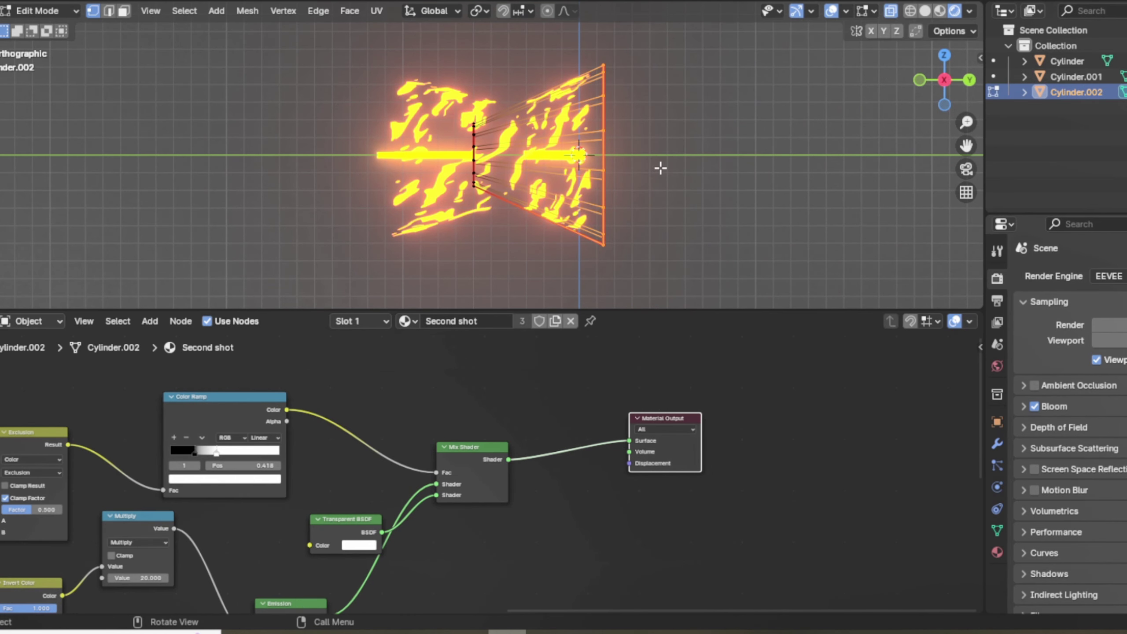
pyautogui.press('g')
pyautogui.press('y')
pyautogui.click(599, 169)
# - Scale up the cone's wide rim and shift it about 0.31 m along the Y axis
pyautogui.press('s')
pyautogui.click(625, 166)
pyautogui.press('g')
pyautogui.press('y')
pyautogui.click(630, 165)
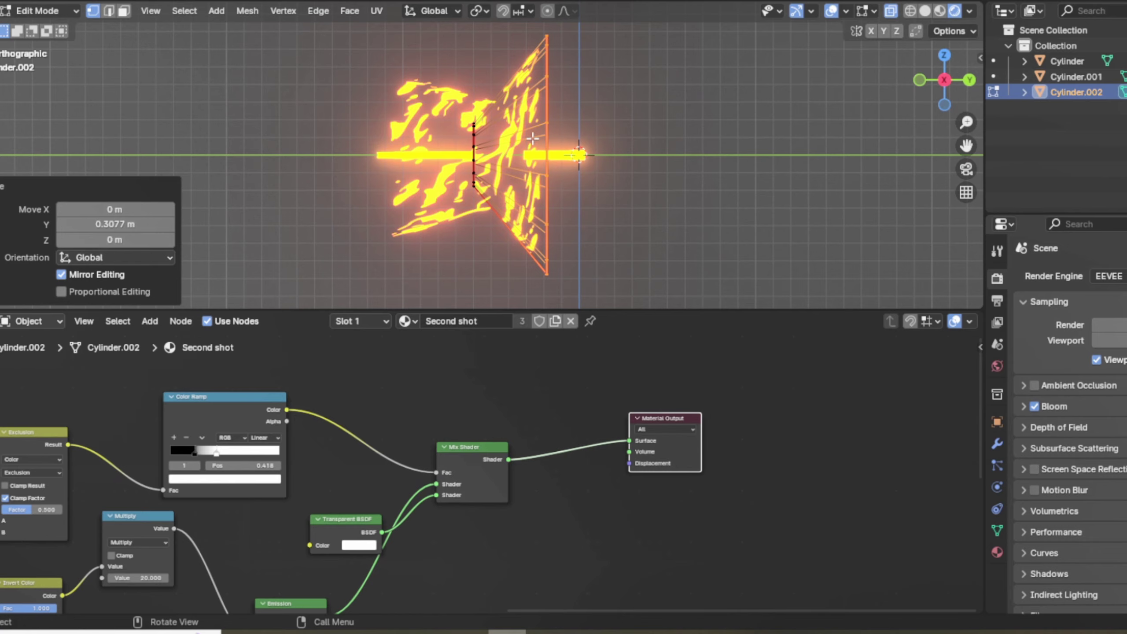
# - Move the whole flared cone object along the Y axis toward the world origin
pyautogui.press('Tab')
pyautogui.press('g')
pyautogui.press('y')
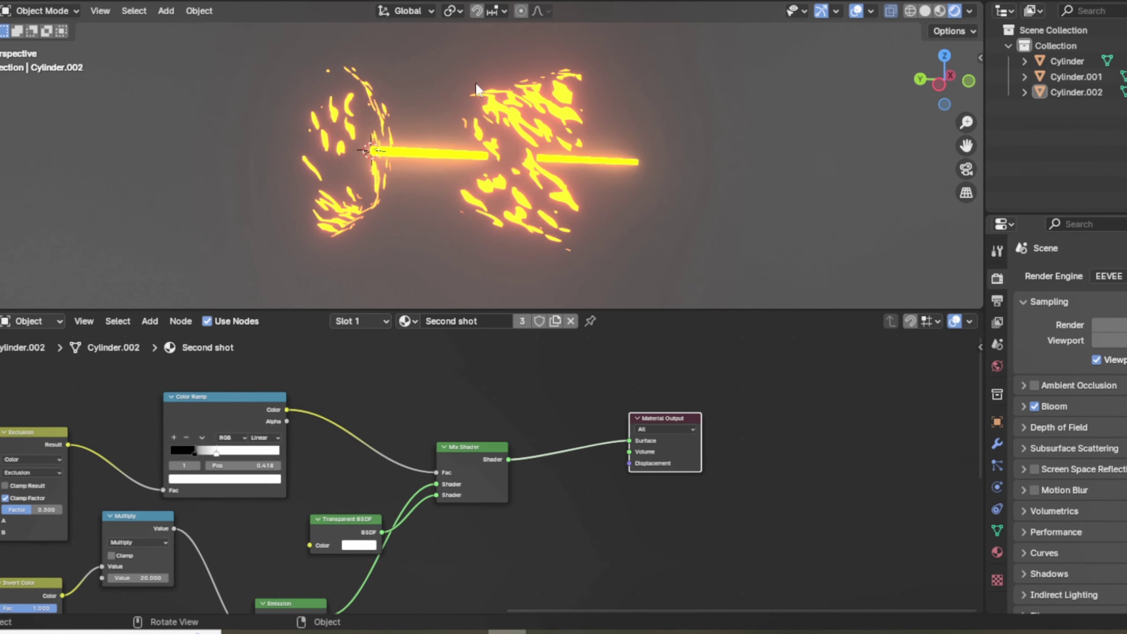
# - Move the flared cone's wide rim along Y and scale it up by about 1.278
pyautogui.click(353, 123)
pyautogui.press('Tab')
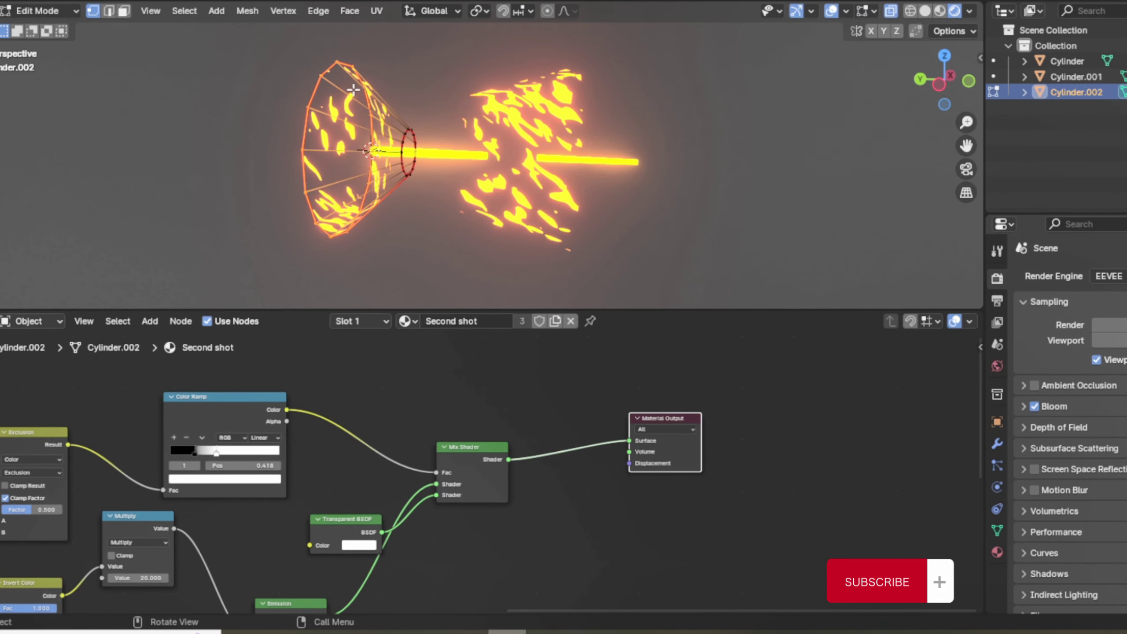
pyautogui.press('g')
pyautogui.press('y')
pyautogui.click(348, 91)
pyautogui.press('s')
pyautogui.click(445, 109)
pyautogui.press('KP_3')
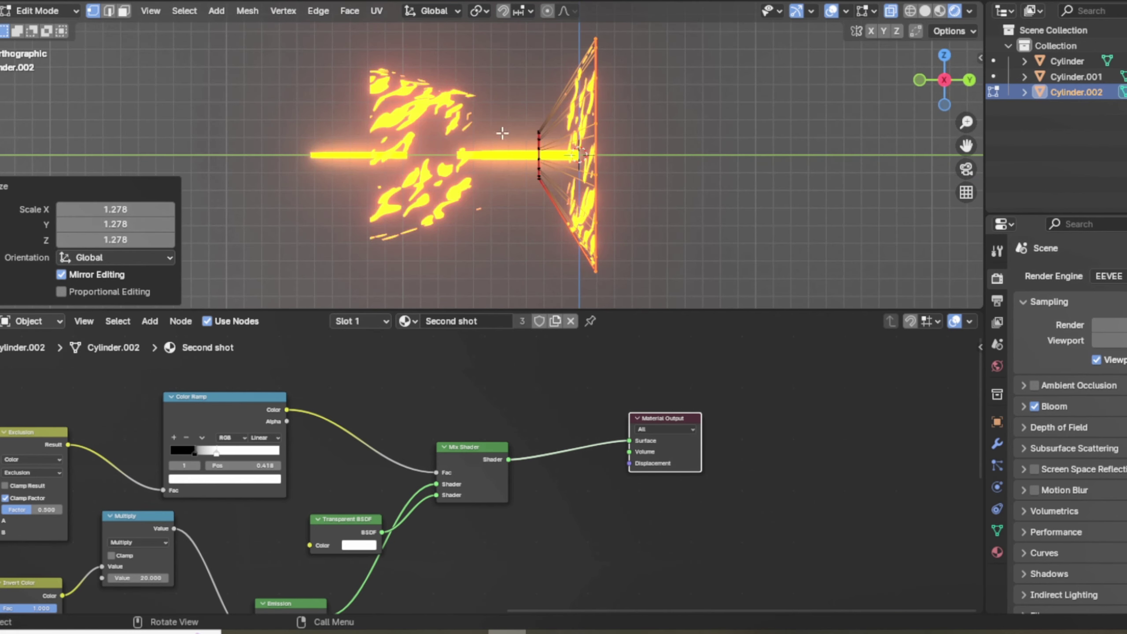
# - Select the flared cone's entire mesh and move it along the positive Y axis, past the world origin
pyautogui.press('Tab')
pyautogui.press('Tab')
pyautogui.moveTo(650, 45); pyautogui.dragTo(502, 269)
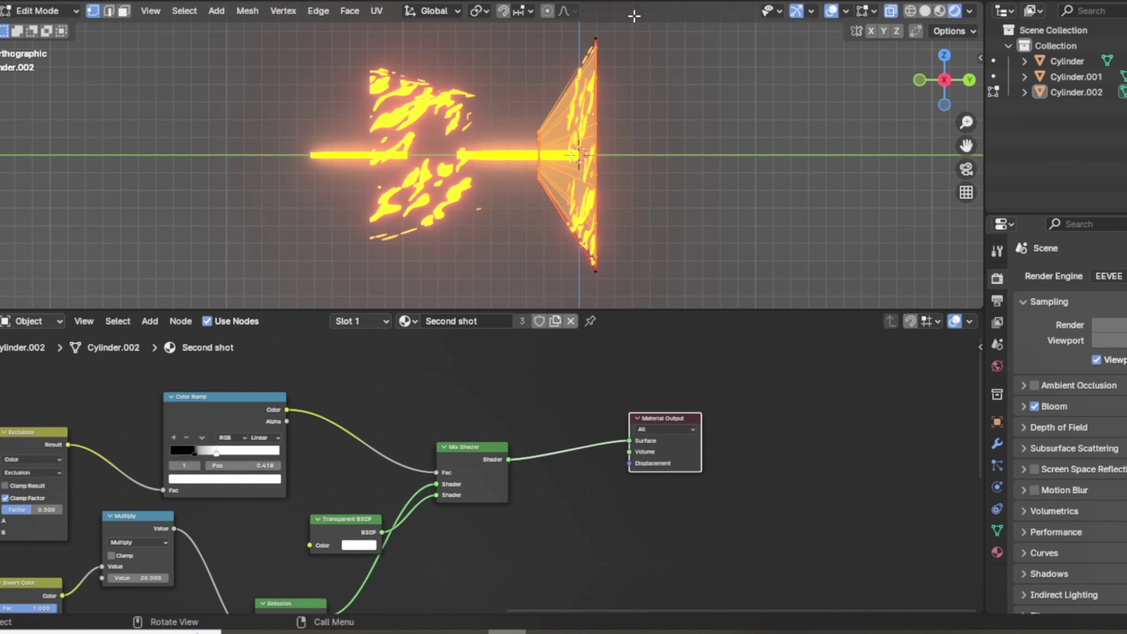
pyautogui.press('g')
pyautogui.press('y')
pyautogui.click(540, 252)
pyautogui.press('Tab')
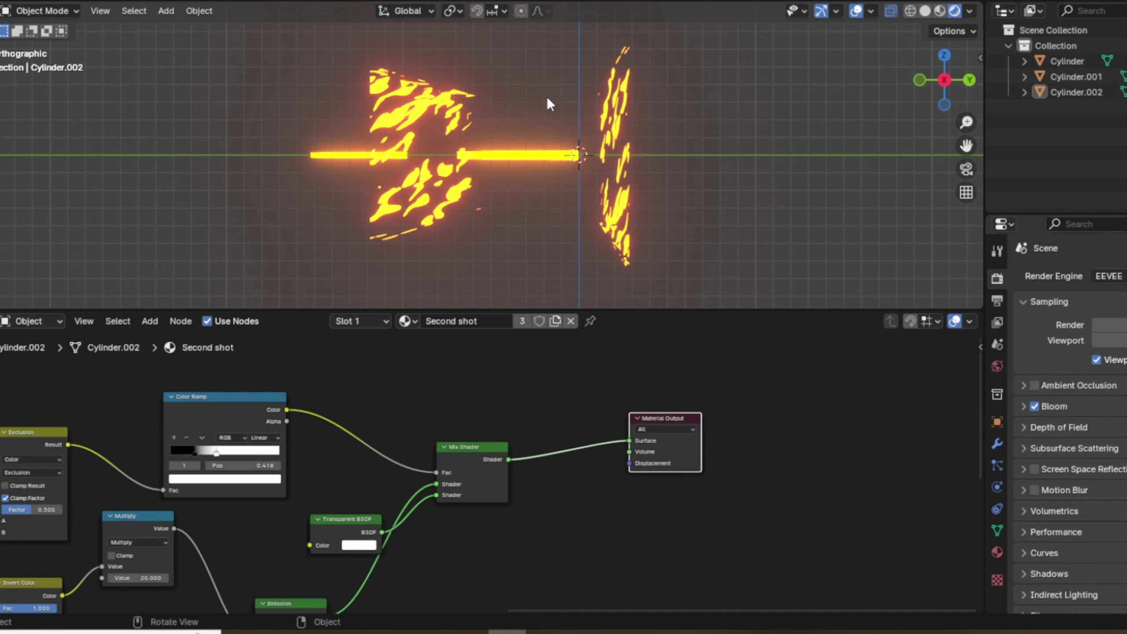
# - Play the animation and examine the muzzle-fire layers from several angles
pyautogui.press('space')
pyautogui.press('space')
pyautogui.press('space')
pyautogui.press('space')
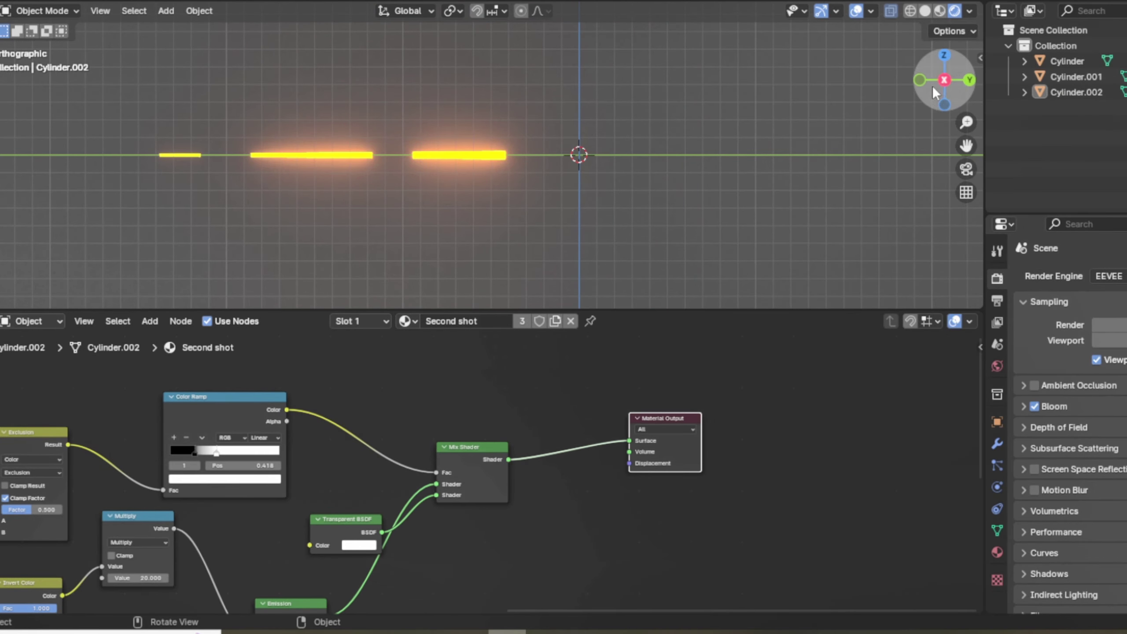
pyautogui.moveTo(934, 84); pyautogui.dragTo(773, 140)
pyautogui.press('space')
pyautogui.moveTo(931, 78); pyautogui.dragTo(416, 45)
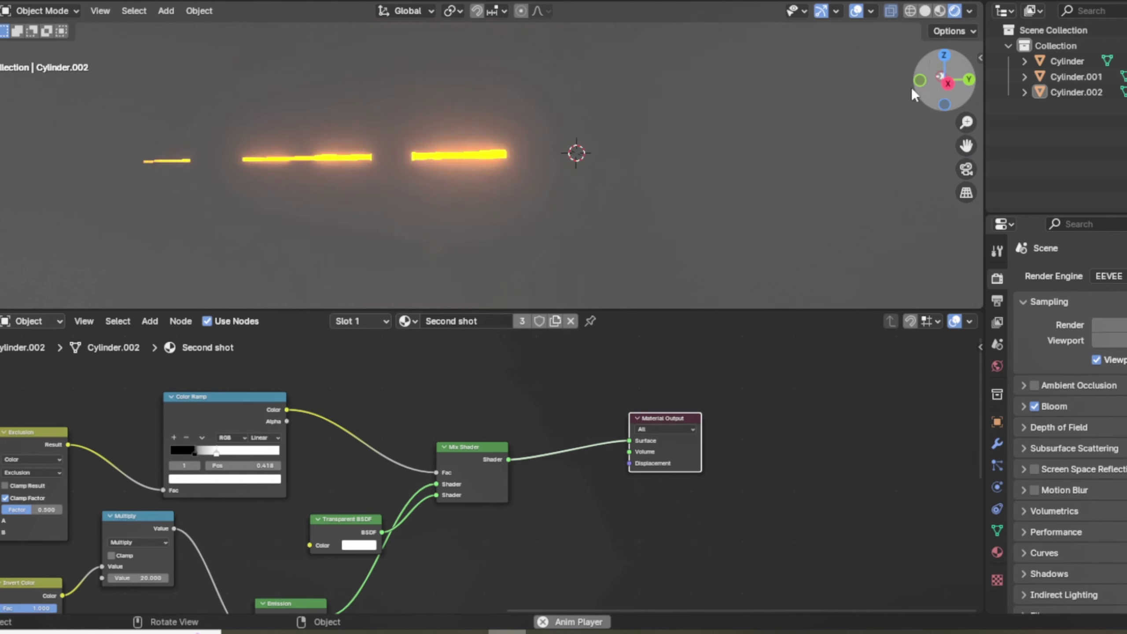
pyautogui.press('KP_3')
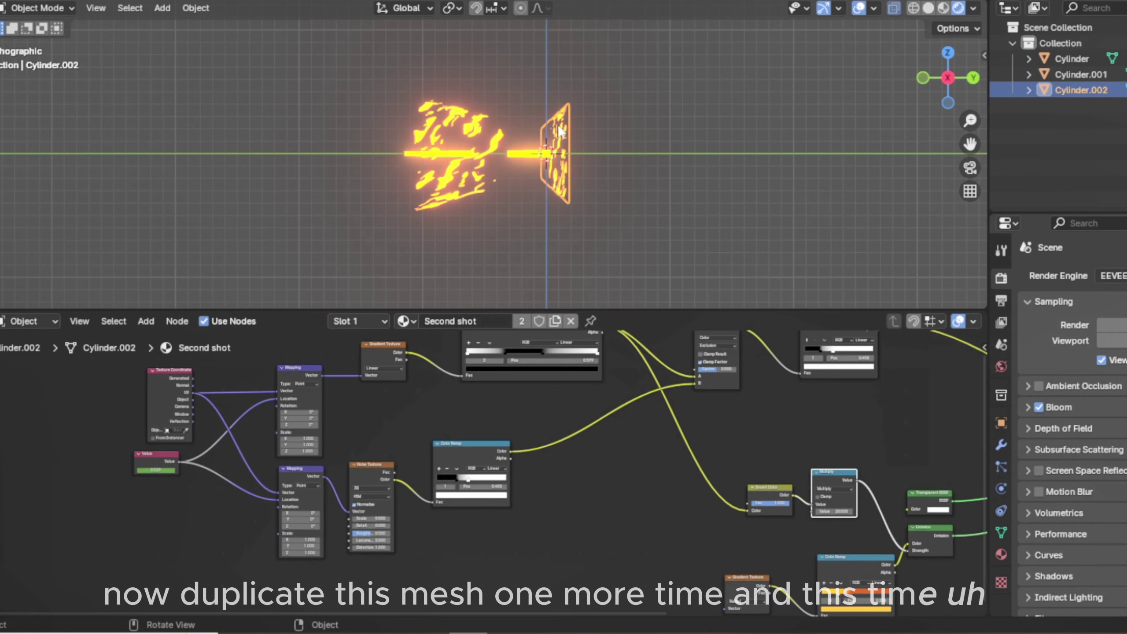
# - Duplicate the small flared cone and leave the copy in place
pyautogui.scroll(4, 558, 128)
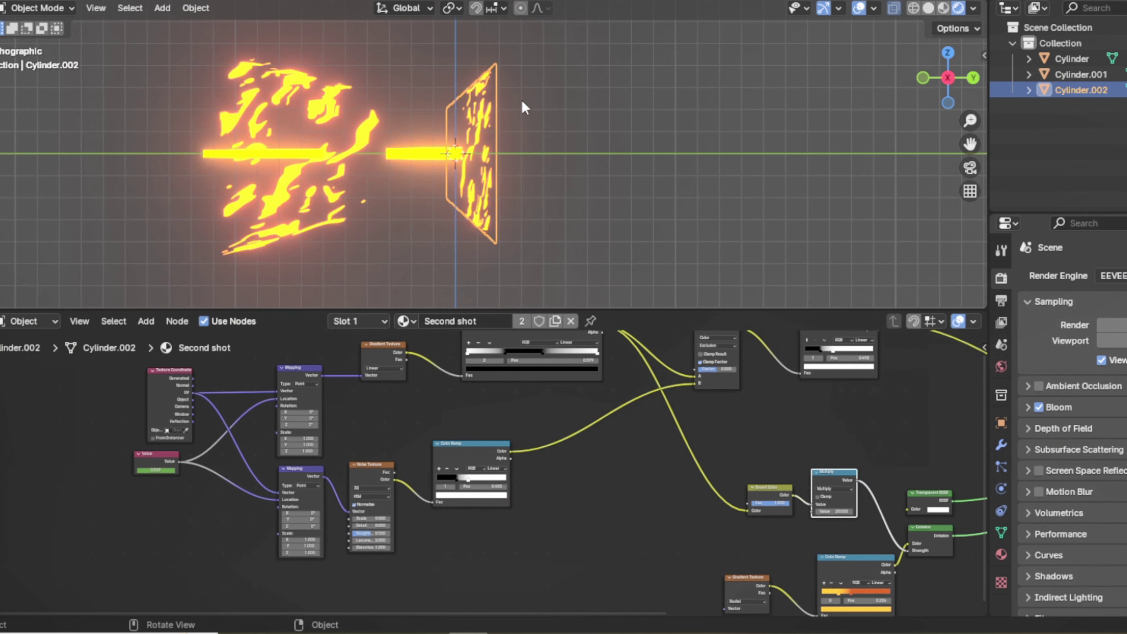
pyautogui.rightClick(525, 108)
pyautogui.click(517, 198)
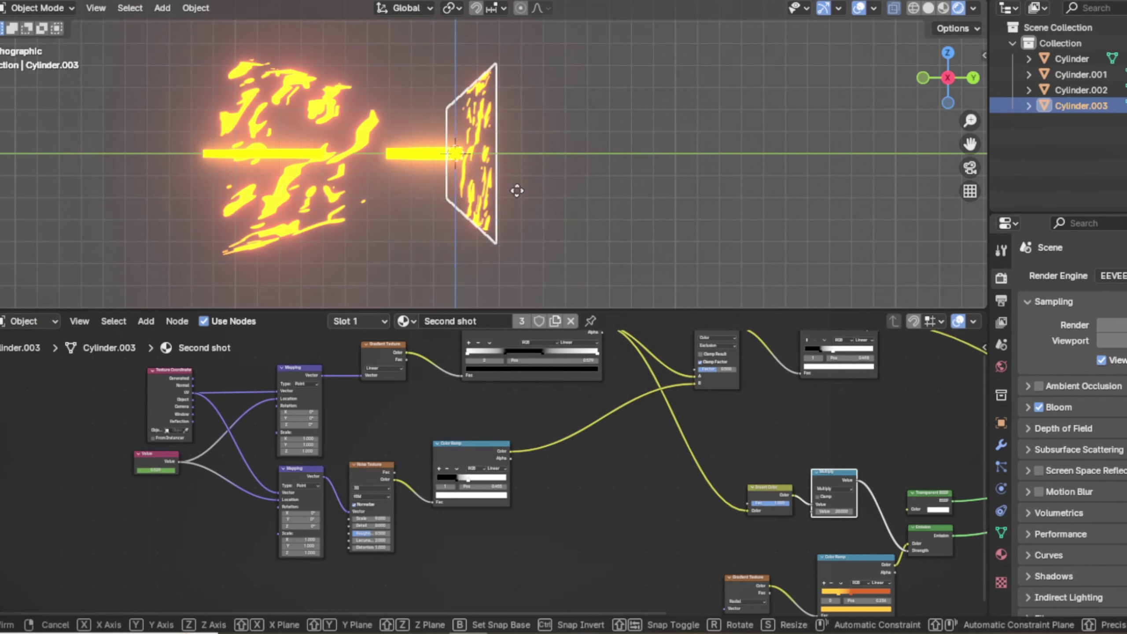
pyautogui.rightClick(490, 194)
# - Move the duplicate's wide rim along negative Y beyond its narrow end, so the cone opens the other way
pyautogui.moveTo(634, 88); pyautogui.dragTo(556, 283)
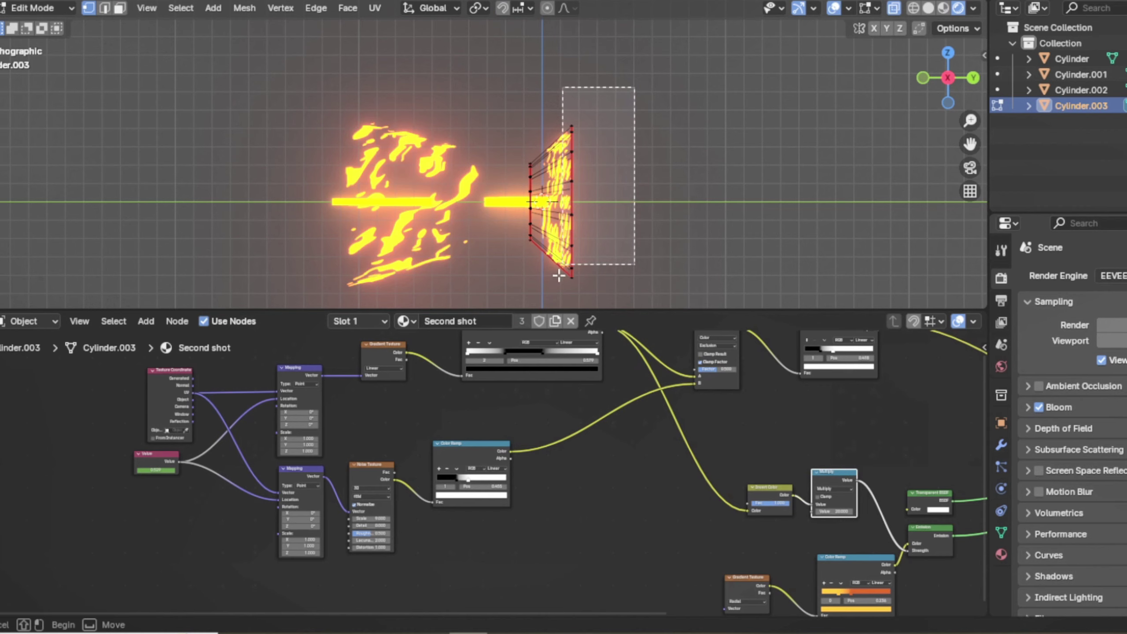
pyautogui.press('g')
pyautogui.press('y')
pyautogui.click(514, 190)
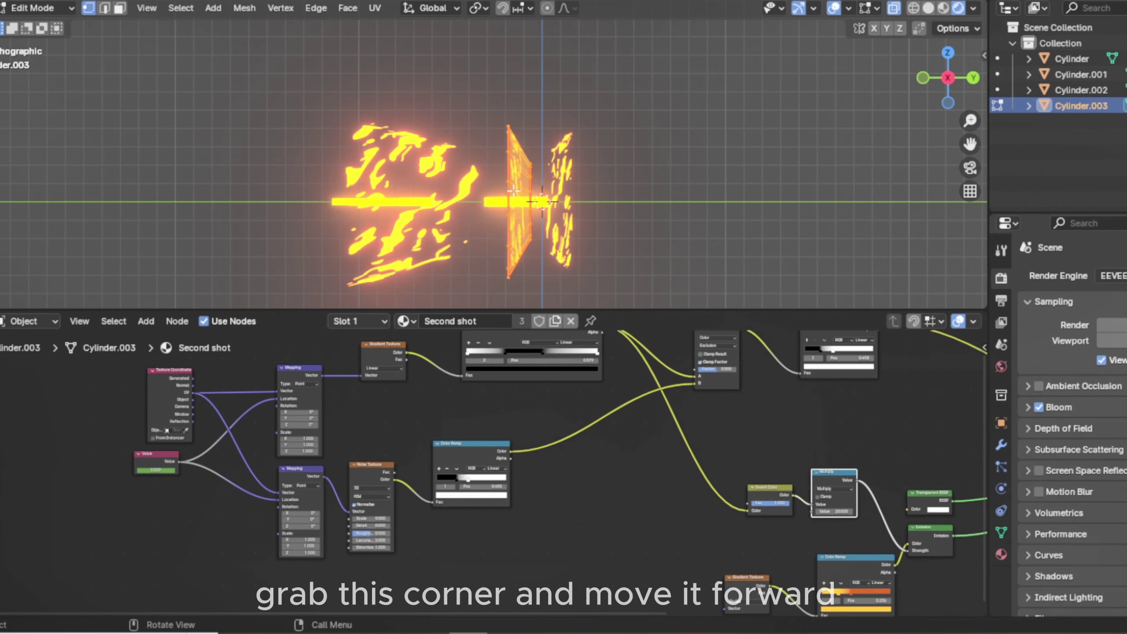
# - Enlarge the duplicate's wide rim by about 2.42 and again by about 2.117 into a large disc
pyautogui.press('s')
pyautogui.click(680, 132)
pyautogui.moveTo(745, 117); pyautogui.dragTo(684, 140, button='middle')
pyautogui.press('s')
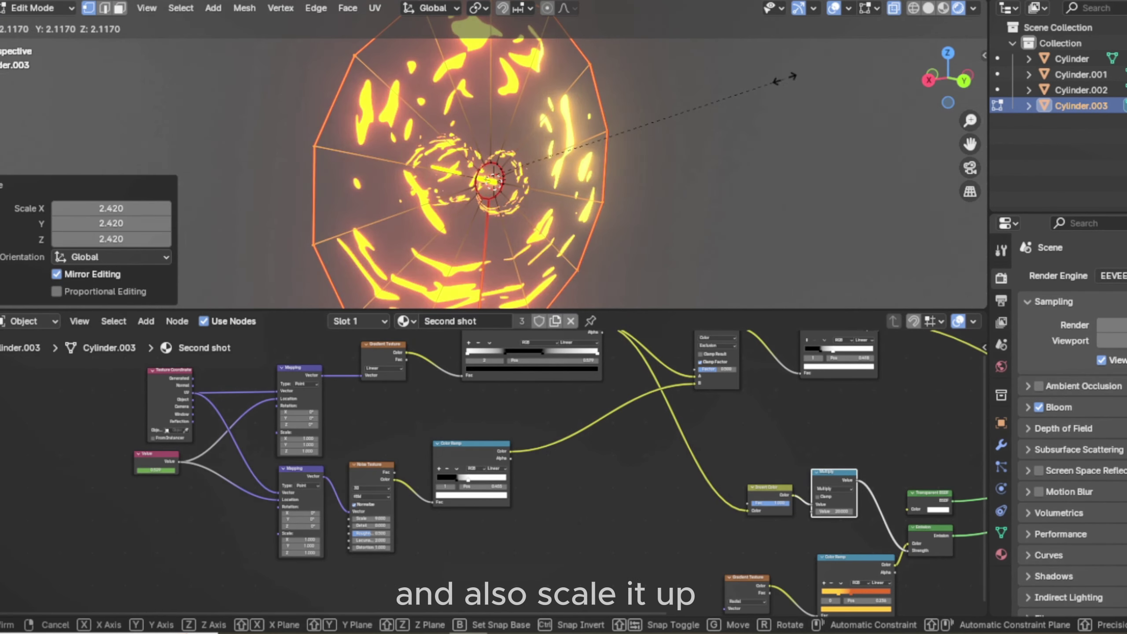
pyautogui.click(717, 81)
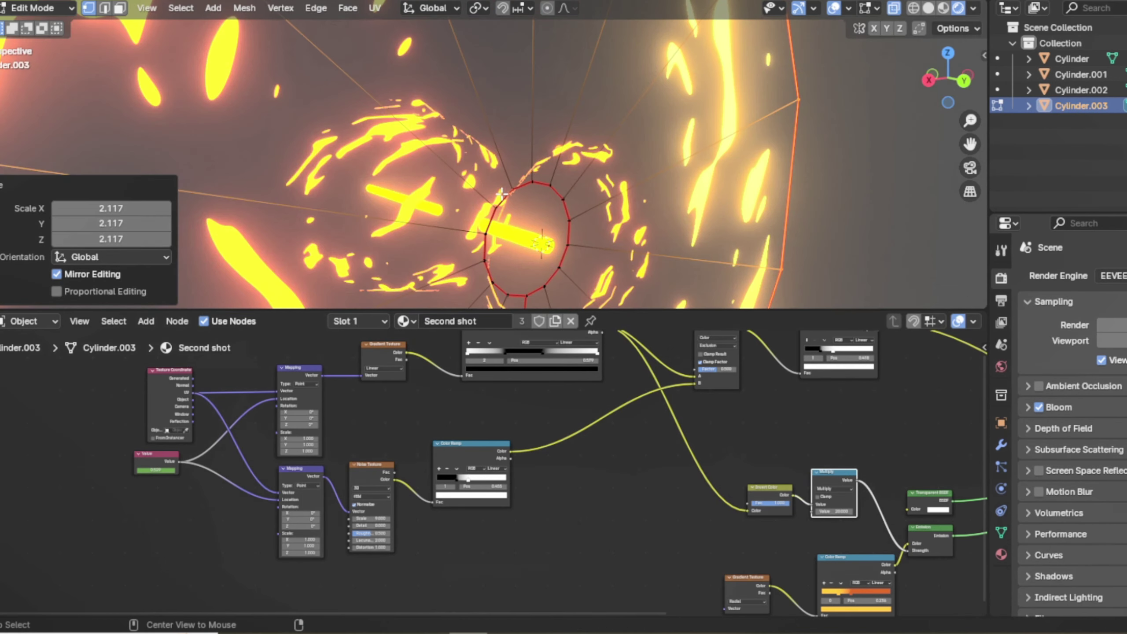
# - Scale the inner edge loop to about 0.623 and move it along the positive Y axis
pyautogui.keyDown('alt'); pyautogui.click(502, 194); pyautogui.keyUp('alt')
pyautogui.press('s')
pyautogui.click(643, 211)
pyautogui.press('KP_3')
pyautogui.press('g')
pyautogui.press('y')
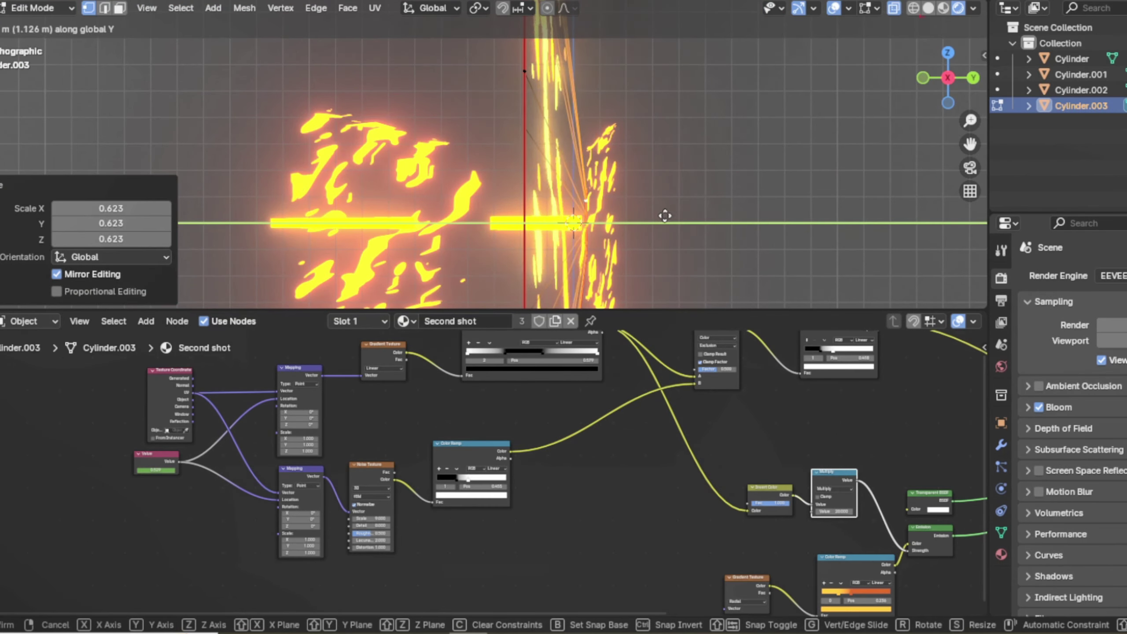
pyautogui.click(679, 213)
# - Scale the entire disc mesh to about 0.959 and return to Object Mode
pyautogui.press('a')
pyautogui.press('s')
pyautogui.click(700, 207)
pyautogui.moveTo(830, 115); pyautogui.dragTo(765, 140, button='middle')
pyautogui.scroll(-5, 765, 141)
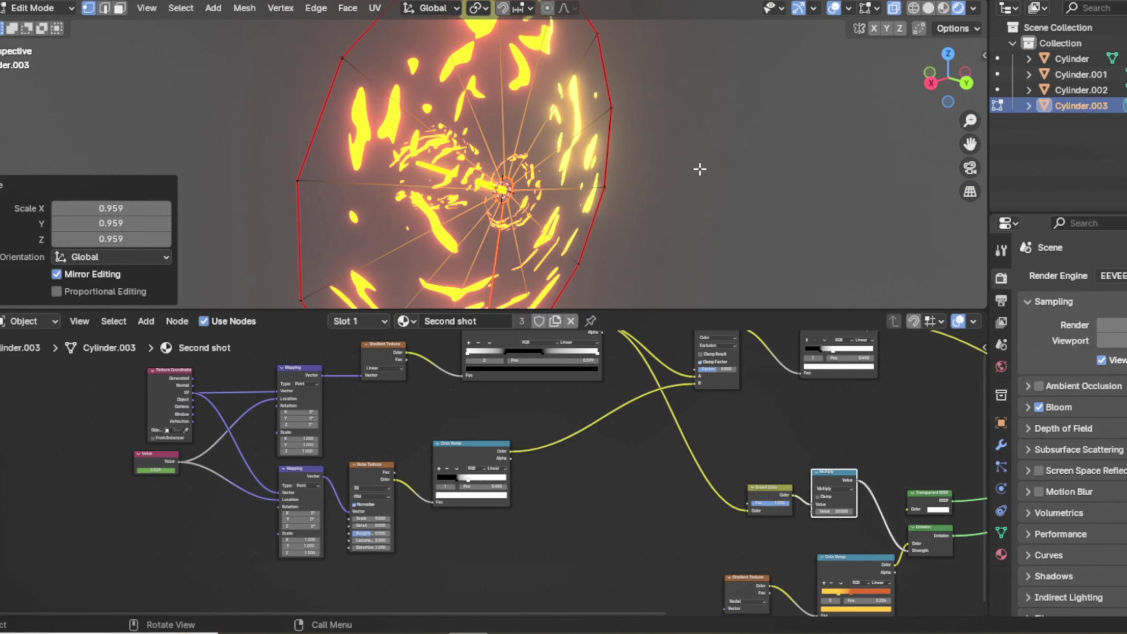
pyautogui.scroll(-2, 692, 165)
pyautogui.press('Tab')
# - Select the large disc mesh and make an independent copy of its Second shot material
pyautogui.click(626, 133)
pyautogui.press('KP_3')
pyautogui.click(488, 102)
pyautogui.moveTo(663, 250); pyautogui.dragTo(599, 270, button='middle')
pyautogui.scroll(2, 599, 271)
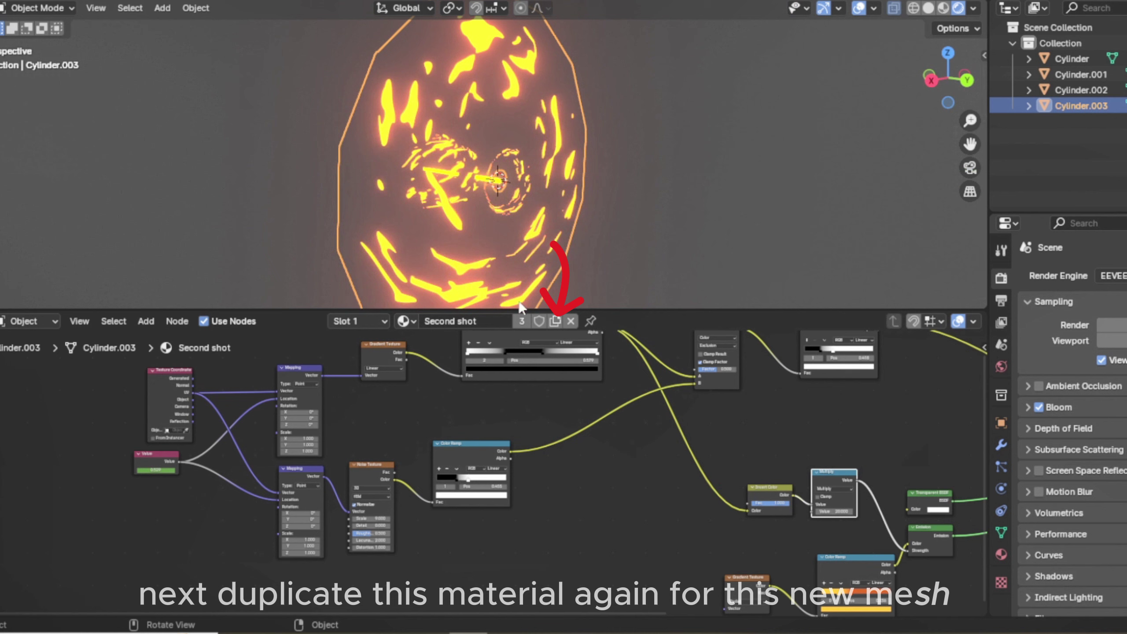
pyautogui.click(555, 321)
# - Rename the copied material as Second shot 2
pyautogui.click(511, 320)
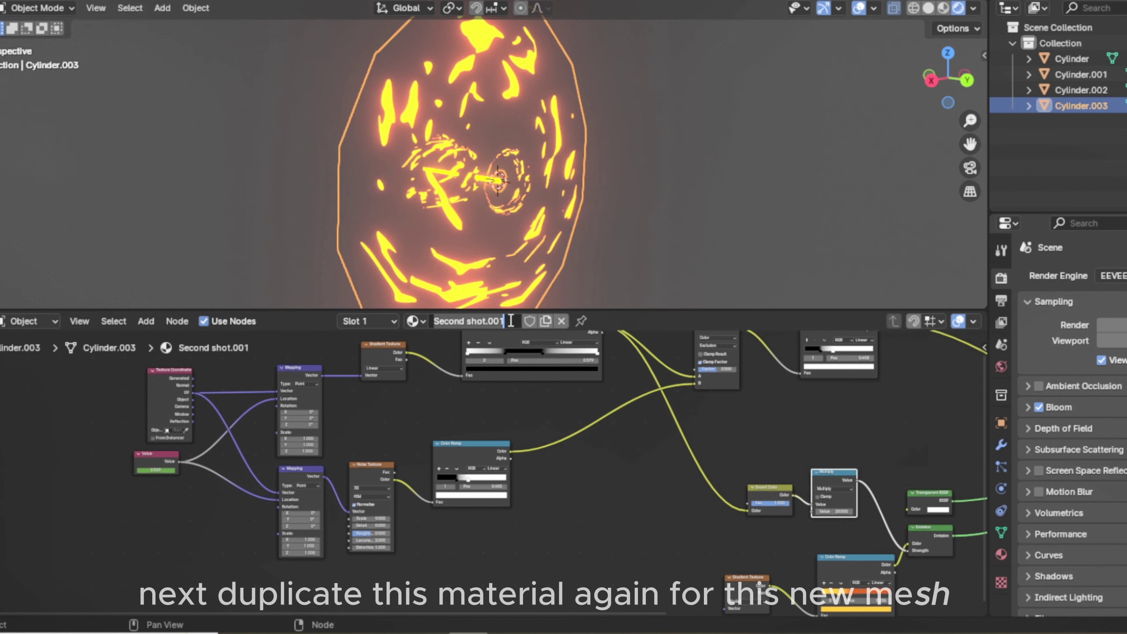
pyautogui.click(510, 319)
pyautogui.press('BackSpace')
pyautogui.press('BackSpace')
pyautogui.press('BackSpace')
pyautogui.press('BackSpace')
pyautogui.write('2')
pyautogui.press('Return')
# - Replace the Noise Texture and its Color Ramp with a Voronoi Texture node beside the lower Mapping node
pyautogui.scroll(1, 483, 477)
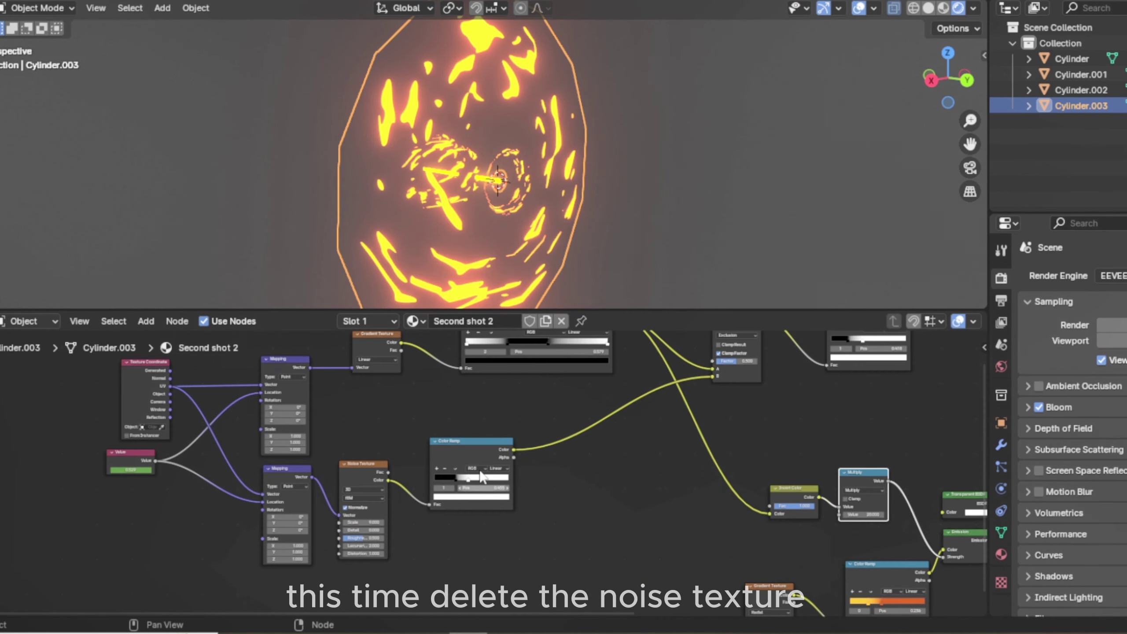
pyautogui.scroll(3, 471, 474)
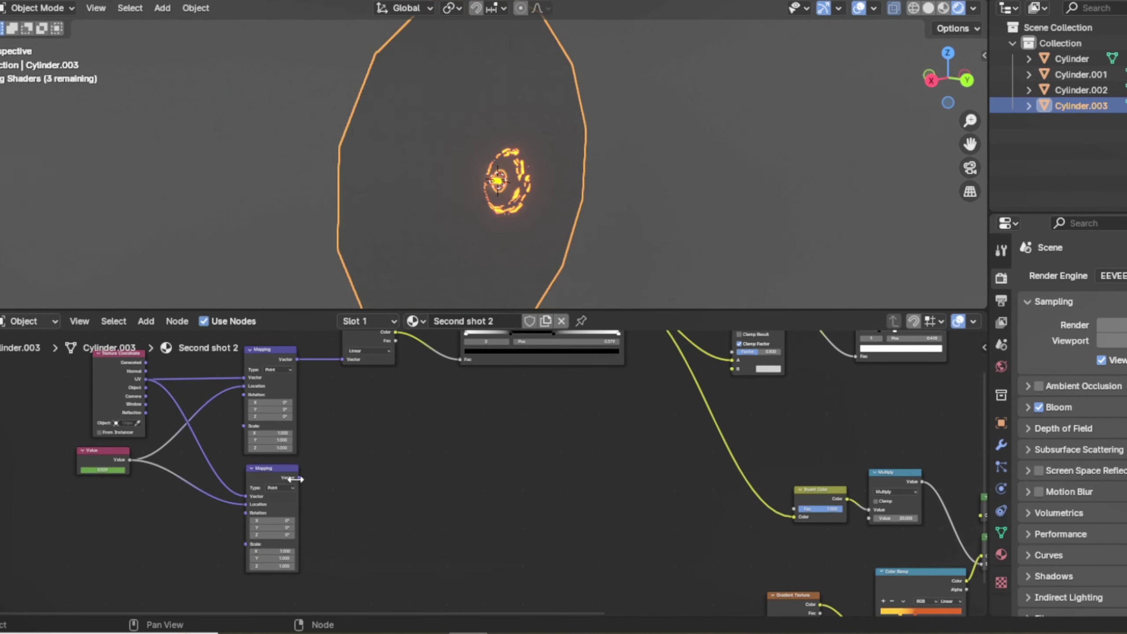
pyautogui.scroll(2, 442, 503)
pyautogui.hotkey('shift', 'a')
pyautogui.moveTo(369, 537)
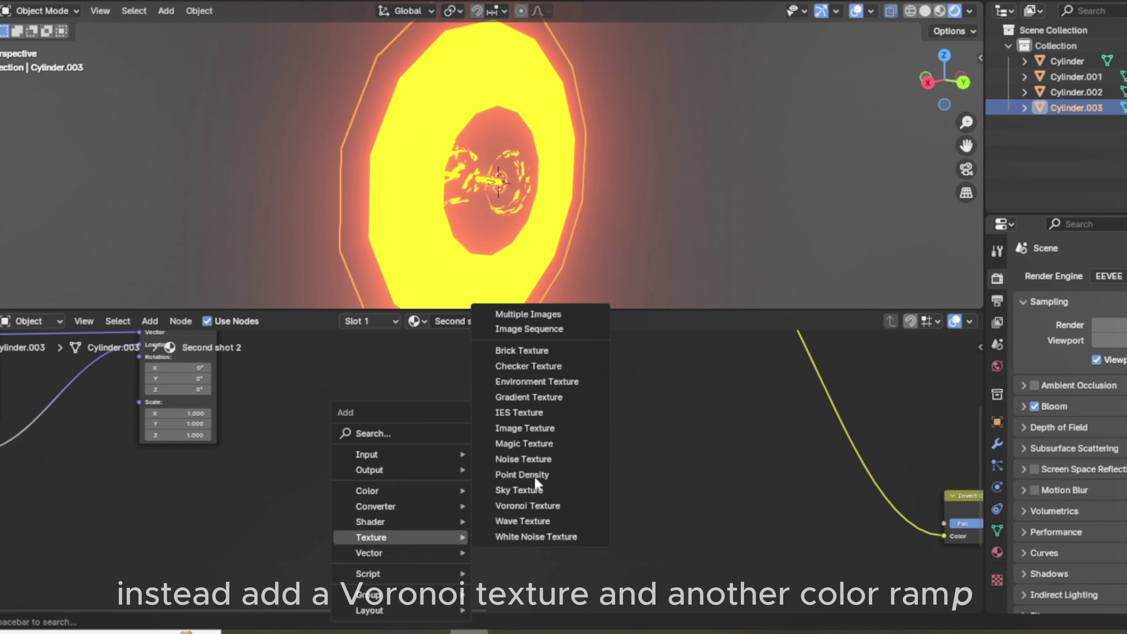
pyautogui.click(533, 505)
pyautogui.click(293, 429)
# - Add a Color Ramp fed by the Voronoi Distance output and preview it on the disc
pyautogui.hotkey('shift', 'a')
pyautogui.moveTo(441, 425)
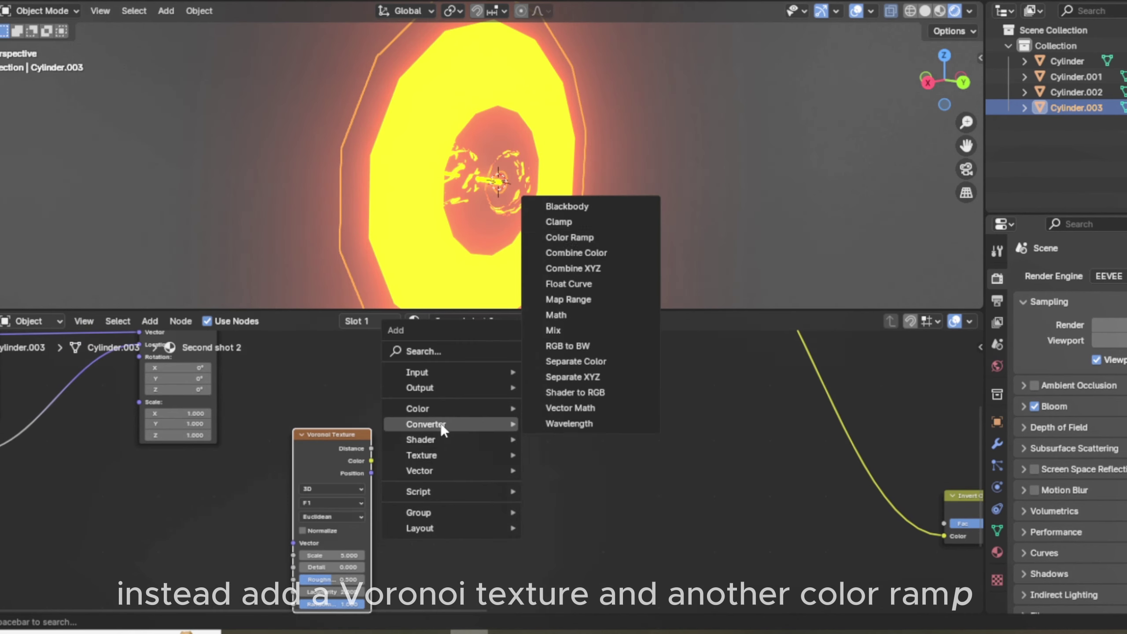
pyautogui.click(567, 240)
pyautogui.click(465, 414)
pyautogui.moveTo(457, 528); pyautogui.dragTo(464, 522)
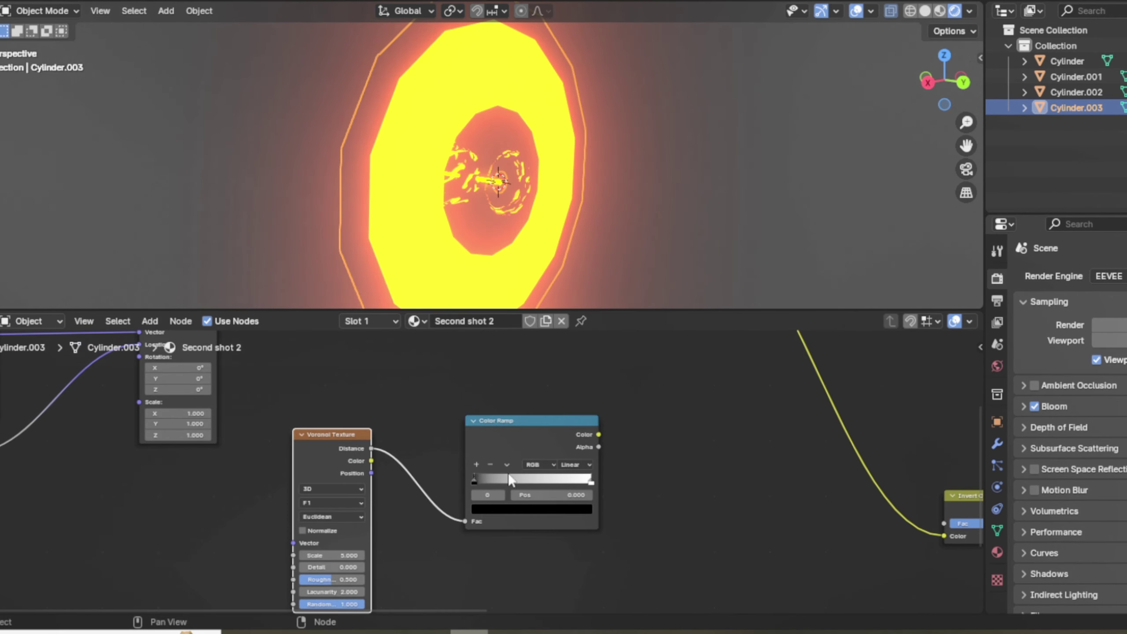
pyautogui.keyDown('ctrl'); pyautogui.keyDown('shift'); pyautogui.click(528, 446); pyautogui.keyUp('shift'); pyautogui.keyUp('ctrl')
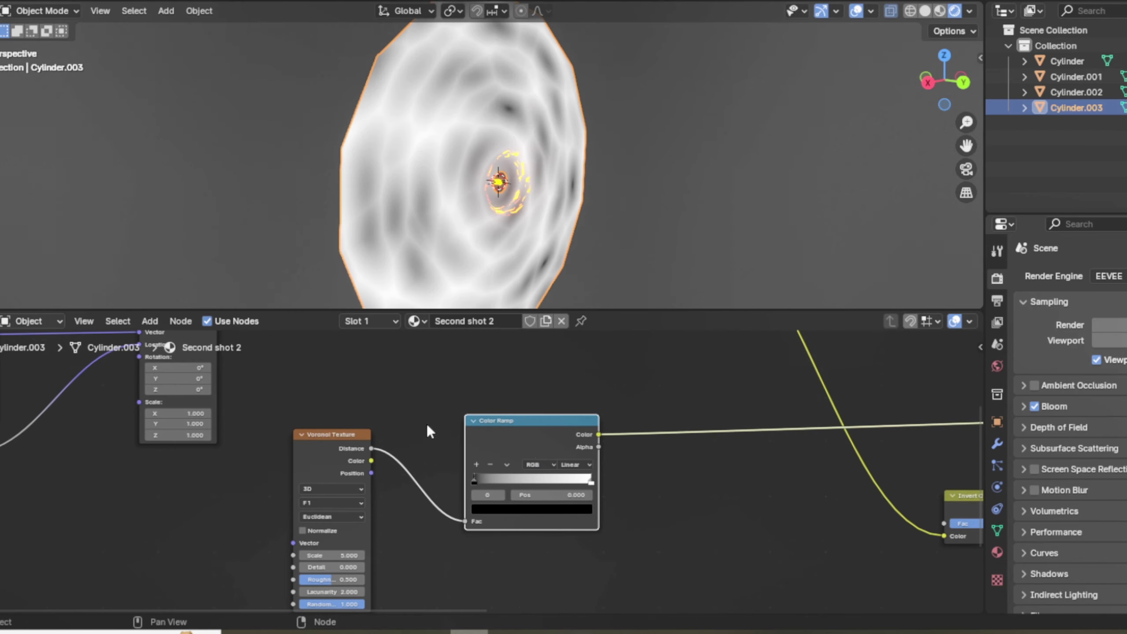
# - Set the Voronoi scale to 20 and bring the Color Ramp's stops closer together, with the black stop at 0.323
pyautogui.scroll(7, 362, 516)
pyautogui.click(216, 442)
pyautogui.press('KP_Decimal')
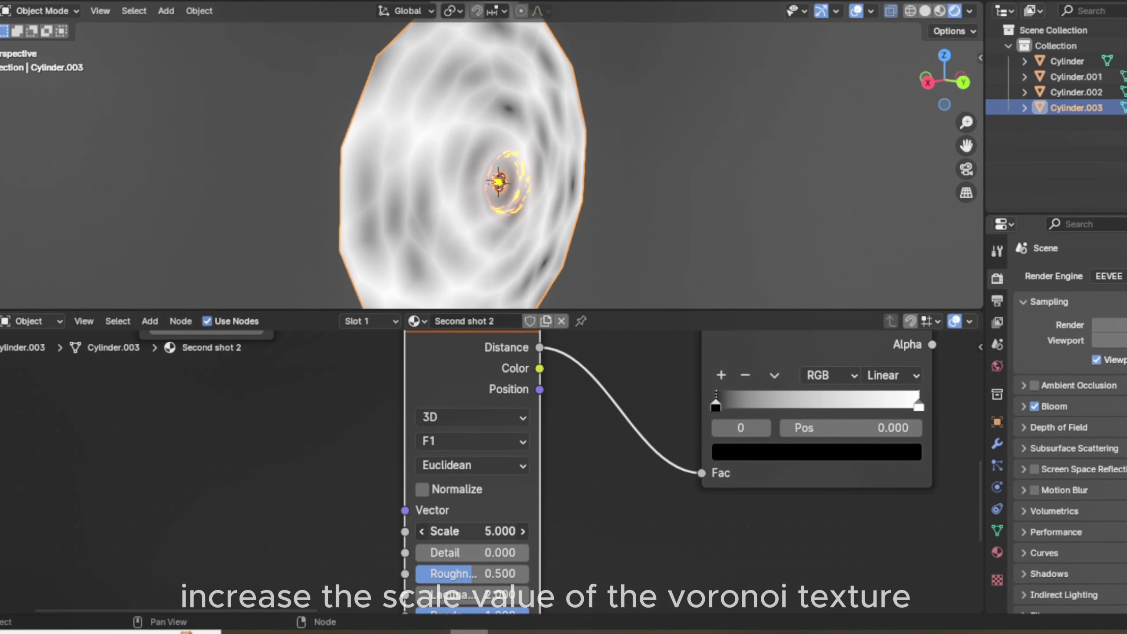
pyautogui.moveTo(471, 531); pyautogui.dragTo(555, 531)
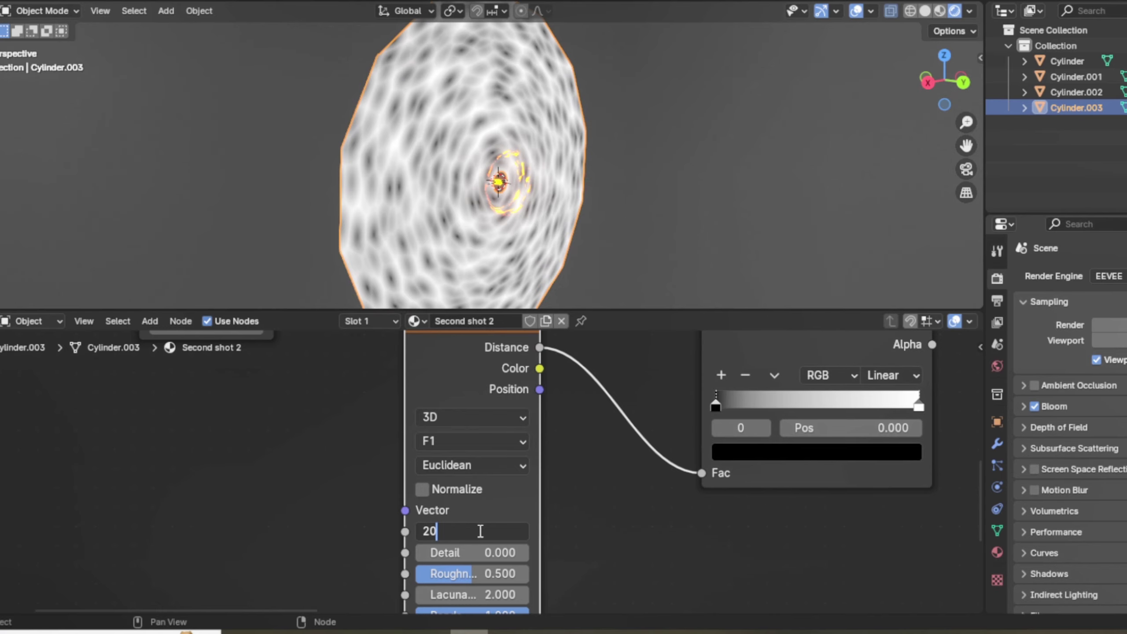
pyautogui.press('Return')
pyautogui.moveTo(717, 402); pyautogui.dragTo(781, 403)
pyautogui.scroll(1, 493, 570)
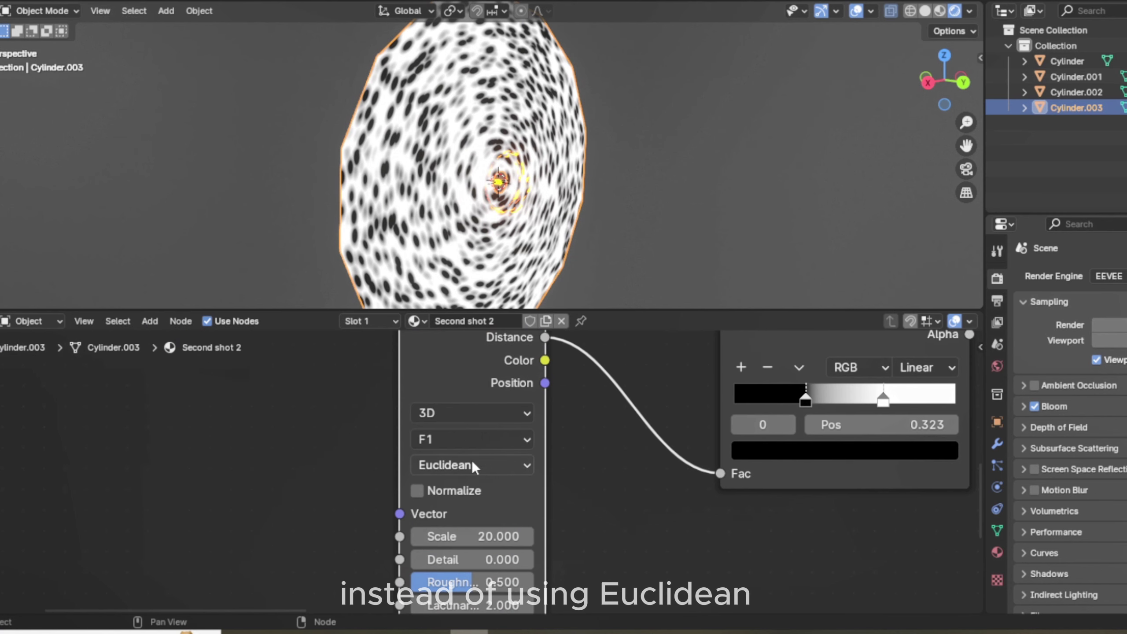
# - Switch the Voronoi distance metric from Euclidean to Manhattan and try Chebychev as an alternative
pyautogui.click(473, 463)
pyautogui.click(462, 533)
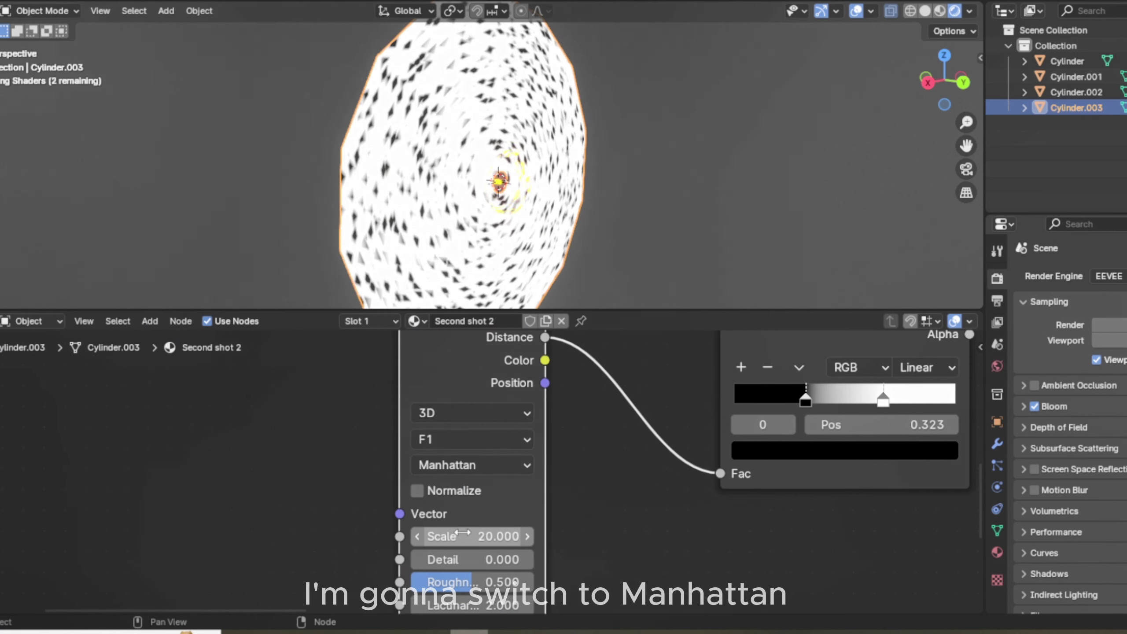
pyautogui.click(469, 466)
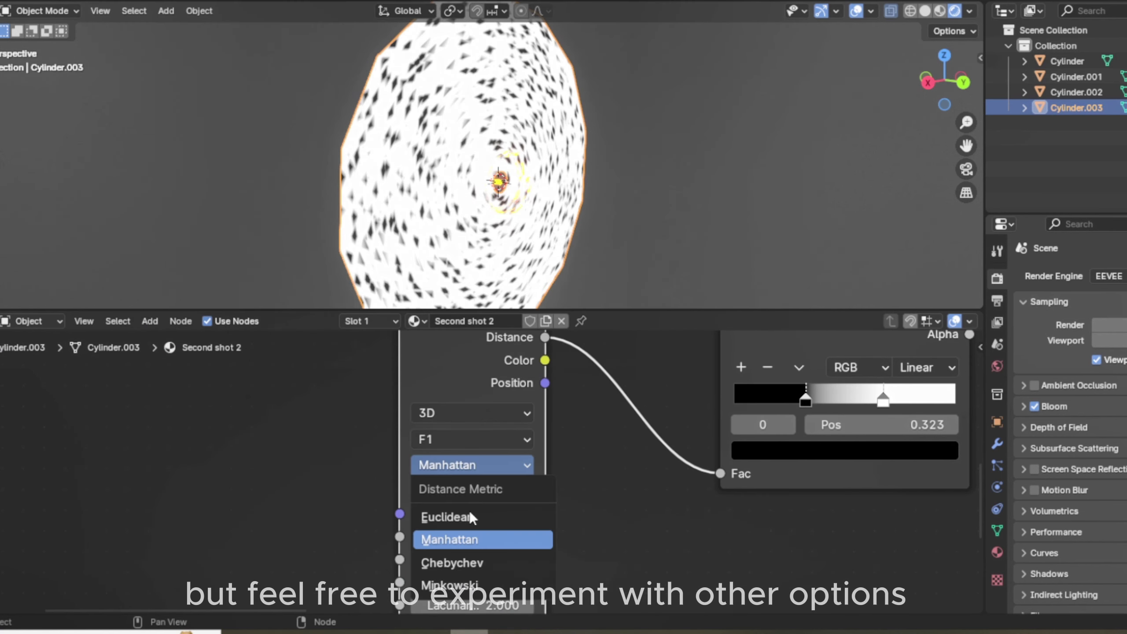
pyautogui.click(473, 563)
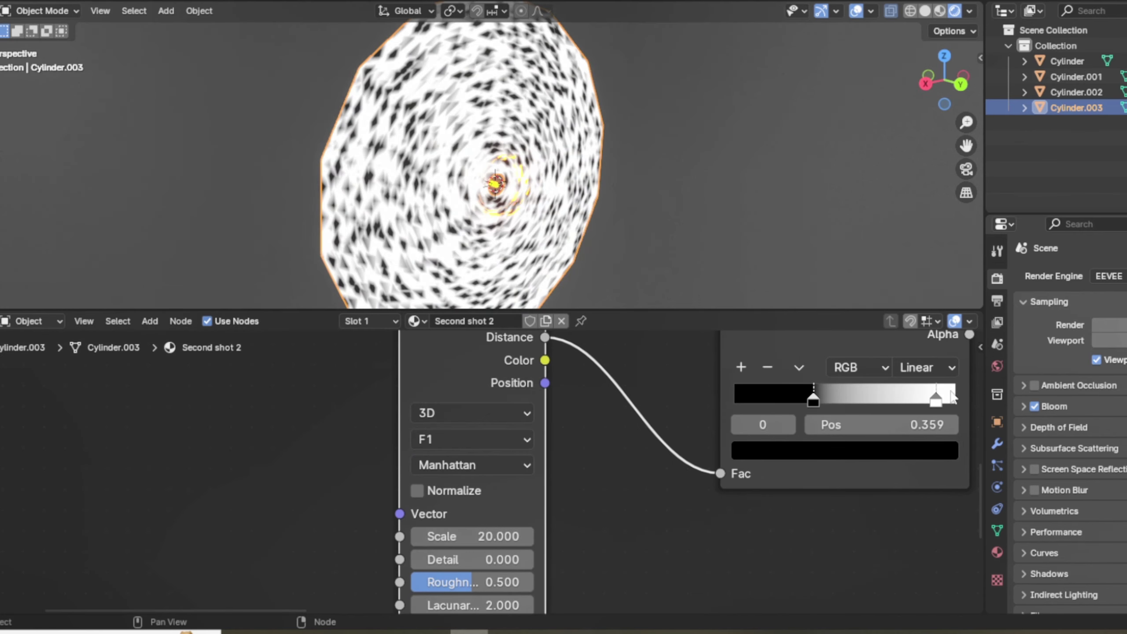
# - Move the white stop of the Voronoi Color Ramp to 0.627 to increase contrast
pyautogui.moveTo(935, 398); pyautogui.dragTo(848, 392)
pyautogui.scroll(-10, 728, 394)
pyautogui.scroll(4, 621, 440)
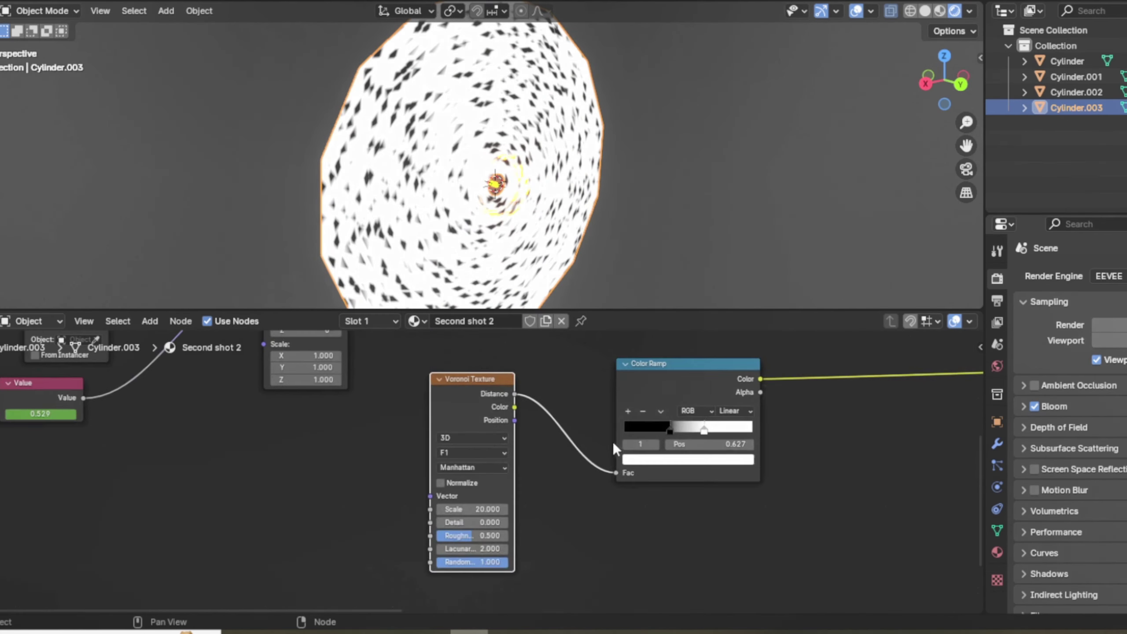
# - Connect the Voronoi Color Ramp's Color output to the B input of the Exclusion mix node
pyautogui.scroll(-3, 613, 442)
pyautogui.moveTo(653, 414); pyautogui.dragTo(828, 515)
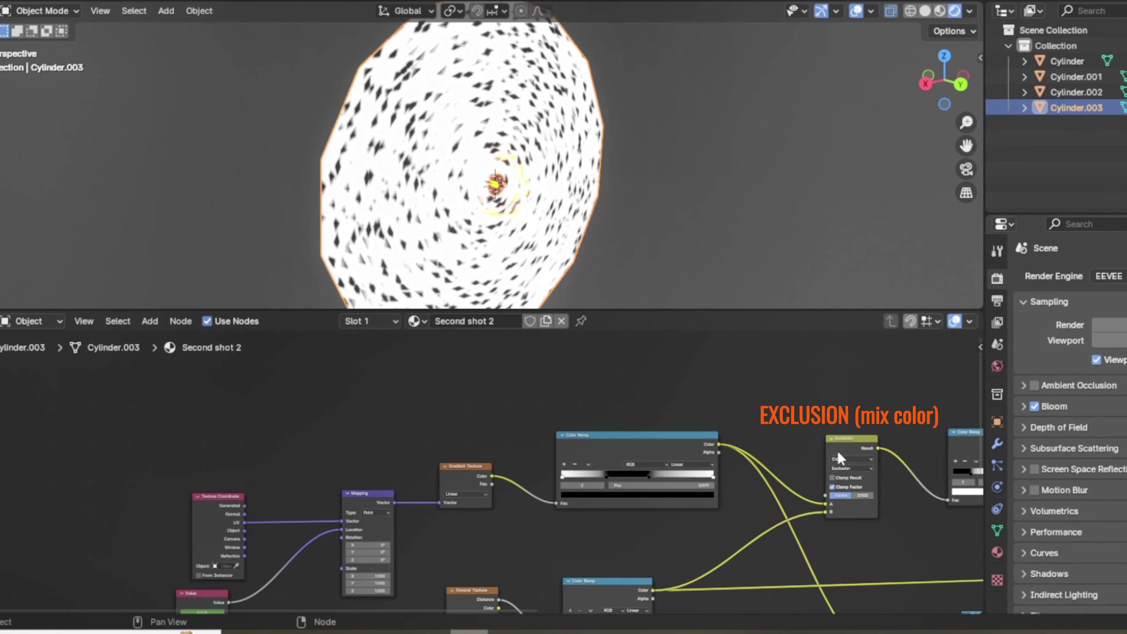
# - Preview the final Mix Shader on the disc and examine how much area the glowing particles cover
pyautogui.keyDown('ctrl'); pyautogui.hscroll(5, 838, 448); pyautogui.keyUp('ctrl')
pyautogui.press('Home')
pyautogui.keyDown('ctrl'); pyautogui.keyDown('shift'); pyautogui.click(810, 529); pyautogui.keyUp('shift'); pyautogui.keyUp('ctrl')
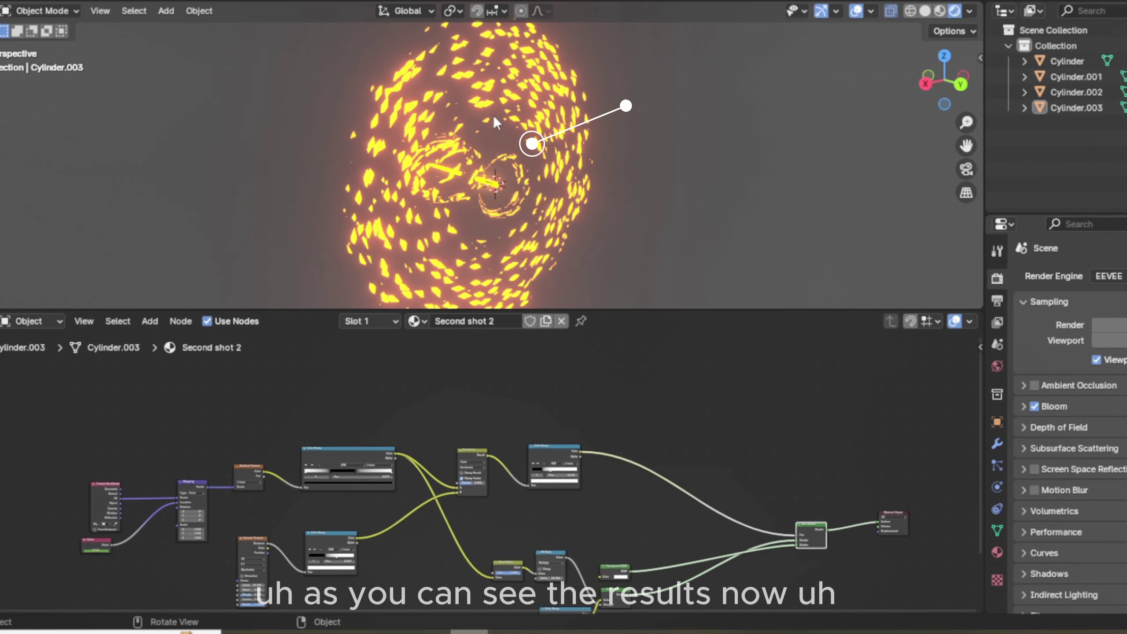
pyautogui.press('KP_3')
pyautogui.moveTo(937, 67); pyautogui.dragTo(918, 77)
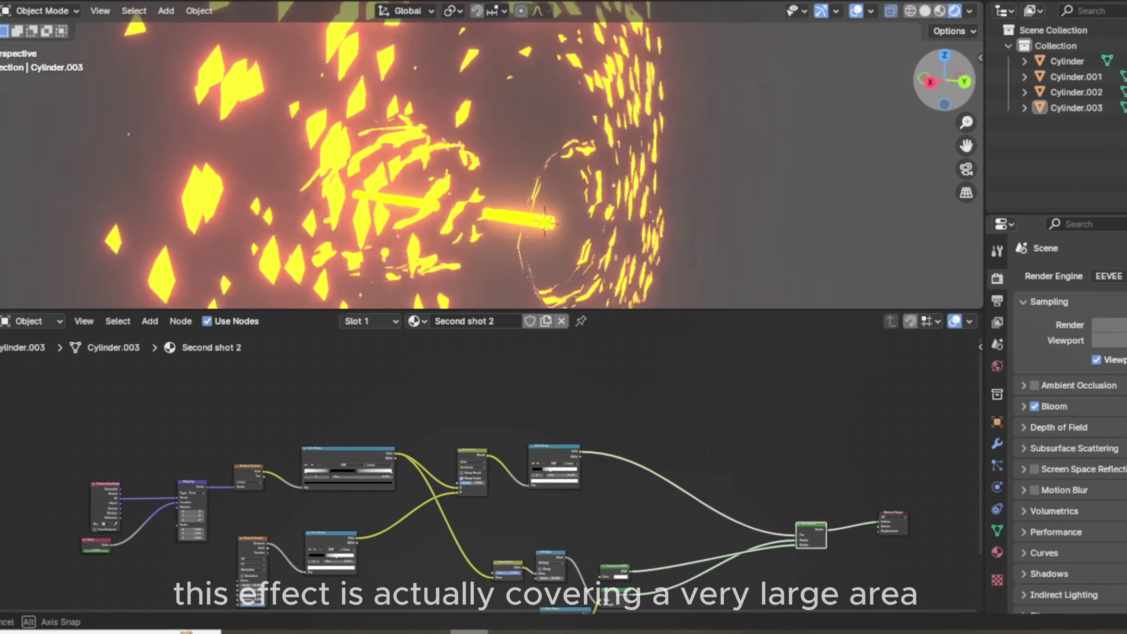
pyautogui.scroll(4, 327, 538)
pyautogui.scroll(3, 462, 475)
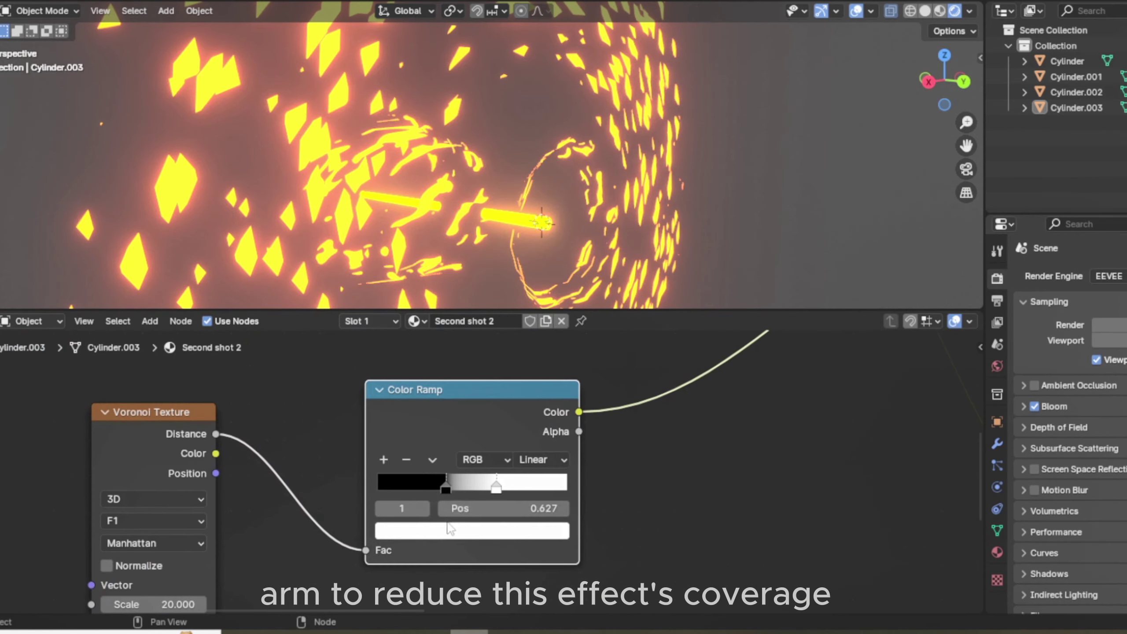
pyautogui.click(448, 481)
pyautogui.click(496, 486)
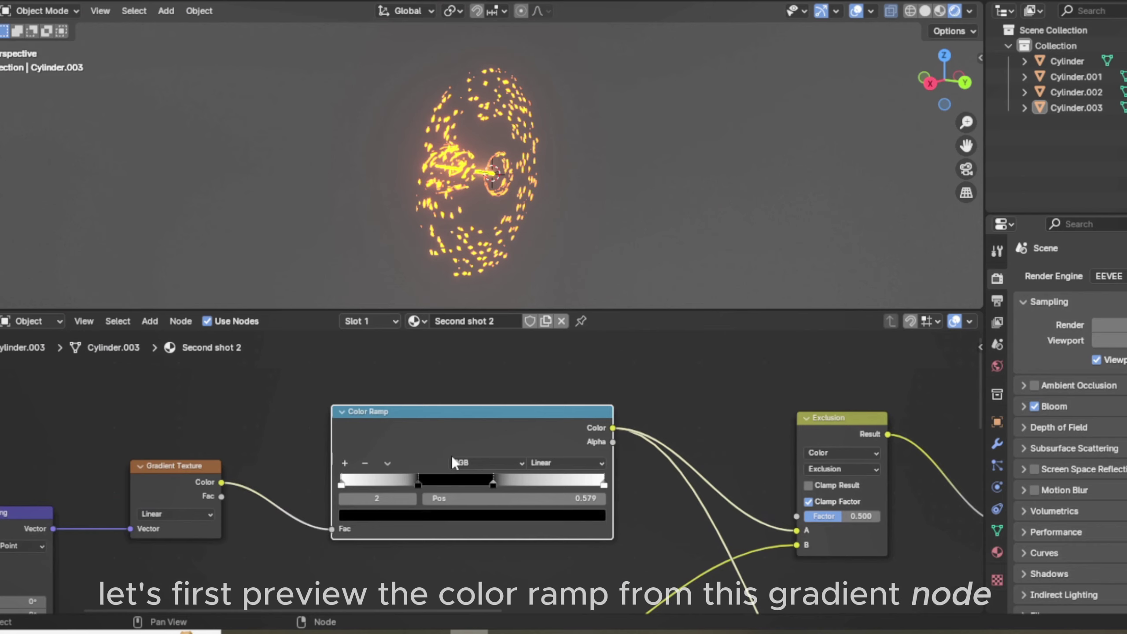
# - Preview the Gradient Texture's Color Ramp on the disc, and return the preview to the final Mix Shader
pyautogui.scroll(3, 451, 456)
pyautogui.keyDown('ctrl'); pyautogui.keyDown('shift'); pyautogui.click(554, 398); pyautogui.keyUp('shift'); pyautogui.keyUp('ctrl')
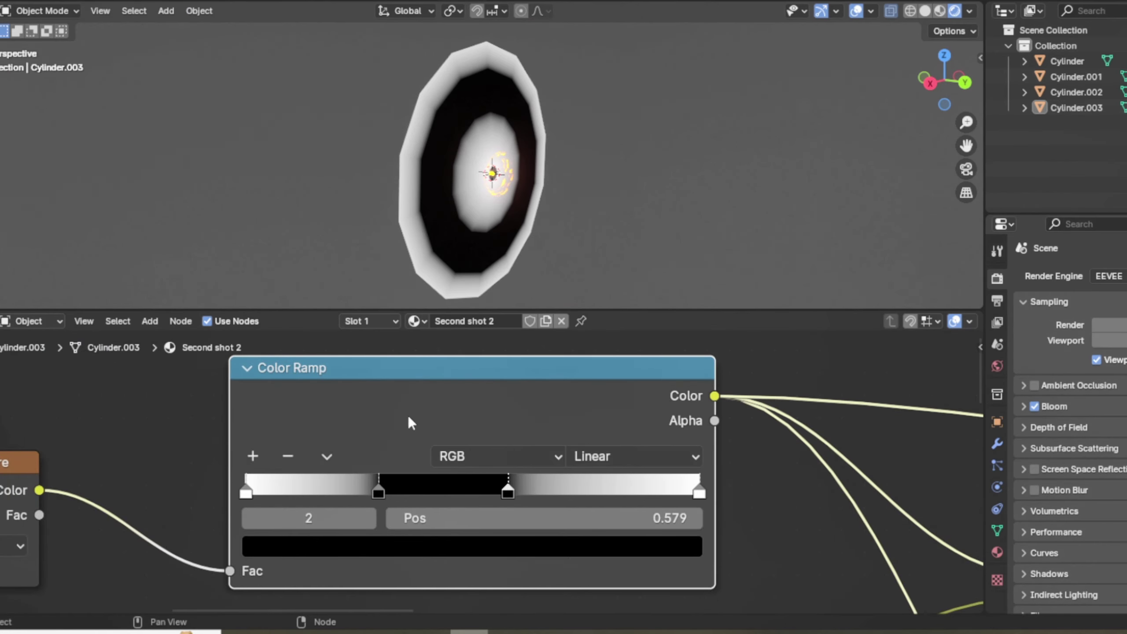
pyautogui.moveTo(376, 487); pyautogui.dragTo(358, 486)
pyautogui.scroll(-8, 686, 488)
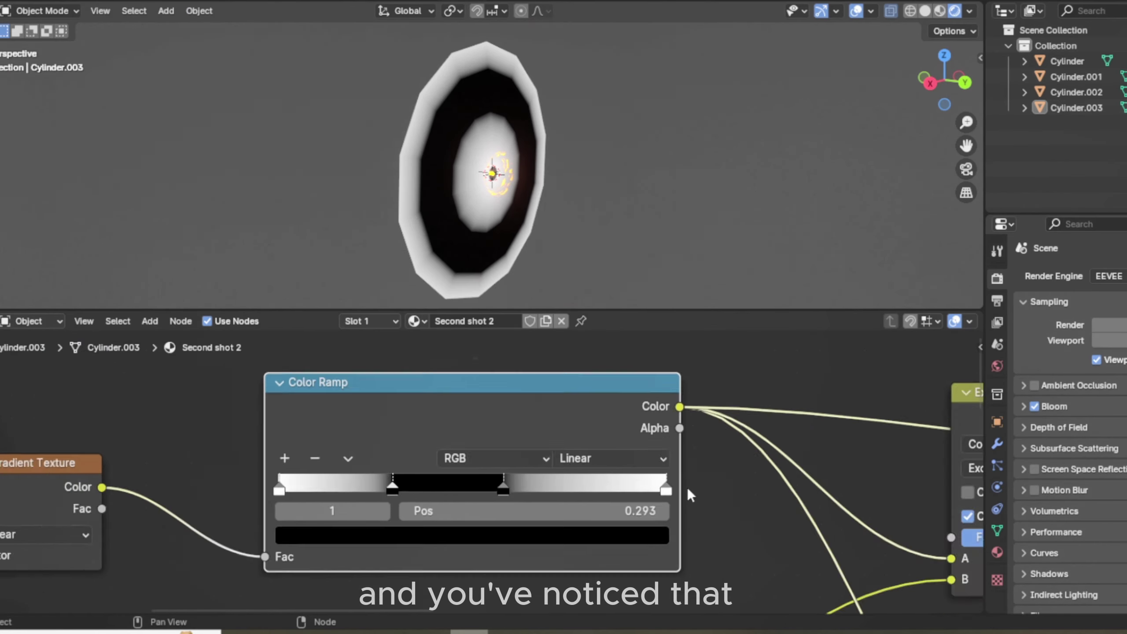
pyautogui.scroll(-1, 870, 511)
pyautogui.keyDown('ctrl'); pyautogui.keyDown('shift'); pyautogui.click(811, 521); pyautogui.keyUp('shift'); pyautogui.keyUp('ctrl')
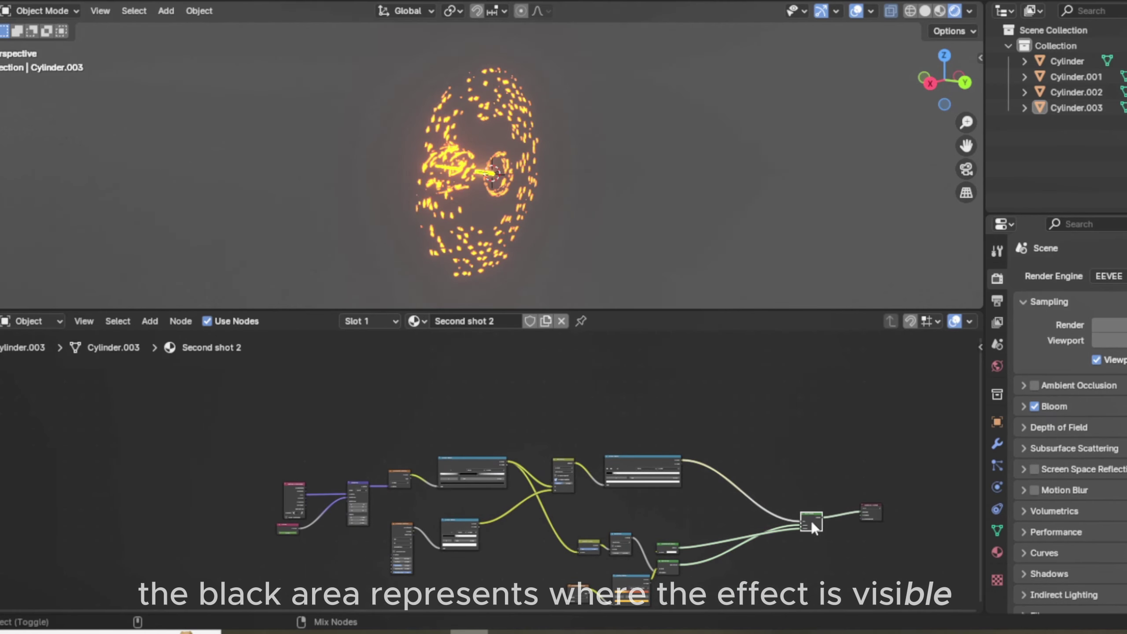
# - Narrow the black band of the Gradient Texture's Color Ramp by bringing its two black stops together, with the second at 0.305
pyautogui.scroll(5, 357, 487)
pyautogui.scroll(3, 405, 486)
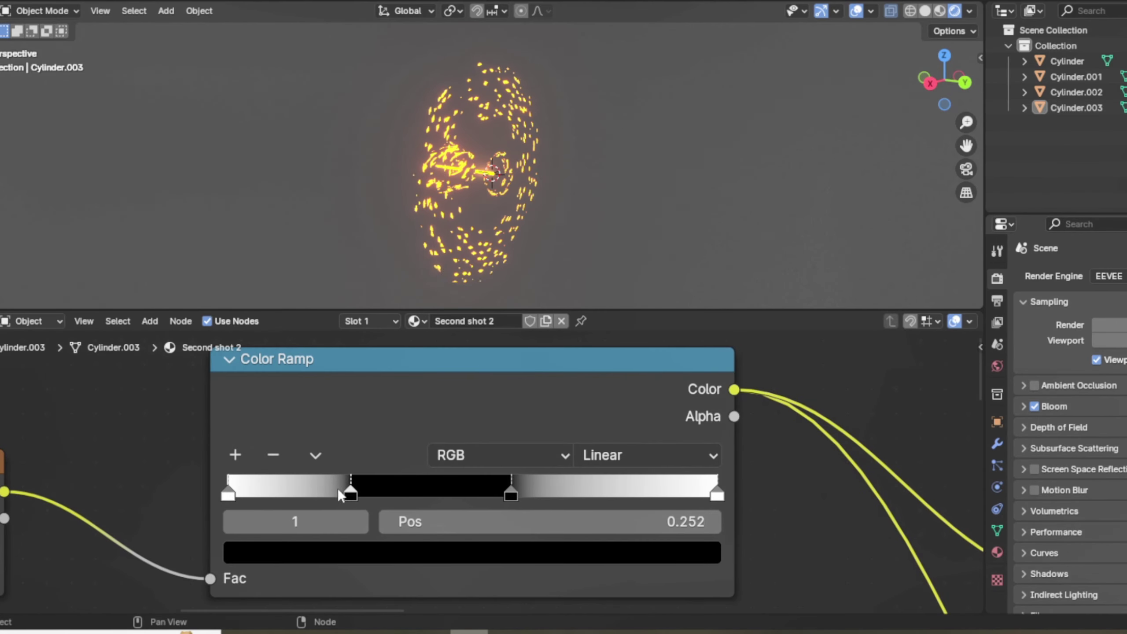
pyautogui.moveTo(338, 492); pyautogui.dragTo(386, 492)
pyautogui.click(502, 492)
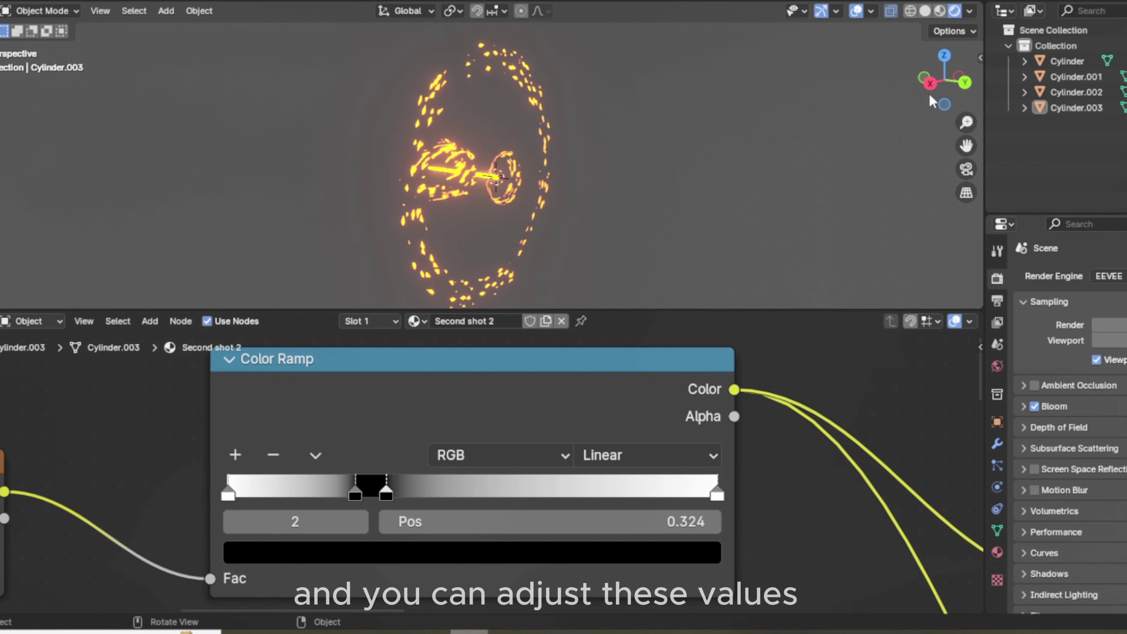
pyautogui.moveTo(944, 80); pyautogui.dragTo(932, 83)
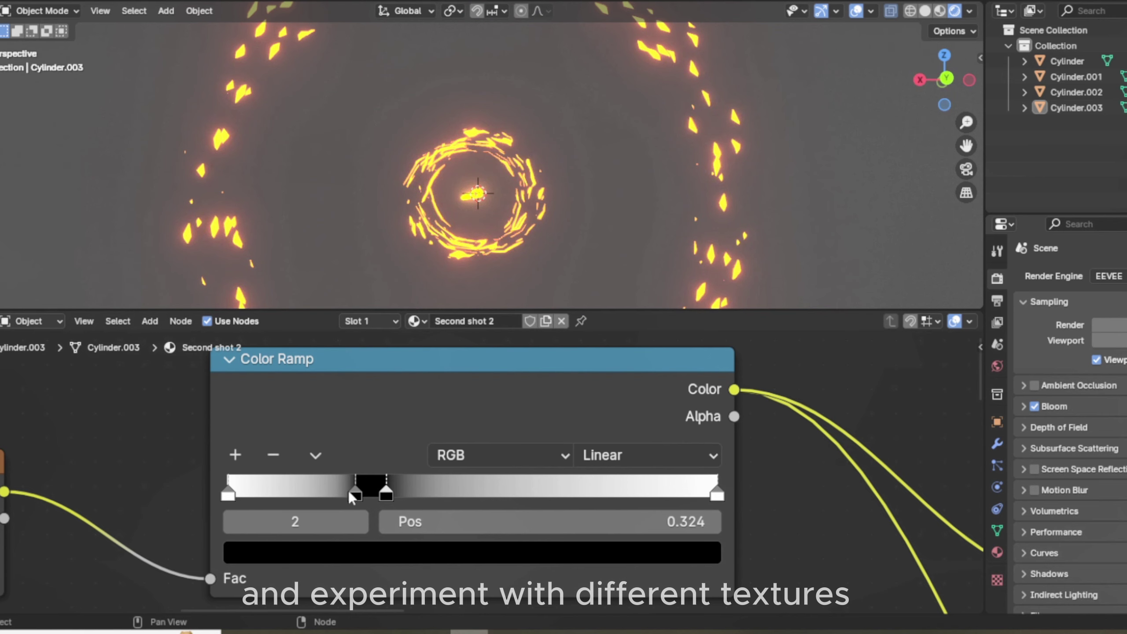
pyautogui.moveTo(386, 492); pyautogui.dragTo(376, 494)
pyautogui.scroll(-3, 588, 203)
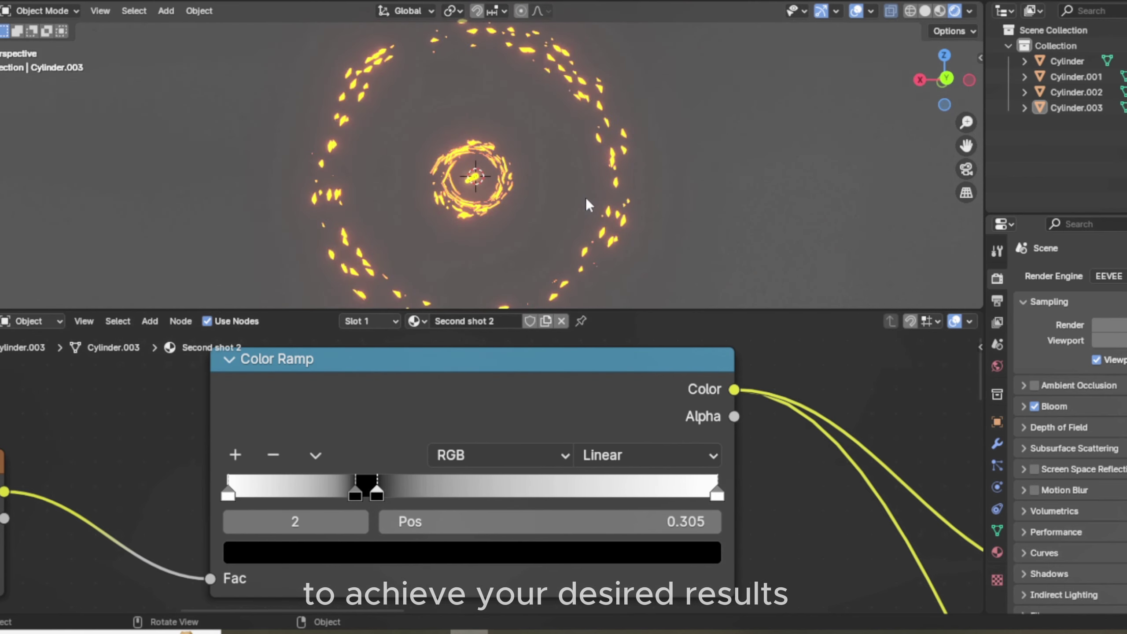
pyautogui.press('KP_3')
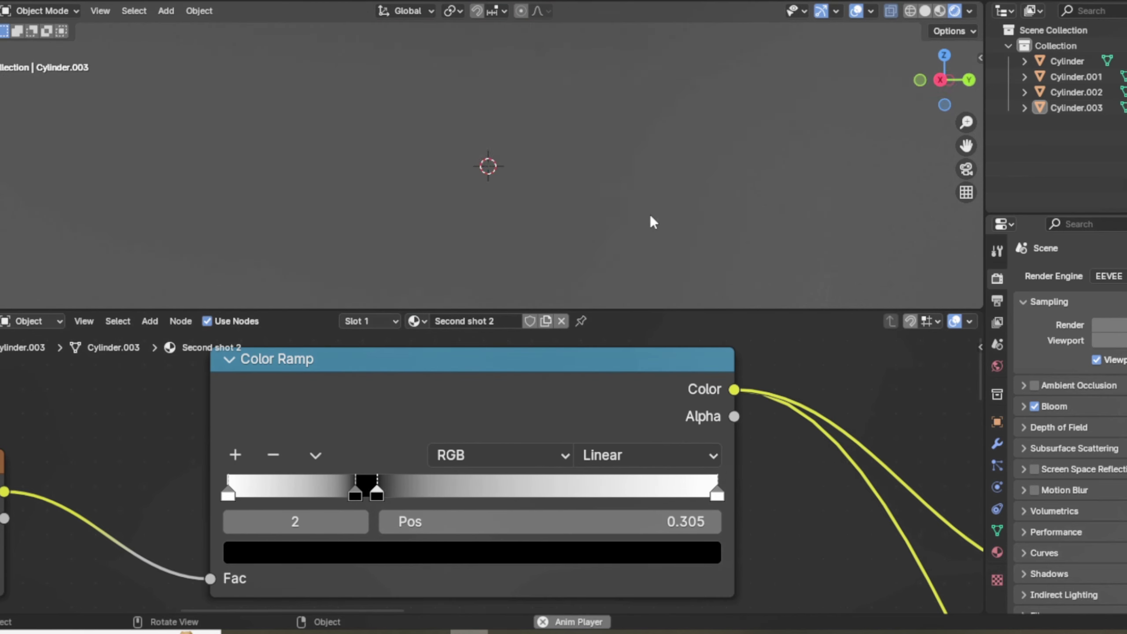
pyautogui.keyDown('shift'); pyautogui.hscroll(-3, 699, 181); pyautogui.keyUp('shift')
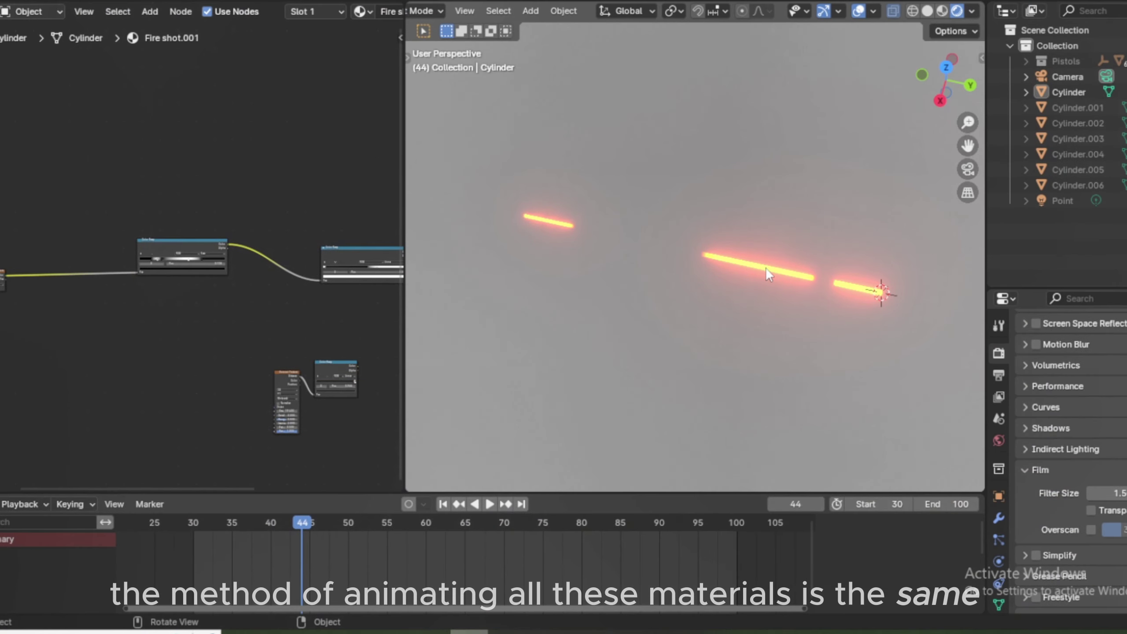
# - Show the Cylinder in right orthographic view and move the timeline back to frame 30
pyautogui.press('KP_5')
pyautogui.press('KP_3')
pyautogui.click(751, 162)
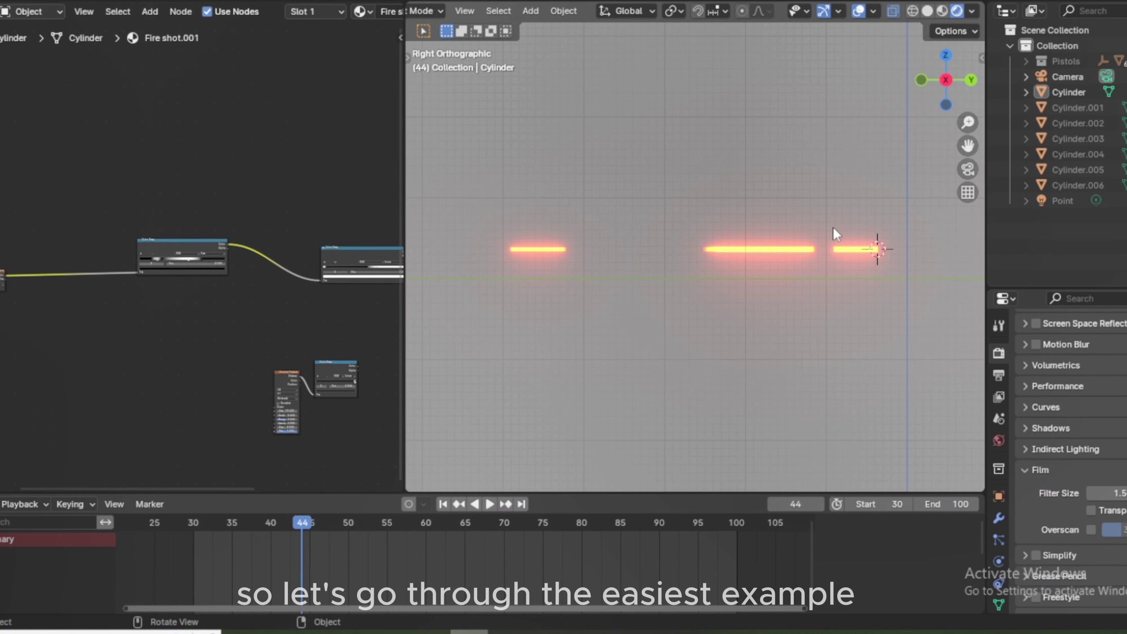
pyautogui.press('Left')
pyautogui.press('Left')
pyautogui.press('Left')
pyautogui.press('Left')
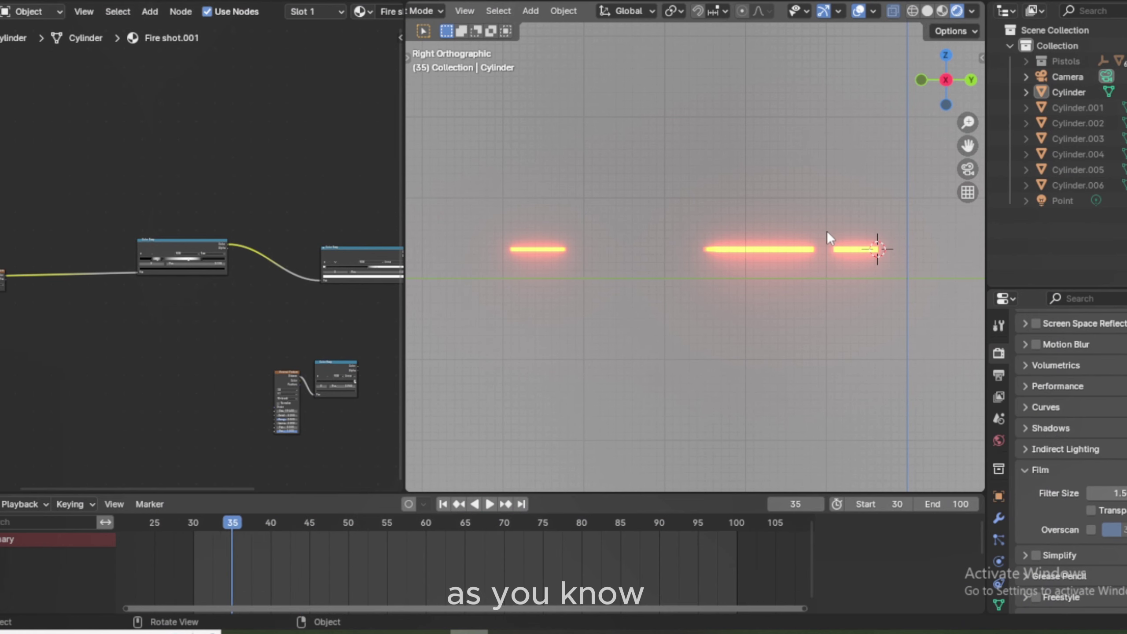
pyautogui.press('Left')
pyautogui.press('Left')
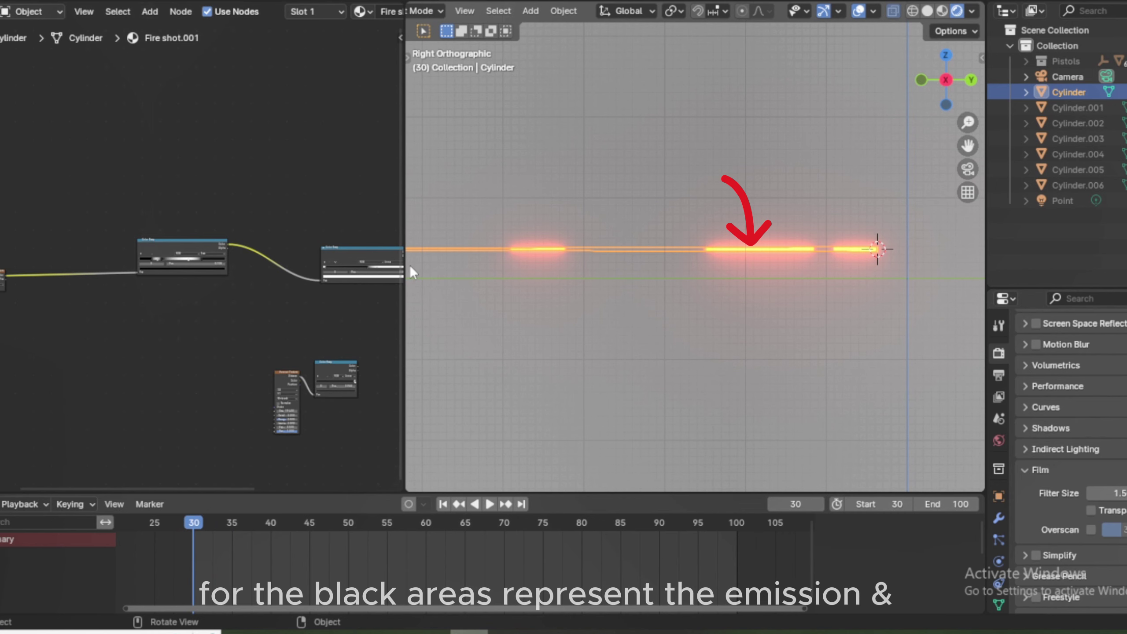
# - Preview the Cylinder's black-and-white Color Ramp mask and examine the Value node that feeds the Invert Color node
pyautogui.click(350, 257)
pyautogui.moveTo(350, 257); pyautogui.dragTo(163, 247, button='middle')
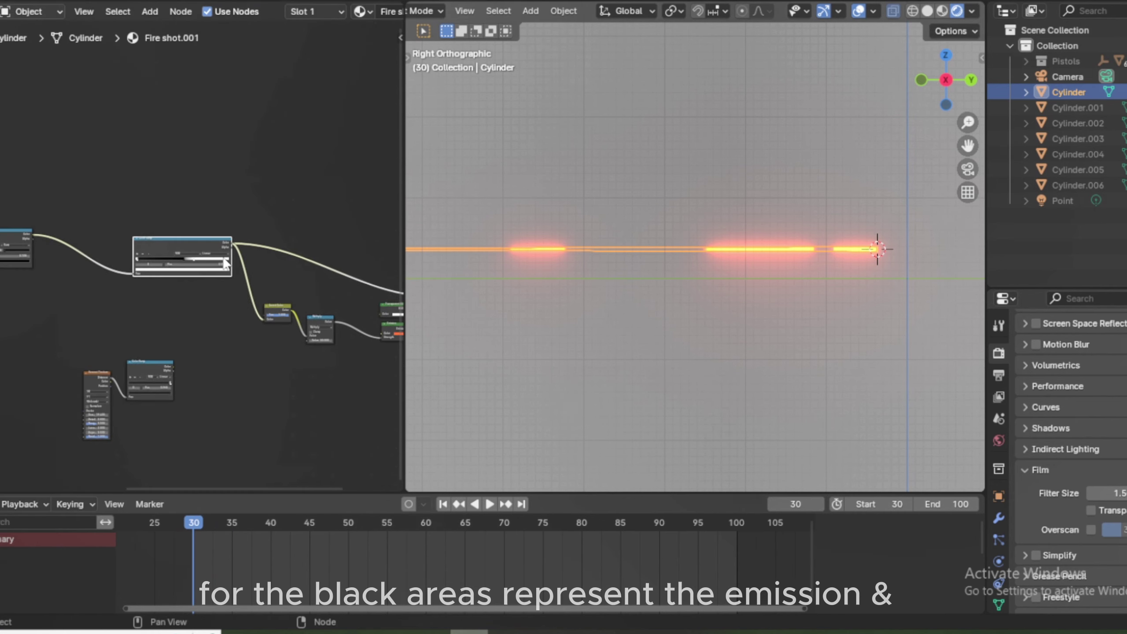
pyautogui.moveTo(824, 206); pyautogui.dragTo(826, 240, button='middle')
pyautogui.scroll(7, 825, 192)
pyautogui.scroll(-8, 951, 148)
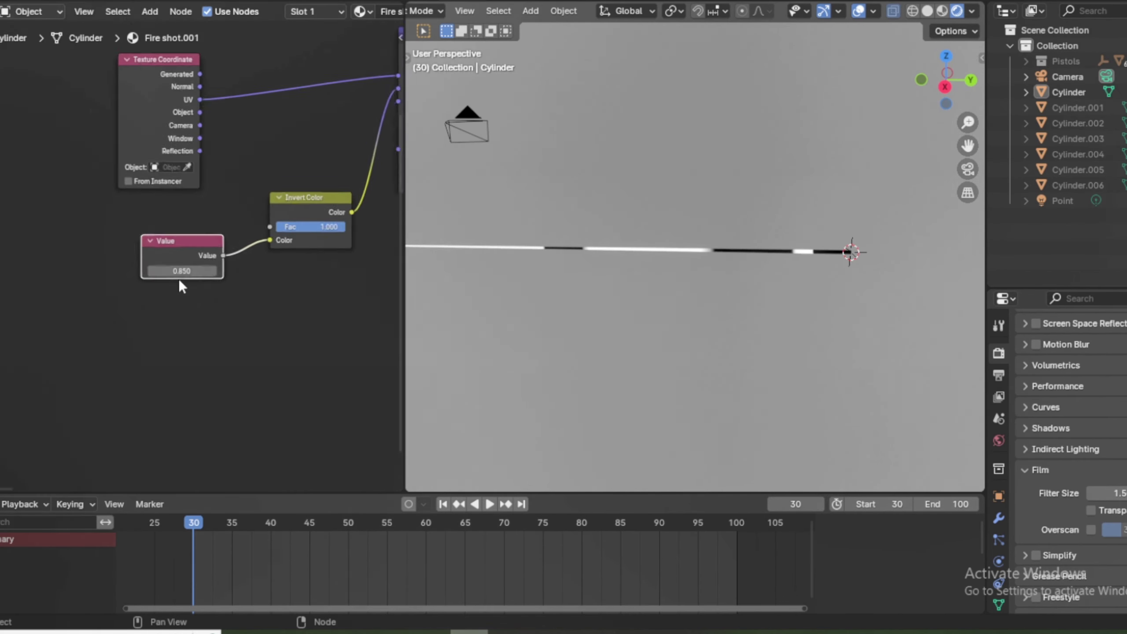
# - Try shifting the fire streaks along the Cylinder with Value node settings such as 1.051 and 0.750
pyautogui.scroll(4, 178, 278)
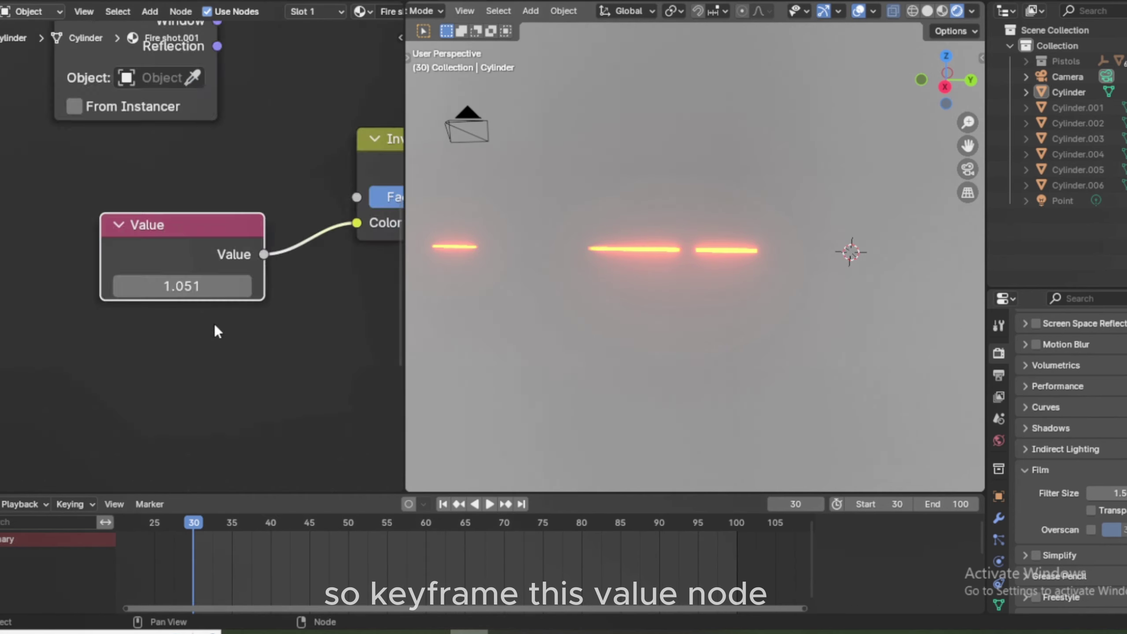
pyautogui.scroll(2, 214, 327)
pyautogui.moveTo(101, 292)
pyautogui.mouseDown()
pyautogui.moveTo(147, 293)
pyautogui.moveTo(11, 292)
pyautogui.mouseUp()
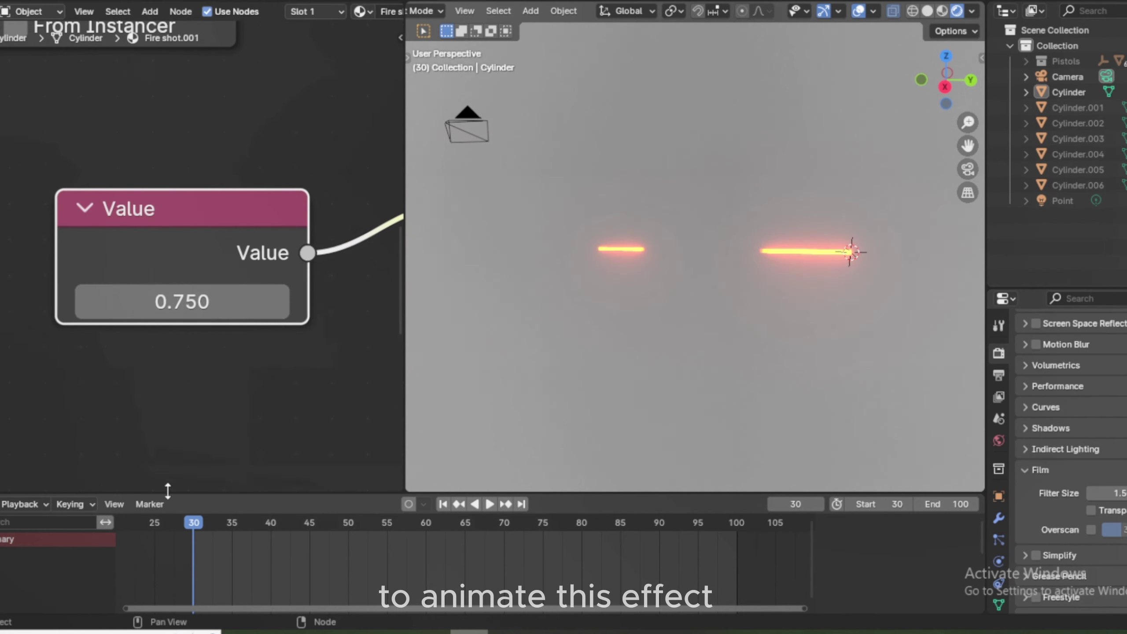
# - Set the Value node to 0, keyframe it at frame 30, and select the Cylinder
pyautogui.click(197, 301)
pyautogui.write('0')
pyautogui.press('Return')
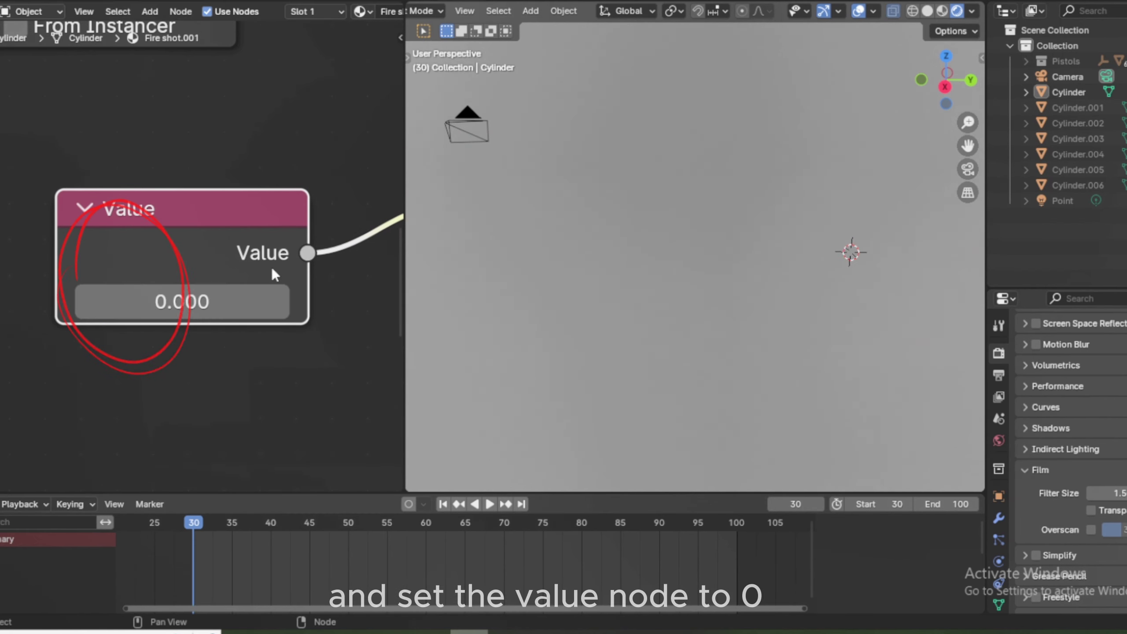
pyautogui.press('i')
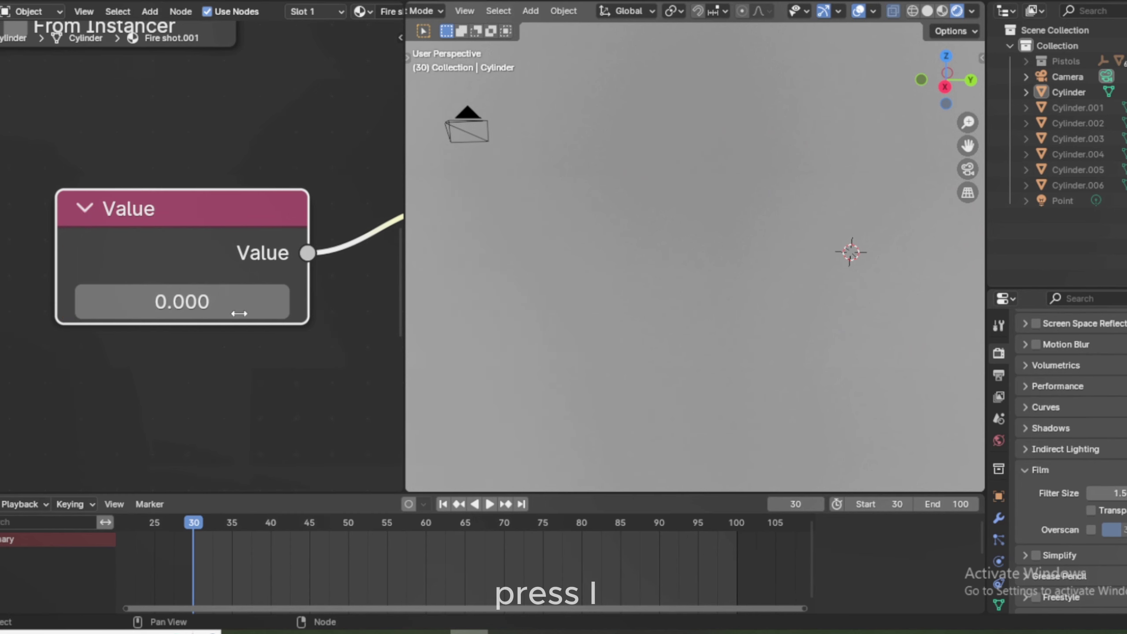
pyautogui.press('i')
pyautogui.moveTo(837, 182); pyautogui.dragTo(716, 365)
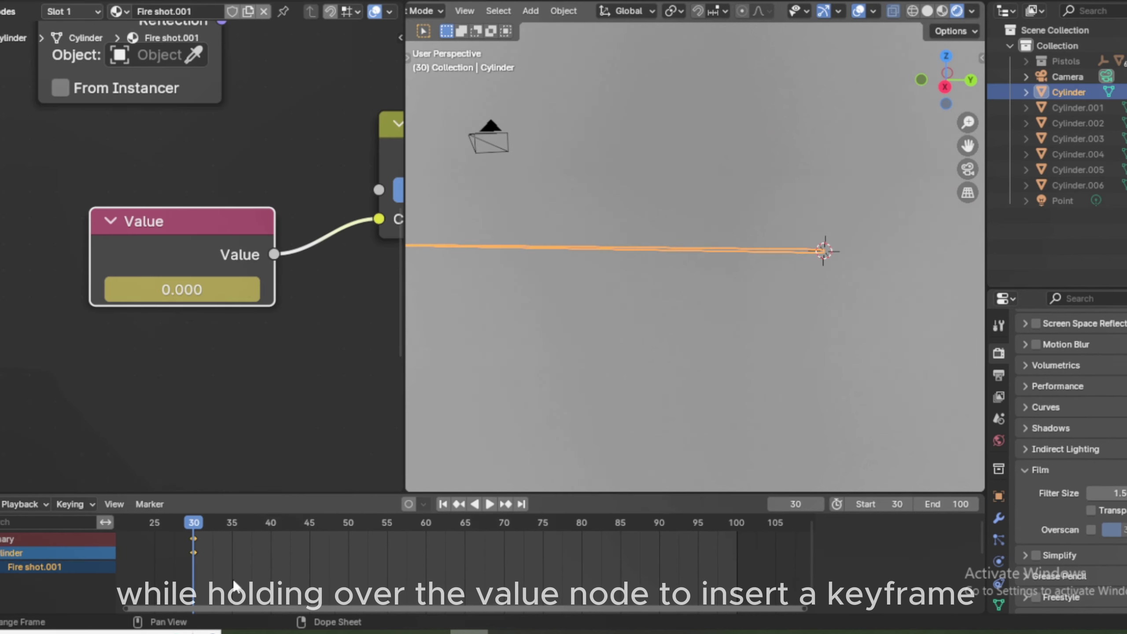
# - Advance the timeline ten frames to frame 40
pyautogui.scroll(5, 232, 582)
pyautogui.press('Right')
pyautogui.press('Right')
pyautogui.press('Right')
pyautogui.press('Right')
pyautogui.press('Right')
pyautogui.press('Right')
pyautogui.press('Left')
pyautogui.press('Right')
pyautogui.click(278, 523)
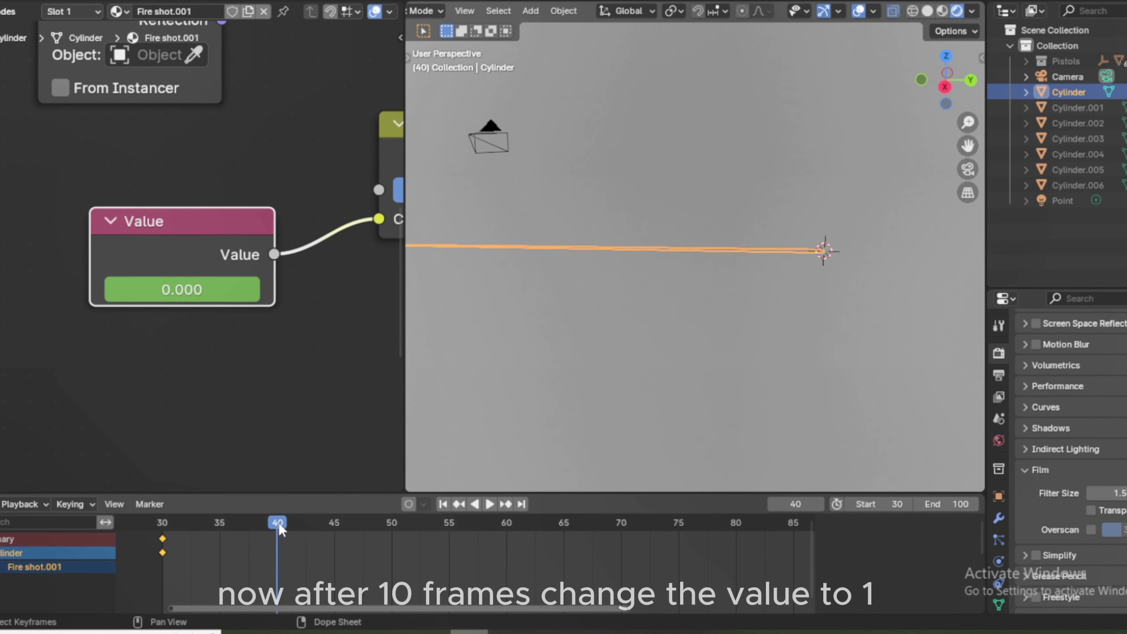
# - Set the Value node to 1 and keyframe it at frame 40
pyautogui.click(256, 290)
pyautogui.click(256, 290)
pyautogui.click(256, 288)
pyautogui.click(257, 288)
pyautogui.click(256, 288)
pyautogui.click(256, 289)
pyautogui.doubleClick(256, 288)
pyautogui.click(256, 288)
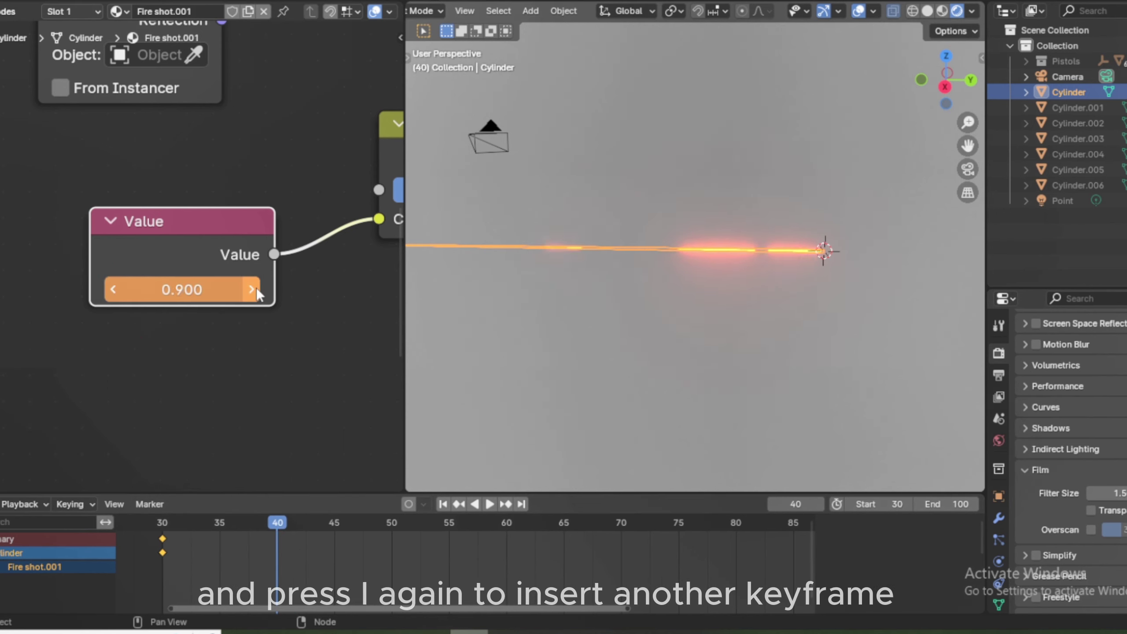
pyautogui.click(256, 289)
pyautogui.click(734, 111)
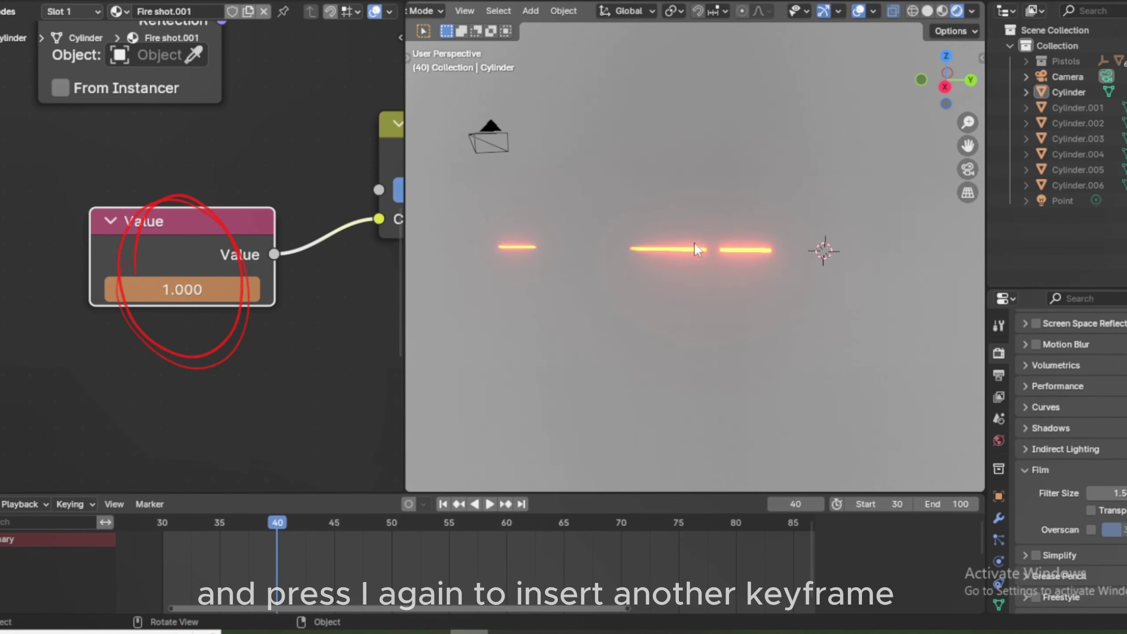
pyautogui.click(519, 247)
pyautogui.press('i')
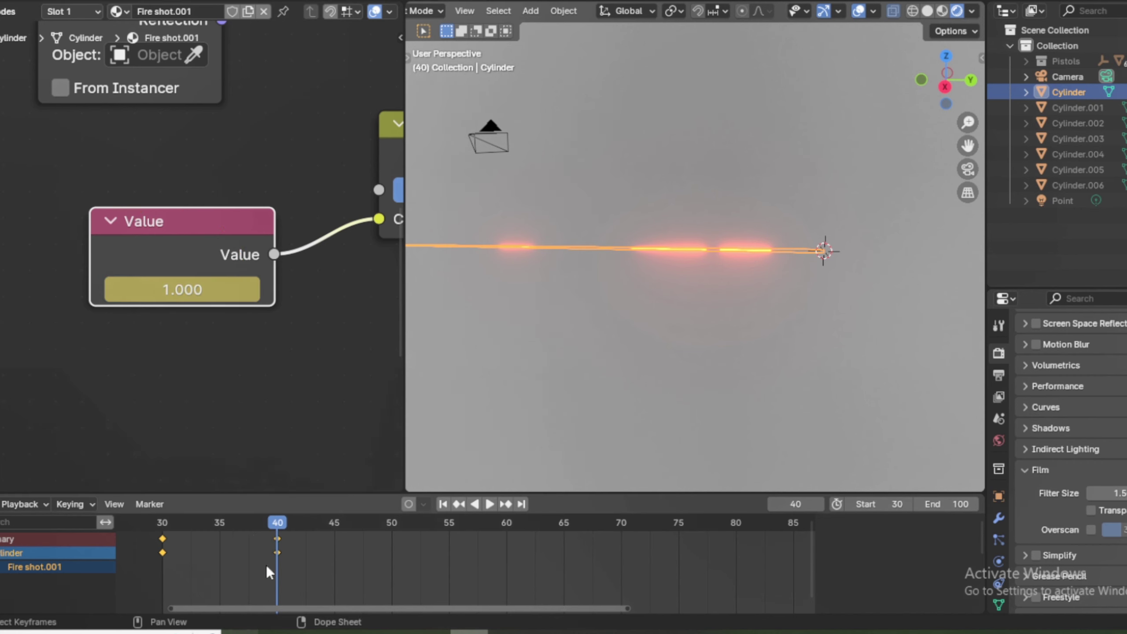
# - Set the Value node to 2 at frame 50 and insert a keyframe for it
pyautogui.click(168, 523)
pyautogui.press('space')
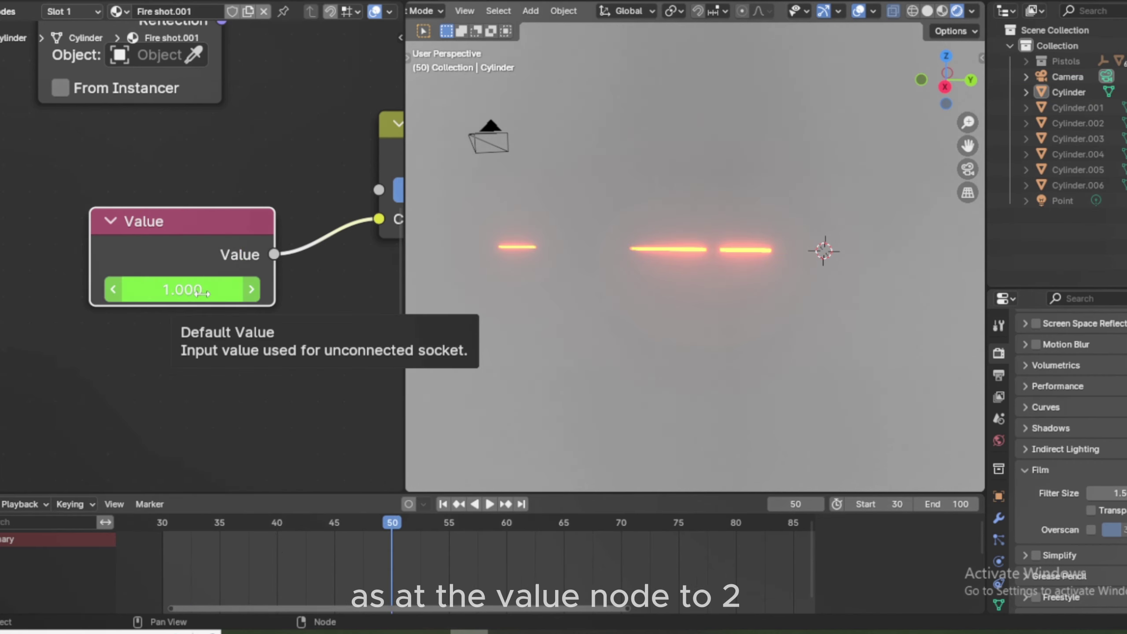
pyautogui.click(202, 295)
pyautogui.press('Escape')
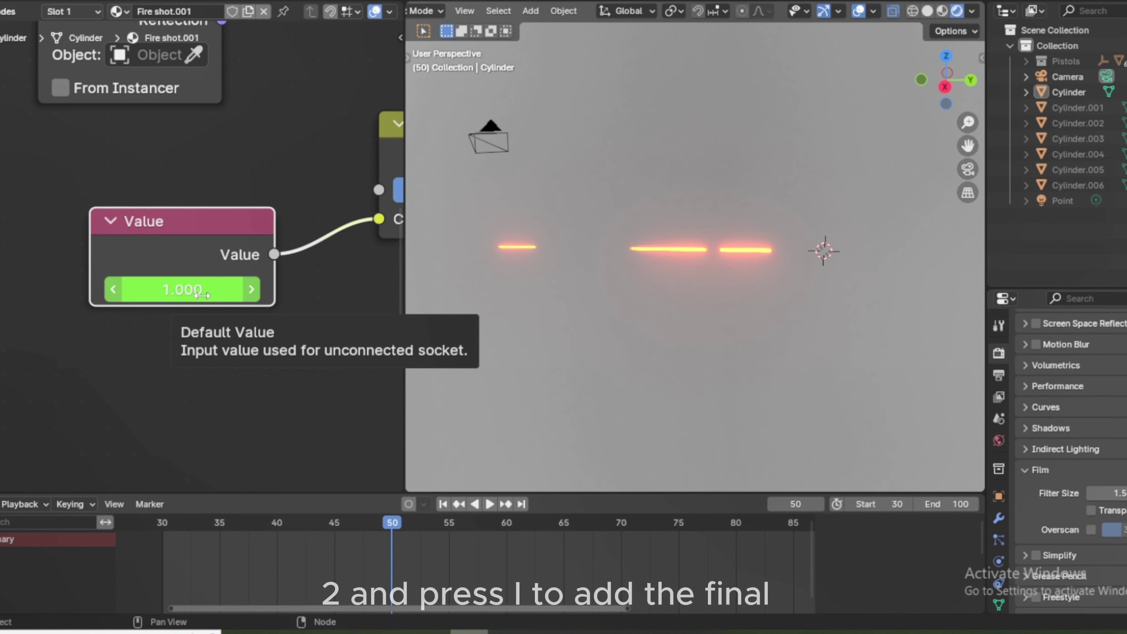
pyautogui.click(202, 289)
pyautogui.write('2')
pyautogui.press('Return')
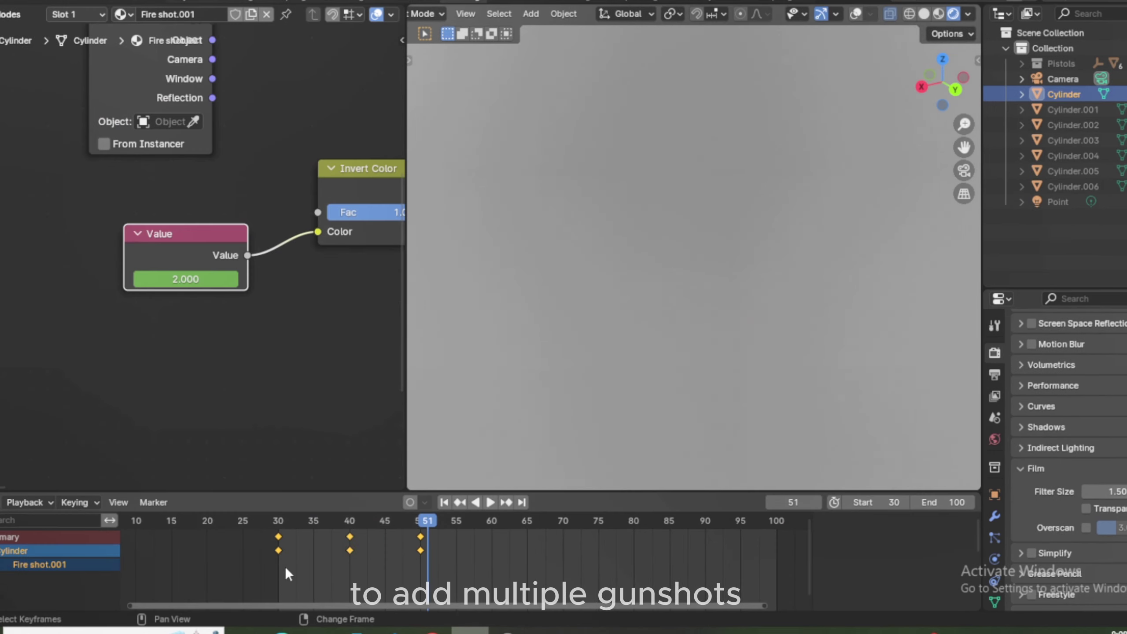
# - Duplicate the set of three Value keyframes twice, starting the copies at frames 51 and 72, and play the animation
pyautogui.hotkey('shift', 'd')
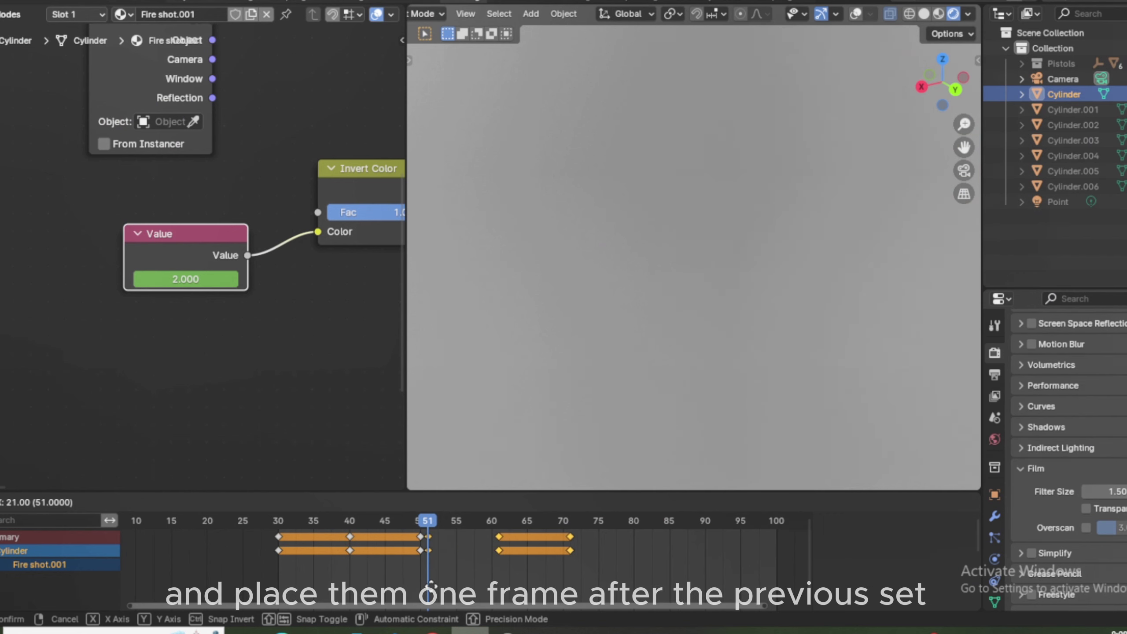
pyautogui.click(433, 596)
pyautogui.moveTo(425, 522); pyautogui.dragTo(570, 520)
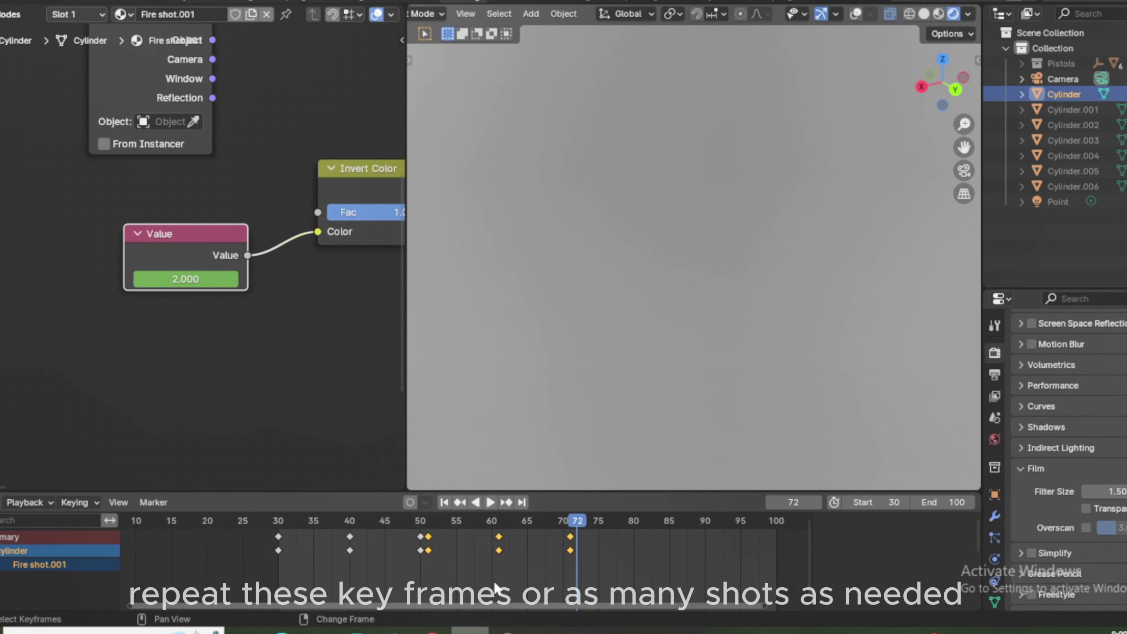
pyautogui.hotkey('shift', 'd')
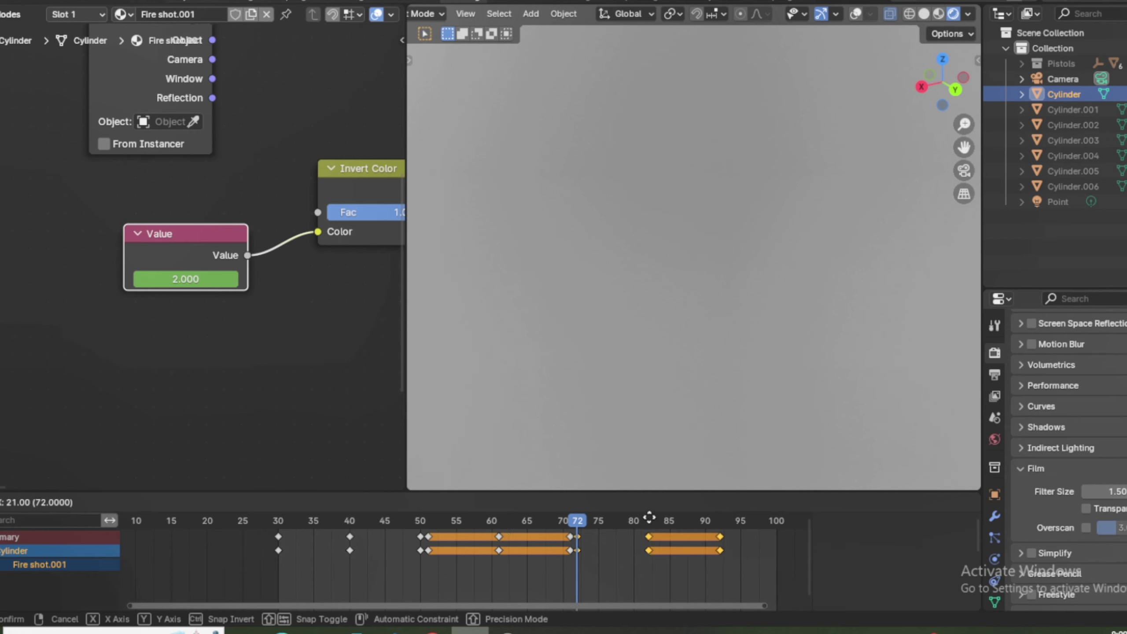
pyautogui.click(645, 516)
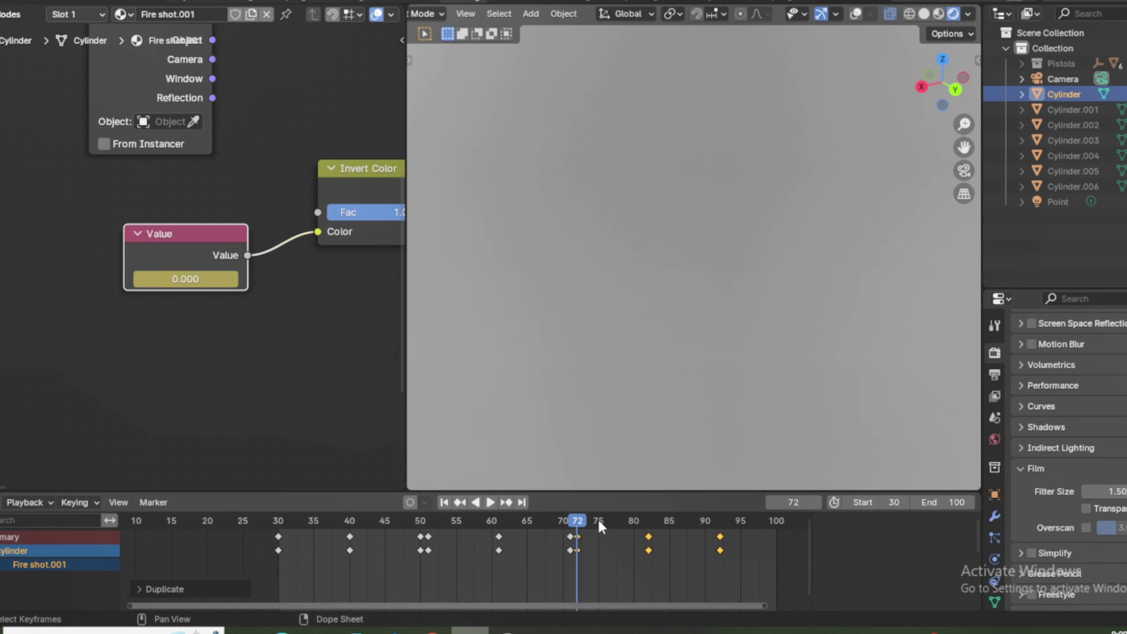
pyautogui.press('space')
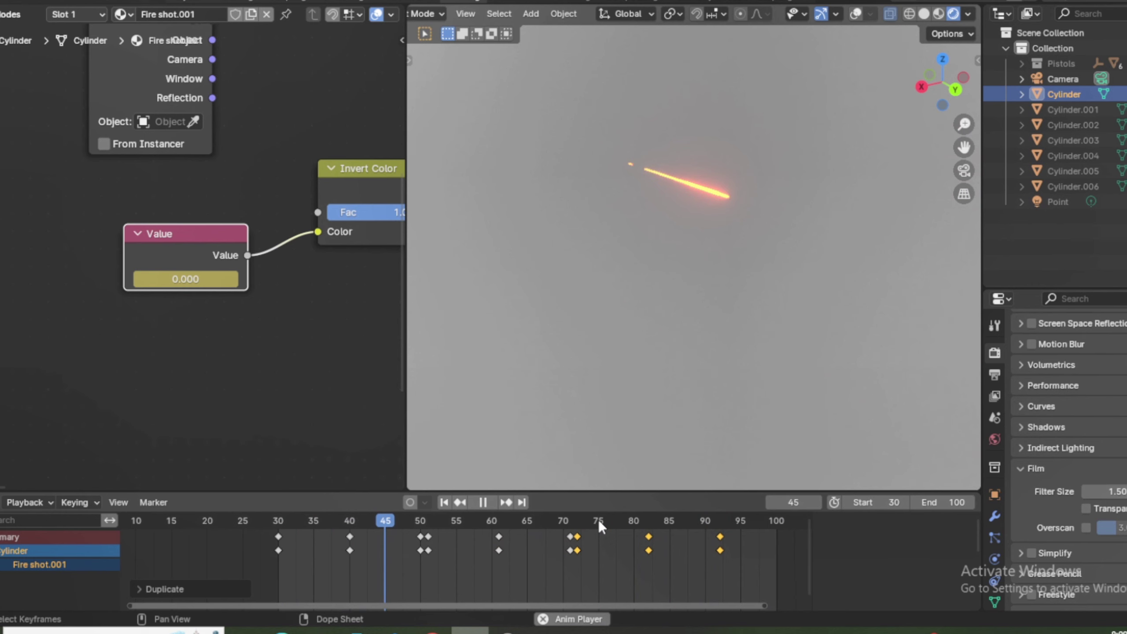
# - Stop the playback, return the timeline to frame 30 and replay the fire animation from there
pyautogui.moveTo(958, 144); pyautogui.dragTo(953, 146)
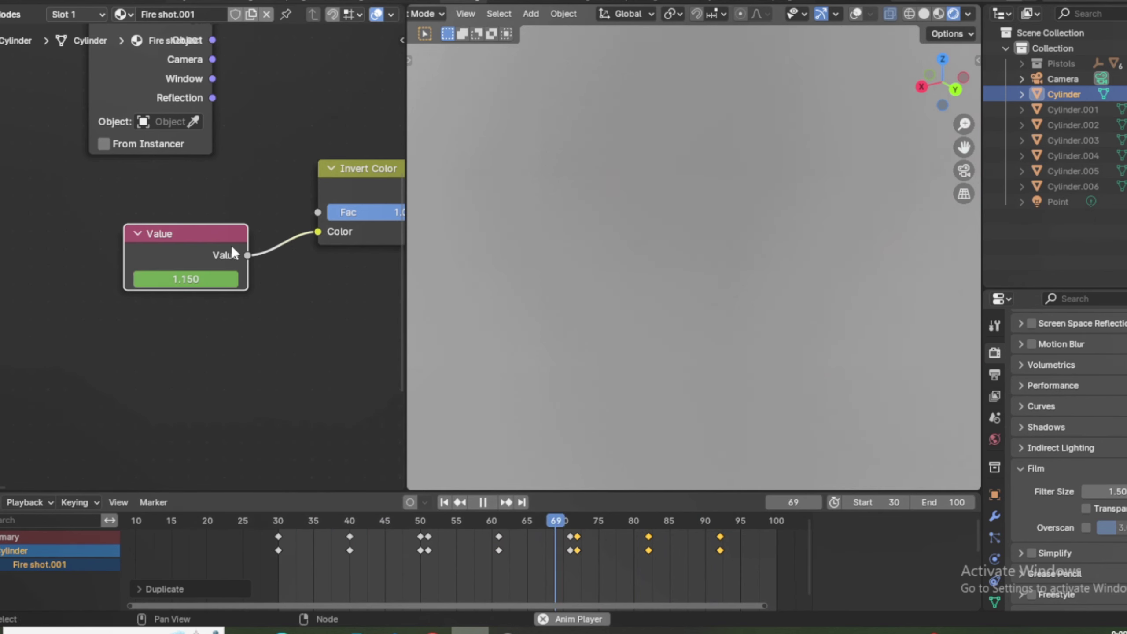
pyautogui.press('space')
pyautogui.click(280, 517)
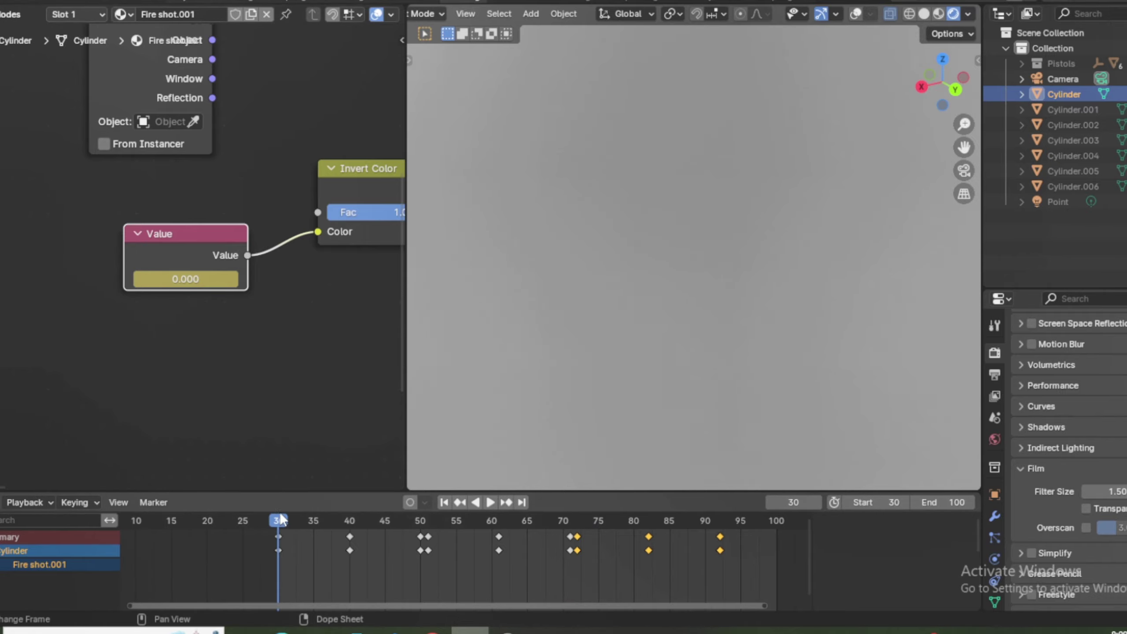
pyautogui.press('space')
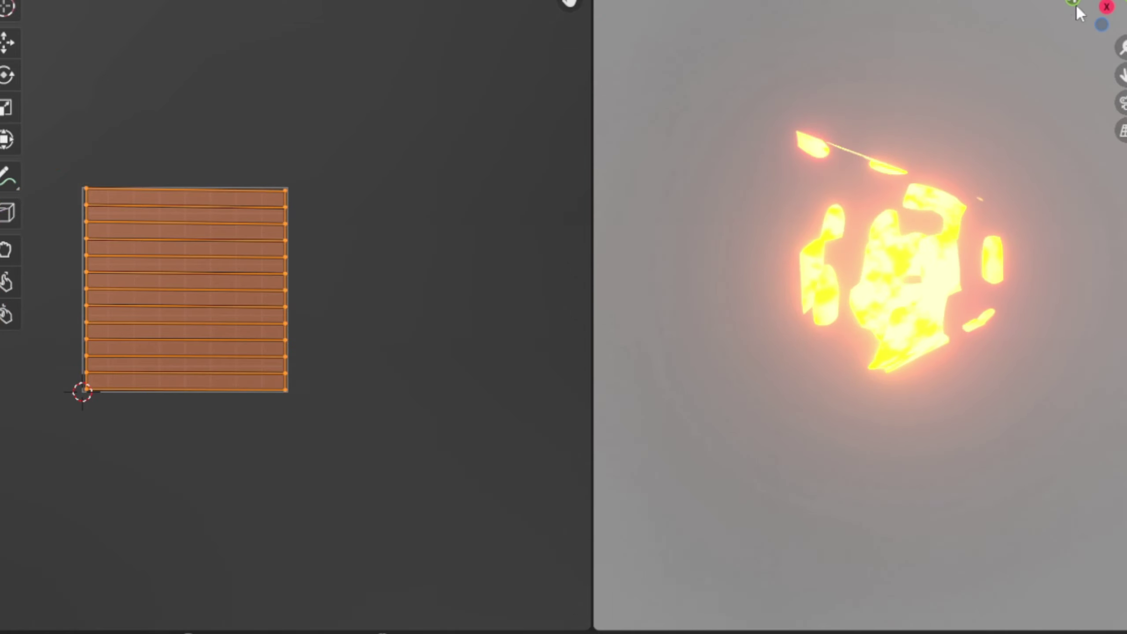
# - Select the cylinder's whole UV map and try scaling it down and back up to compare the fire texture's size
pyautogui.moveTo(327, 120); pyautogui.dragTo(83, 435)
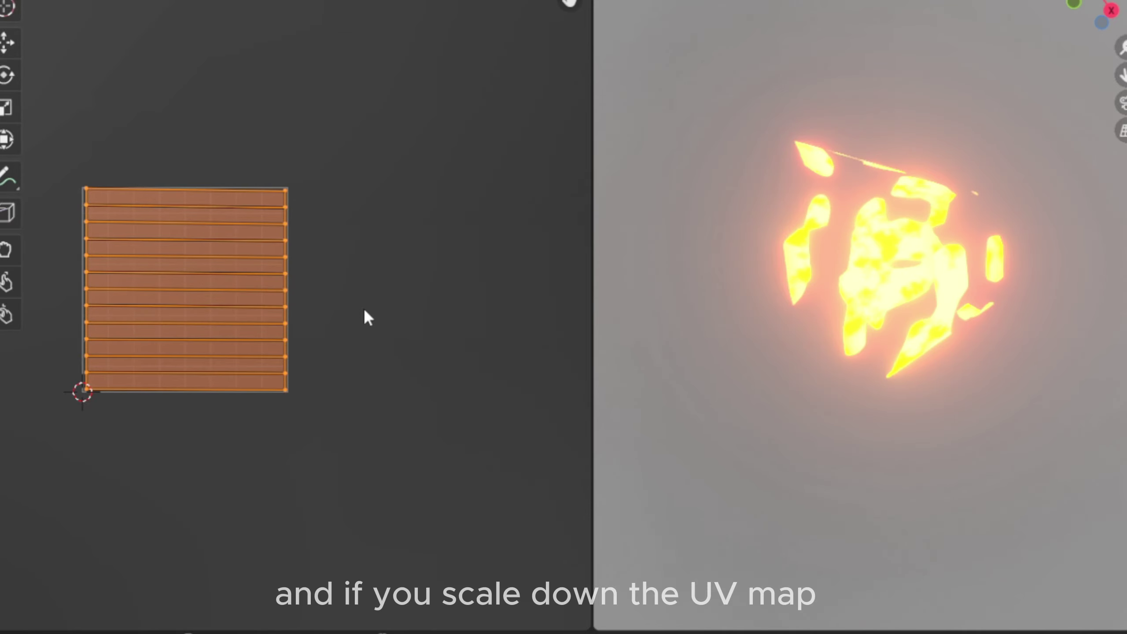
pyautogui.press('s')
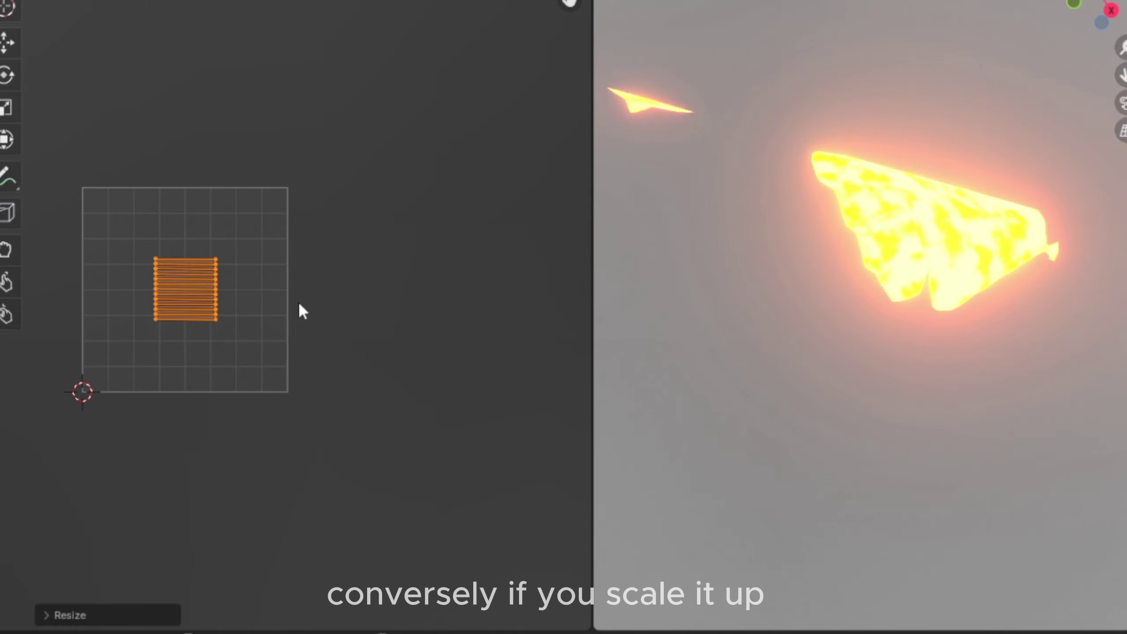
pyautogui.press('s')
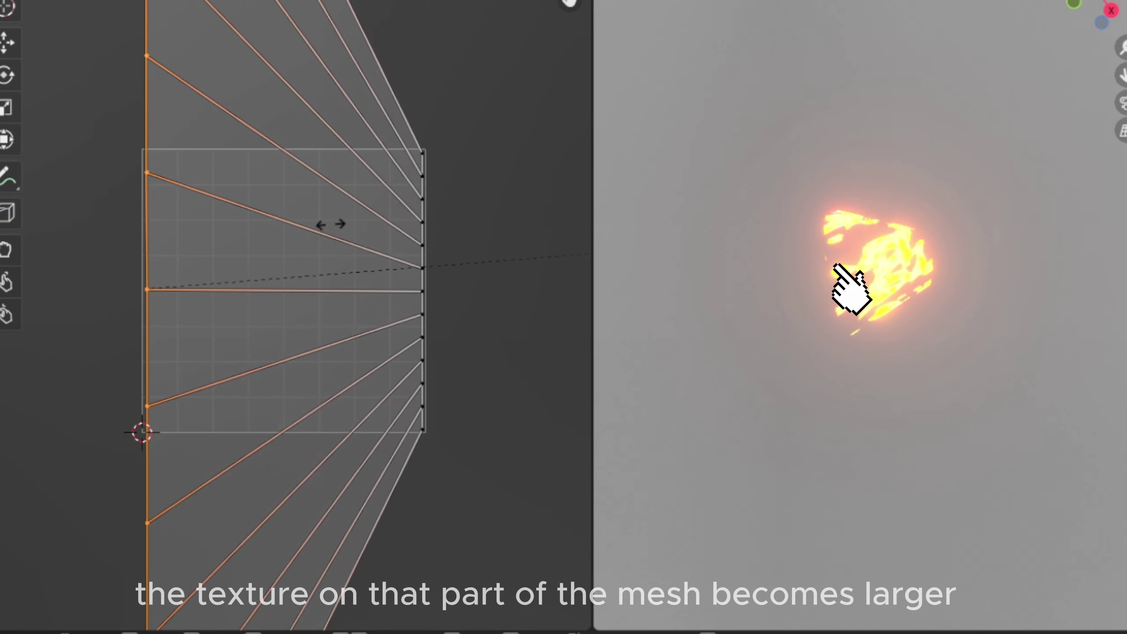
# - Scale up the left end of the cylinder's UV map so it extends well above and below the UV square
pyautogui.click(332, 224)
pyautogui.scroll(4, 863, 215)
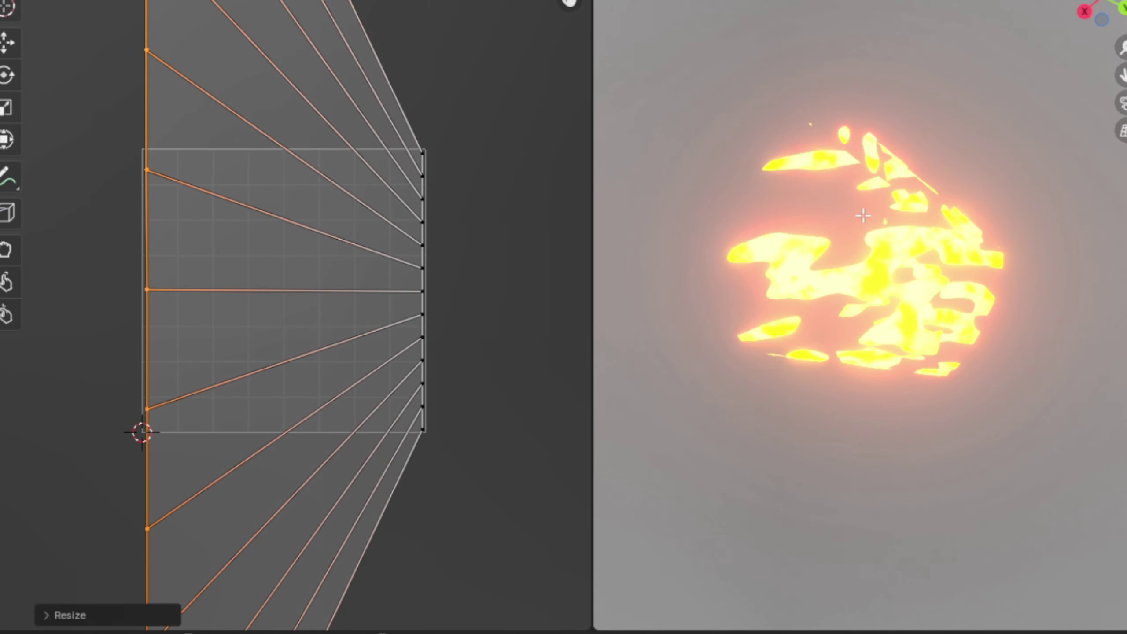
pyautogui.scroll(-3, 863, 215)
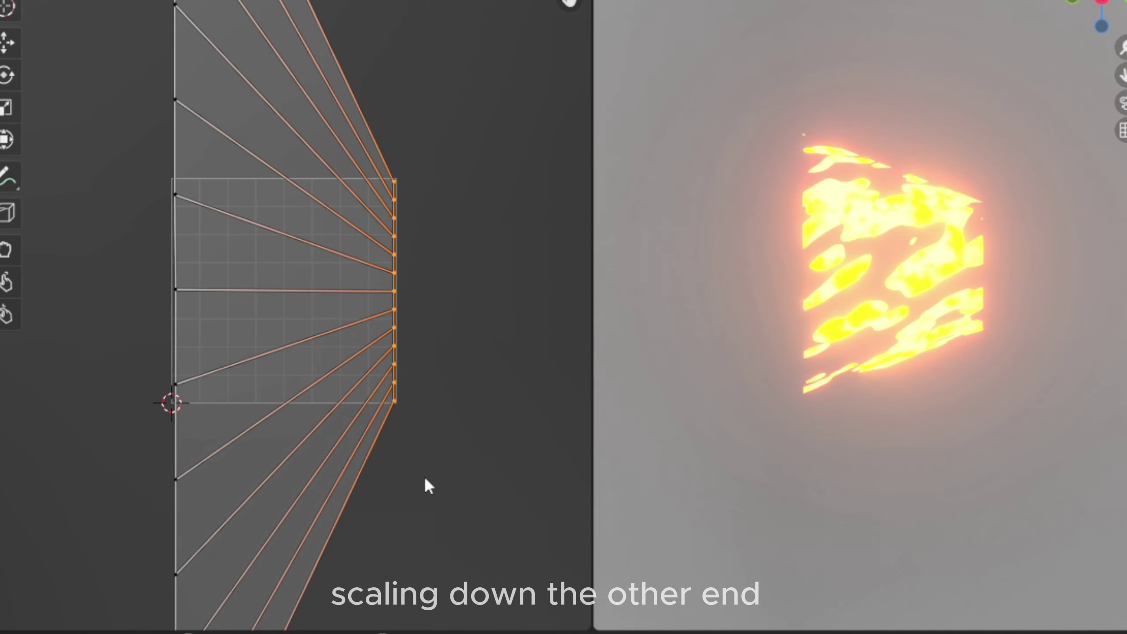
# - Scale down the right end of the UV map until its vertices nearly meet, and check the fire texture from several angles
pyautogui.press('s')
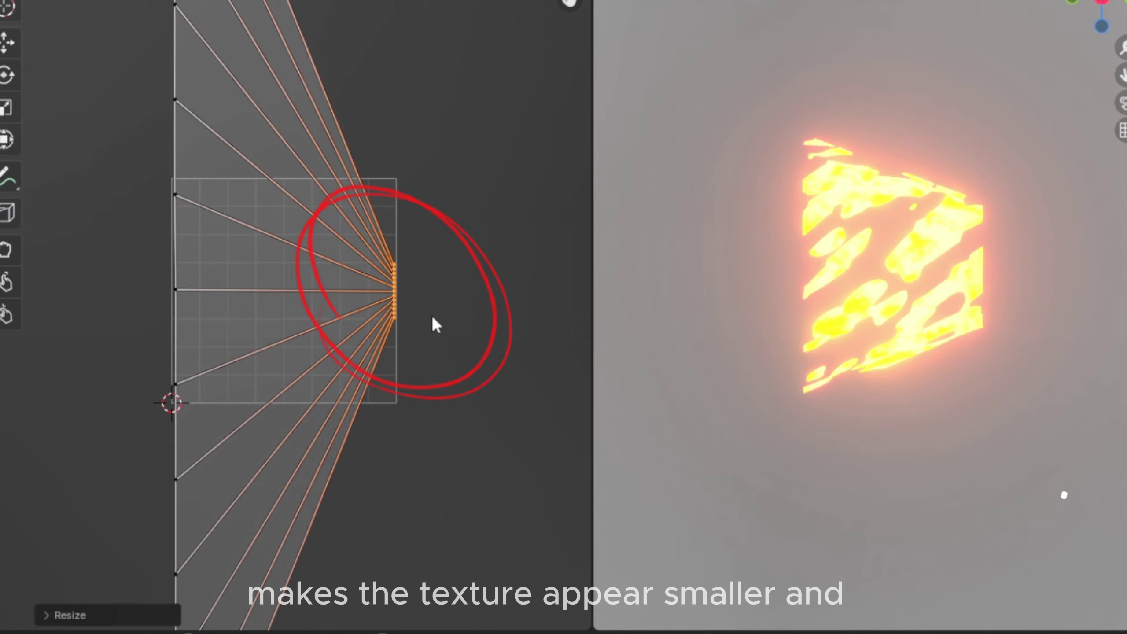
pyautogui.press('s')
pyautogui.click(489, 346)
pyautogui.moveTo(1087, 8); pyautogui.dragTo(976, 10)
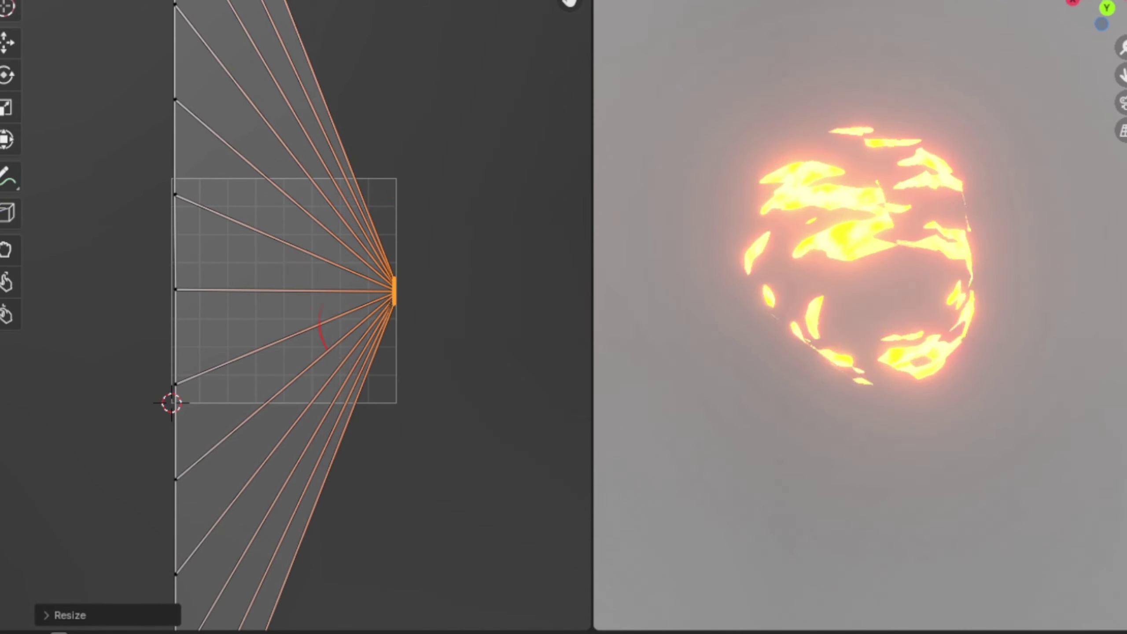
pyautogui.moveTo(799, 284); pyautogui.dragTo(994, 284, button='middle')
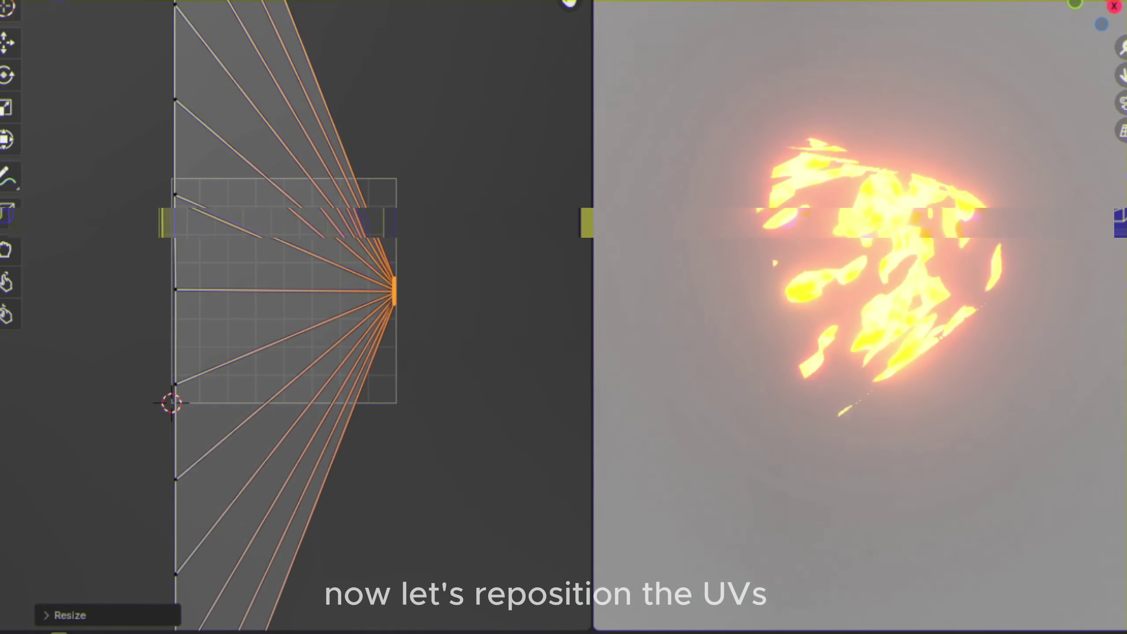
# - Move the narrow right end of the UV map inward and the wide left end outward along the X axis
pyautogui.press('g')
pyautogui.press('x')
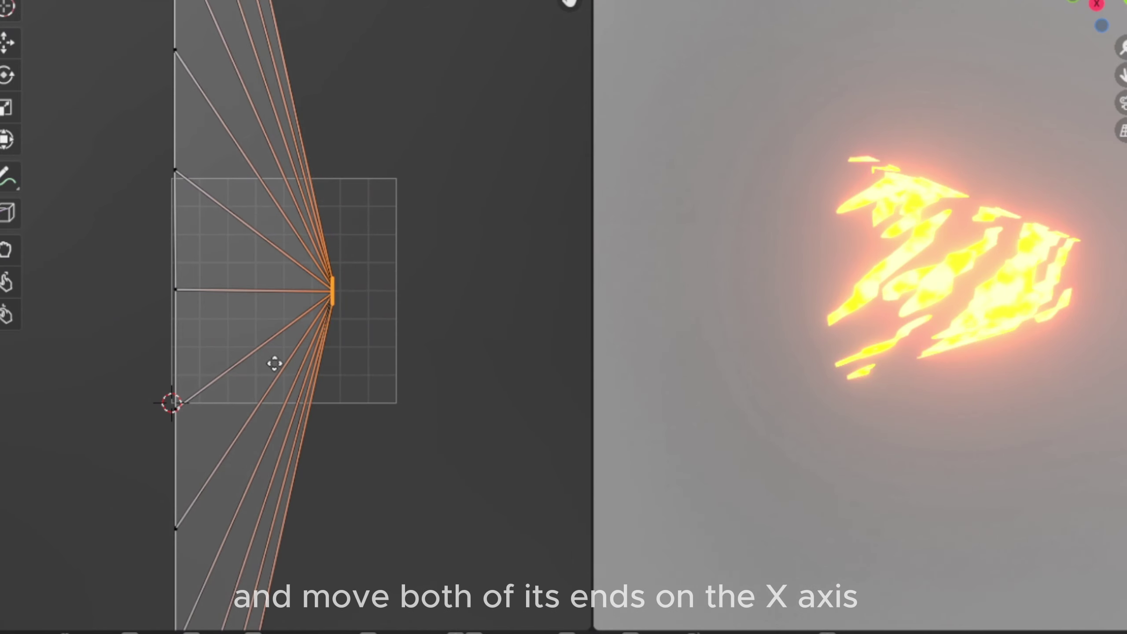
pyautogui.click(410, 138)
pyautogui.press('g')
pyautogui.press('x')
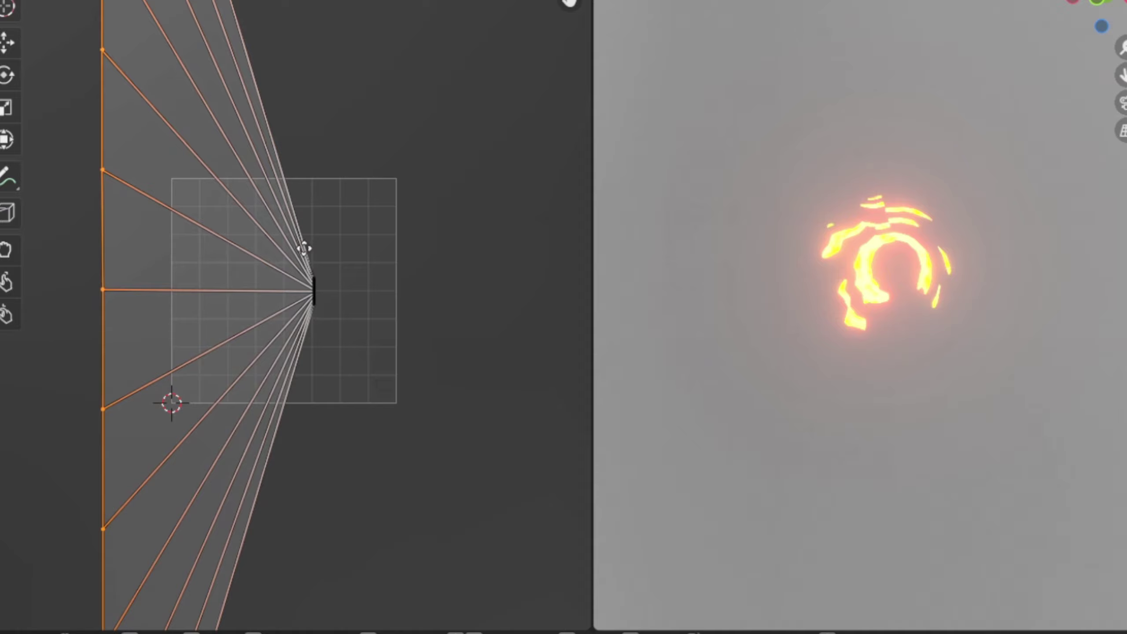
pyautogui.click(284, 244)
# - Select all the UVs and move the whole map so its narrow end sits at the right edge of the UV square
pyautogui.press('a')
pyautogui.press('g')
pyautogui.click(328, 228)
pyautogui.click(337, 128)
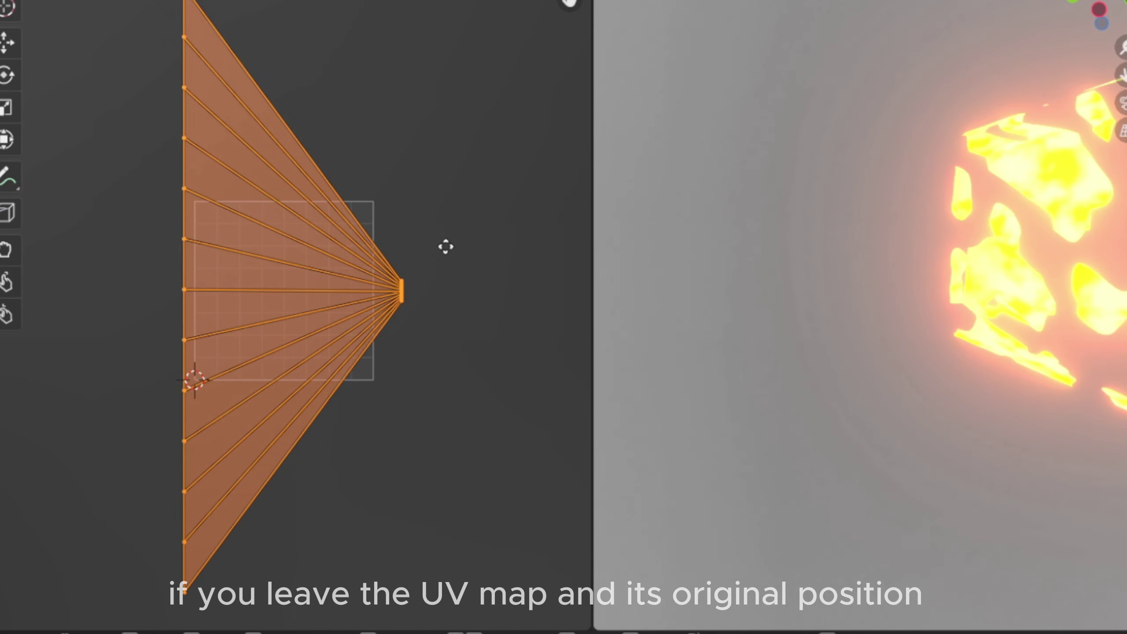
pyautogui.click(415, 231)
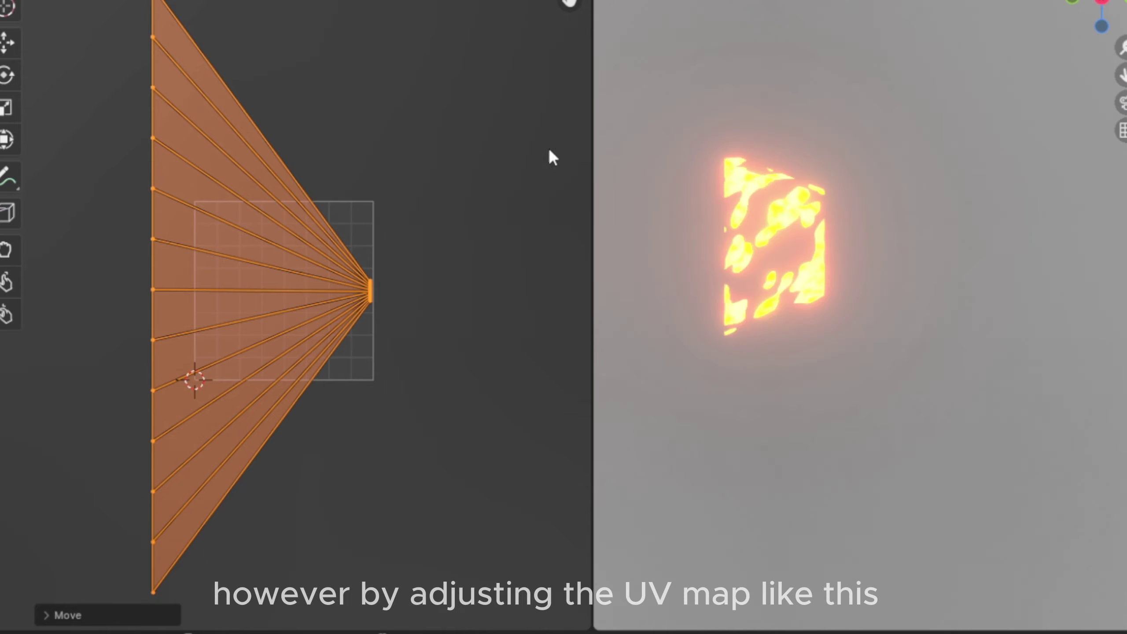
# - Slide the whole UV map left along the X axis until its narrow end lies near the middle of the UV square
pyautogui.click(405, 148)
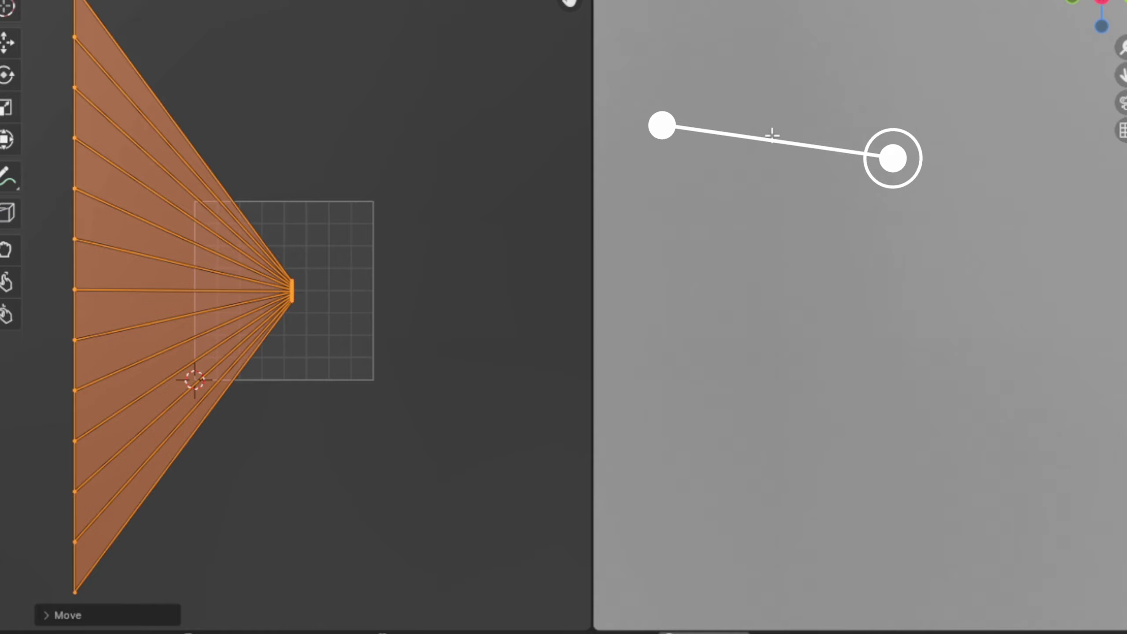
pyautogui.press('g')
pyautogui.press('x')
pyautogui.click(357, 178)
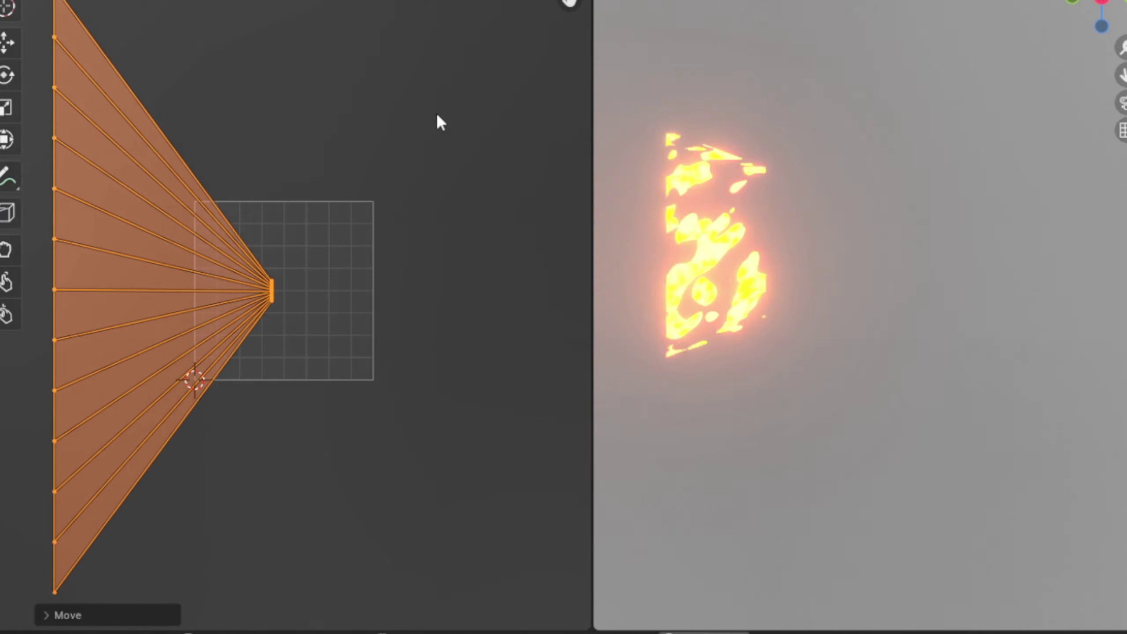